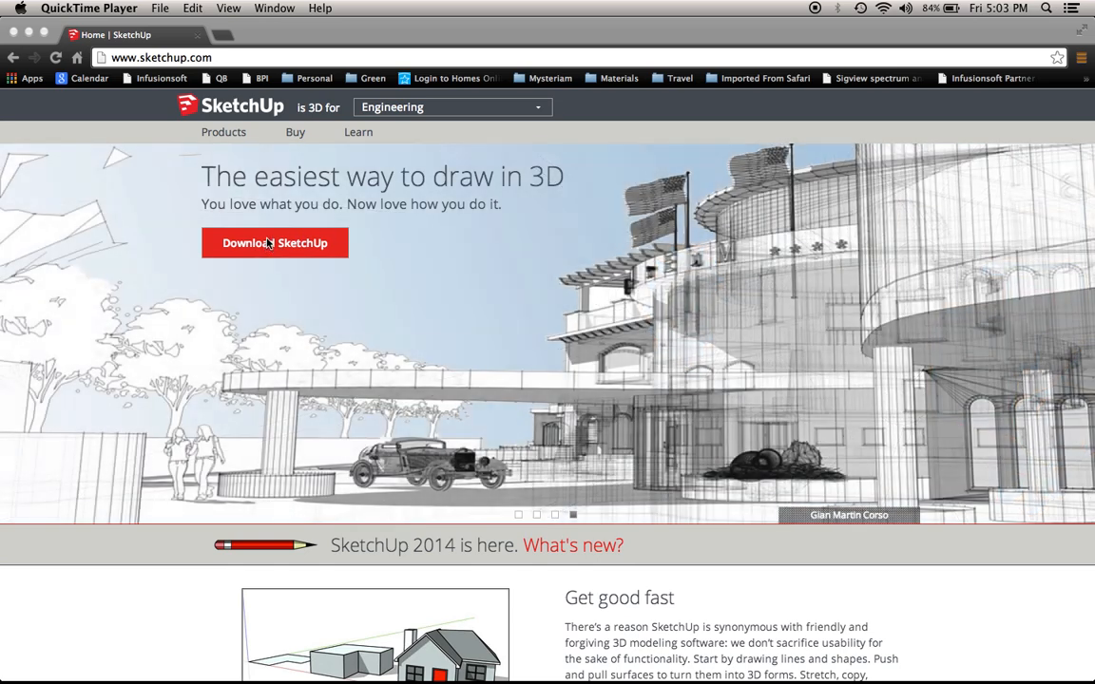
- Open the SketchUp download page and set the planned use to Educational Use
{"action": "left_click", "coordinate": [269, 243]}
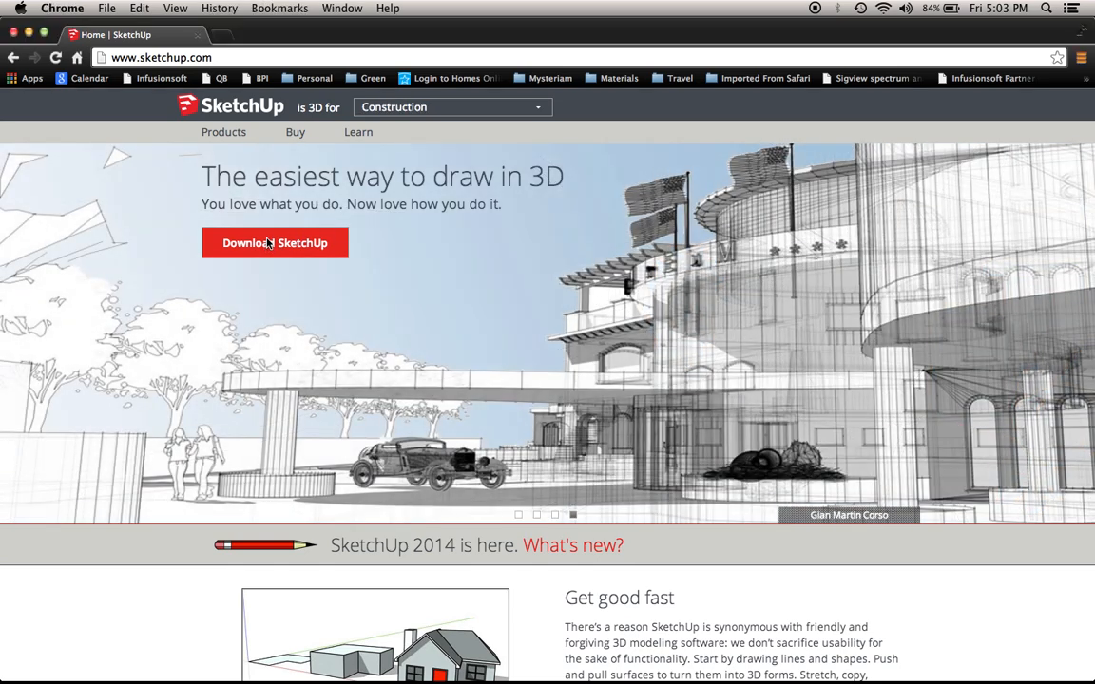
{"action": "left_click", "coordinate": [278, 246]}
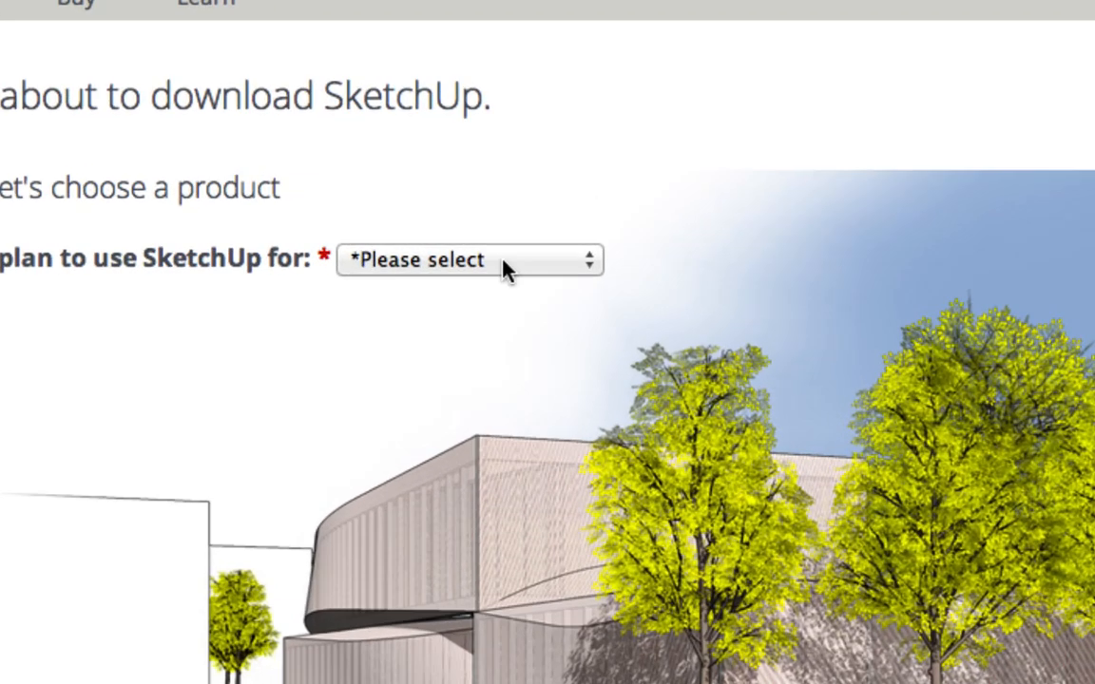
{"action": "left_click", "coordinate": [505, 260]}
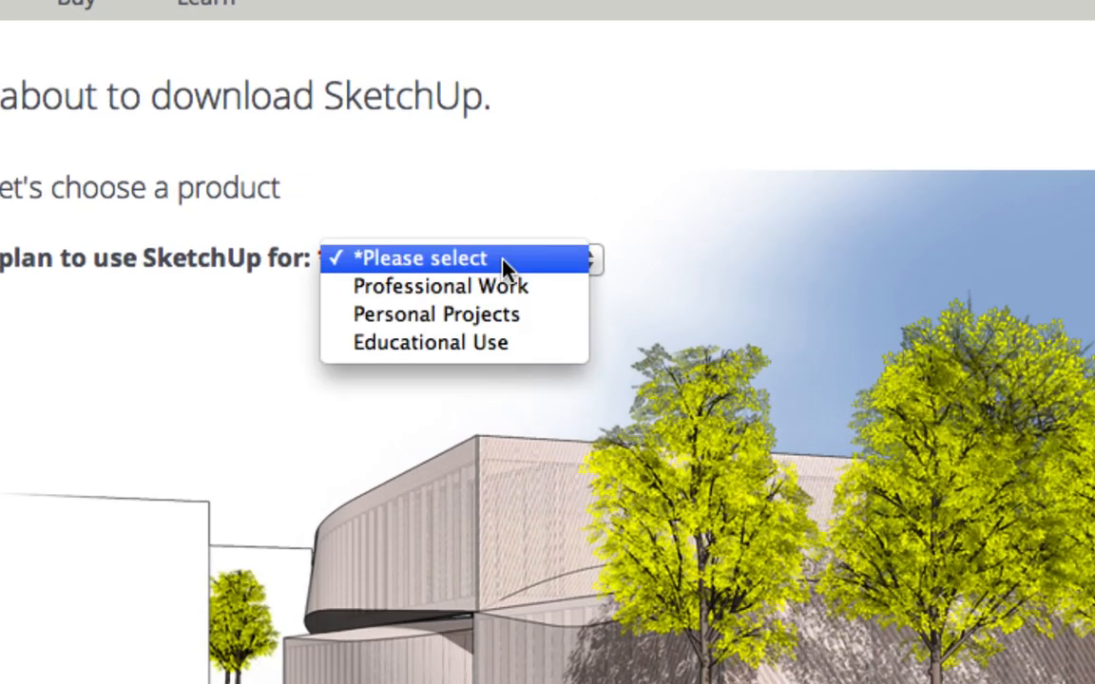
{"action": "left_click", "coordinate": [507, 346]}
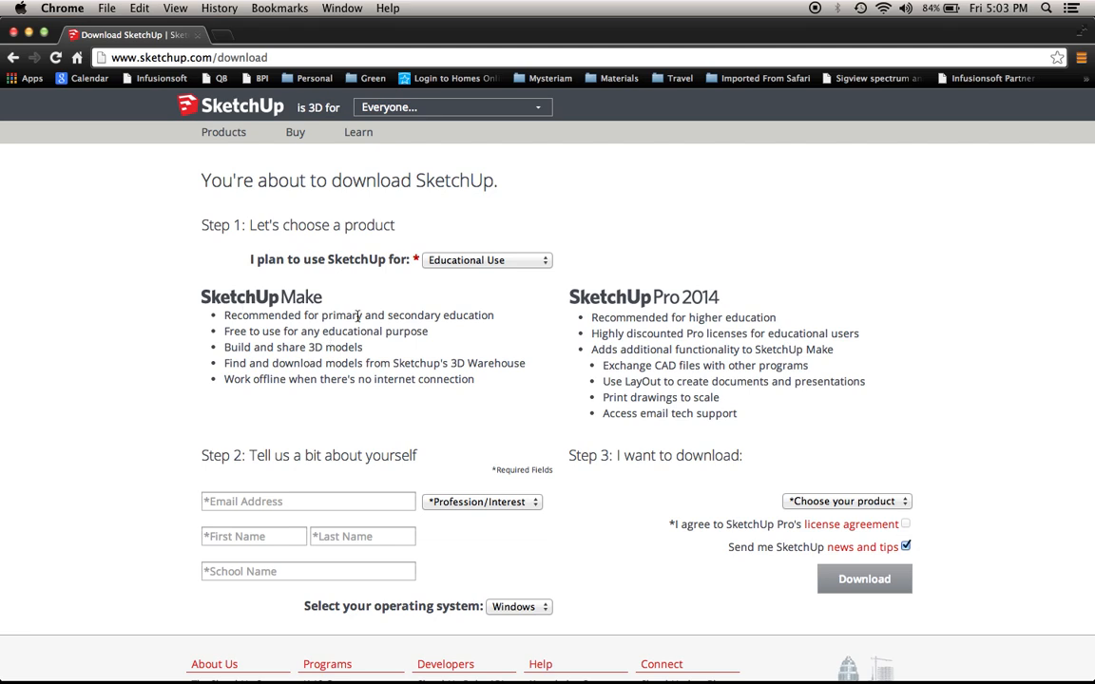
- Review the operating system choices on the form and select SketchUp Make as the product to download
{"action": "left_click", "coordinate": [535, 612]}
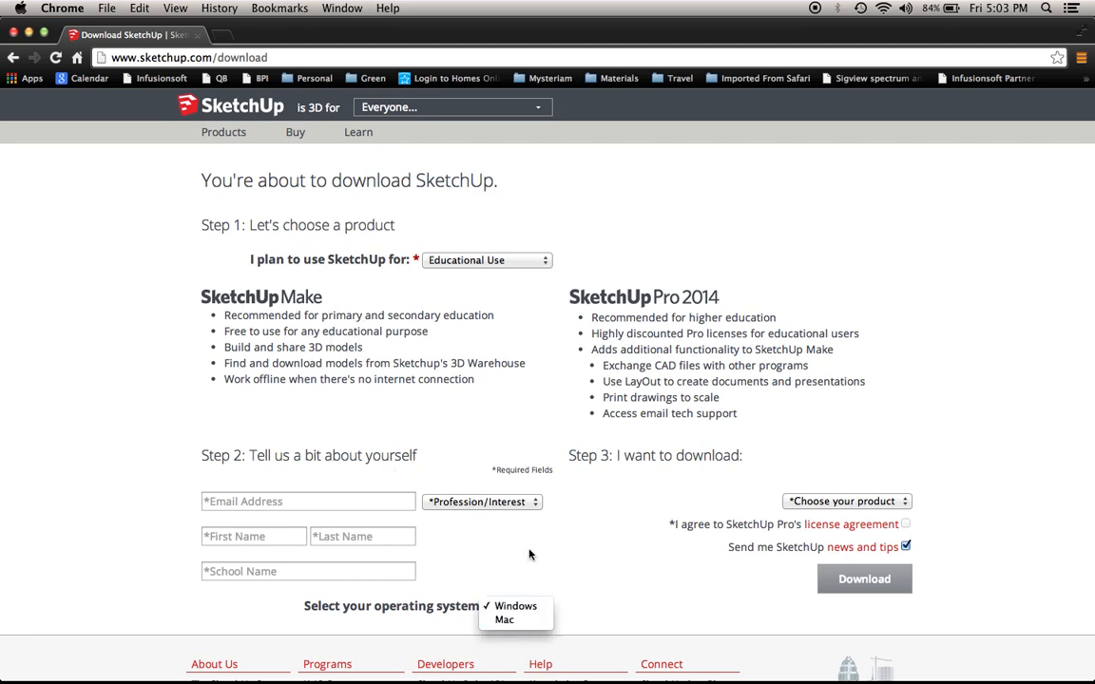
{"action": "left_click", "coordinate": [381, 544]}
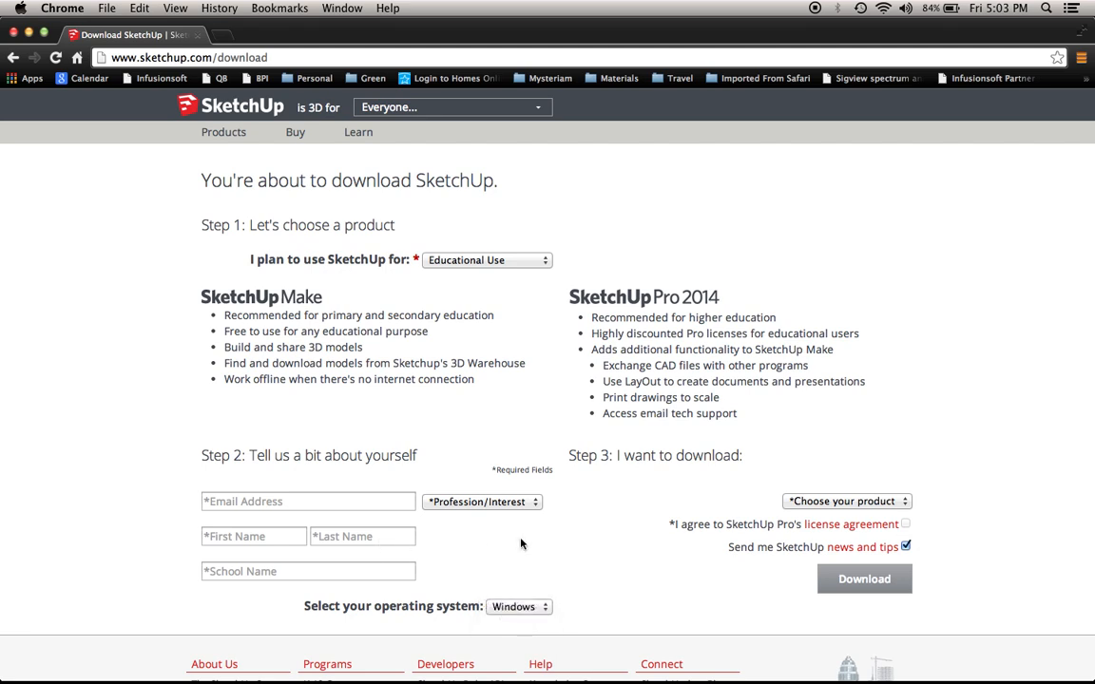
{"action": "left_click", "coordinate": [880, 501]}
{"action": "left_click", "coordinate": [845, 525]}
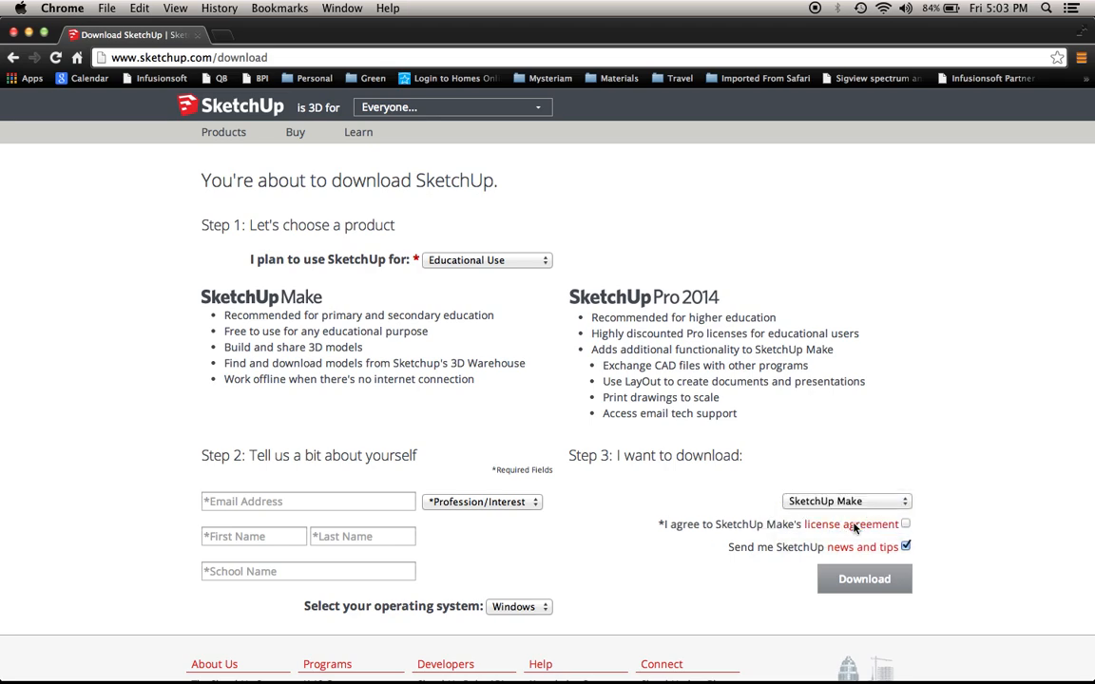
{"action": "left_click", "coordinate": [859, 501]}
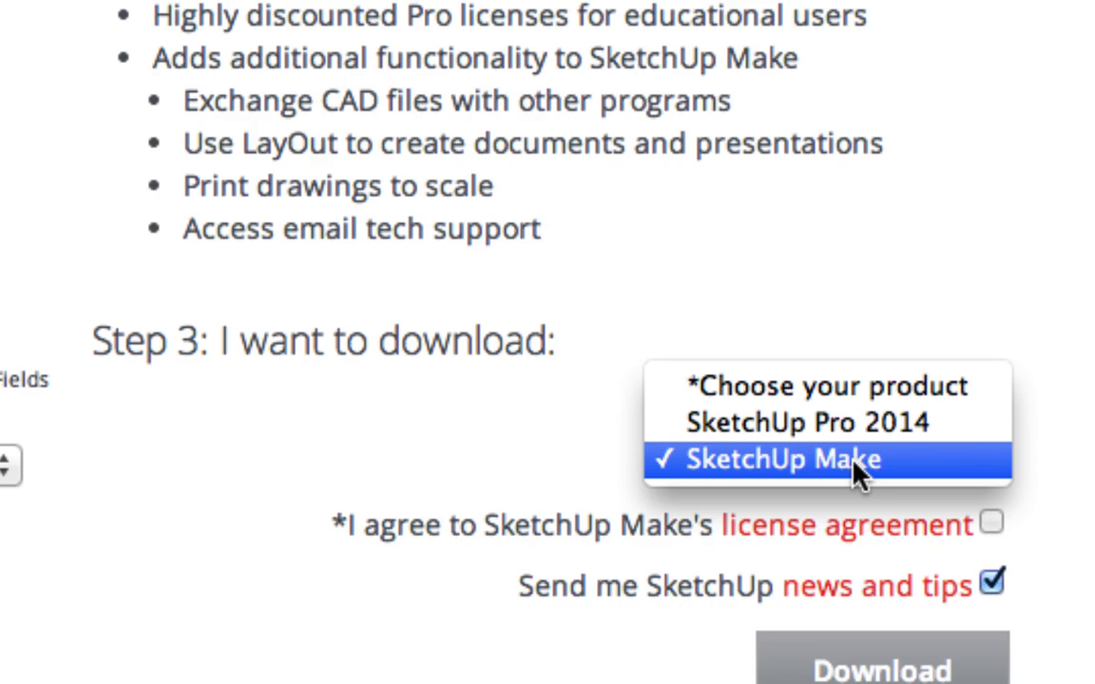
{"action": "left_click", "coordinate": [853, 462]}
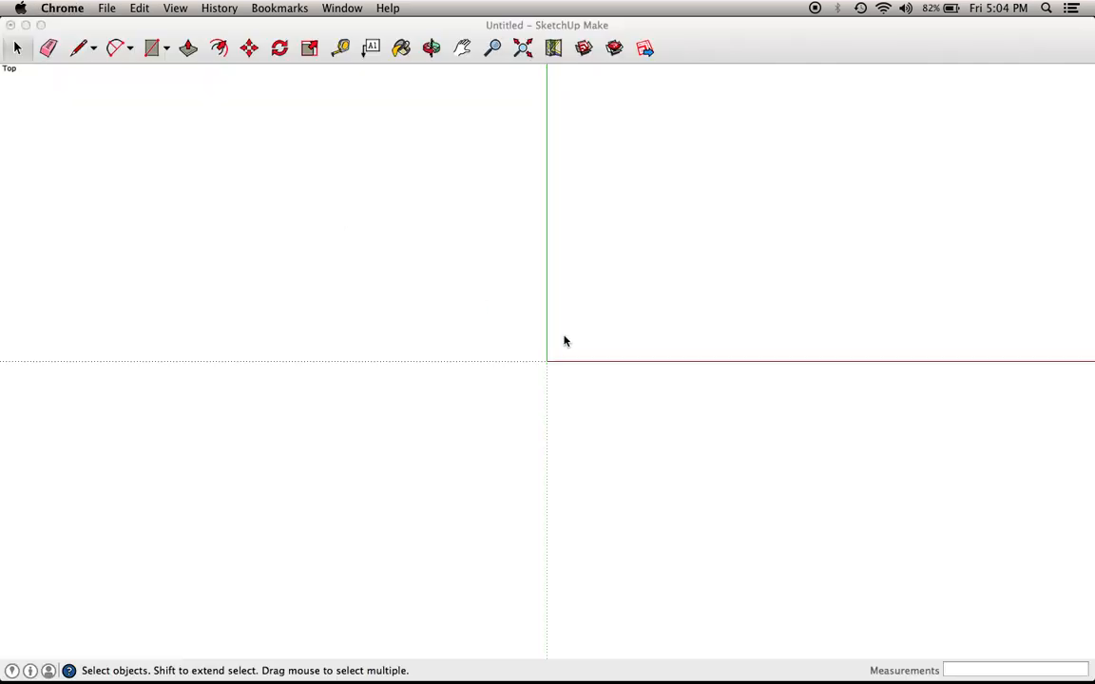
- Switch to the untitled SketchUp Make model and try activating the Line tool before returning to the Select tool
{"action": "left_click", "coordinate": [665, 28]}
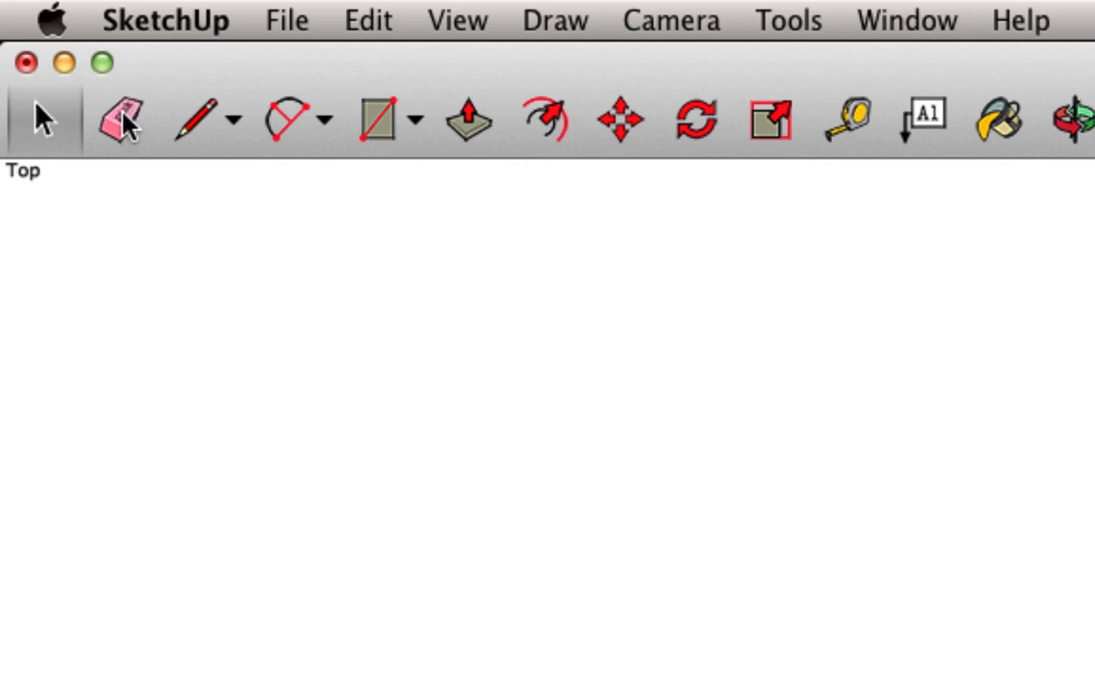
{"action": "left_click", "coordinate": [232, 117]}
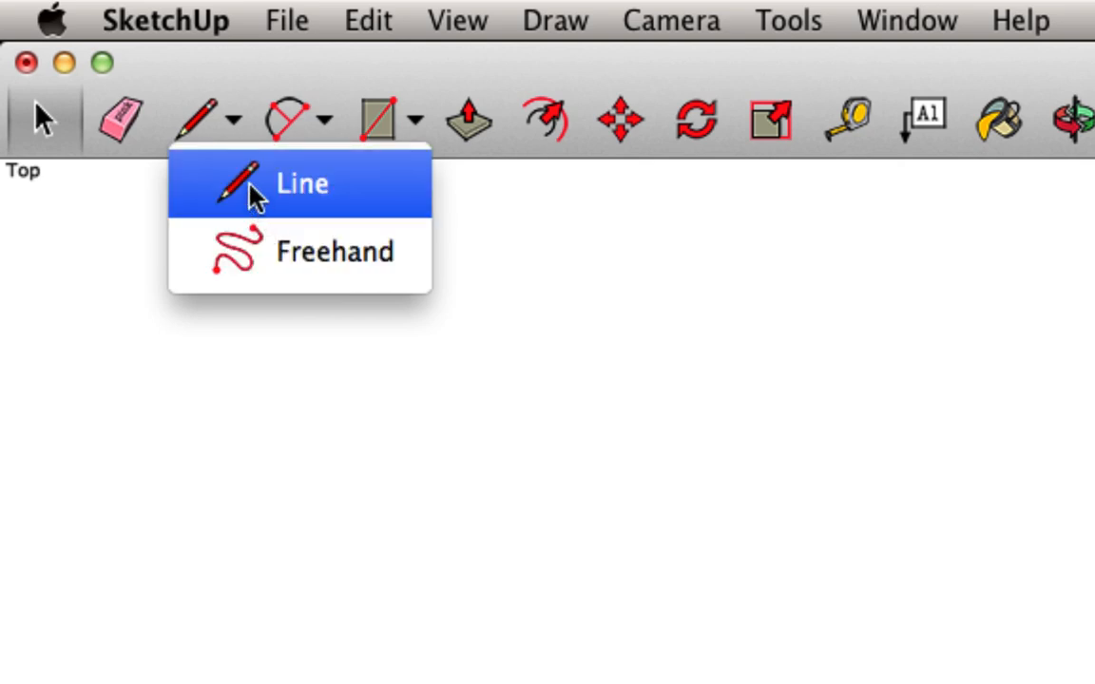
{"action": "left_click", "coordinate": [148, 192]}
{"action": "key", "text": "l"}
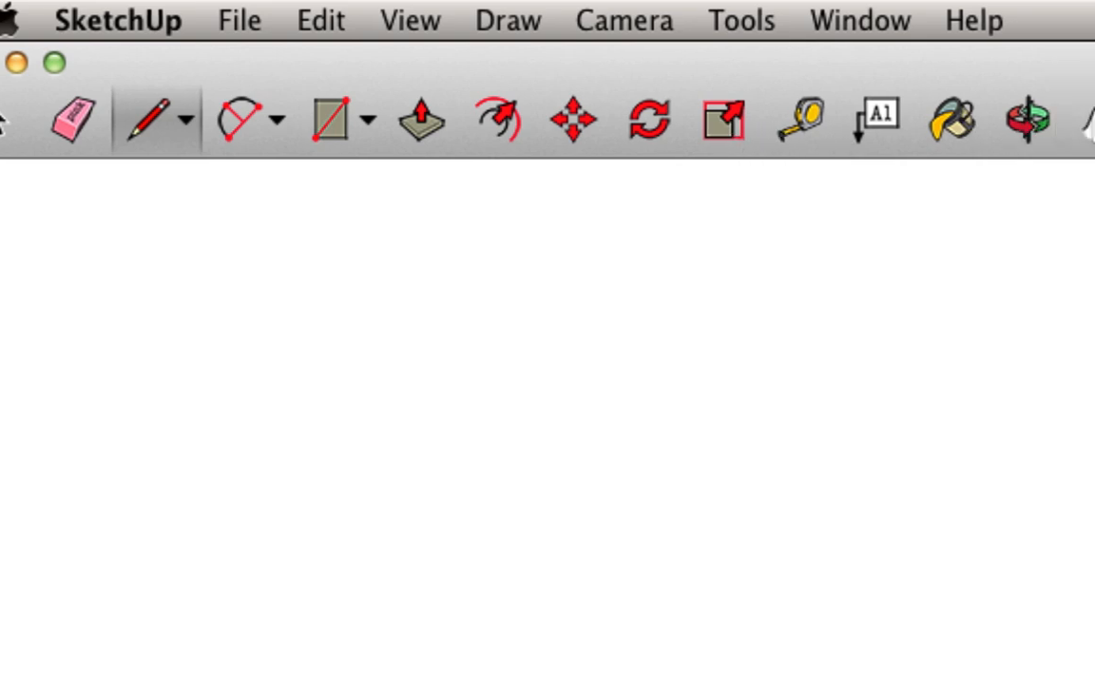
{"action": "left_click", "coordinate": [622, 123]}
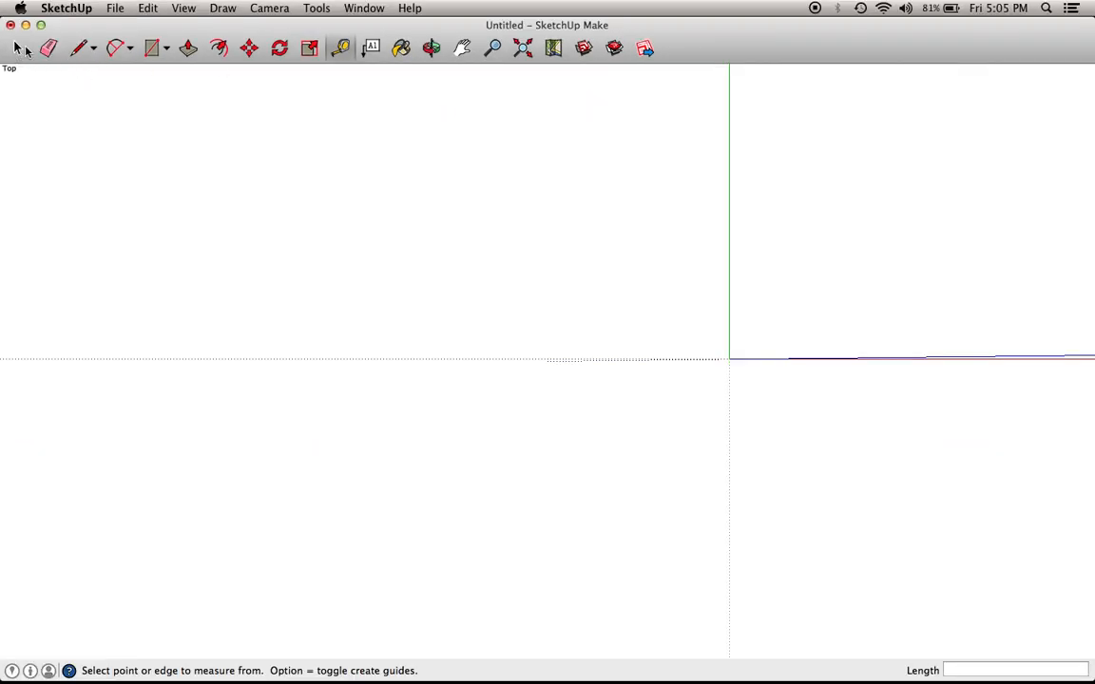
{"action": "left_click", "coordinate": [17, 50]}
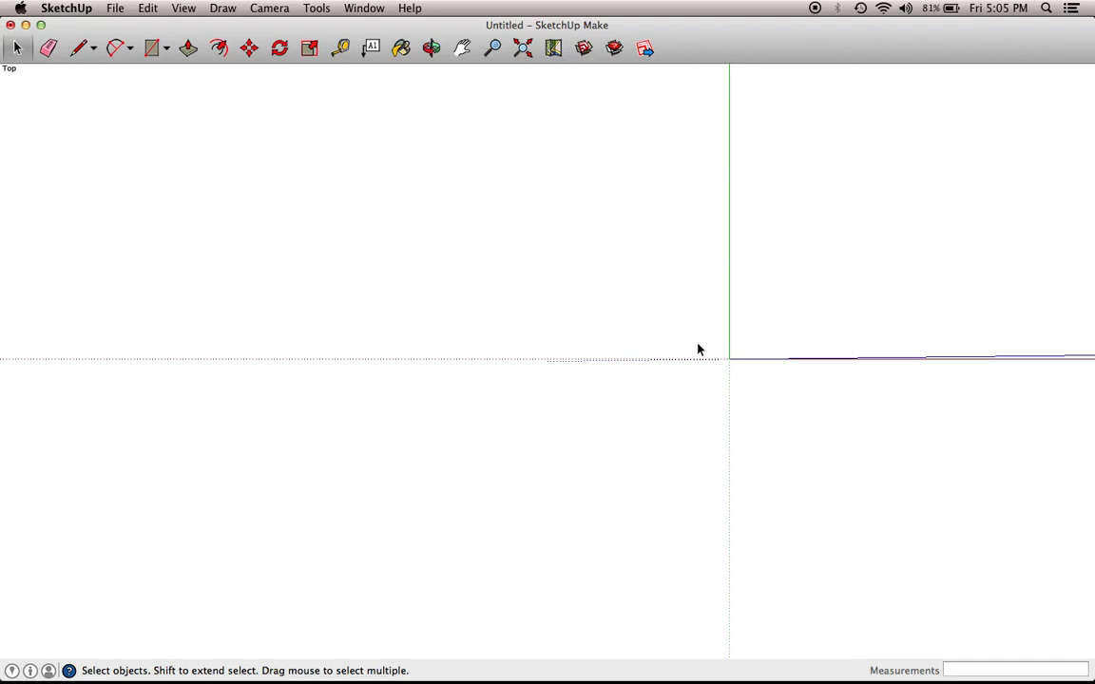
- Consult the first entry of the SketchUp Shortcuts note in TextEdit and zoom the SketchUp model to its extents
{"action": "key", "text": "super+Tab"}
{"action": "key", "text": "super+Tab"}
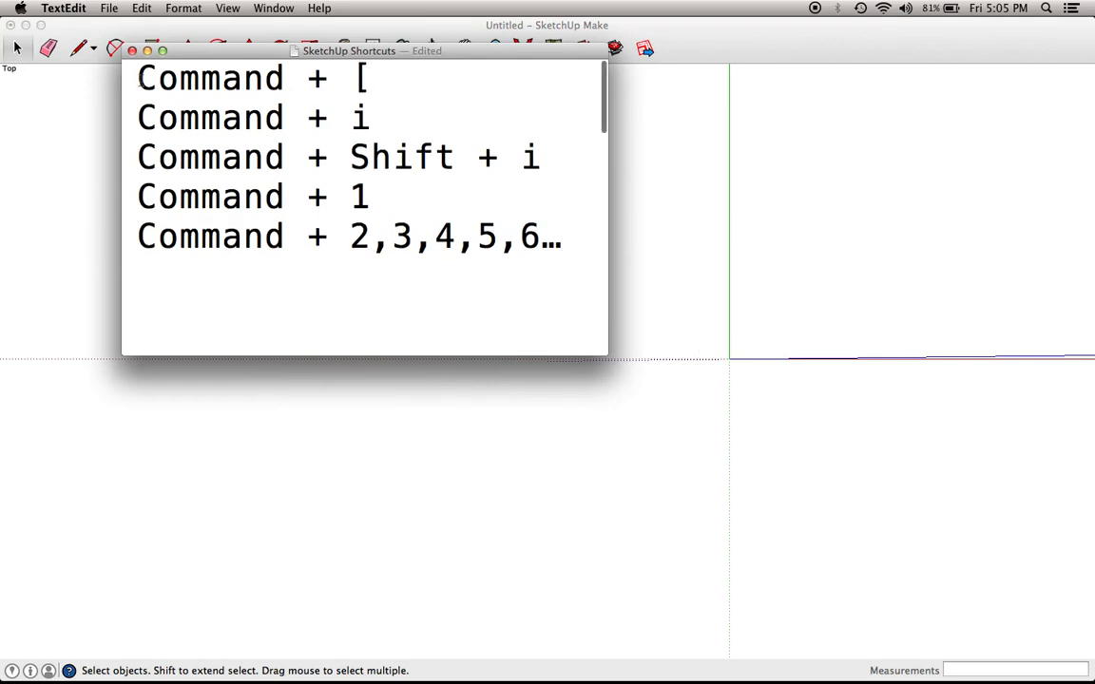
{"action": "left_click_drag", "start_coordinate": [138, 78], "coordinate": [387, 82]}
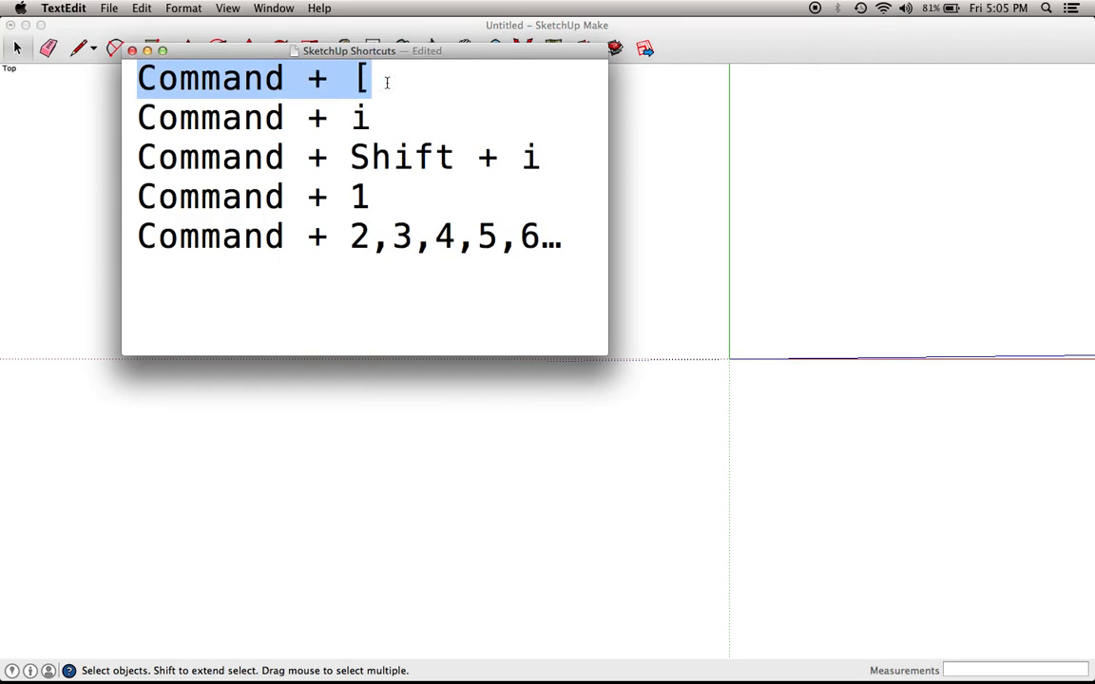
{"action": "left_click", "coordinate": [828, 320]}
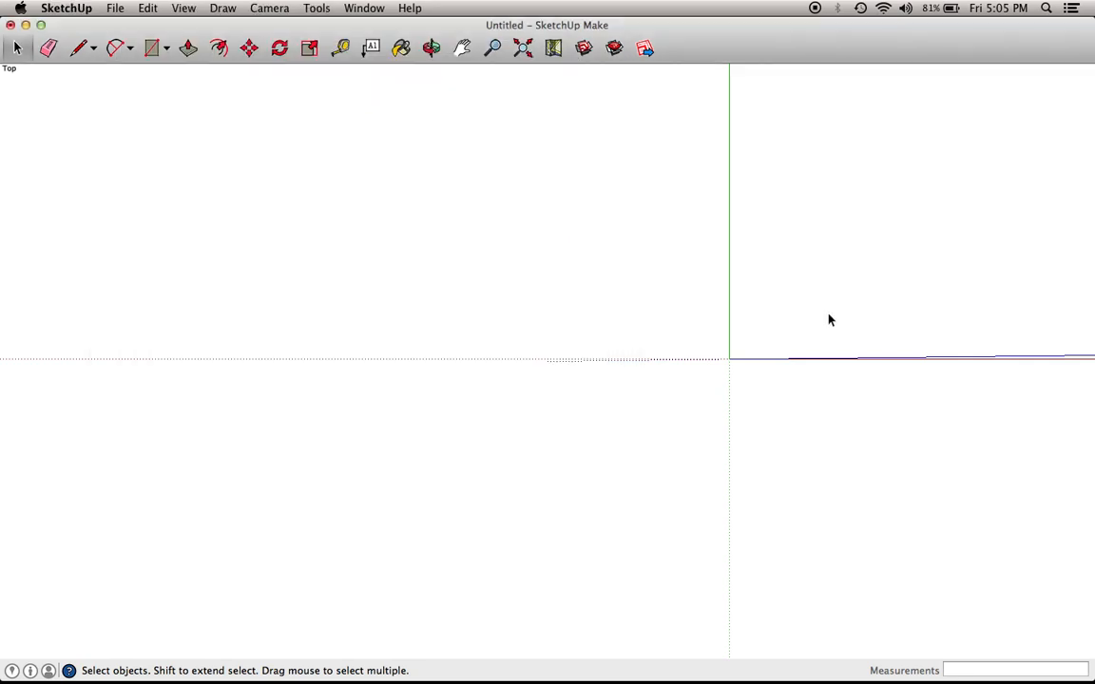
{"action": "key", "text": "super+bracketleft"}
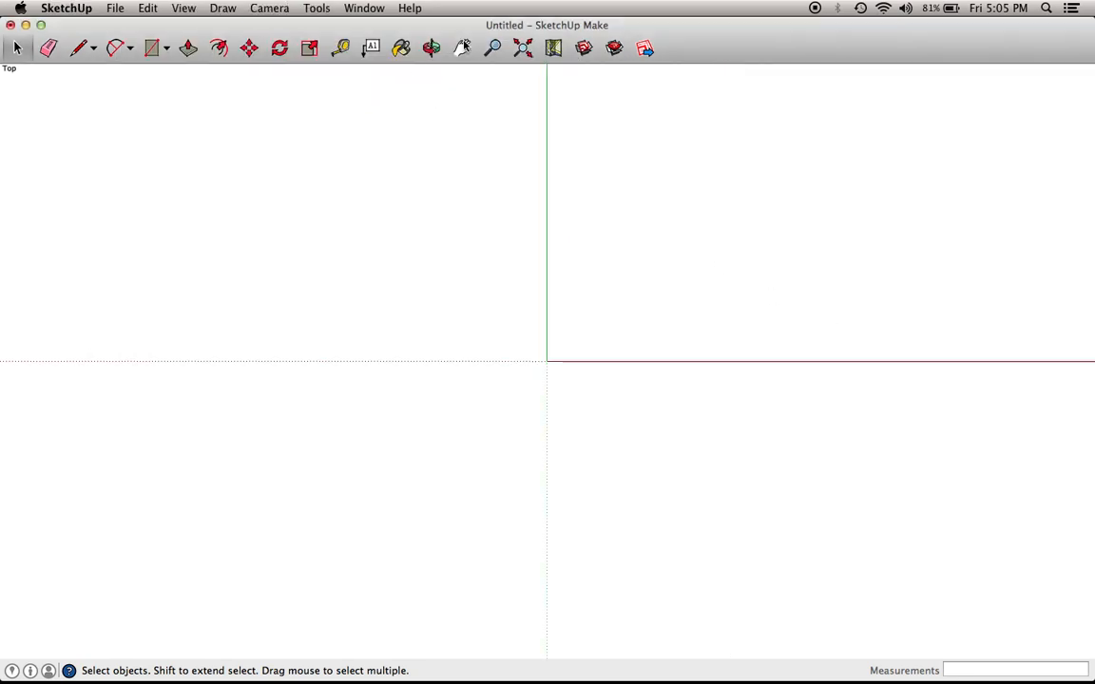
- Pan the view away from the origin, recheck the shortcuts note, and restore the centred view with Zoom Extents
{"action": "left_click", "coordinate": [462, 48]}
{"action": "left_click_drag", "start_coordinate": [333, 215], "coordinate": [603, 484]}
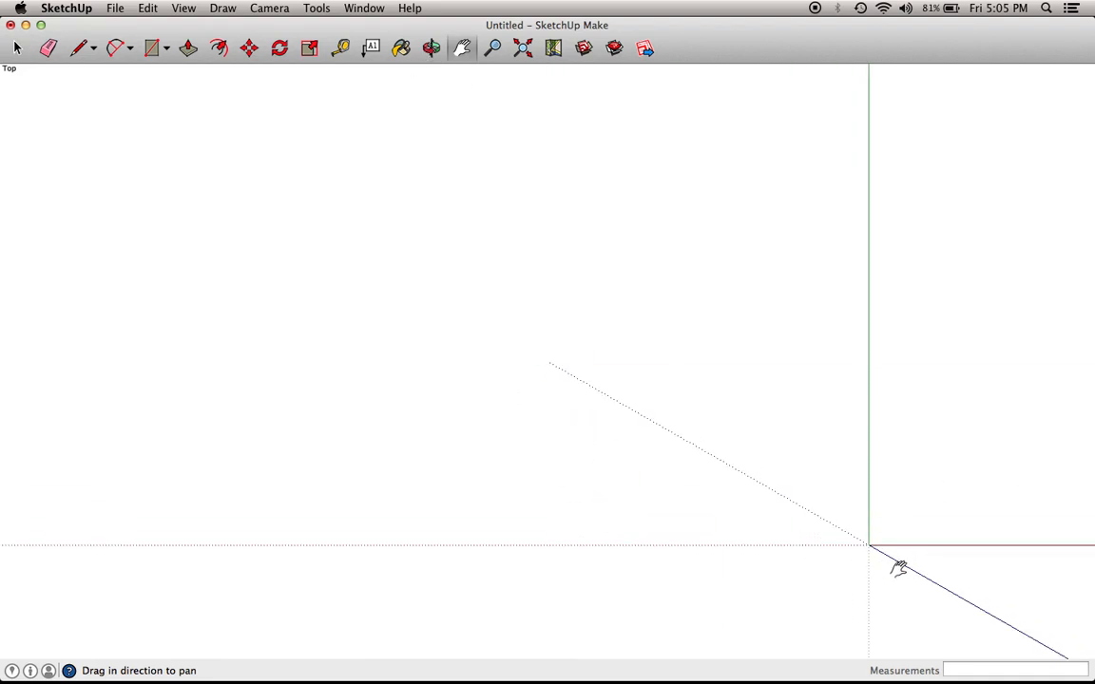
{"action": "key", "text": "super+Tab"}
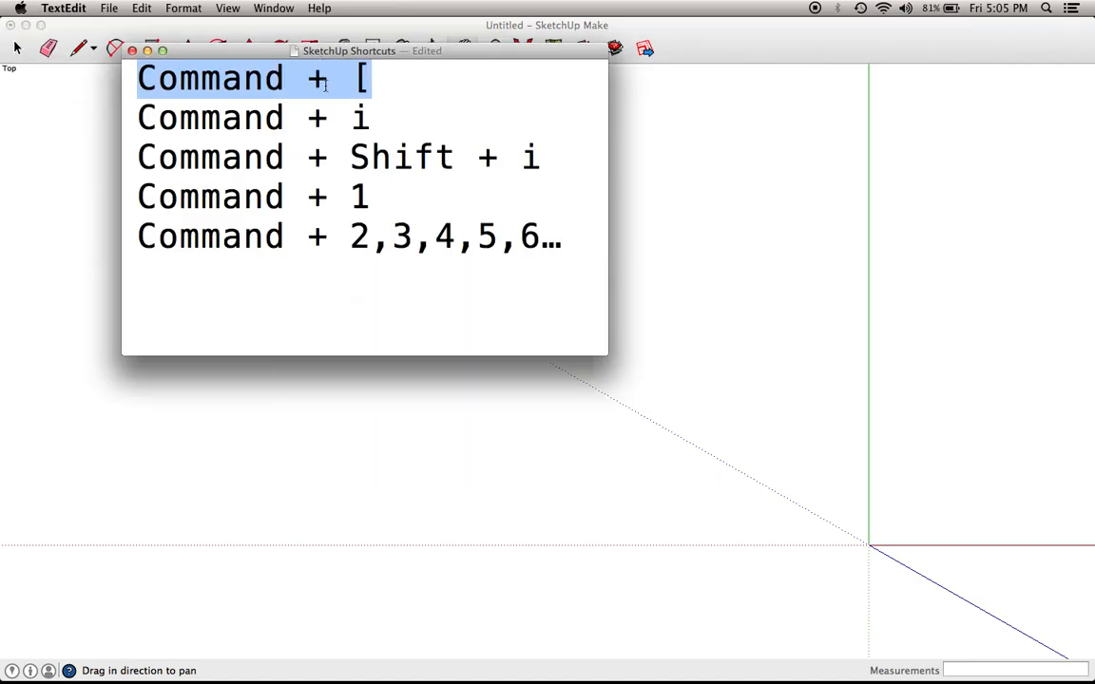
{"action": "left_click", "coordinate": [778, 253]}
{"action": "key", "text": "super+bracketleft"}
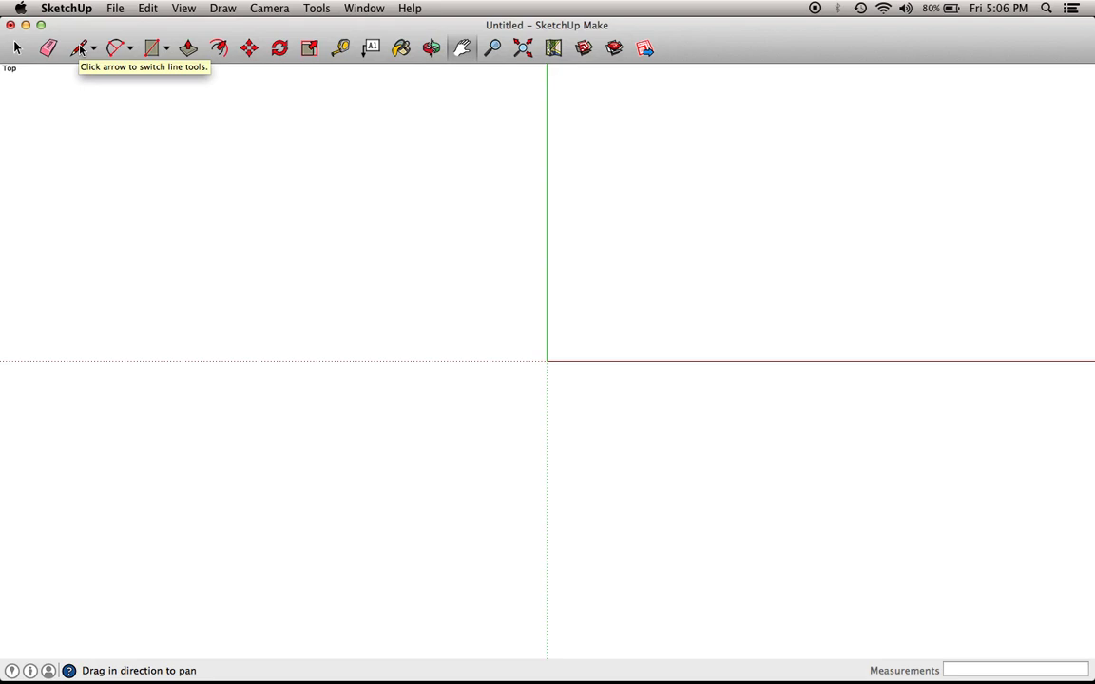
- In the top view, draw a 50-inch line from the origin along the green axis and fit it to the view
{"action": "key", "text": "l"}
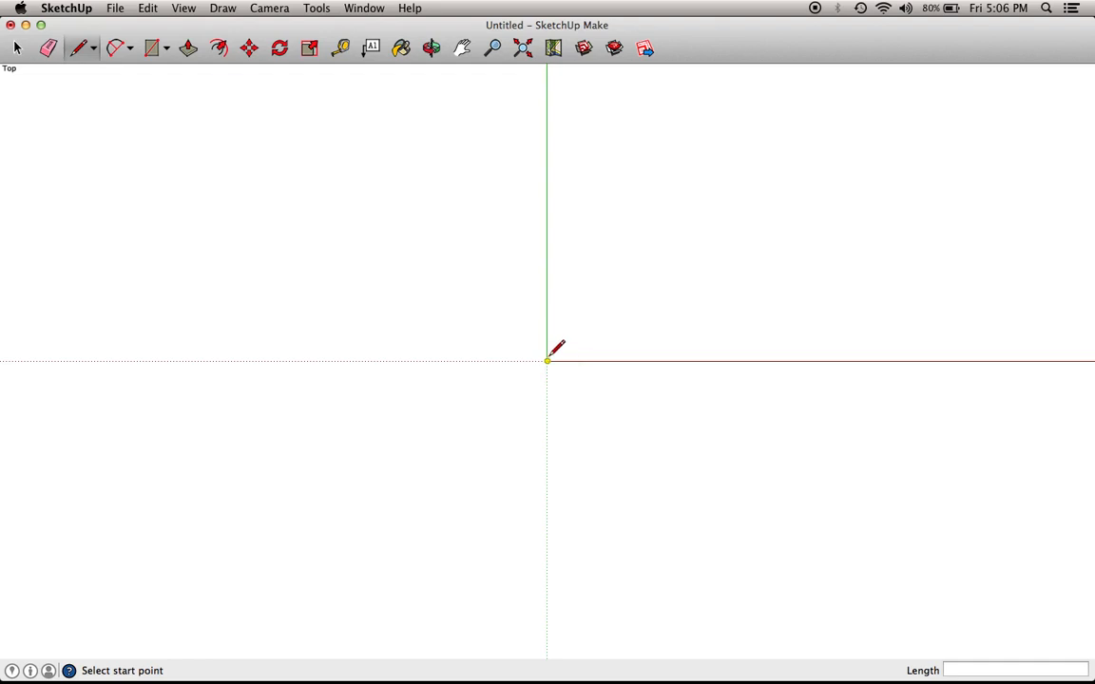
{"action": "scroll", "coordinate": [548, 362], "scroll_direction": "up", "scroll_amount": 5}
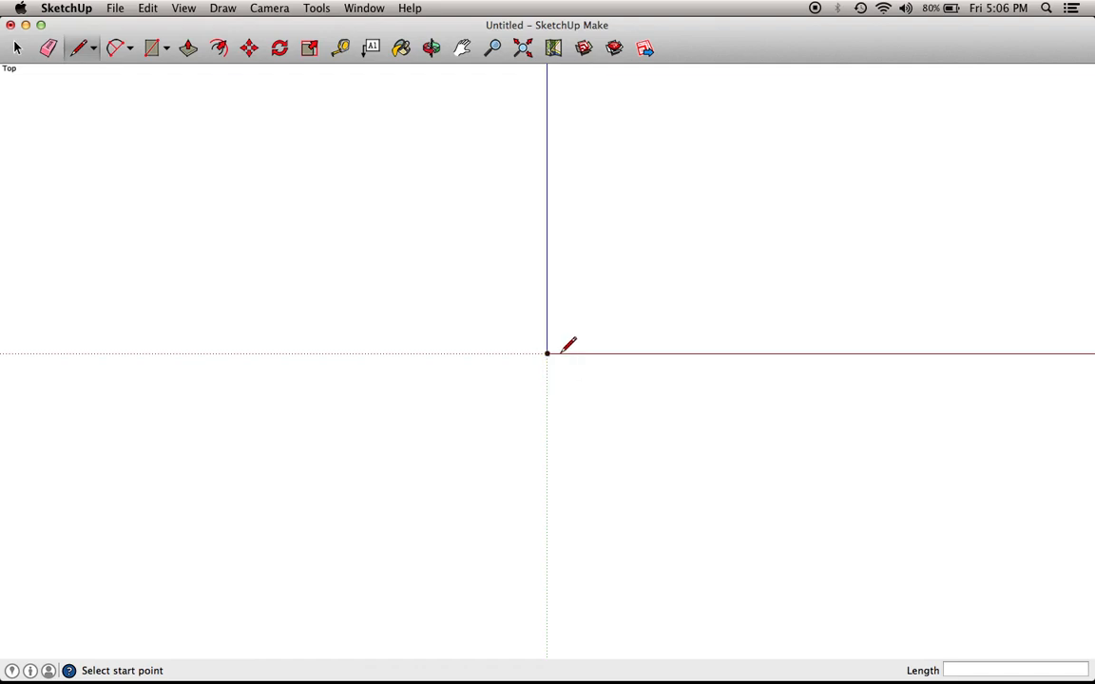
{"action": "scroll", "coordinate": [570, 353], "scroll_direction": "down", "scroll_amount": 5}
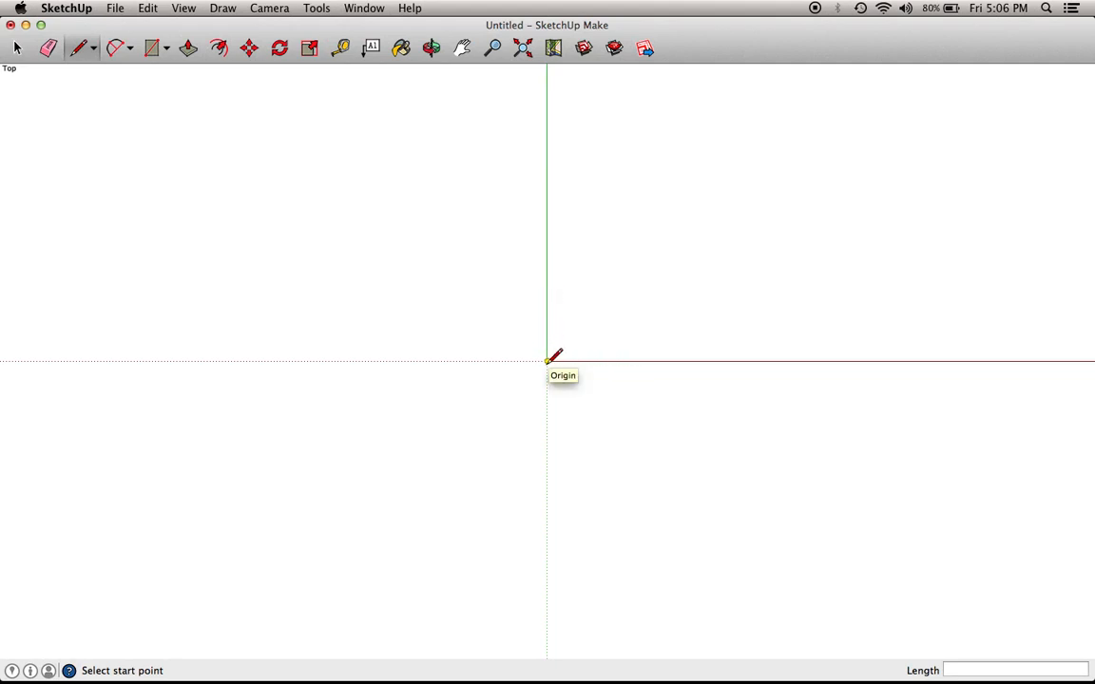
{"action": "key", "text": "super+1"}
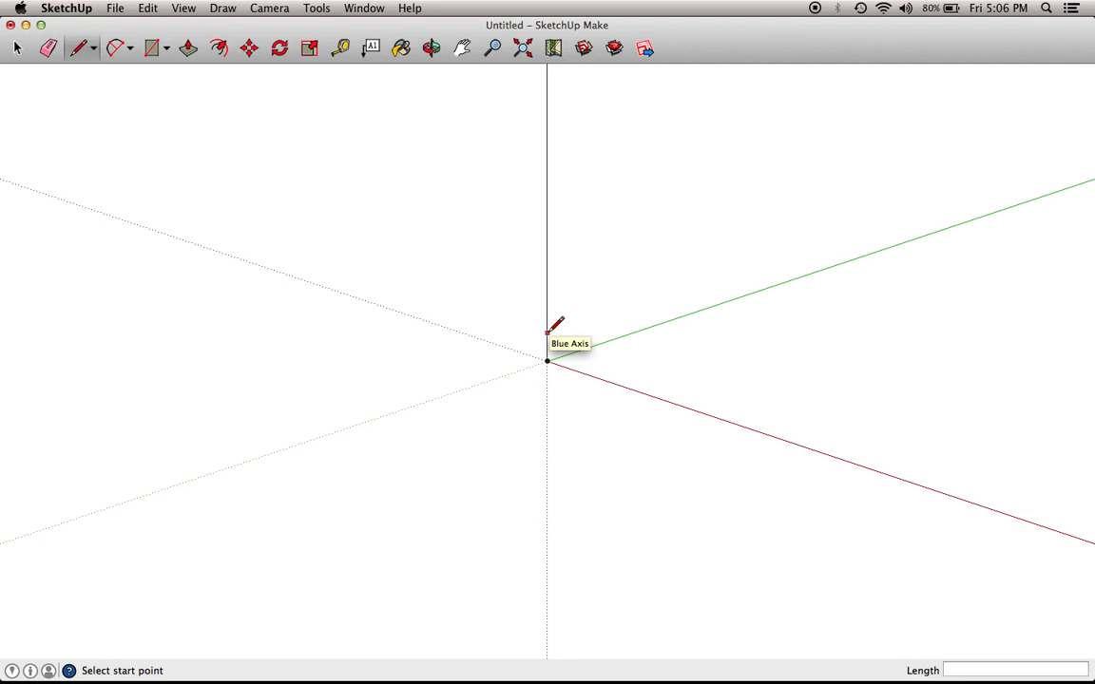
{"action": "key", "text": "super+2"}
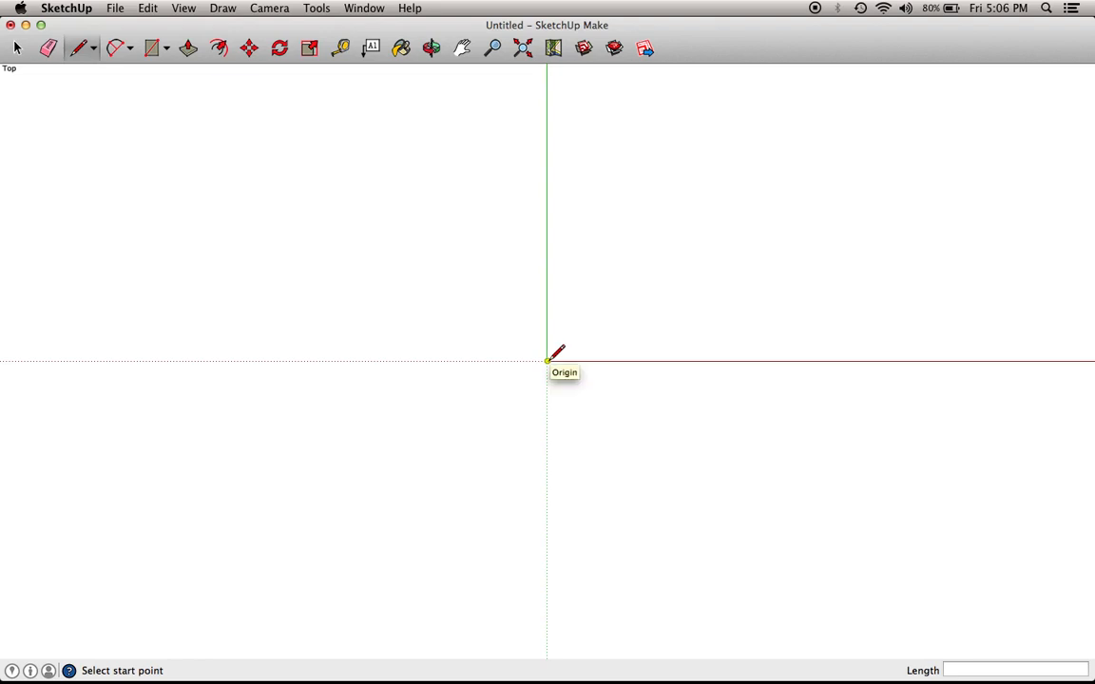
{"action": "left_click", "coordinate": [547, 361]}
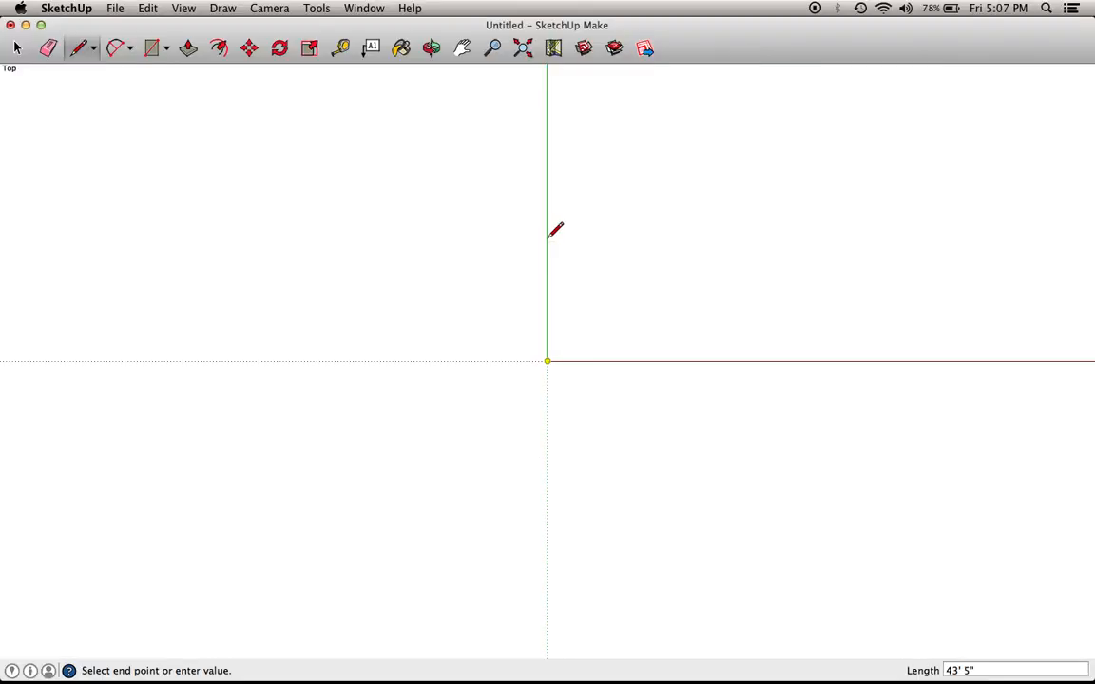
{"action": "type", "text": "50"}
{"action": "key", "text": "Return"}
{"action": "key", "text": "super+shift+e"}
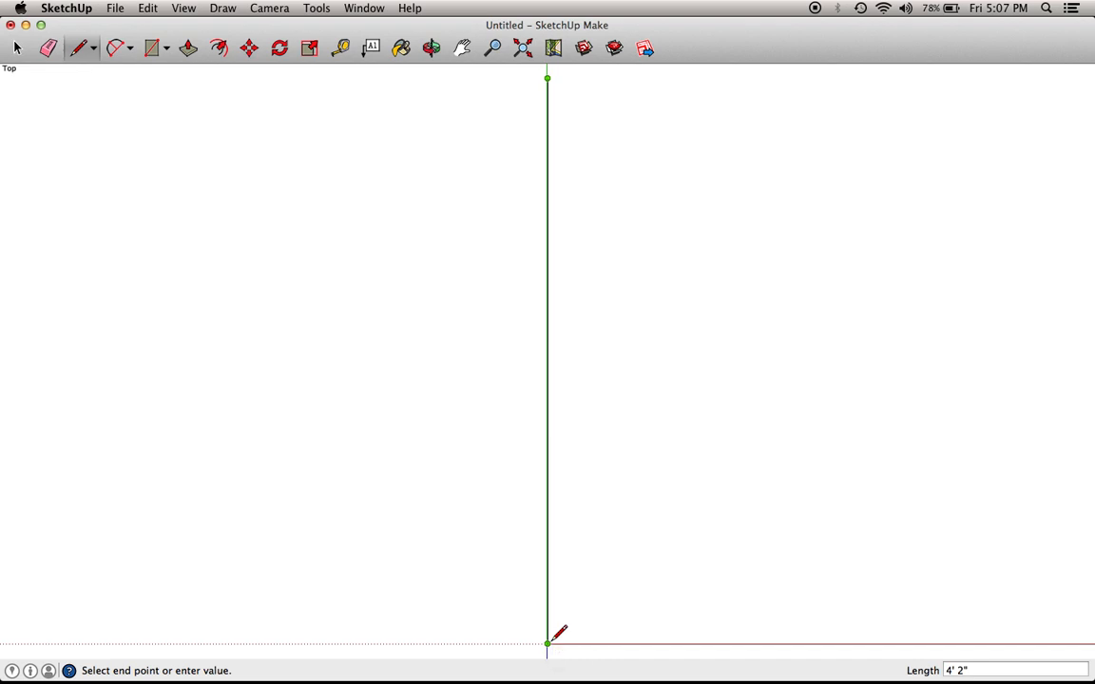
- Consult the second entry of the SketchUp Shortcuts note in TextEdit
{"action": "key", "text": "super+Tab"}
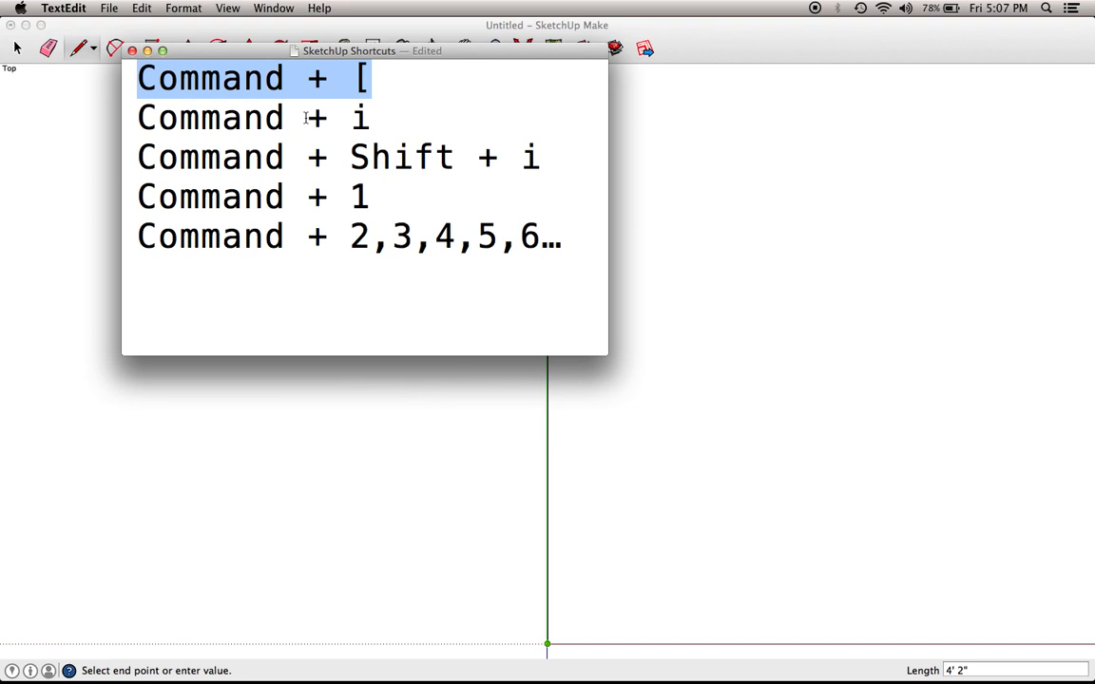
{"action": "left_click", "coordinate": [277, 118]}
{"action": "left_click_drag", "start_coordinate": [371, 118], "coordinate": [147, 117]}
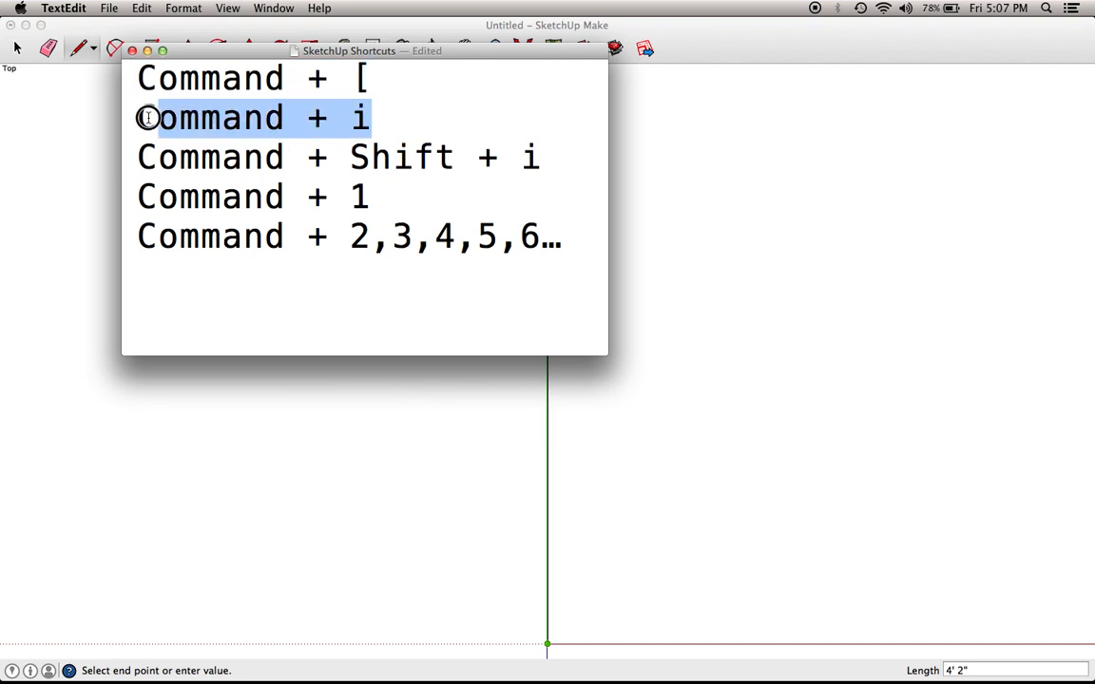
{"action": "left_click", "coordinate": [144, 118]}
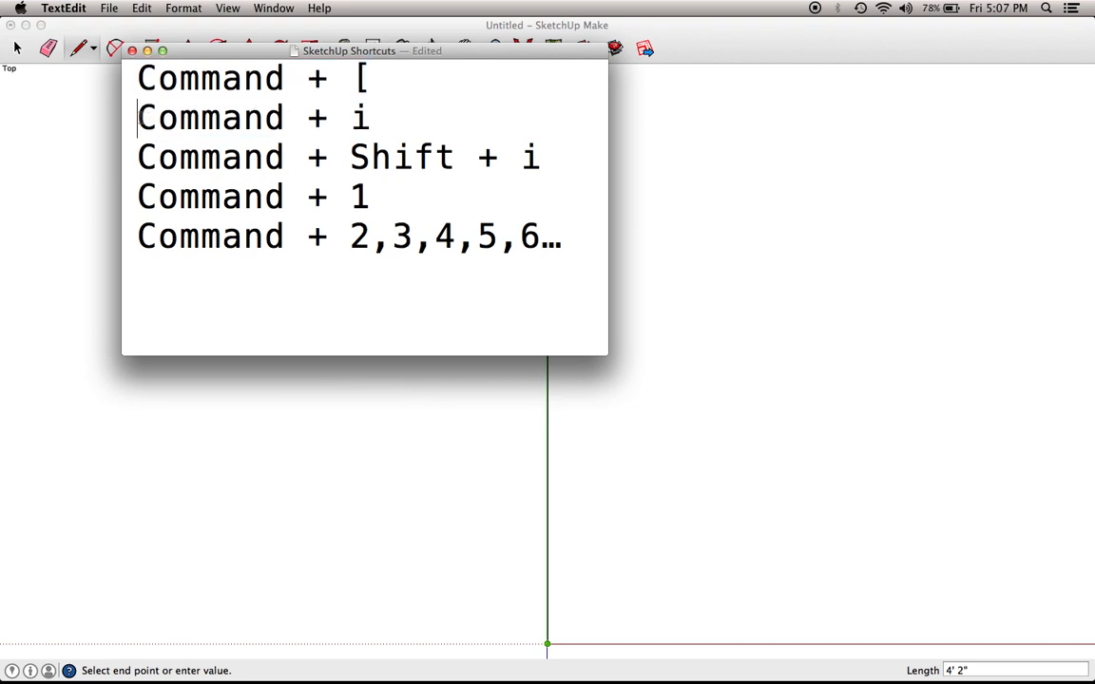
{"action": "left_click", "coordinate": [872, 454]}
{"action": "left_click", "coordinate": [869, 448]}
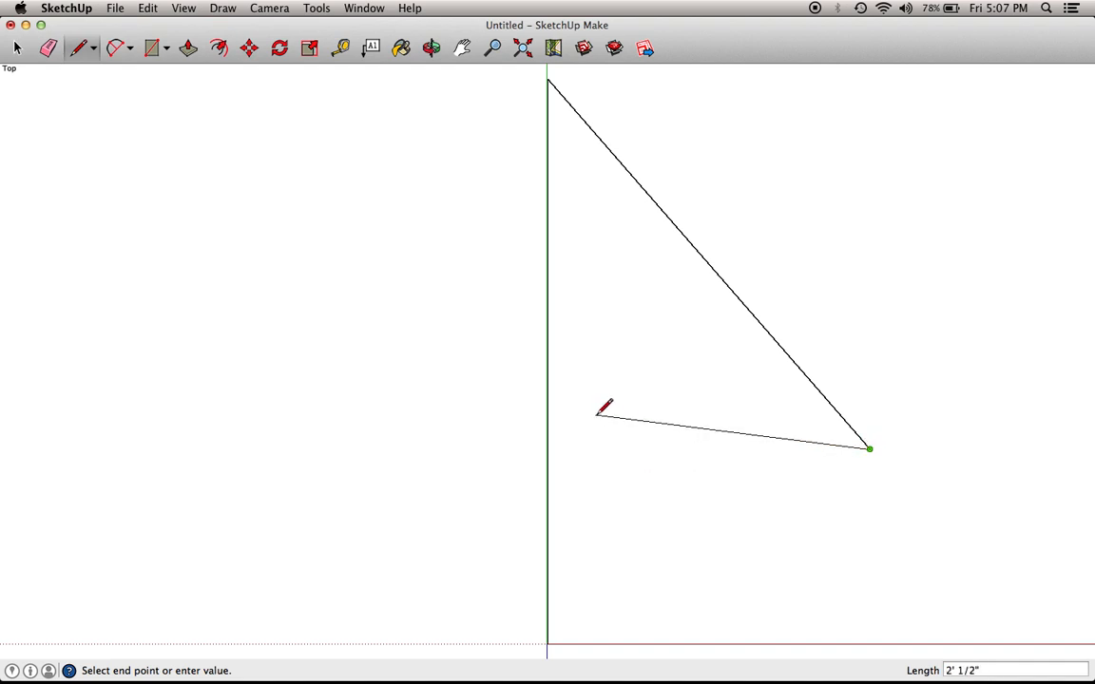
{"action": "key", "text": "Escape"}
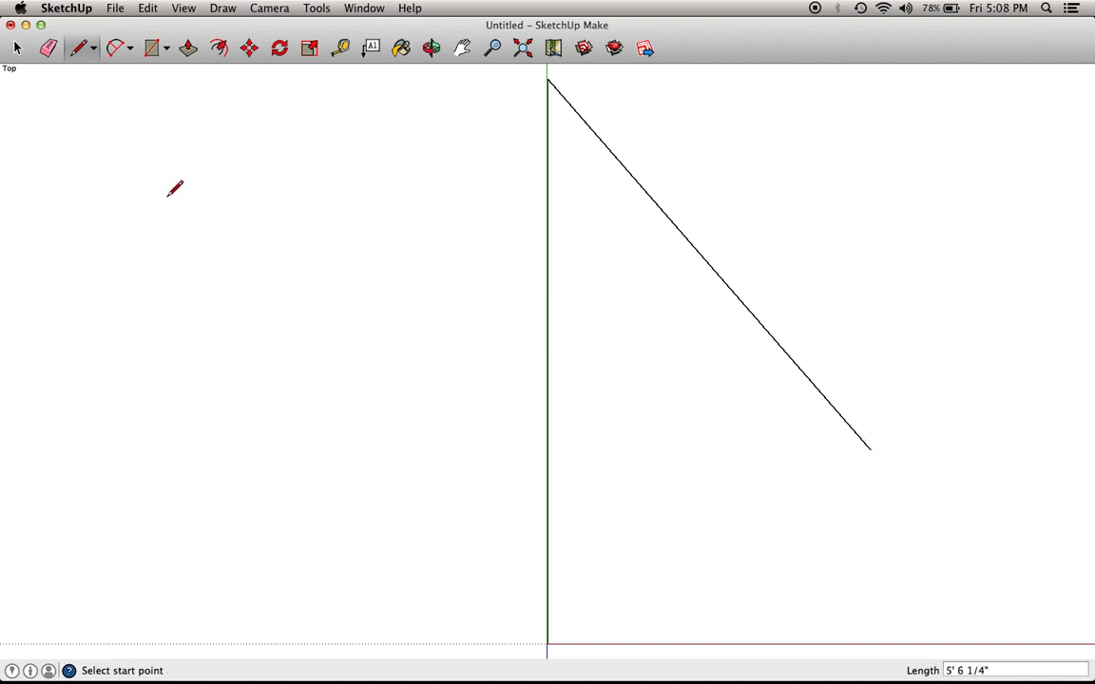
{"action": "key", "text": "super+z"}
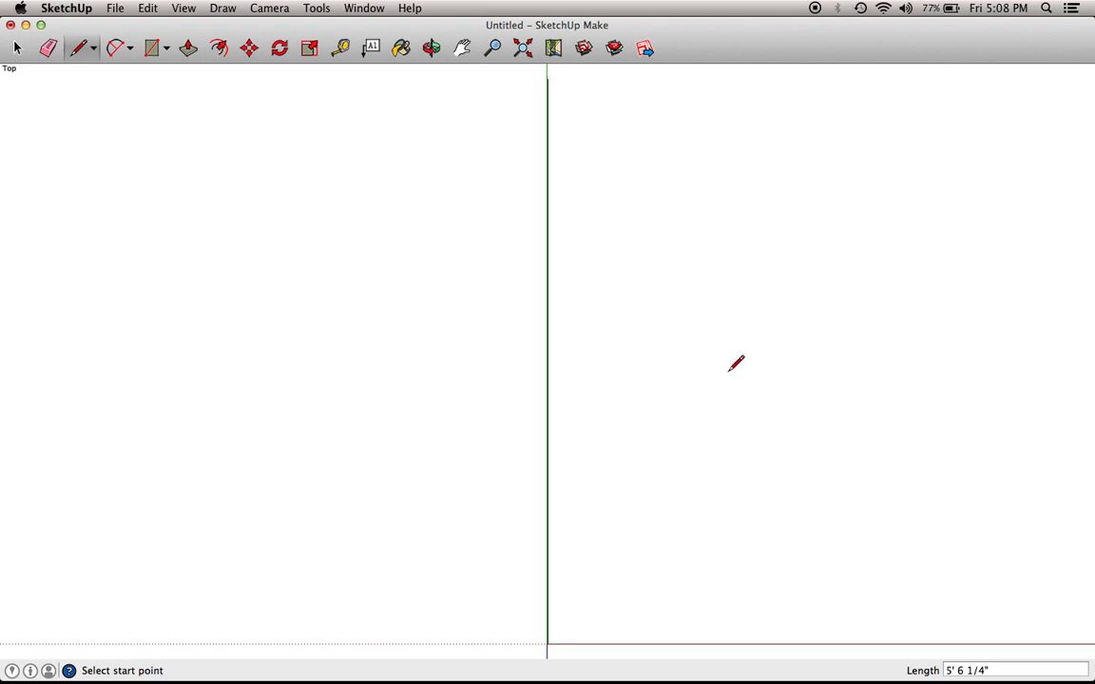
- Select the line along the green axis, show its Entity Info, and move that window clear of the drawing
{"action": "key", "text": "space"}
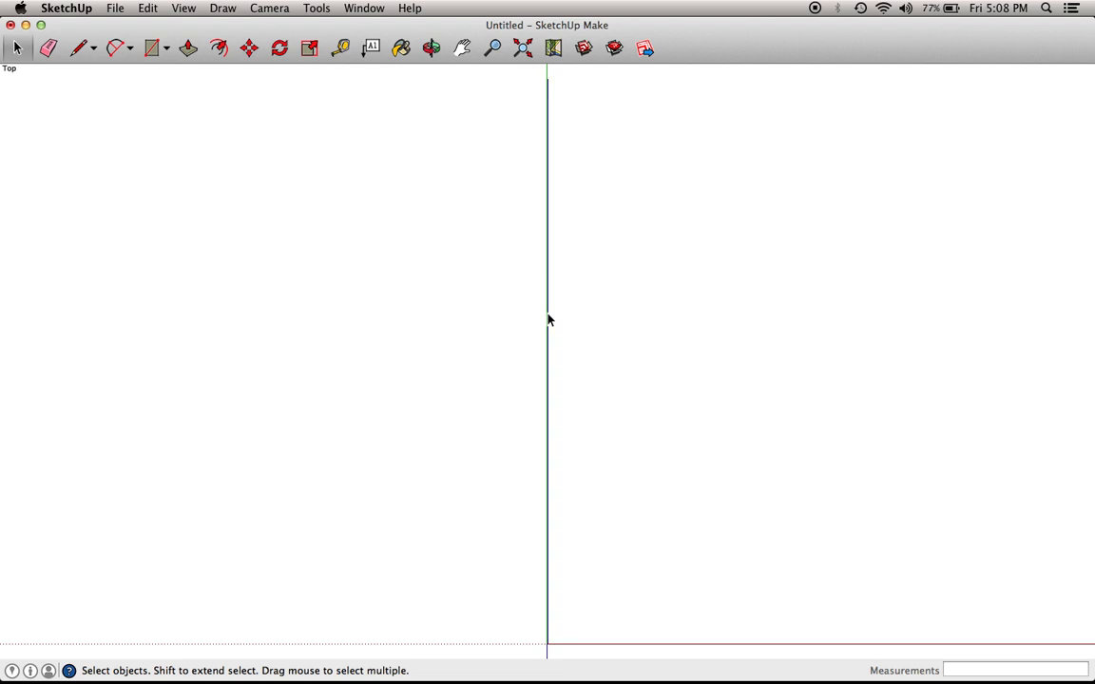
{"action": "key", "text": "super+i"}
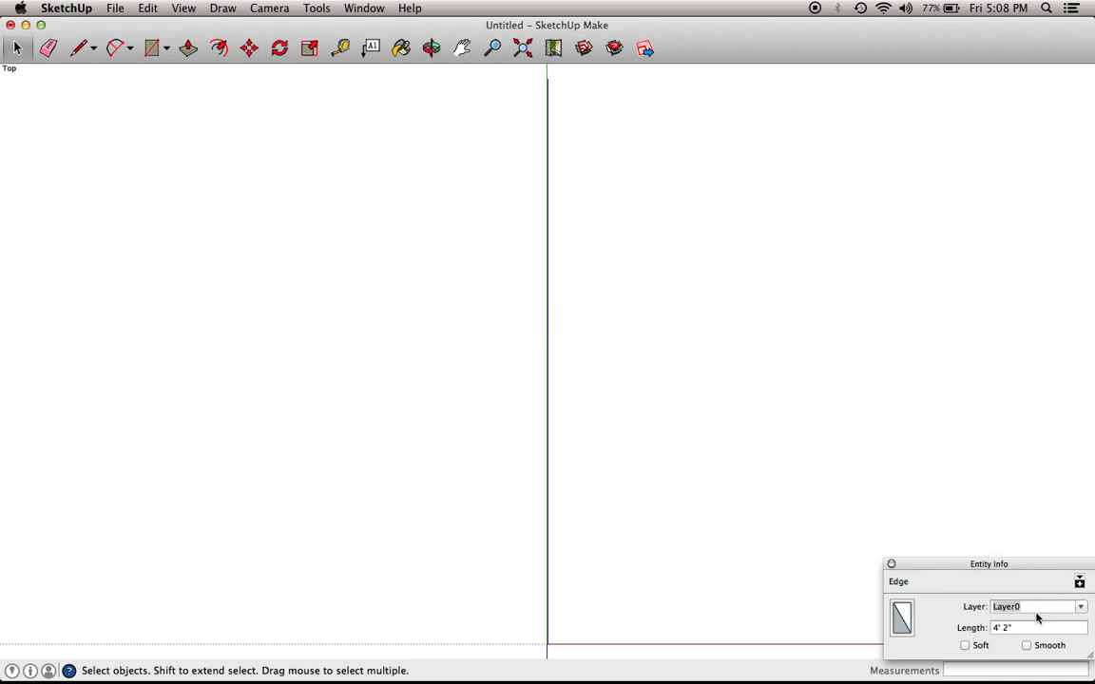
{"action": "left_click_drag", "start_coordinate": [1014, 555], "coordinate": [862, 447]}
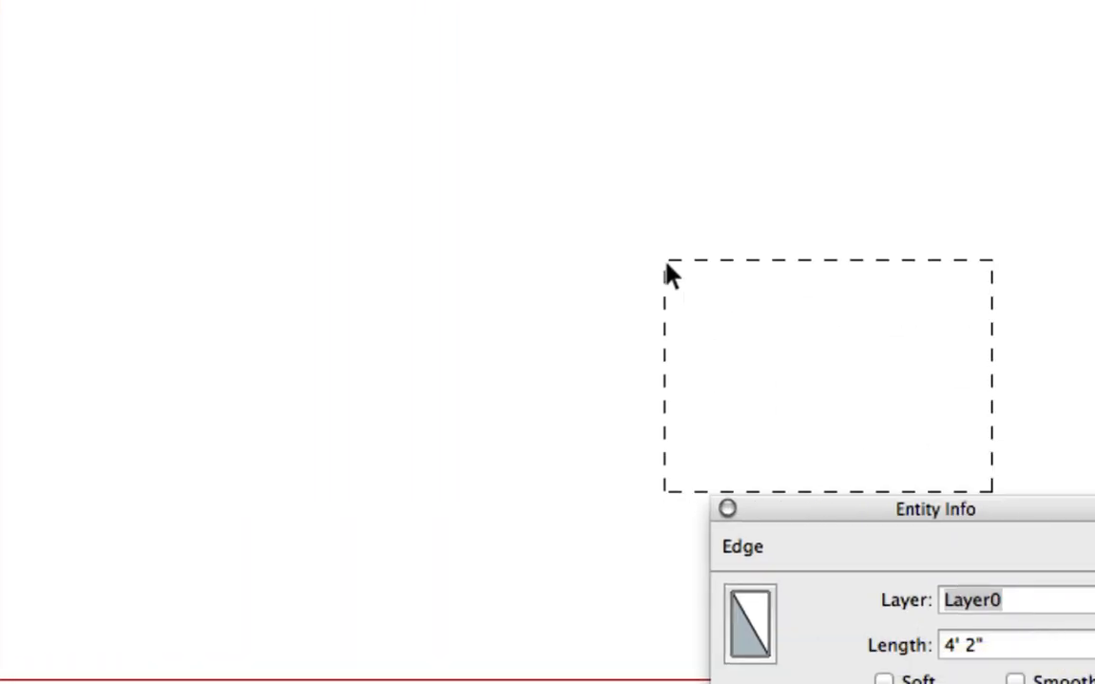
{"action": "left_click_drag", "start_coordinate": [669, 274], "coordinate": [670, 275]}
{"action": "left_click_drag", "start_coordinate": [932, 513], "coordinate": [610, 316]}
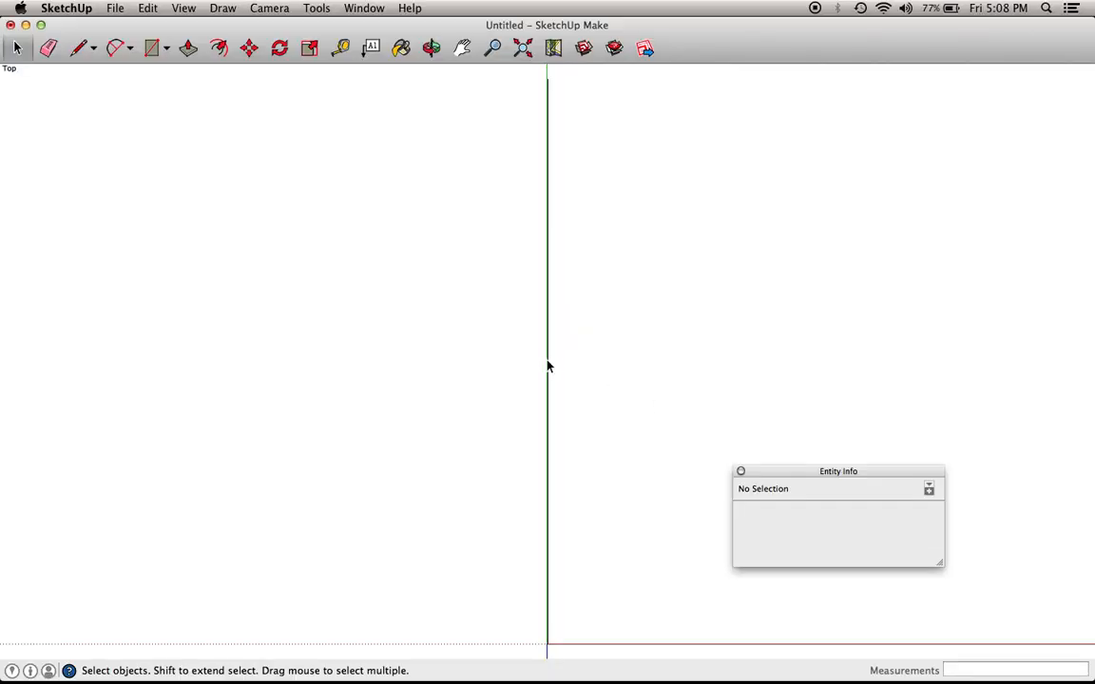
{"action": "left_click", "coordinate": [547, 365]}
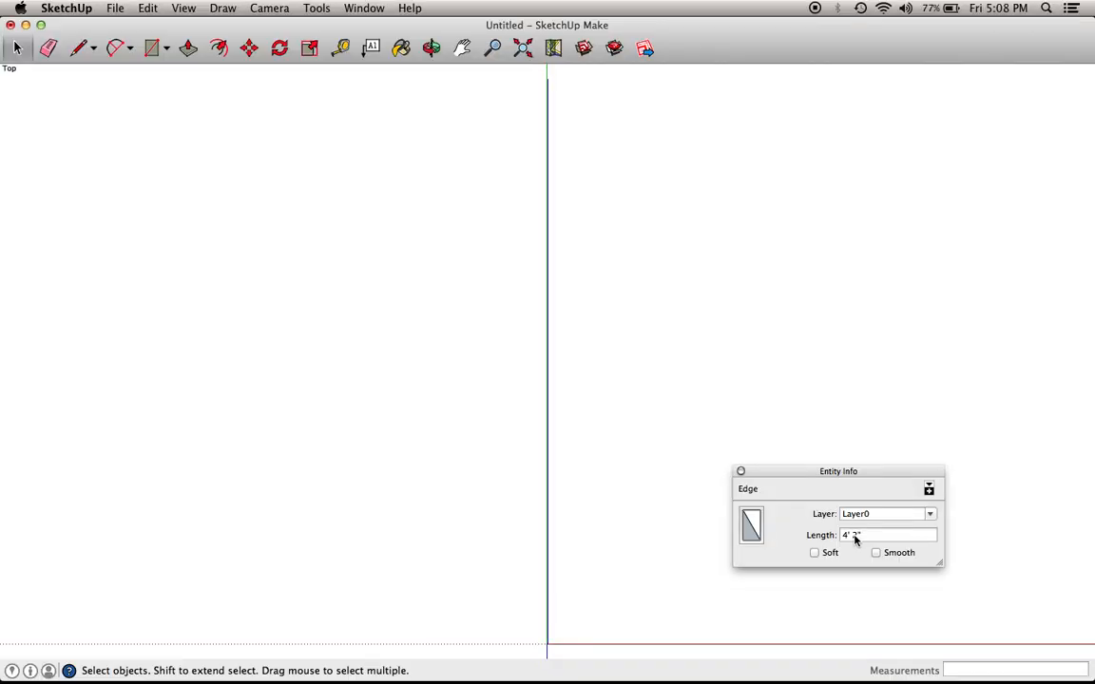
{"action": "left_click_drag", "start_coordinate": [823, 471], "coordinate": [964, 535]}
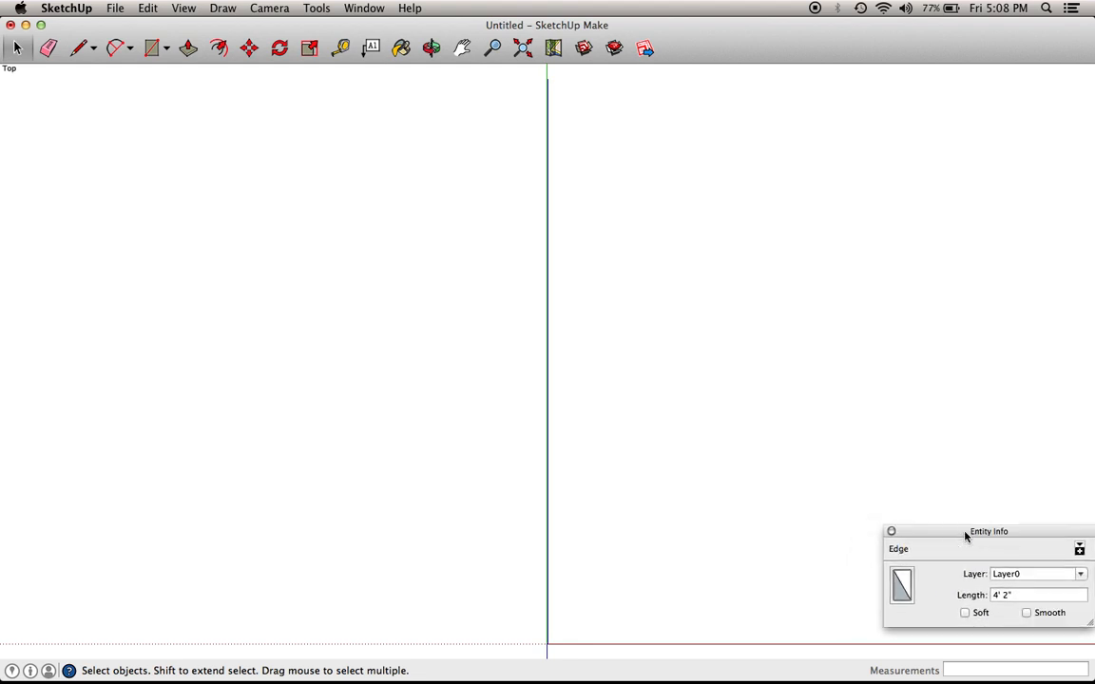
- Consult the third entry of the SketchUp Shortcuts note in TextEdit and bring up the Model Info units settings in SketchUp
{"action": "key", "text": "super+Tab"}
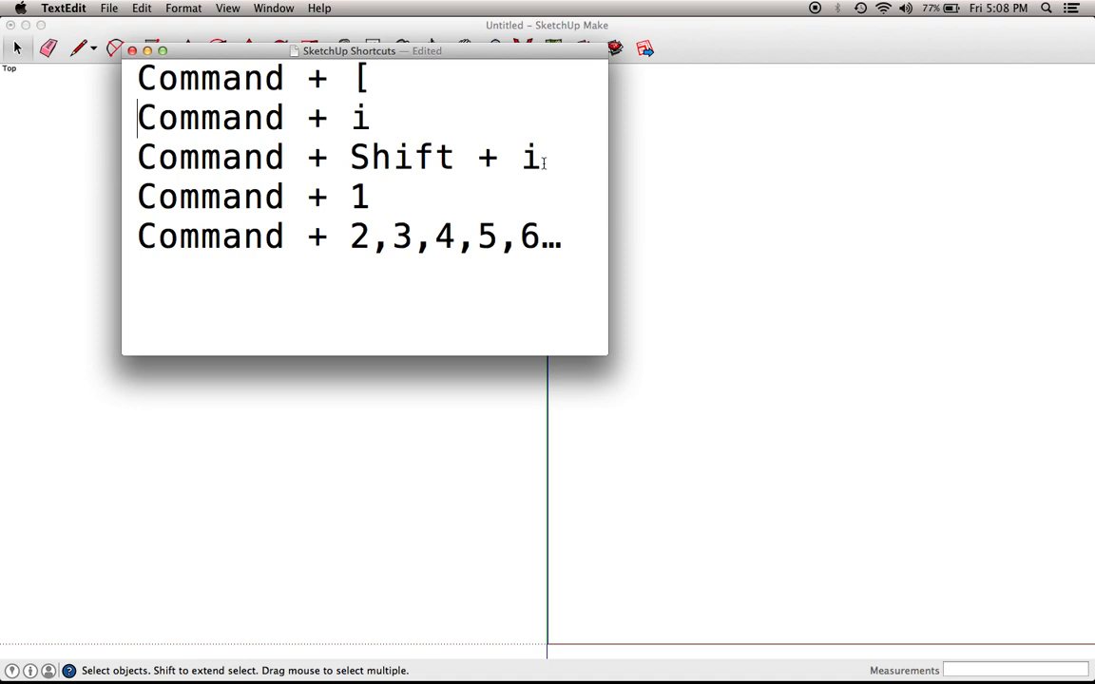
{"action": "left_click", "coordinate": [651, 352]}
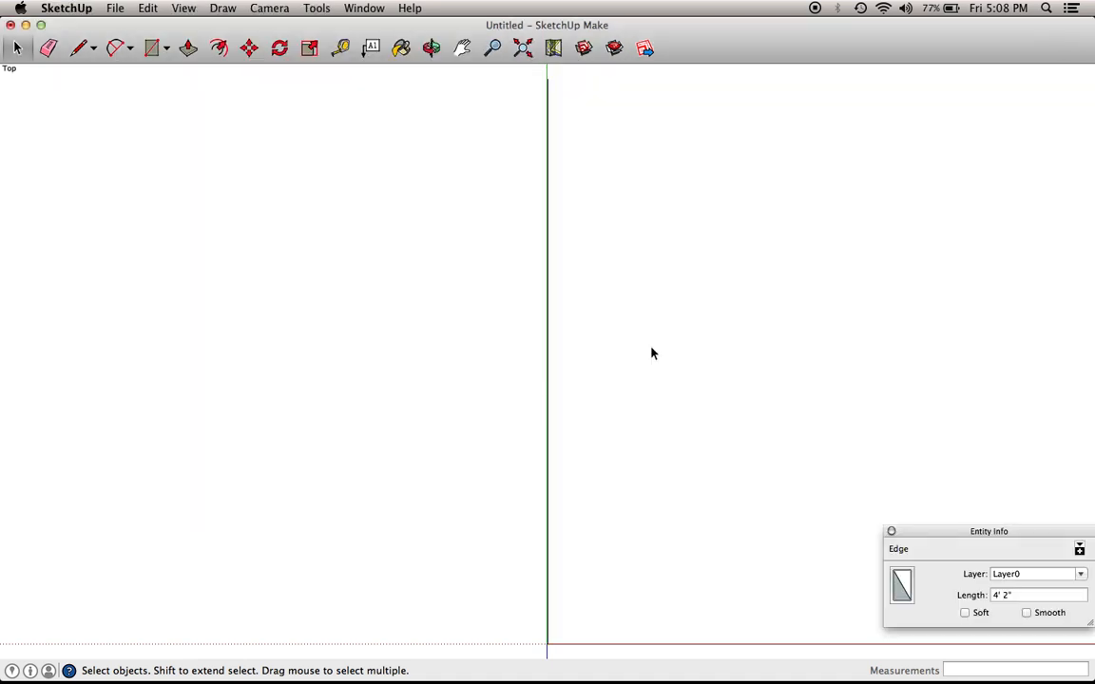
{"action": "key", "text": "super+shift+i"}
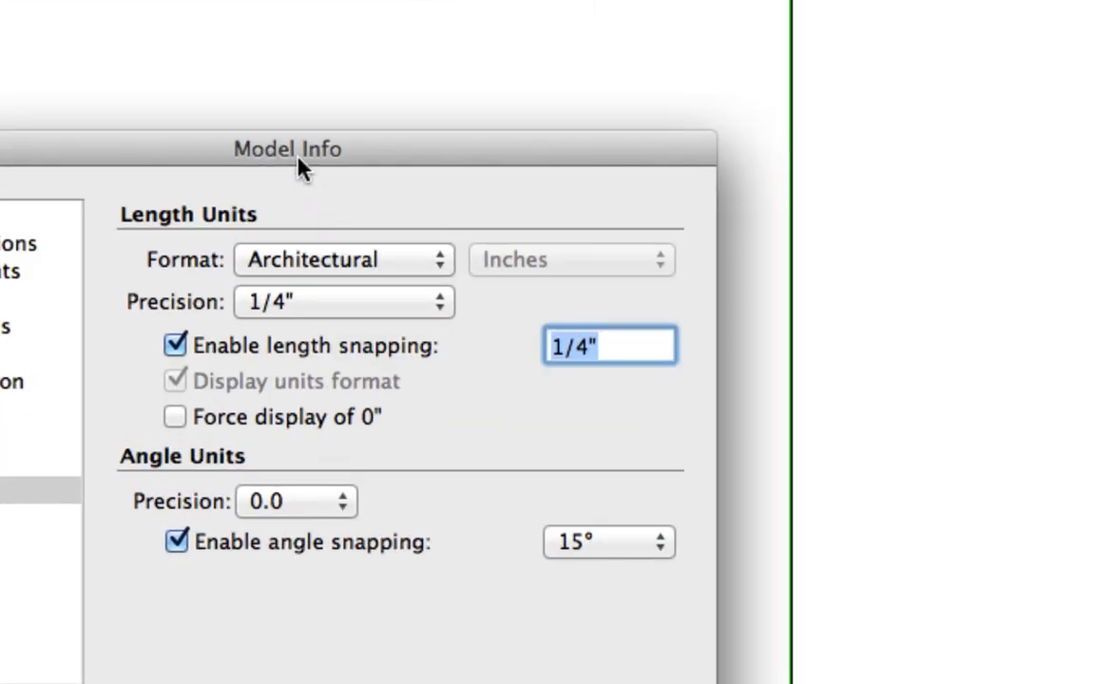
{"action": "left_click_drag", "start_coordinate": [284, 232], "coordinate": [456, 148]}
{"action": "left_click_drag", "start_coordinate": [504, 51], "coordinate": [522, 54]}
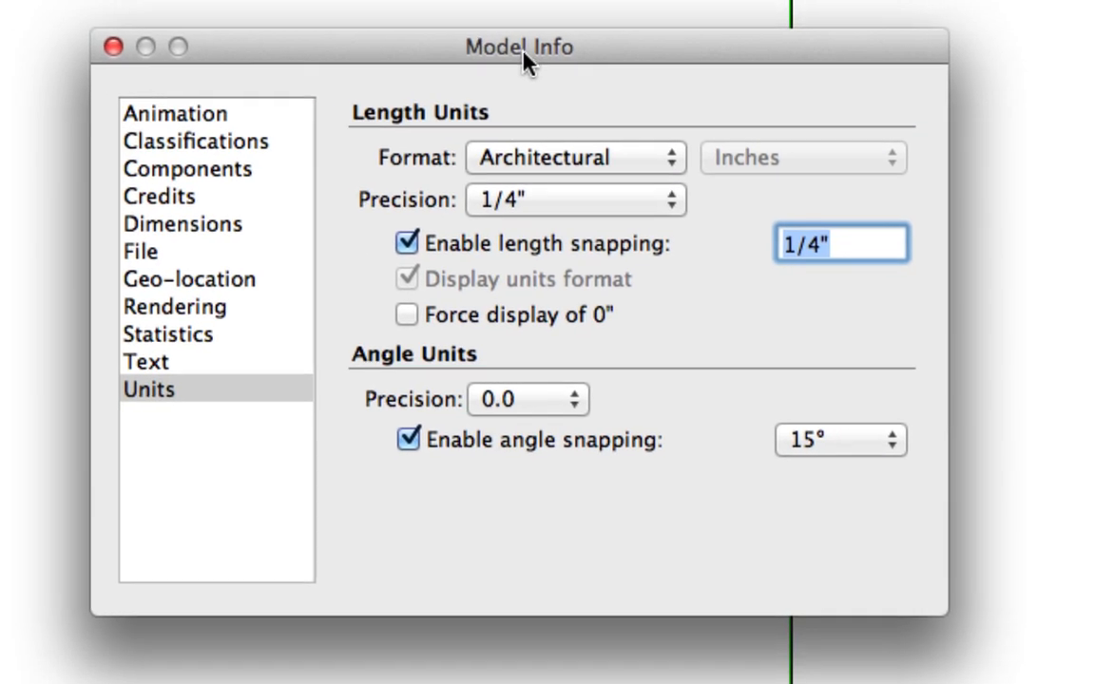
- Try the Engineering length format, restore Architectural, and close the Model Info window
{"action": "left_click", "coordinate": [613, 161]}
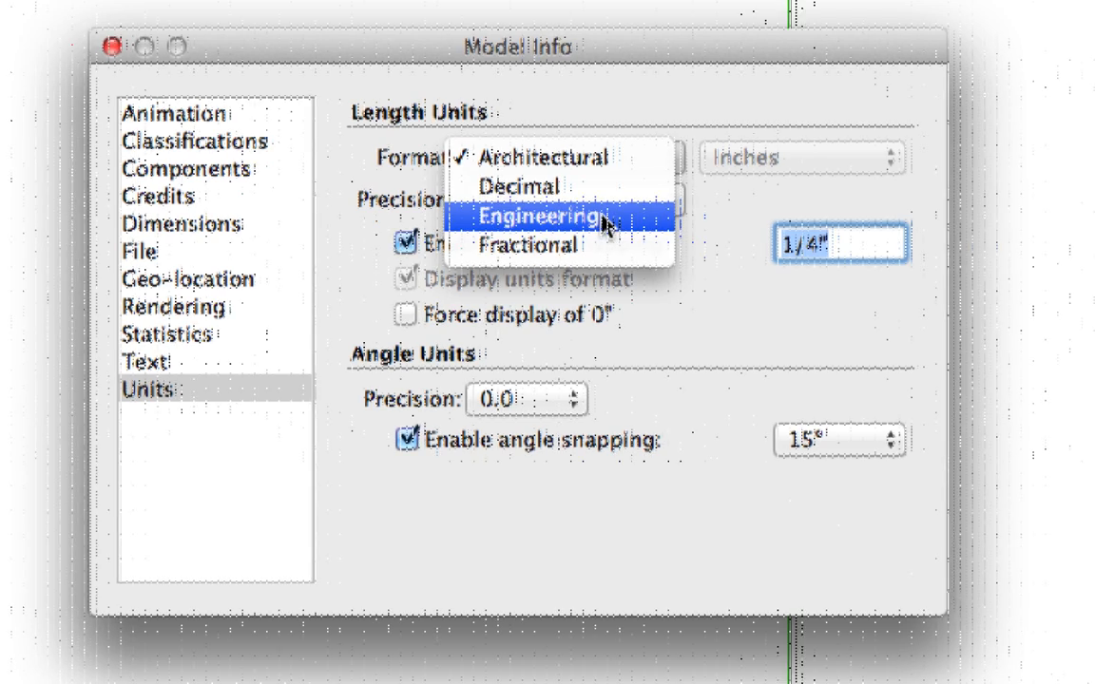
{"action": "left_click", "coordinate": [604, 220]}
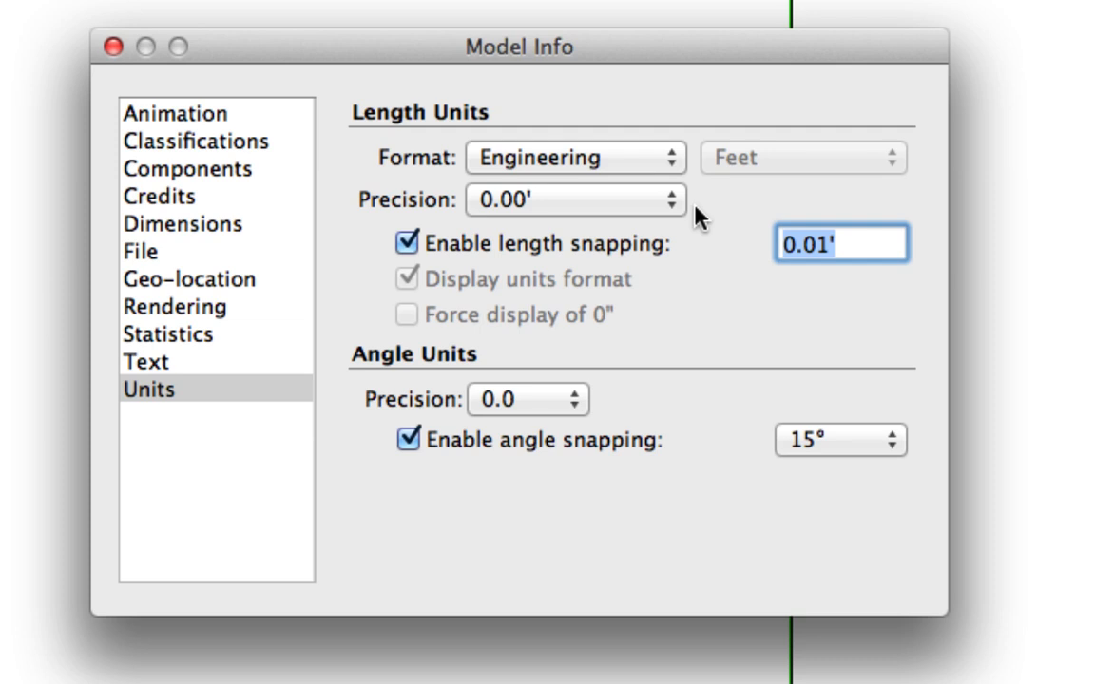
{"action": "left_click", "coordinate": [669, 161]}
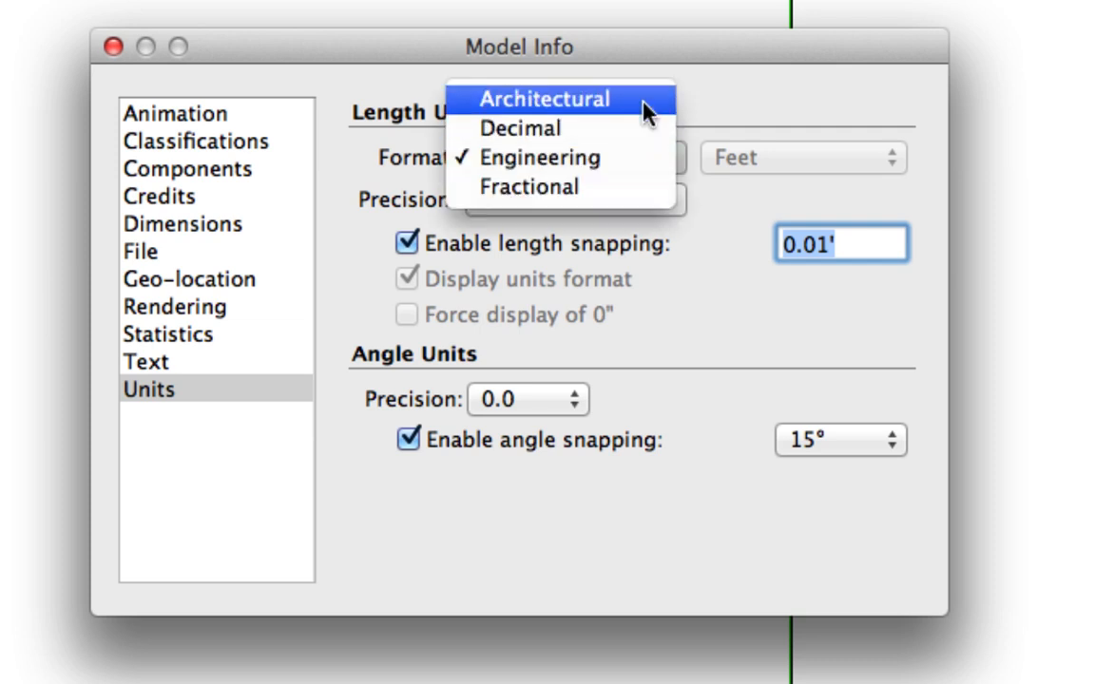
{"action": "left_click", "coordinate": [646, 111]}
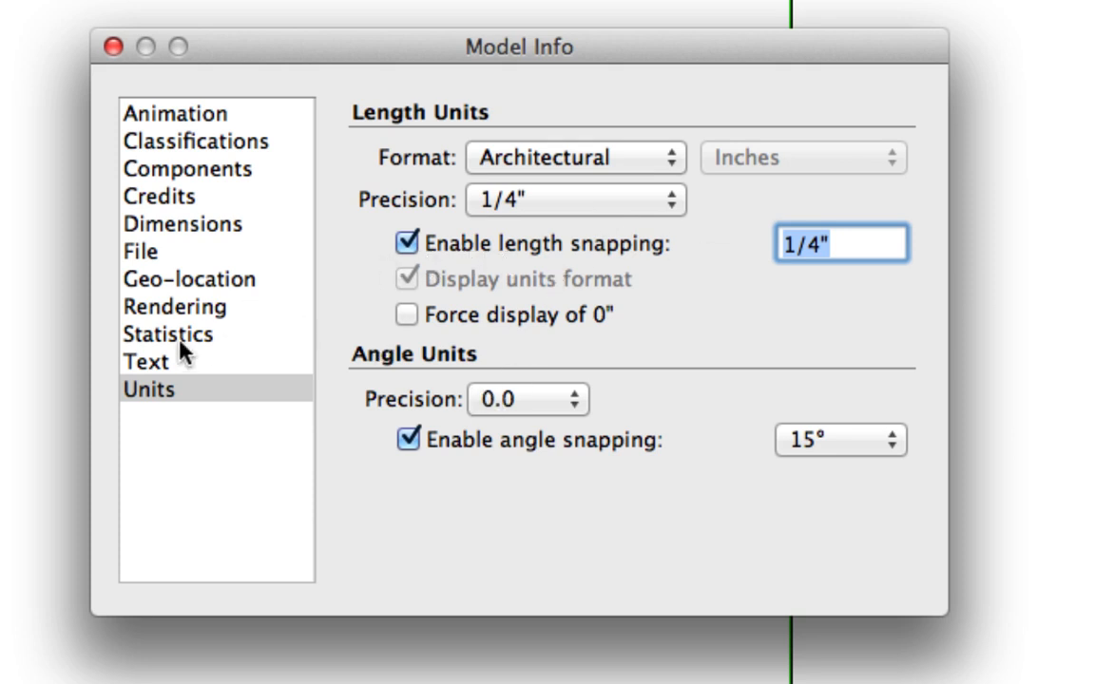
{"action": "left_click", "coordinate": [113, 48]}
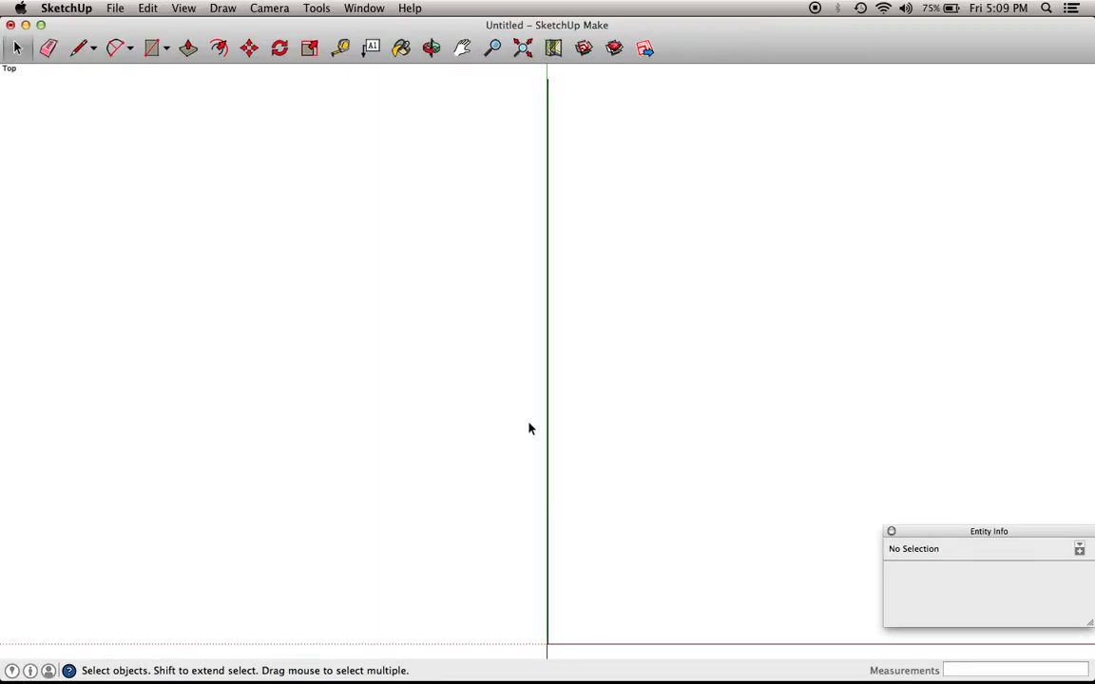
- Draw a 50-foot line from the origin along the red axis and end the line chain
{"action": "key", "text": "l"}
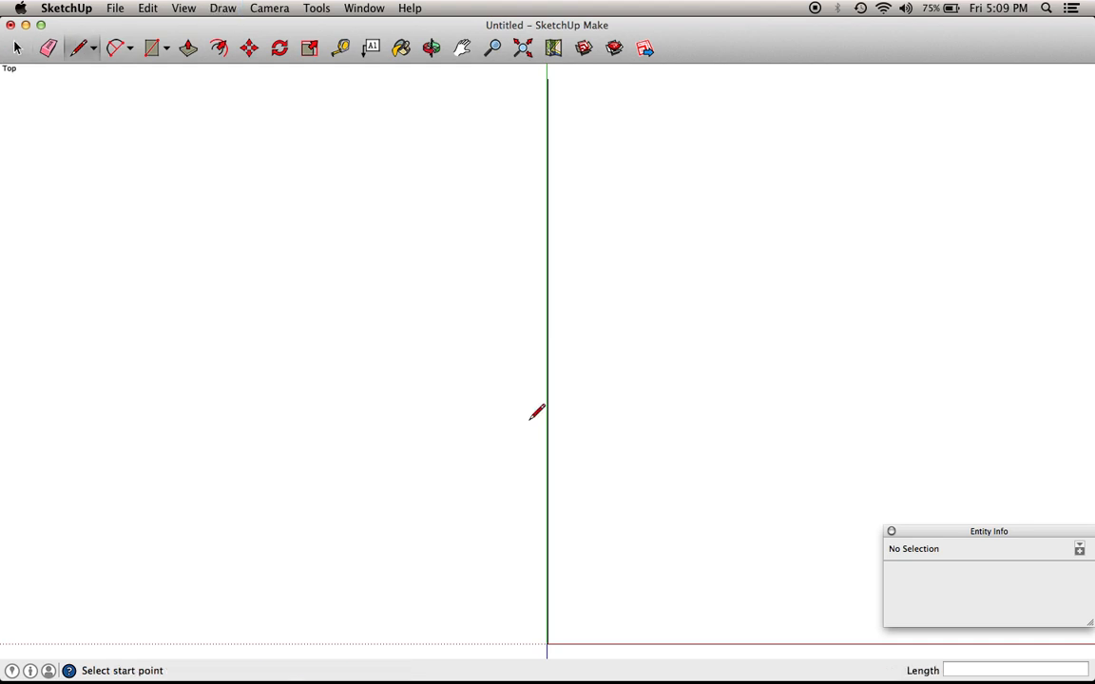
{"action": "left_click", "coordinate": [548, 645]}
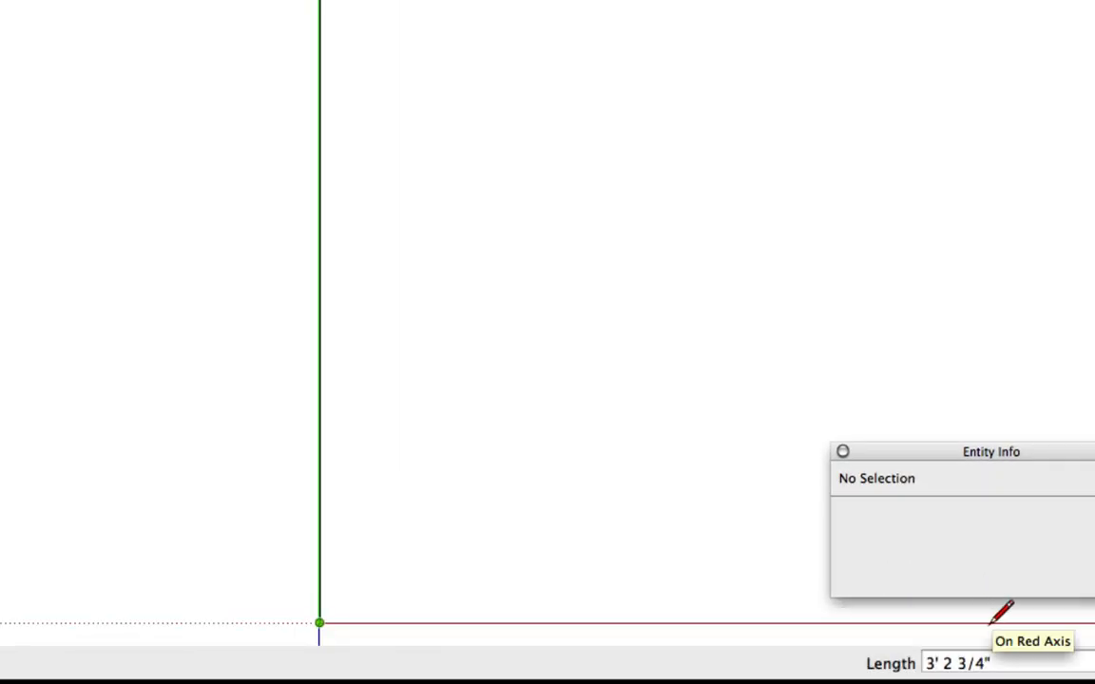
{"action": "type", "text": "50'"}
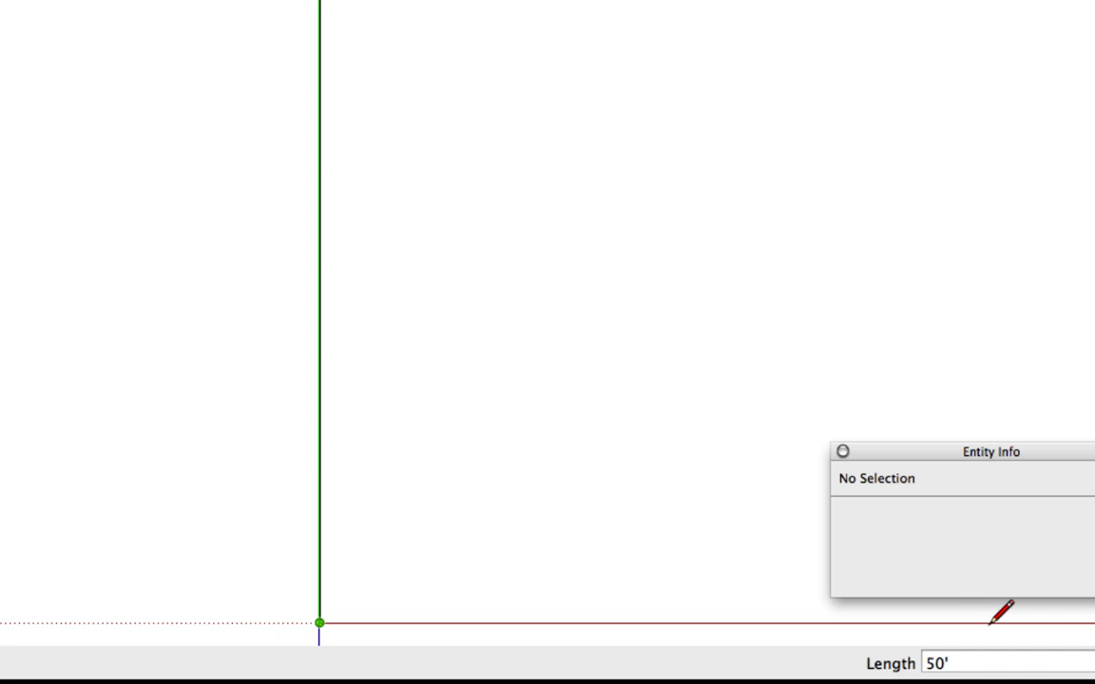
{"action": "type", "text": "6"}
{"action": "type", "text": "\""}
{"action": "key", "text": "BackSpace"}
{"action": "key", "text": "BackSpace"}
{"action": "key", "text": "Return"}
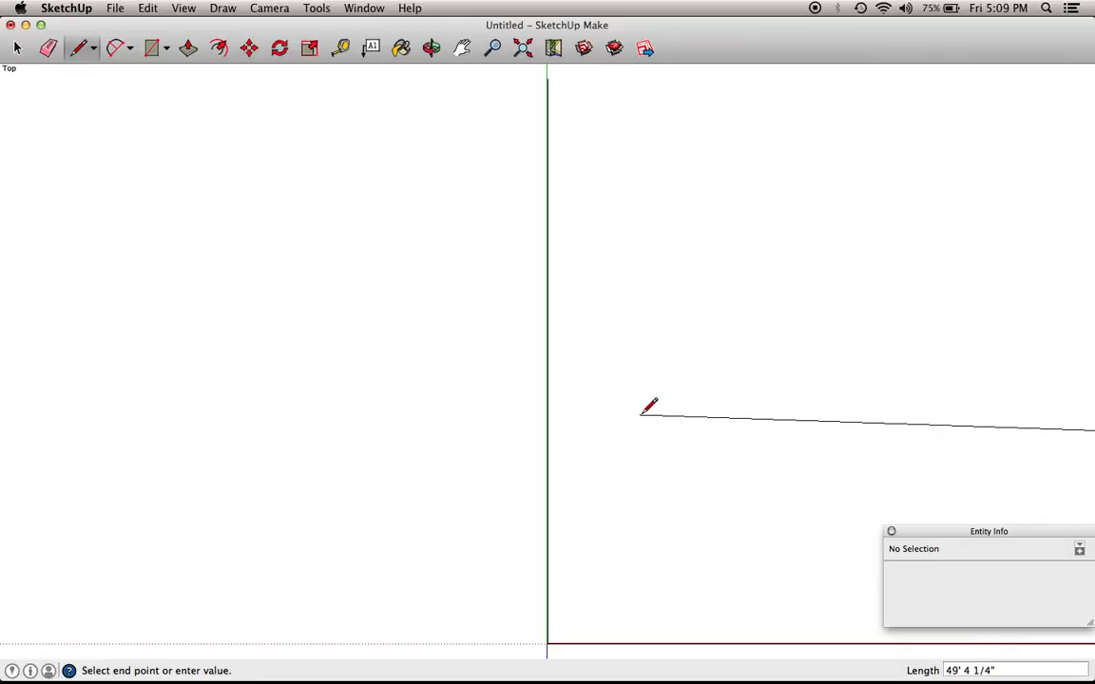
{"action": "key", "text": "Escape"}
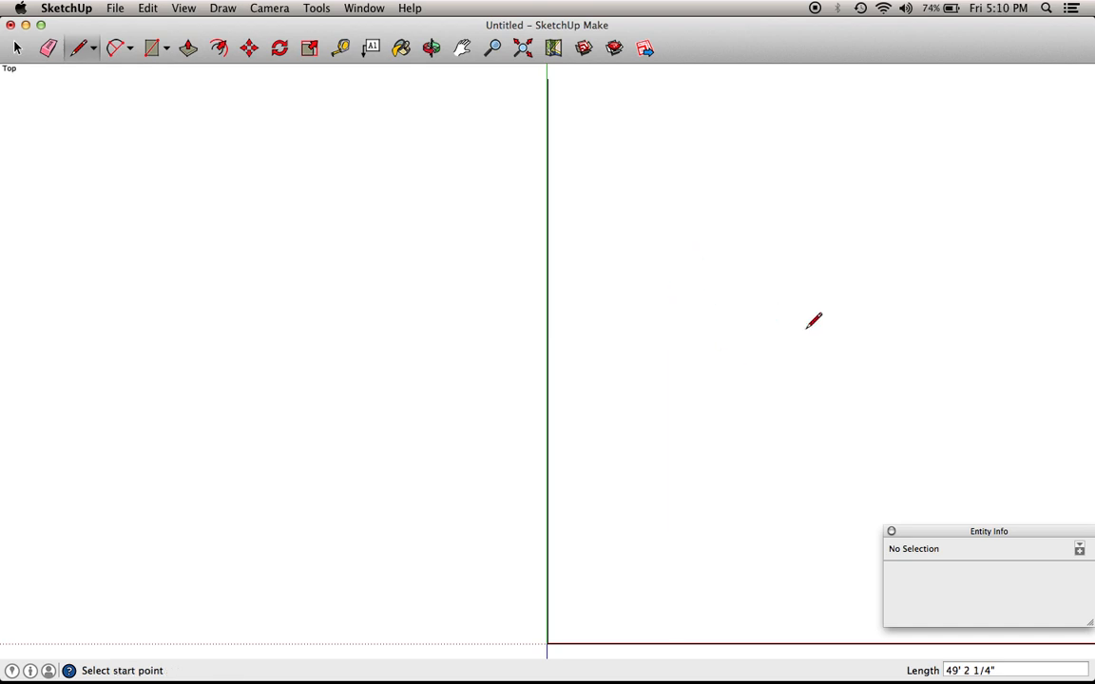
- Fit the whole model in the view and compare the lengths of the green-axis and red-axis lines in Entity Info
{"action": "key", "text": "space"}
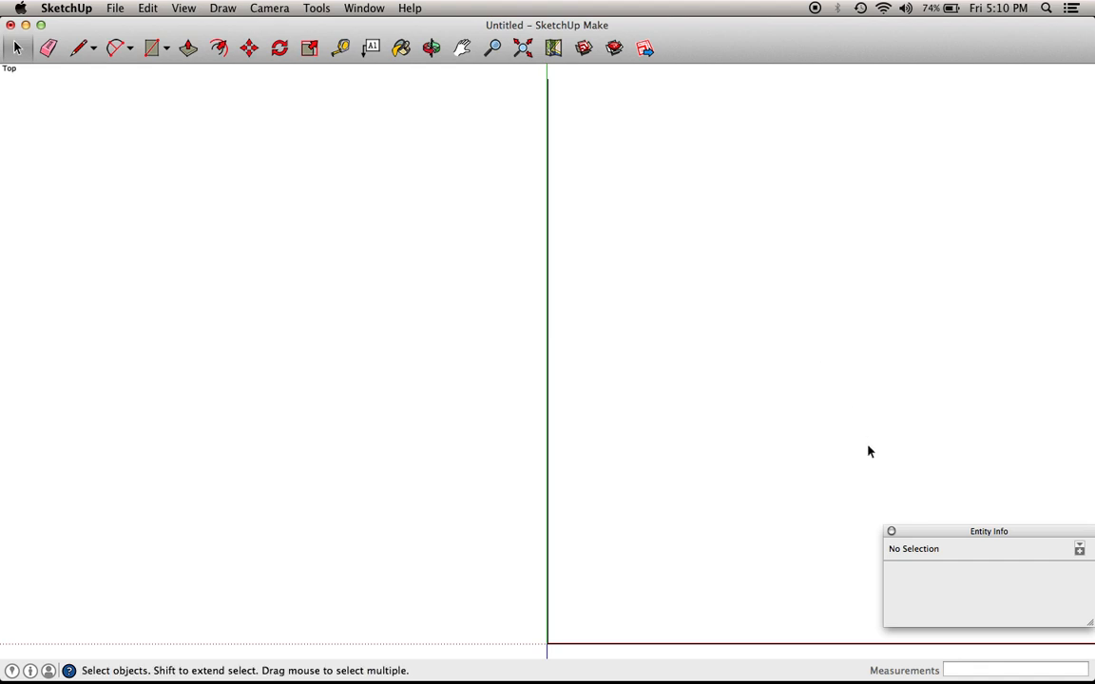
{"action": "key", "text": "super+shift+e"}
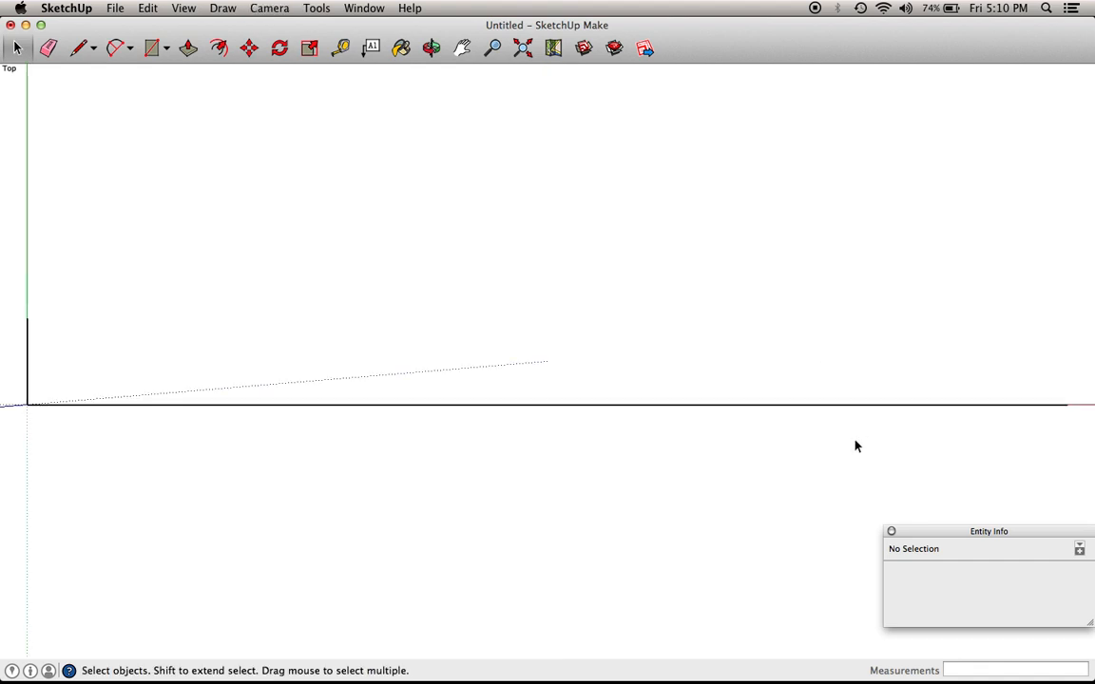
{"action": "left_click", "coordinate": [28, 367]}
{"action": "left_click", "coordinate": [316, 407]}
{"action": "left_click", "coordinate": [28, 350]}
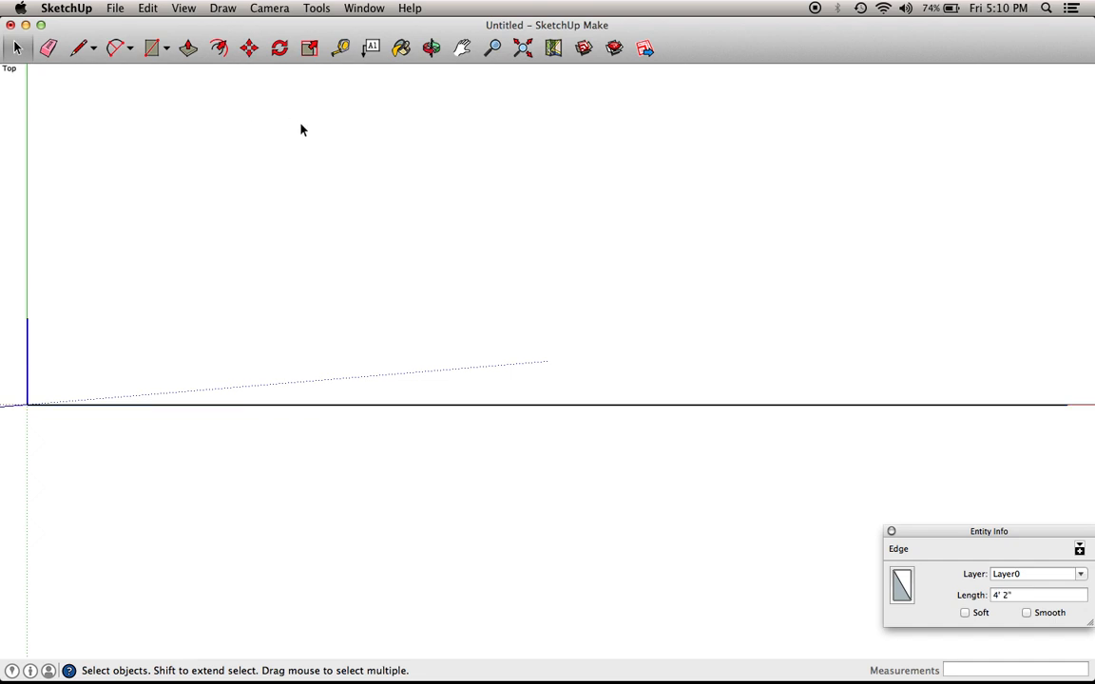
- In the top view, draw a 50-foot line parallel to the red axis from the far end of the green-axis line
{"action": "key", "text": "l"}
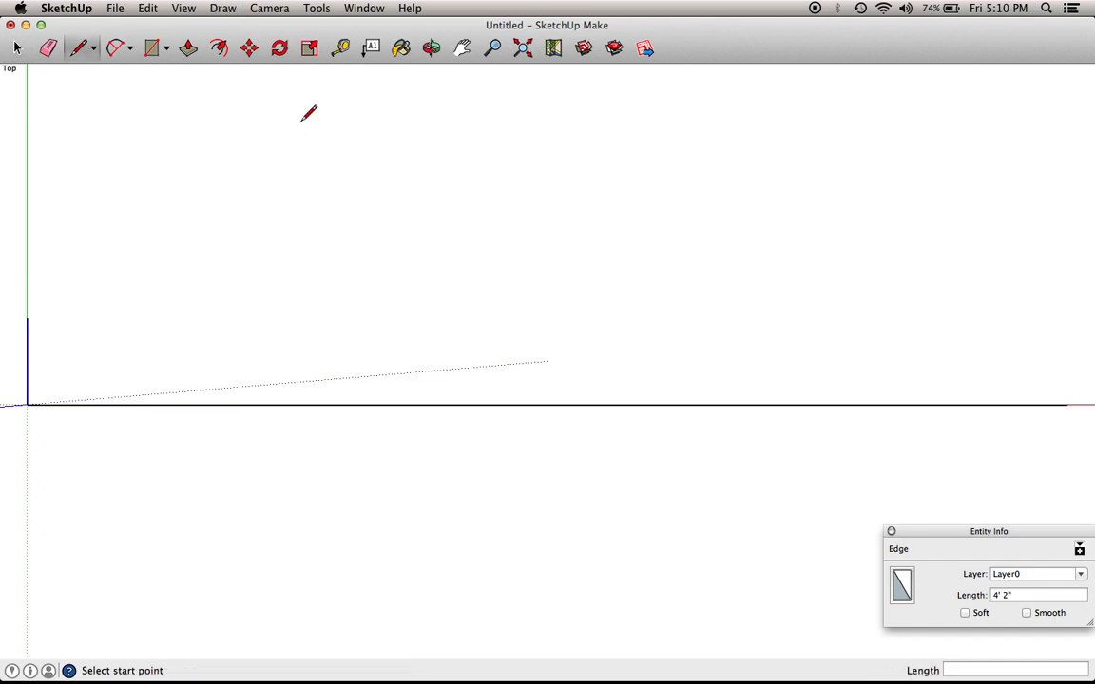
{"action": "left_click", "coordinate": [26, 318]}
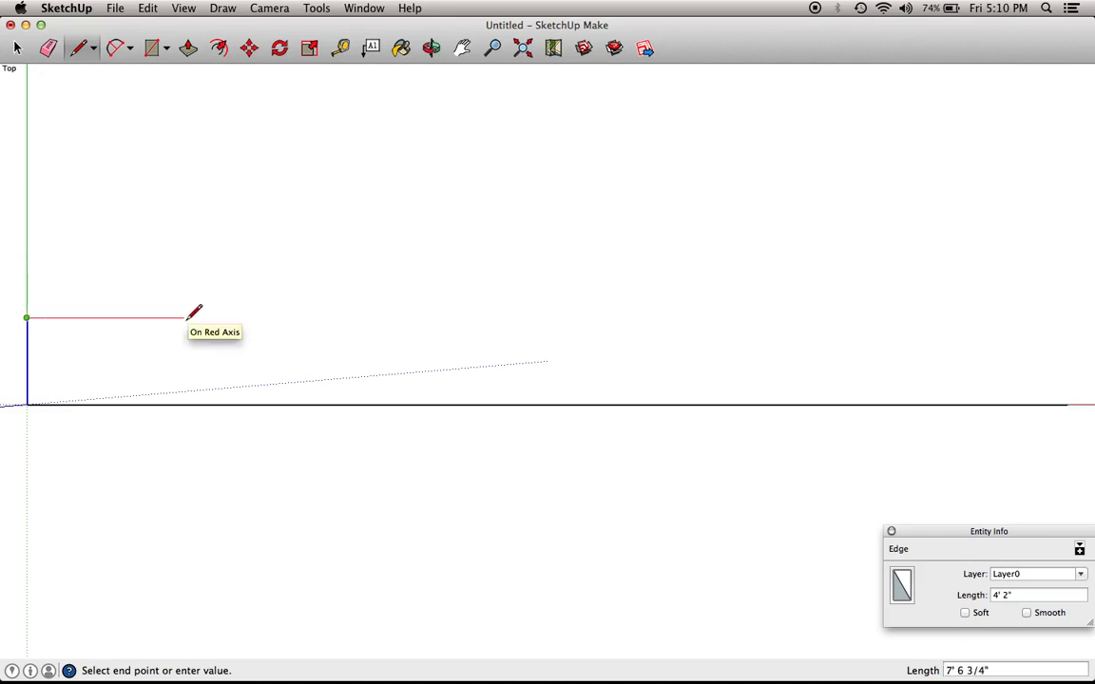
{"action": "key", "text": "super+1"}
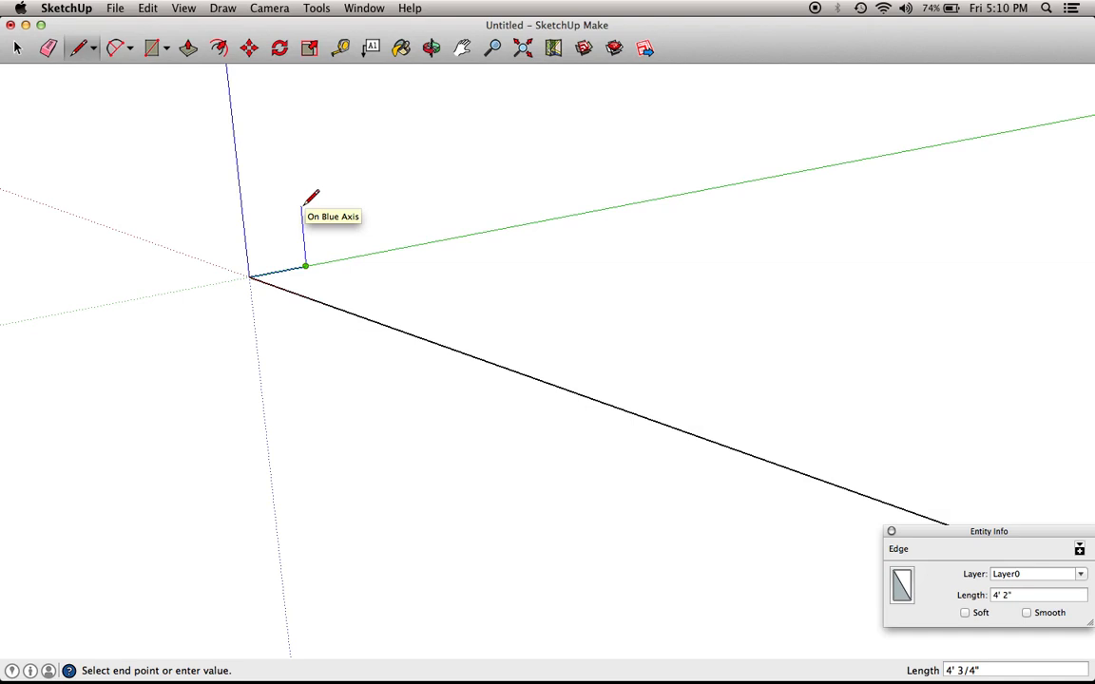
{"action": "key", "text": "super+2"}
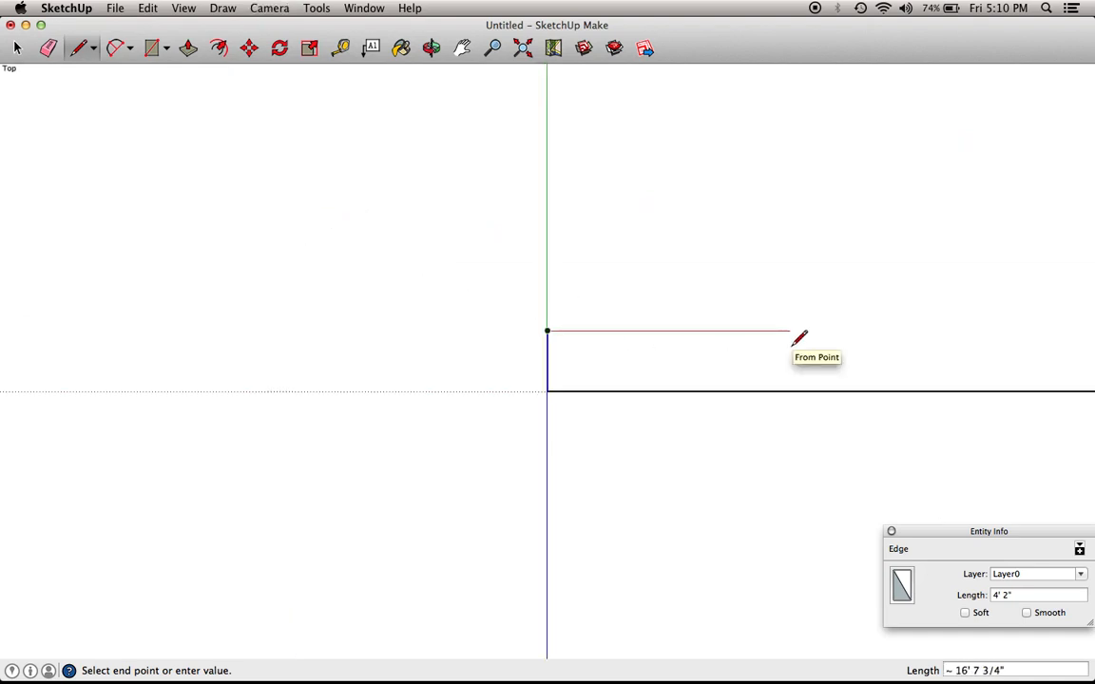
{"action": "scroll", "coordinate": [1033, 326], "scroll_direction": "up", "scroll_amount": 1}
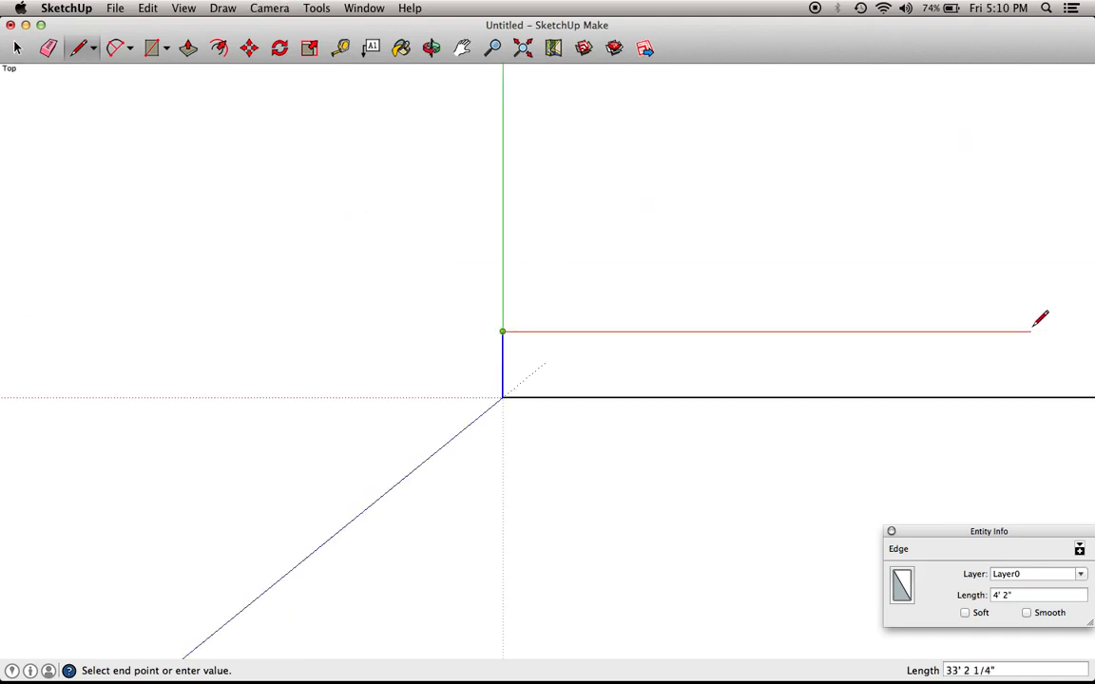
{"action": "scroll", "coordinate": [1036, 323], "scroll_direction": "up", "scroll_amount": 2}
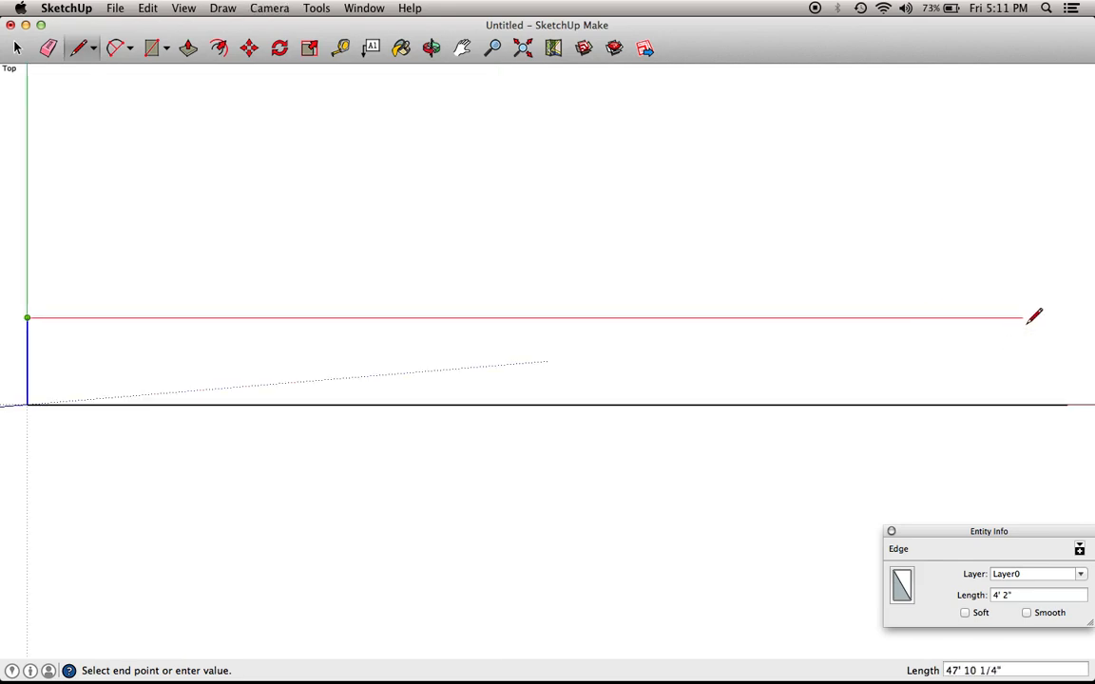
{"action": "left_click", "coordinate": [912, 316]}
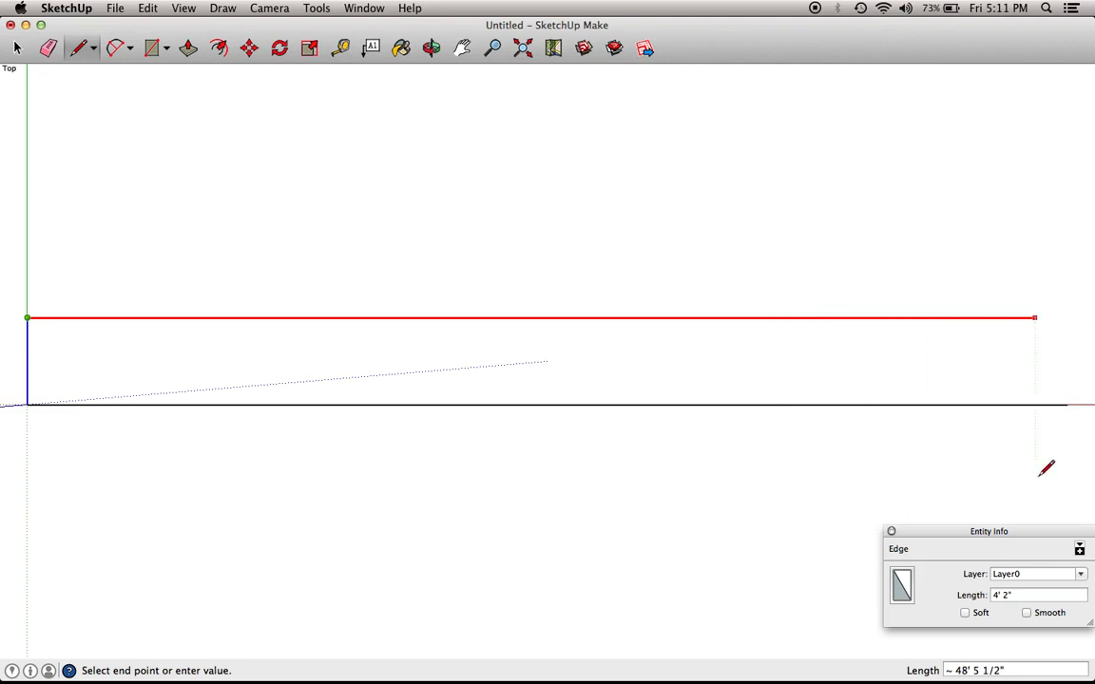
{"action": "type", "text": "50'"}
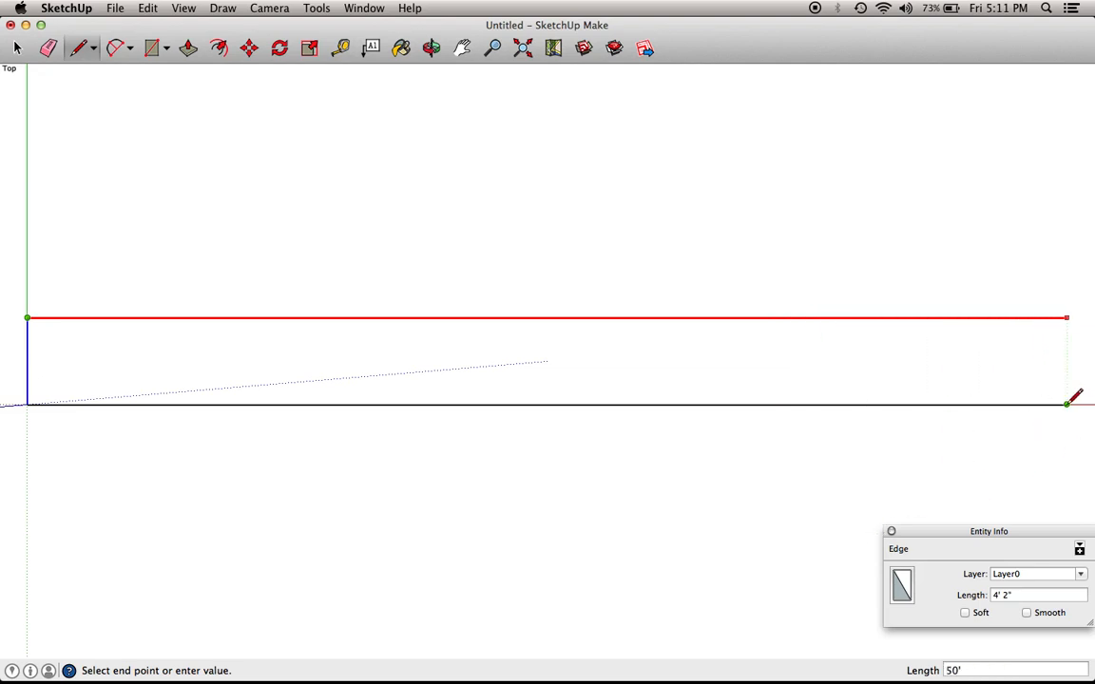
{"action": "key", "text": "Return"}
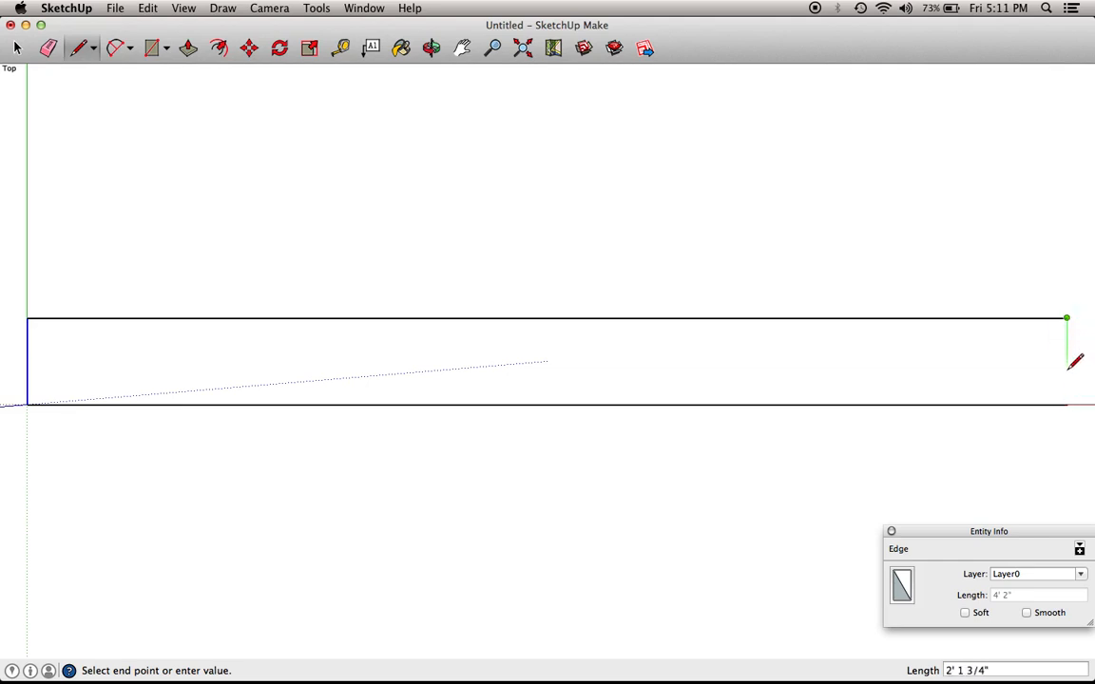
- Close the rectangle with an edge to the end of the red-axis line and select the opposite long edge to check its length
{"action": "left_click", "coordinate": [1067, 404]}
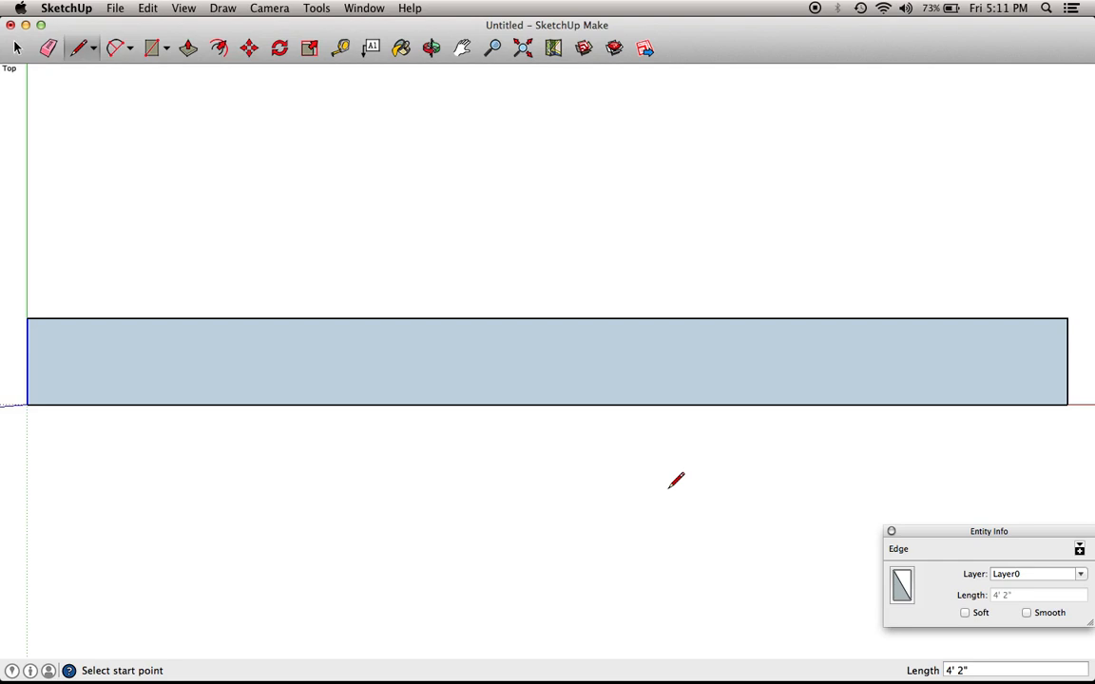
{"action": "key", "text": "space"}
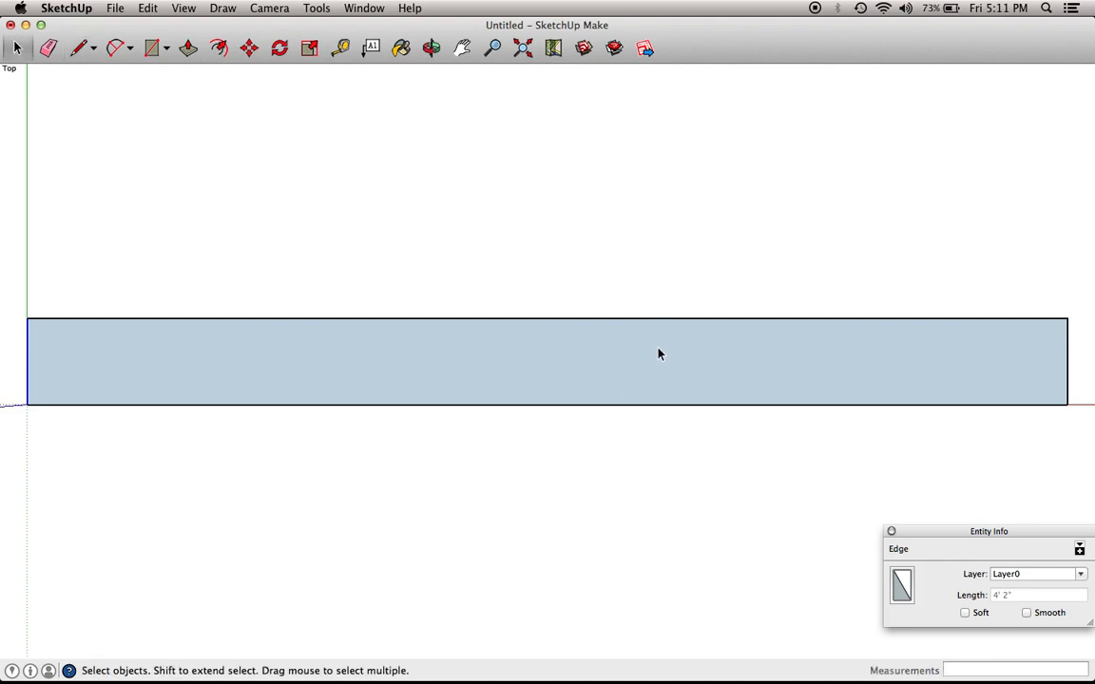
{"action": "left_click", "coordinate": [642, 319]}
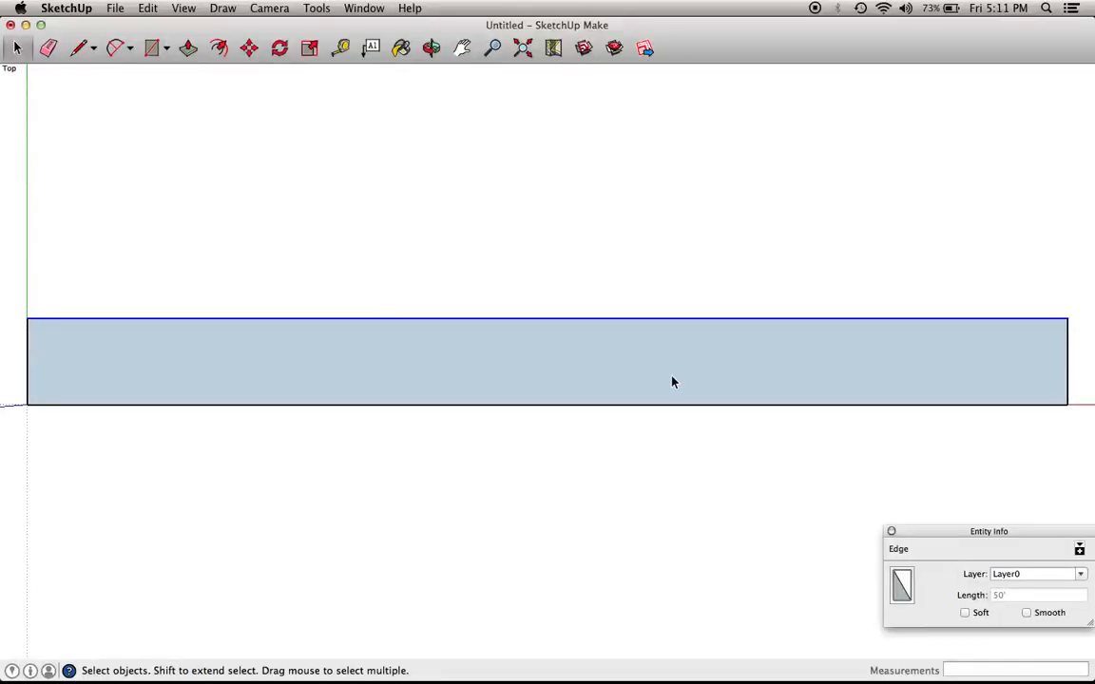
- Select the rectangle's face to check its area in Entity Info and show the model in isometric view
{"action": "left_click", "coordinate": [671, 381]}
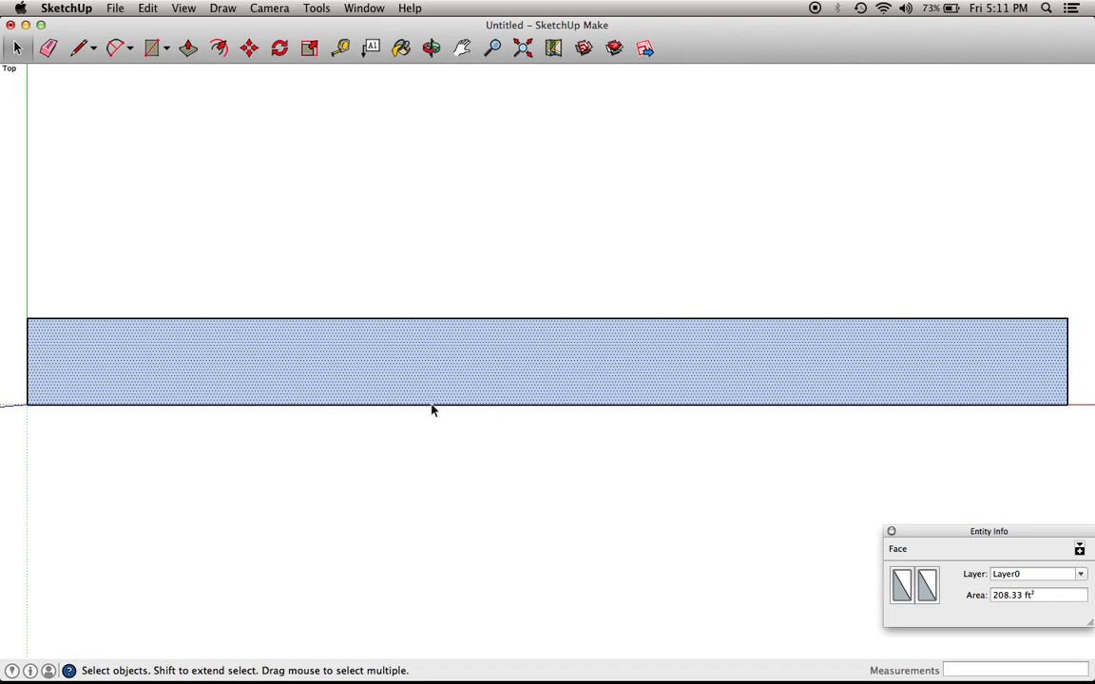
{"action": "key", "text": "super+1"}
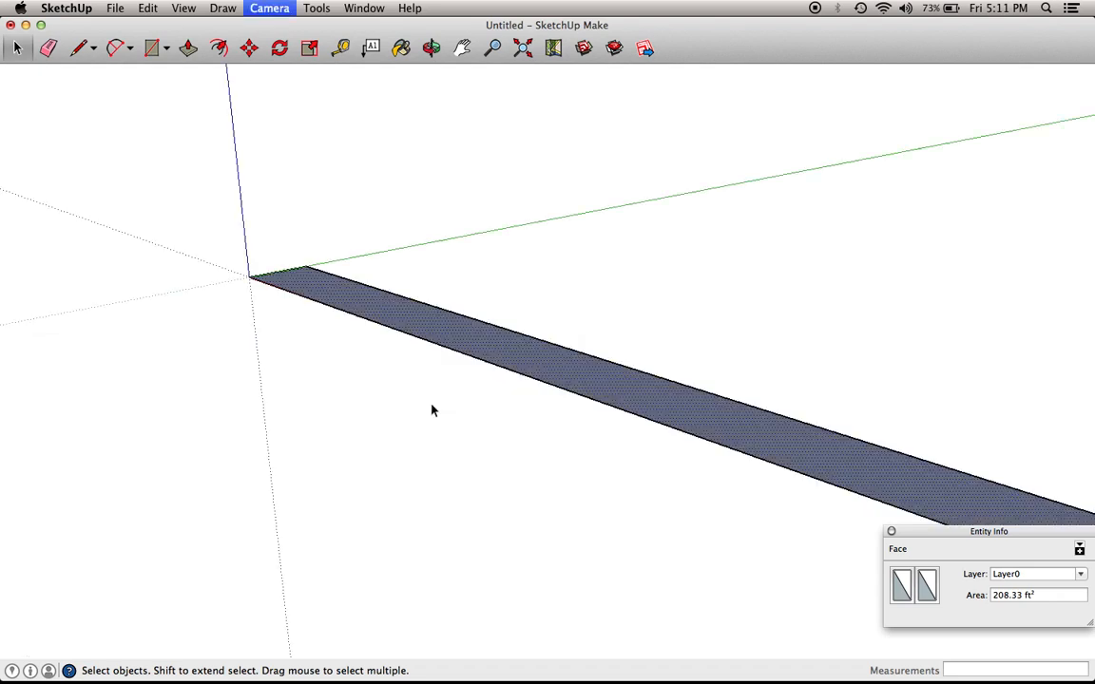
- Consult the SketchUp Shortcuts note in TextEdit, return to SketchUp and cycle through the top, bottom, front, back, left and isometric views
{"action": "key", "text": "super+Tab"}
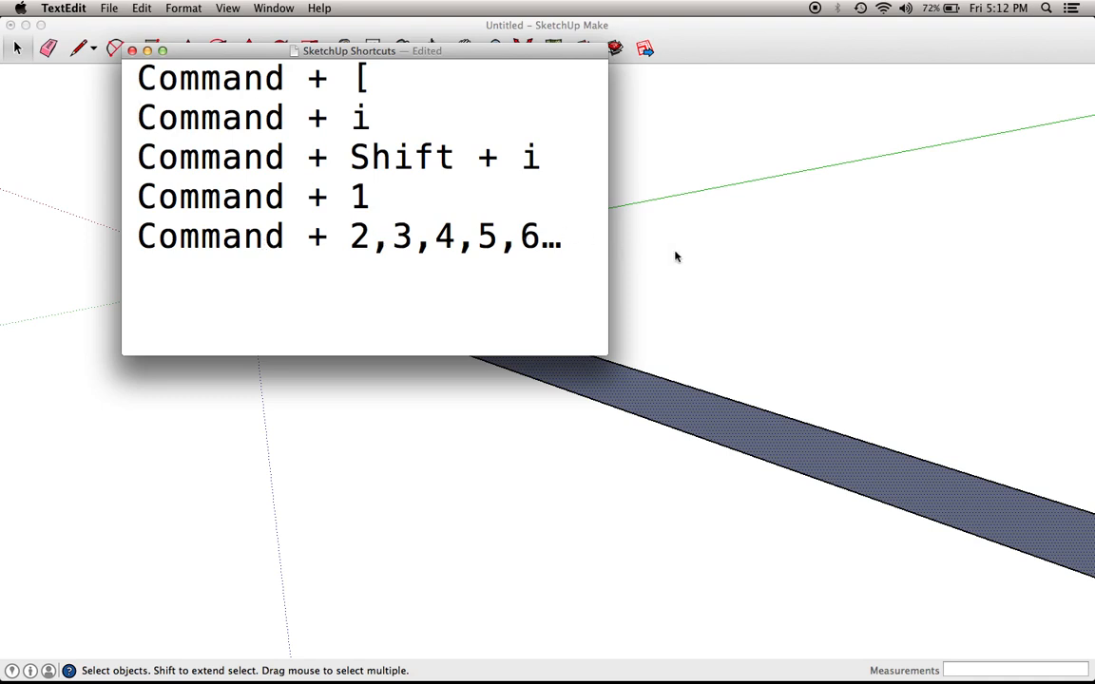
{"action": "left_click", "coordinate": [773, 299]}
{"action": "key", "text": "super+2"}
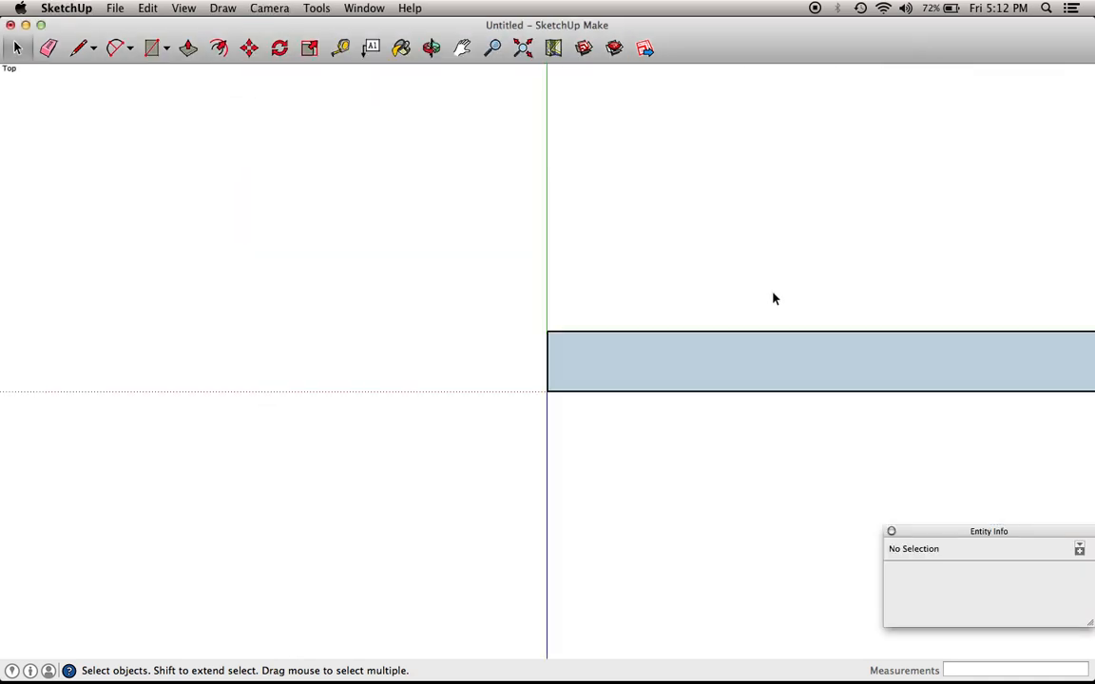
{"action": "key", "text": "shift+super+e"}
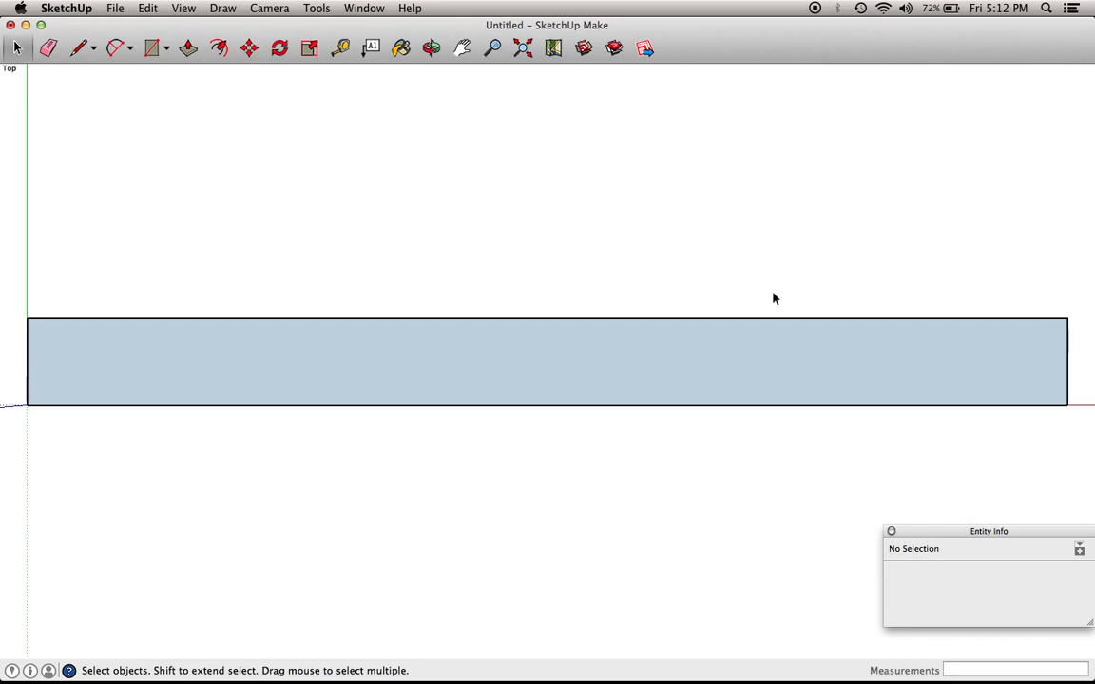
{"action": "key", "text": "super+3"}
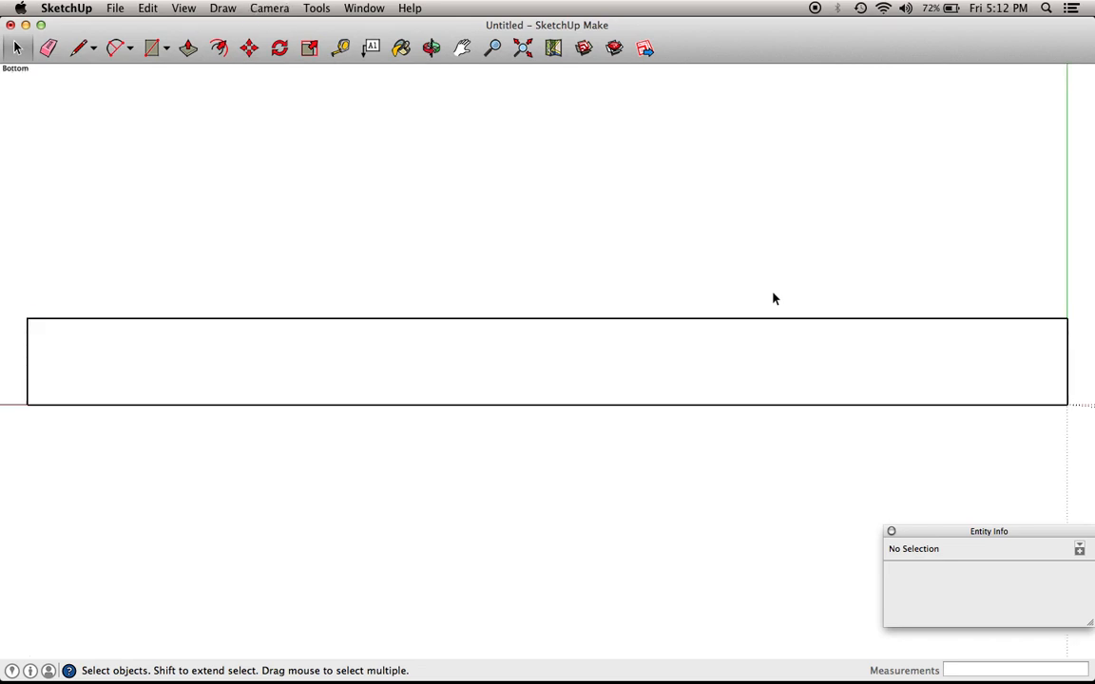
{"action": "key", "text": "super+4"}
{"action": "key", "text": "super+5"}
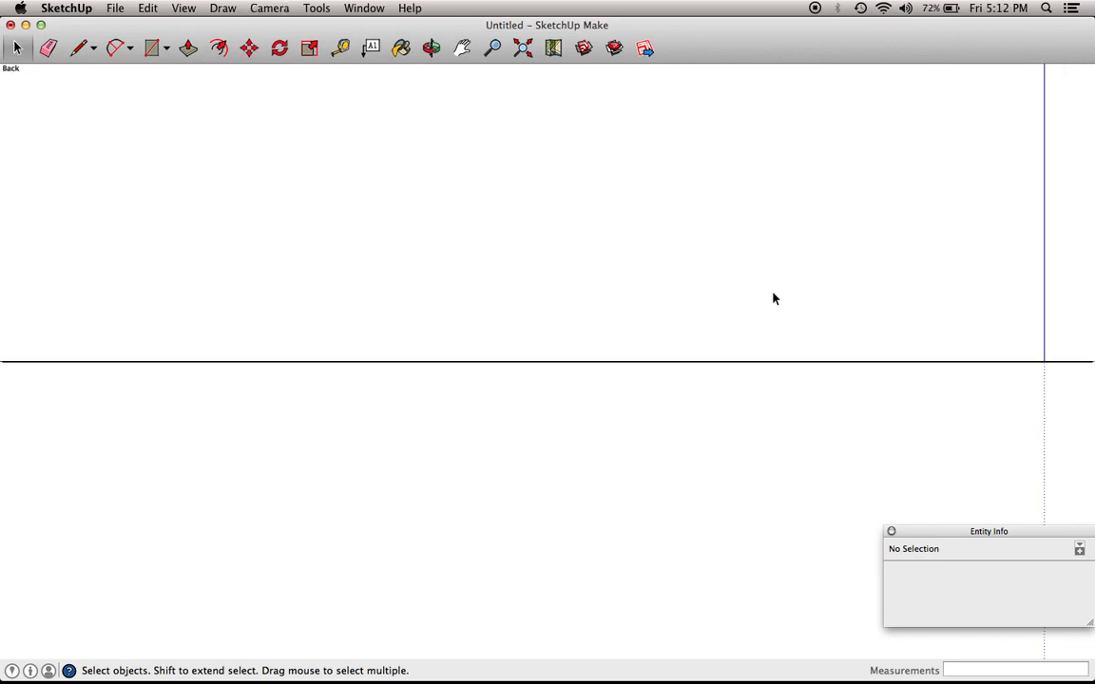
{"action": "key", "text": "super+6"}
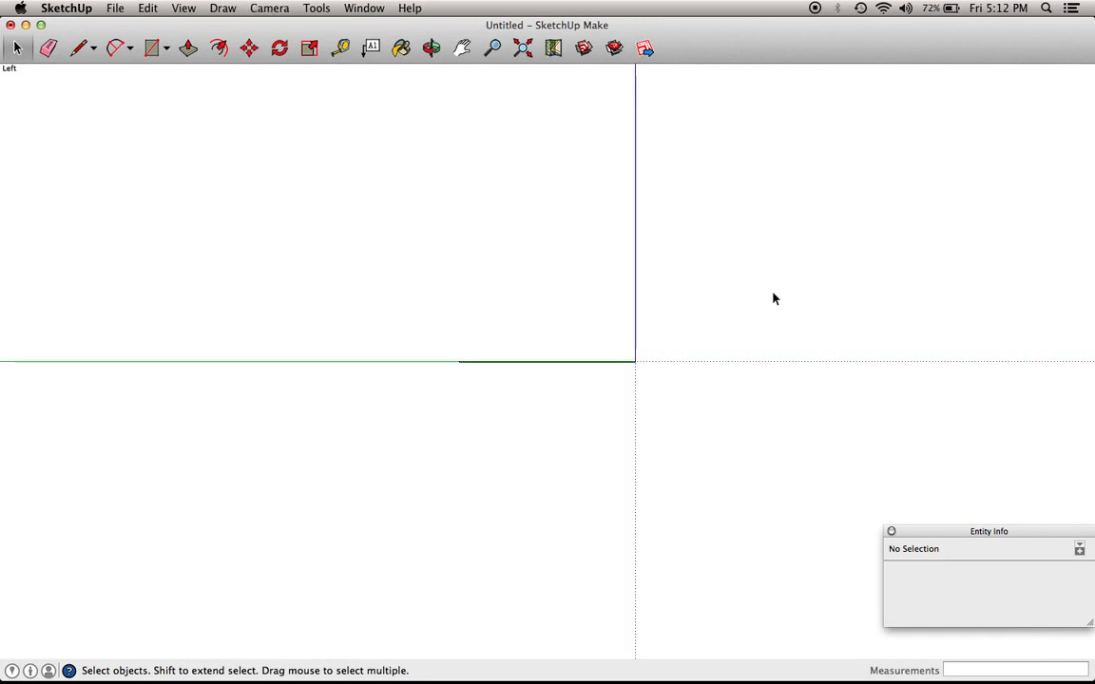
{"action": "key", "text": "super+1"}
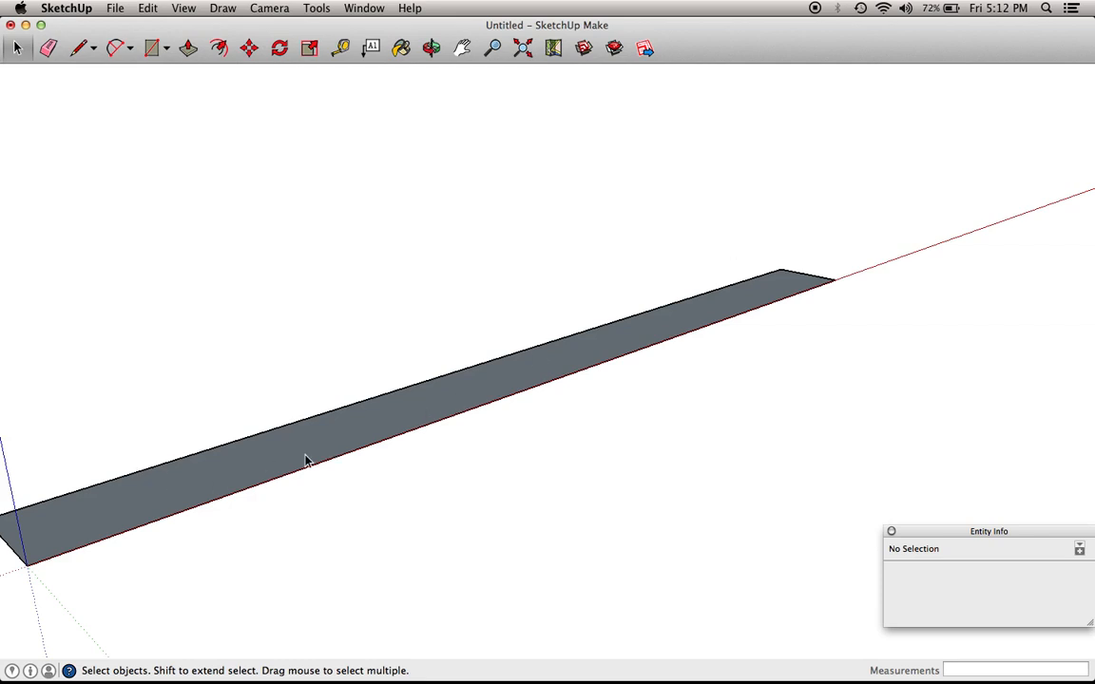
- Draw a 10-foot vertical line from the origin along the blue axis and end the line chain
{"action": "left_click", "coordinate": [462, 49]}
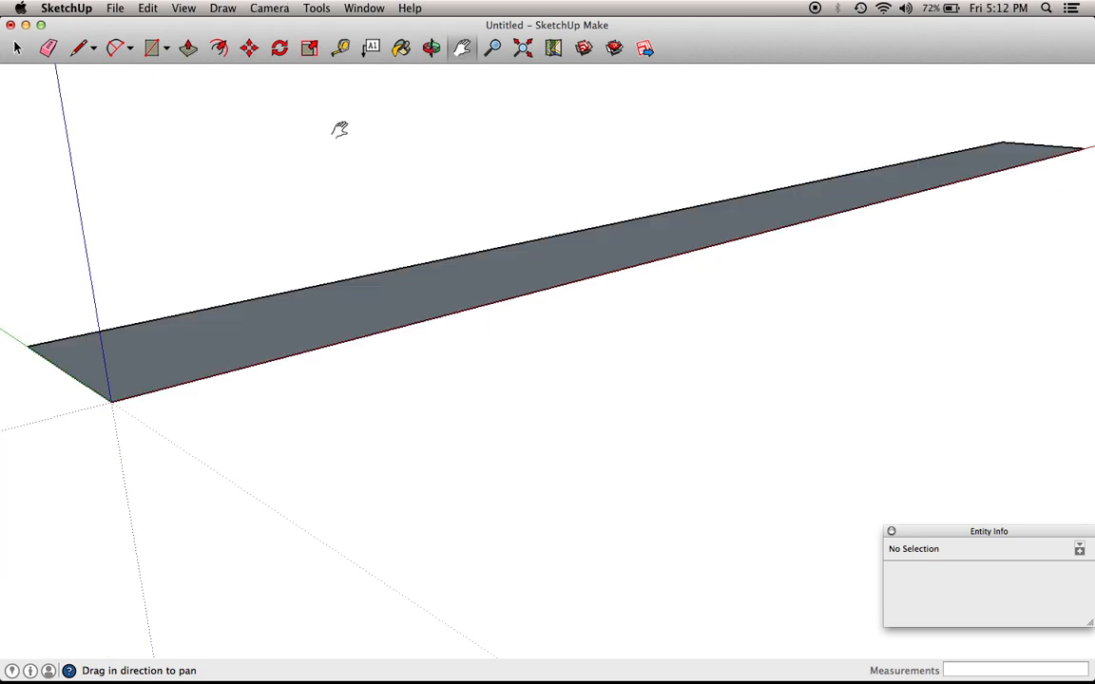
{"action": "key", "text": "l"}
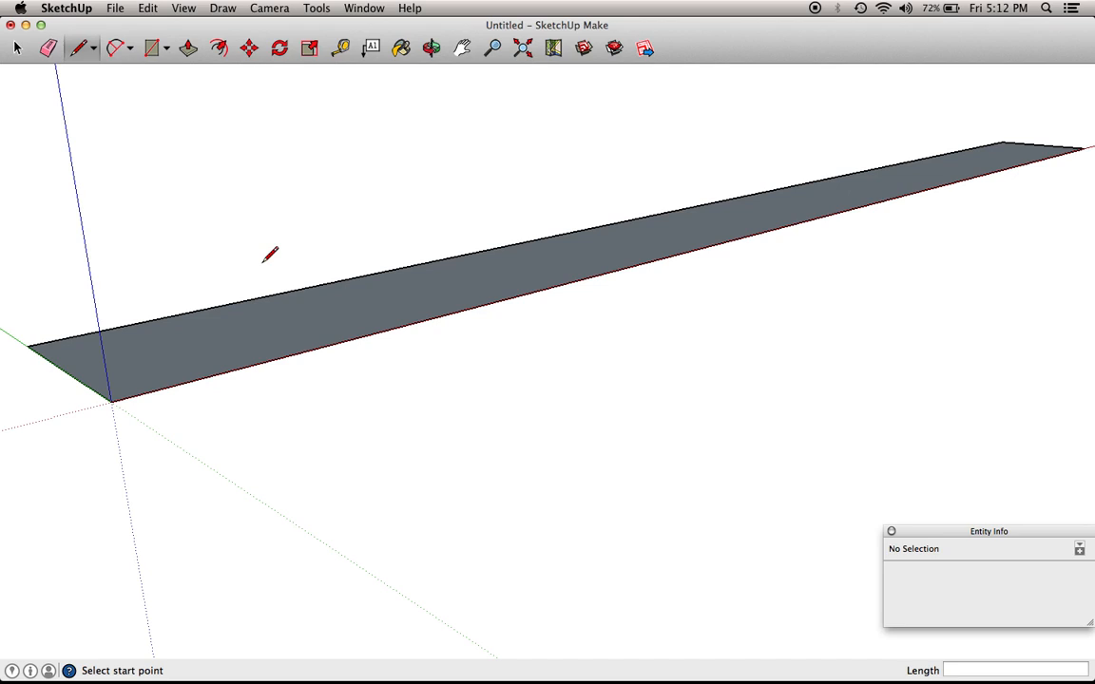
{"action": "left_click", "coordinate": [111, 401]}
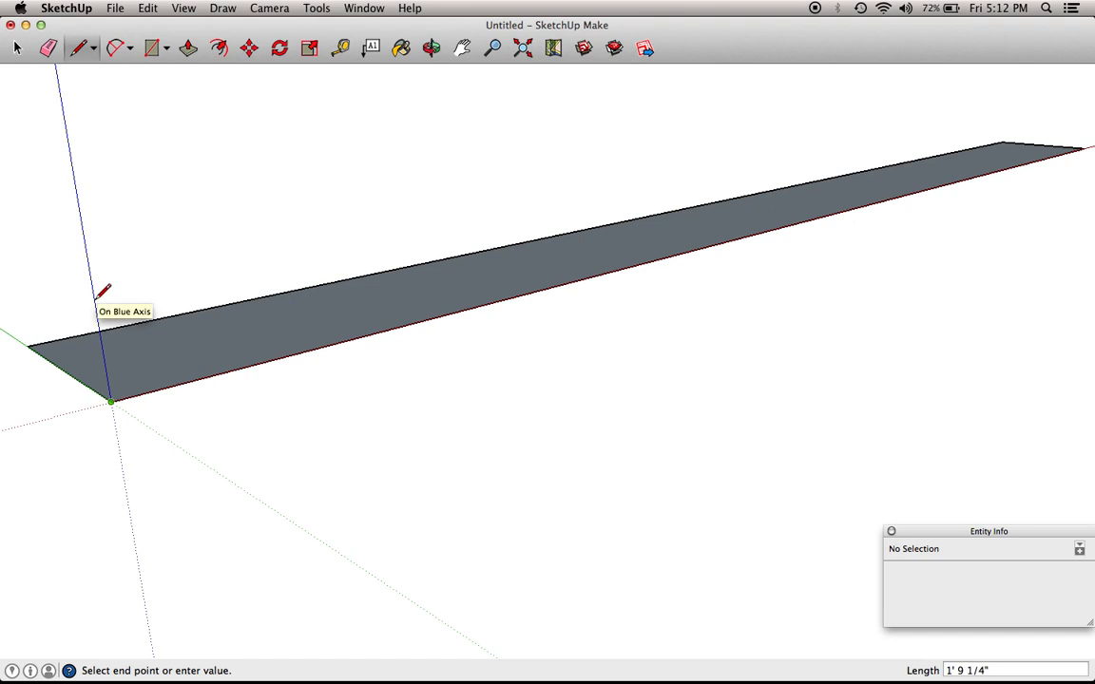
{"action": "type", "text": "10"}
{"action": "key", "text": "Return"}
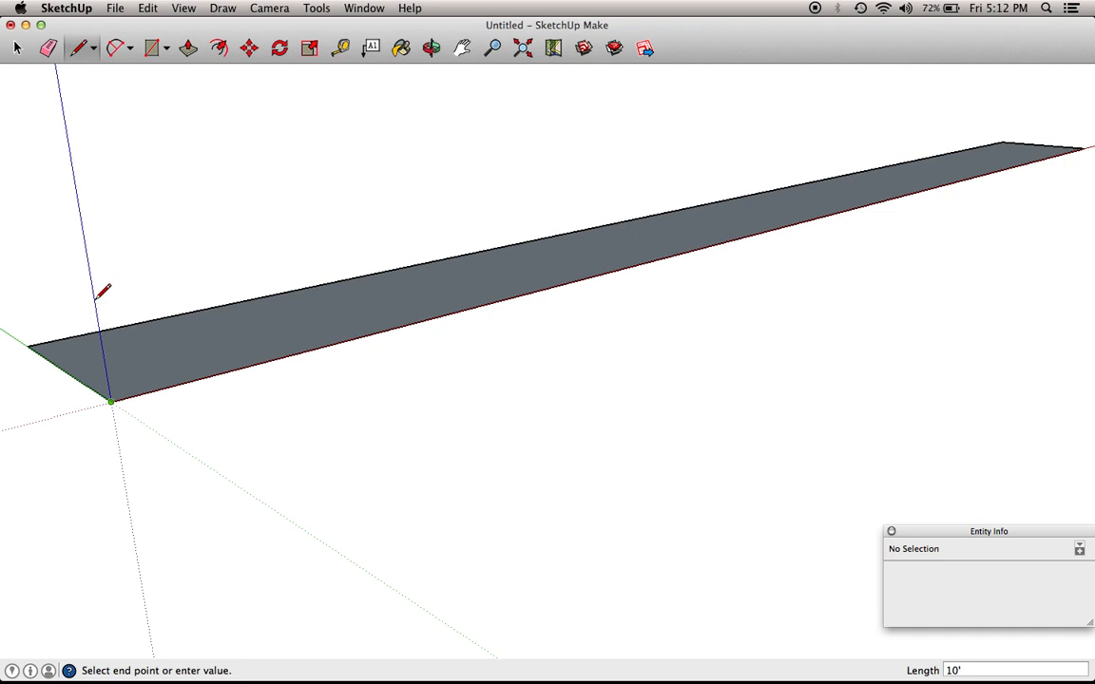
{"action": "key", "text": "Return"}
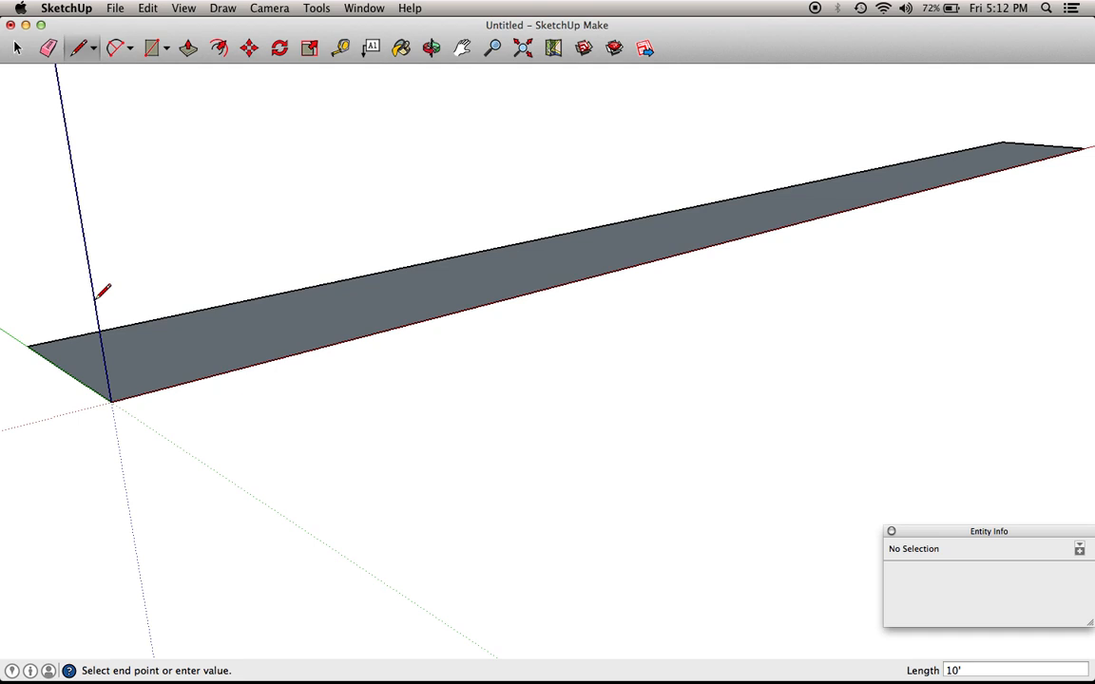
{"action": "key", "text": "shift+z"}
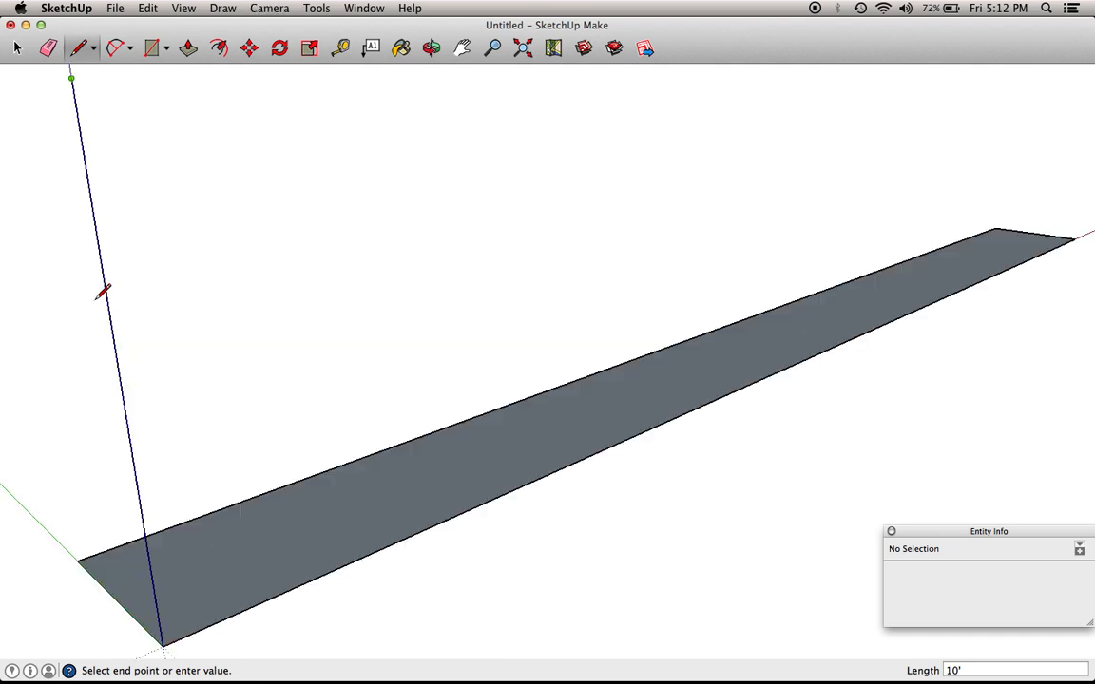
{"action": "key", "text": "Escape"}
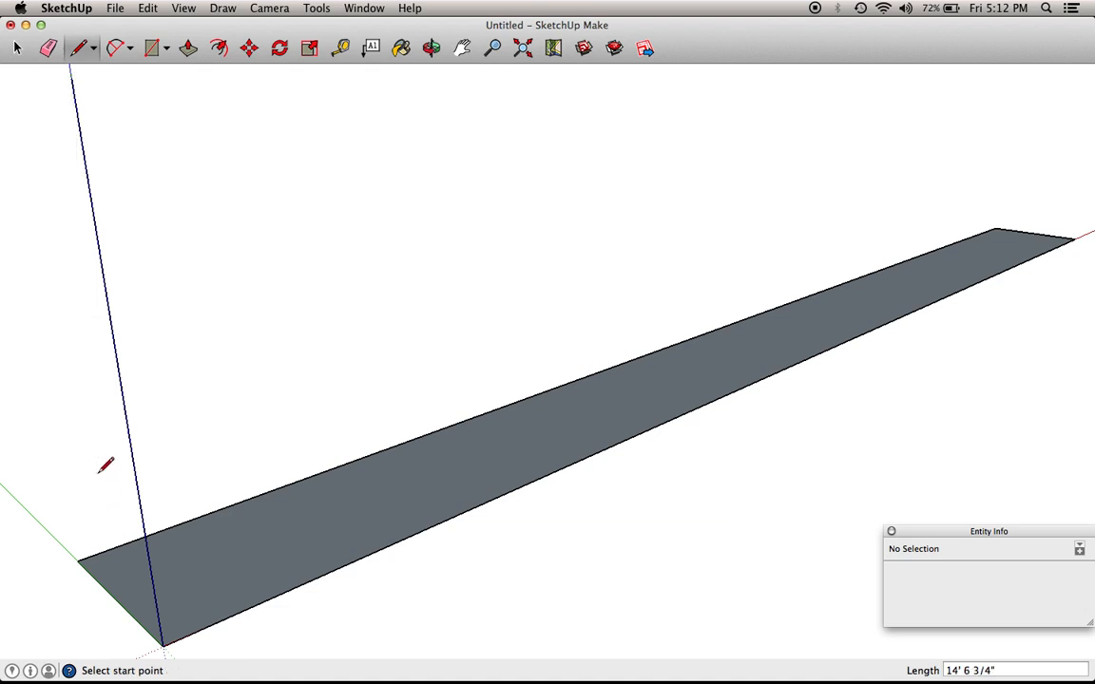
- Draw a 10-foot vertical line, parallel to the blue axis, from the rectangle's corner on the green axis
{"action": "left_click", "coordinate": [79, 559]}
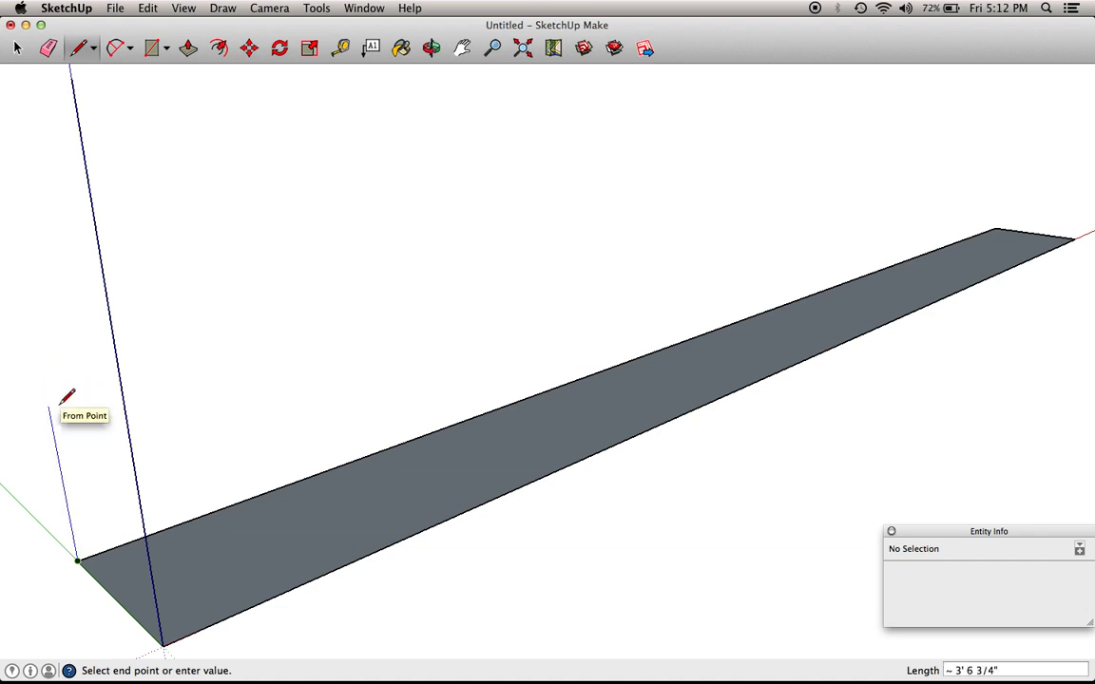
{"action": "type", "text": "6'"}
{"action": "type", "text": "10"}
{"action": "key", "text": "Return"}
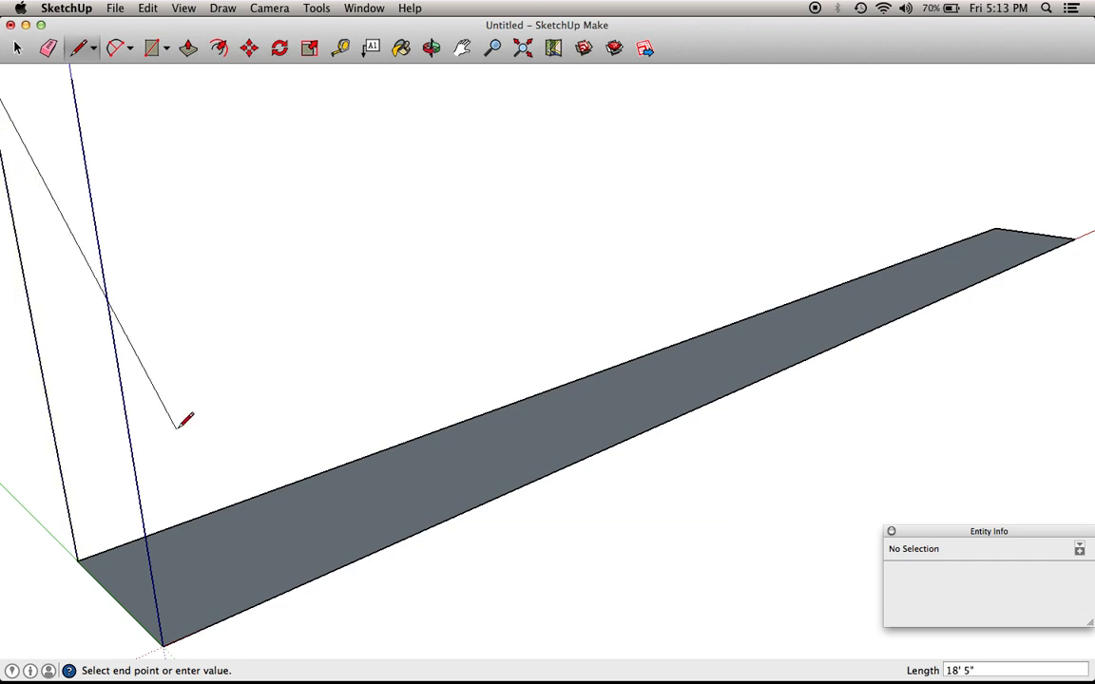
{"action": "key", "text": "Escape"}
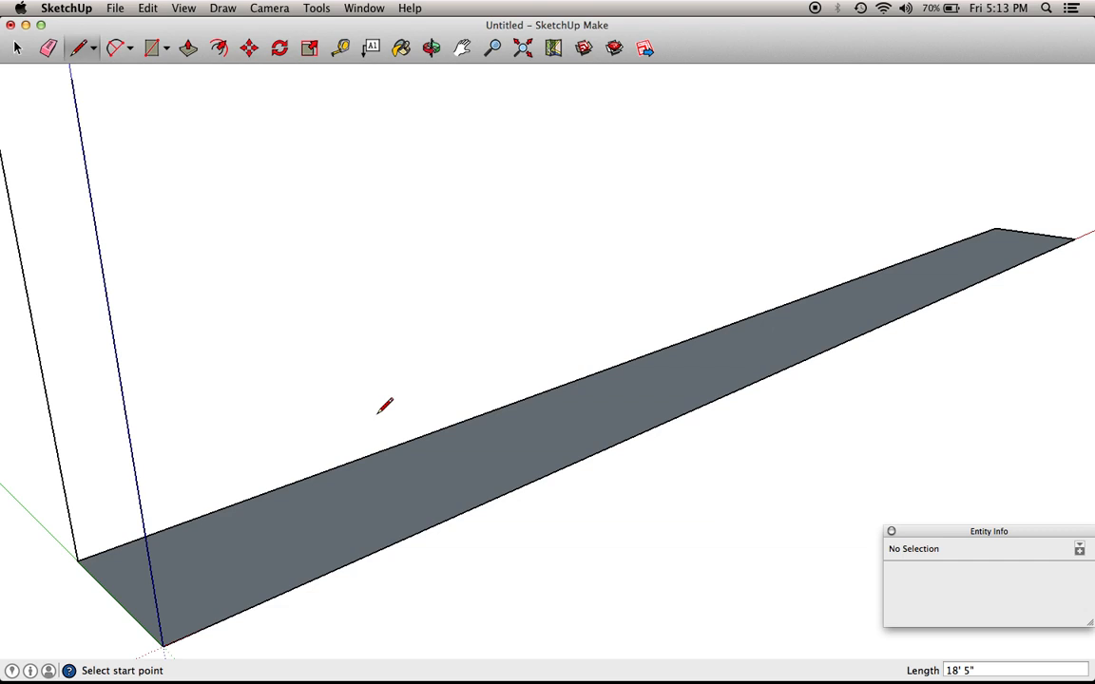
- Draw a 10-foot vertical line from the rectangle's corner diagonally opposite the origin and end the line chain
{"action": "scroll", "coordinate": [385, 407], "scroll_direction": "down", "scroll_amount": 1}
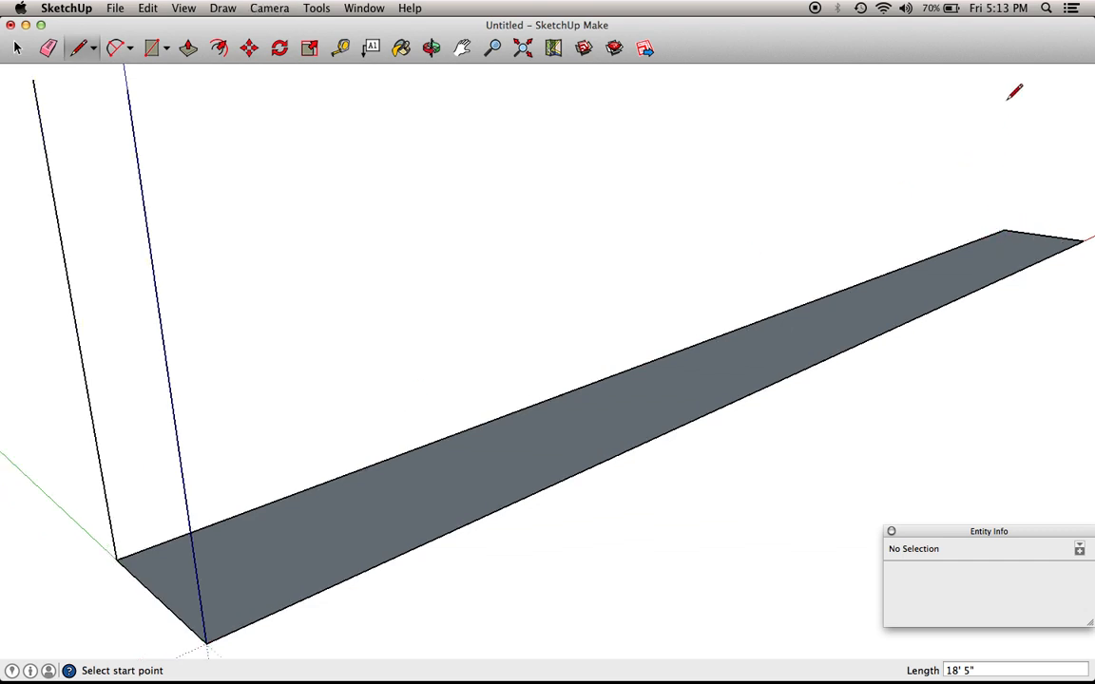
{"action": "scroll", "coordinate": [744, 380], "scroll_direction": "down", "scroll_amount": 4}
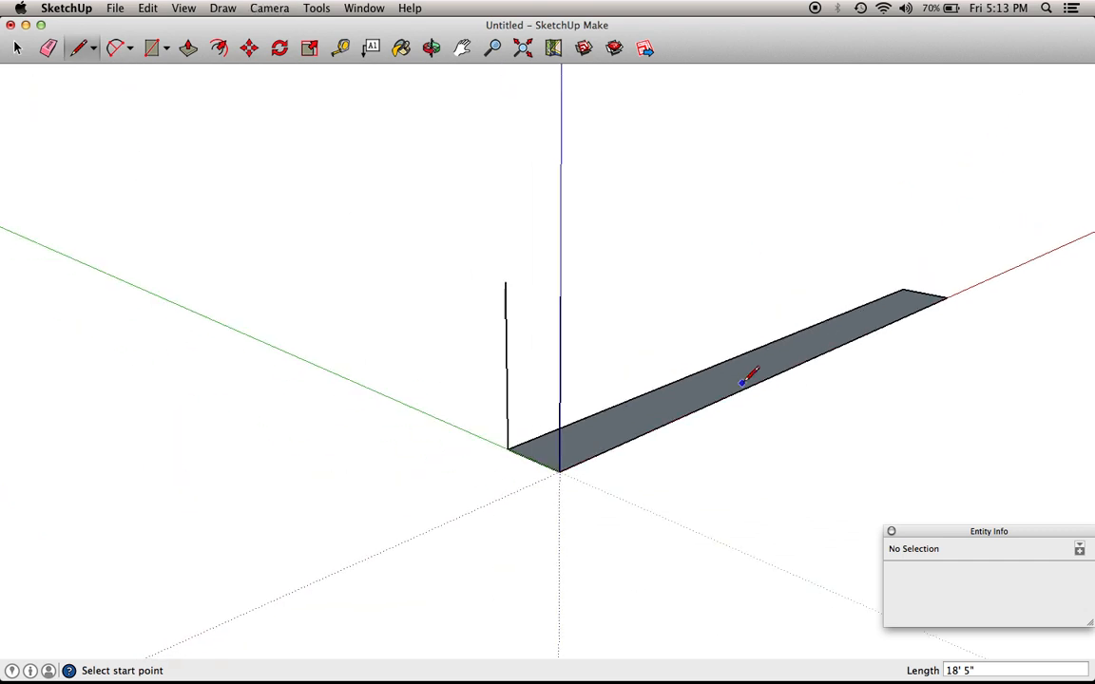
{"action": "left_click", "coordinate": [903, 290]}
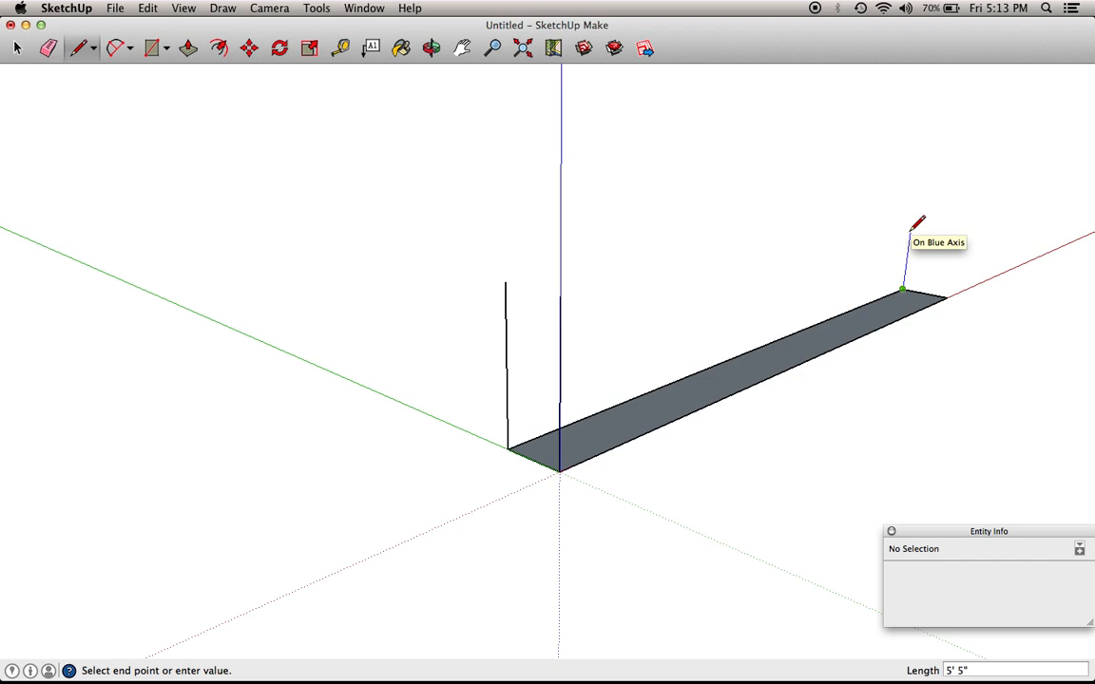
{"action": "type", "text": "10"}
{"action": "key", "text": "Return"}
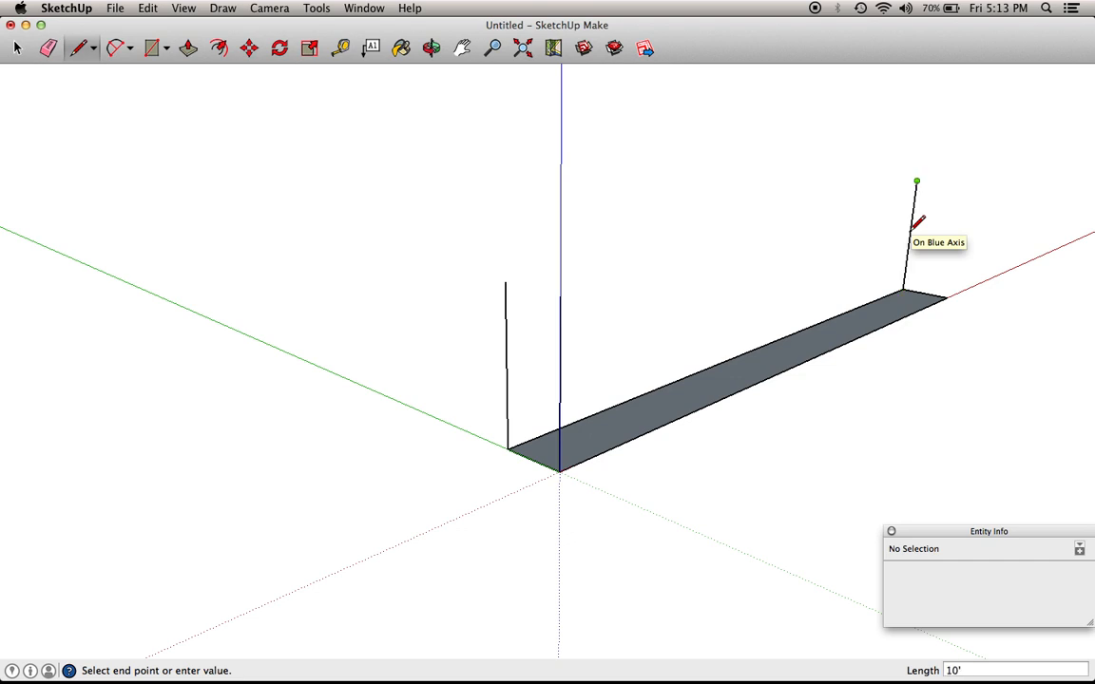
{"action": "key", "text": "Escape"}
- Draw a 10-foot vertical line from the rectangle's far corner on the red axis and end the line chain
{"action": "left_click", "coordinate": [947, 297]}
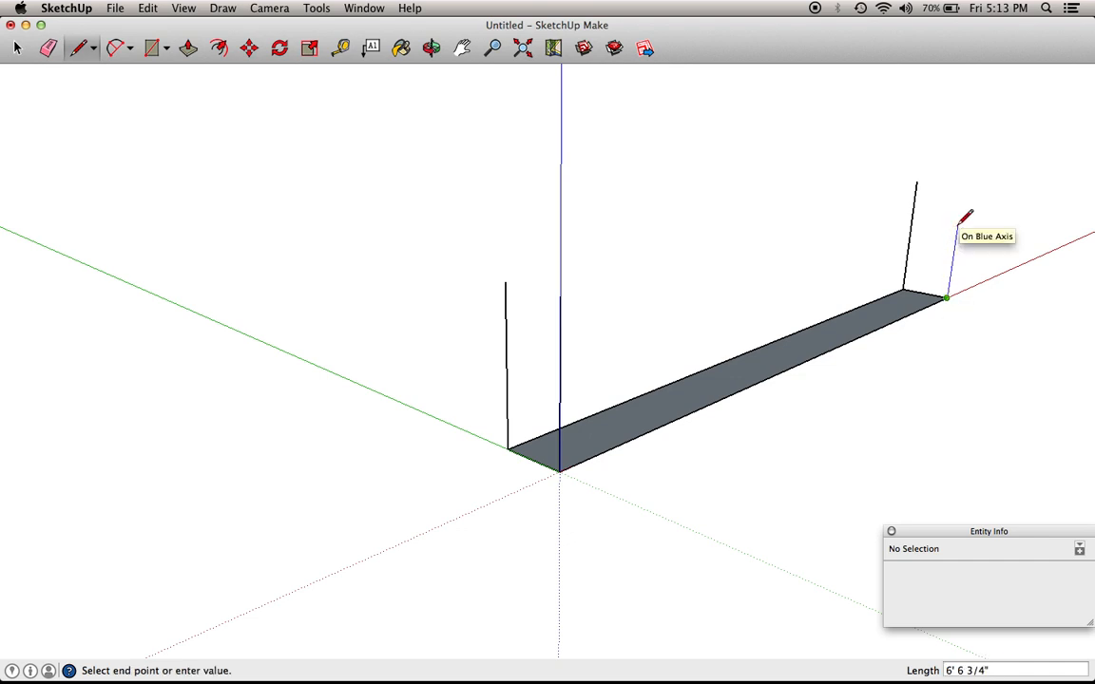
{"action": "type", "text": "10'"}
{"action": "key", "text": "Return"}
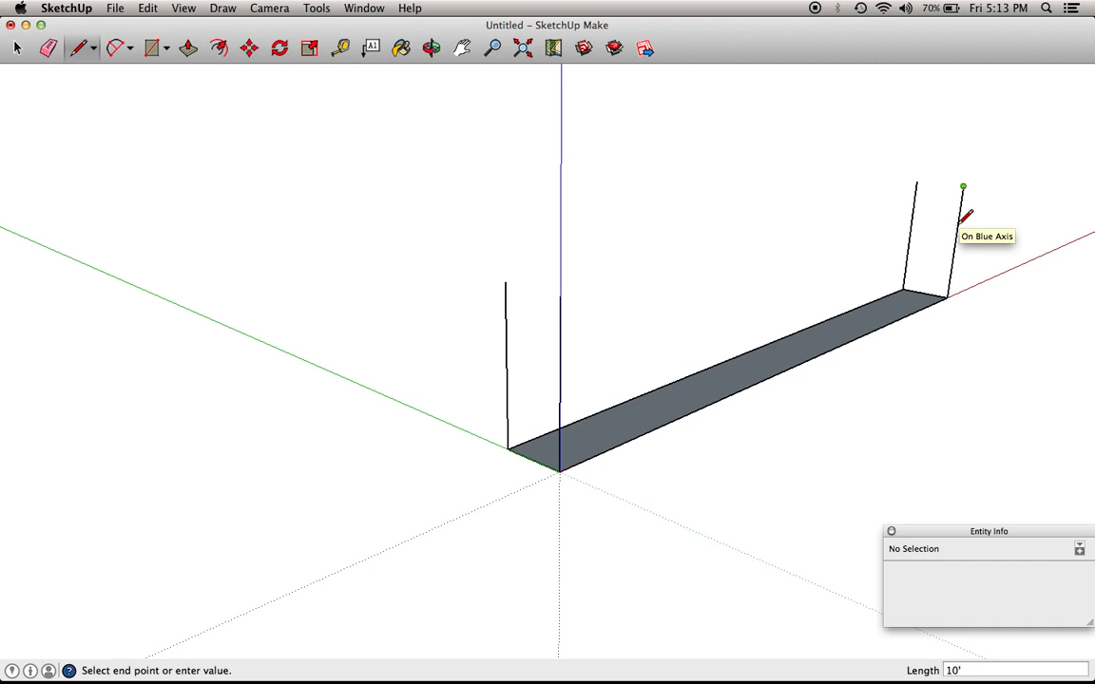
{"action": "key", "text": "Escape"}
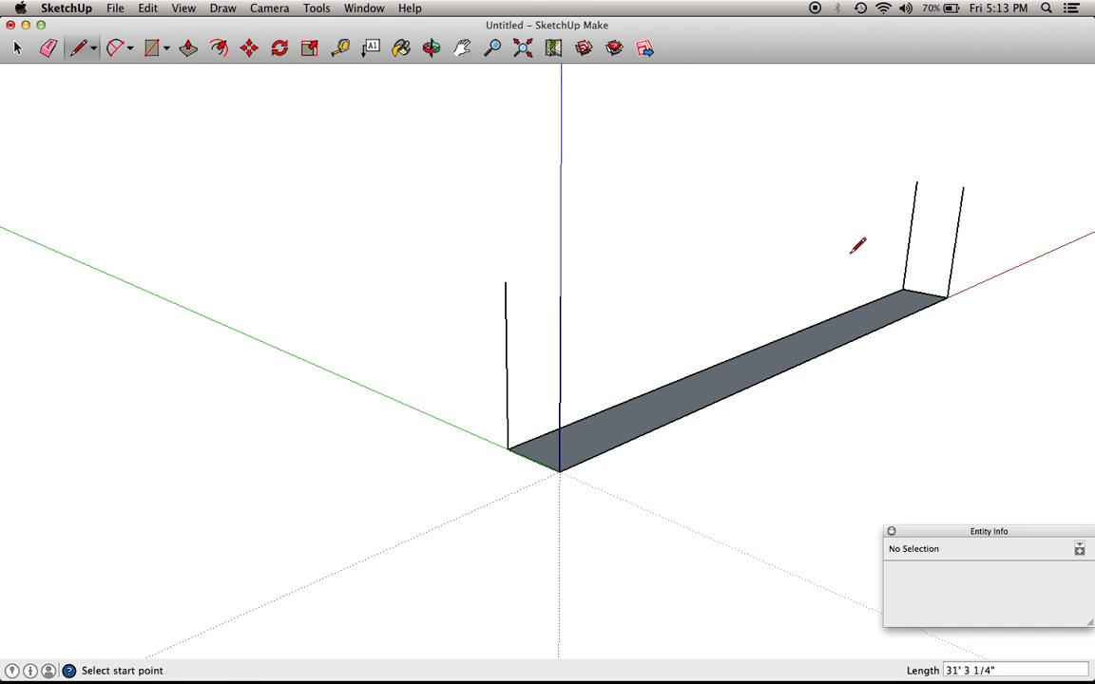
- Check the model in standard views and close the short end wall opposite the origin with an edge joining its two vertical lines' upper ends
{"action": "key", "text": "super+1"}
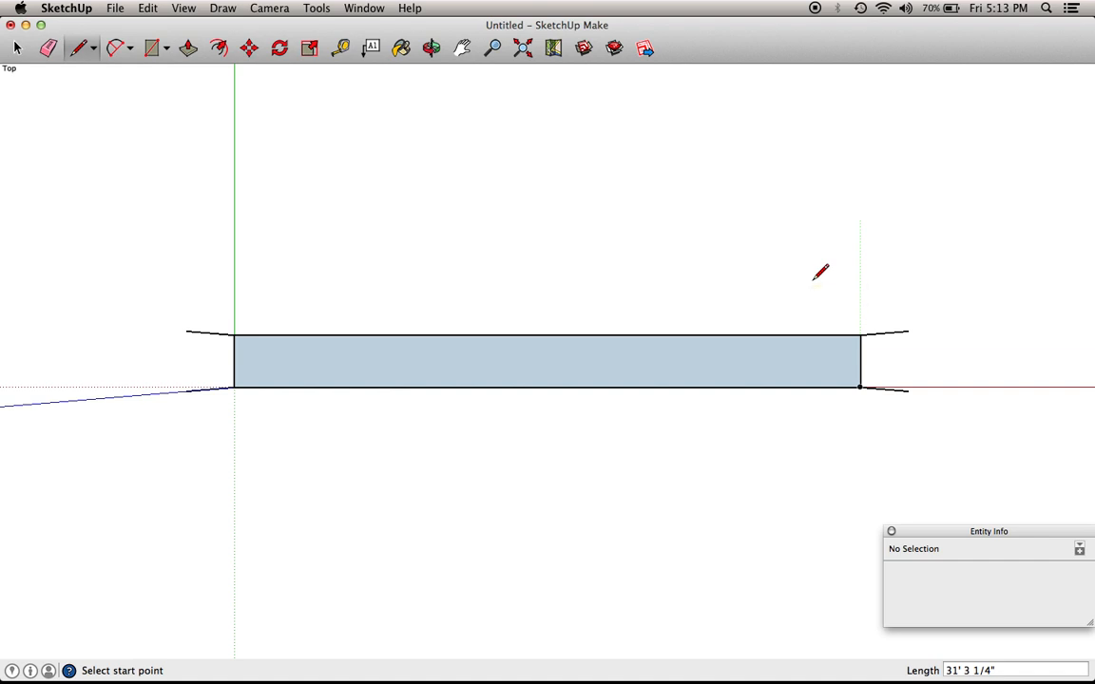
{"action": "key", "text": "super+2"}
{"action": "key", "text": "super+3"}
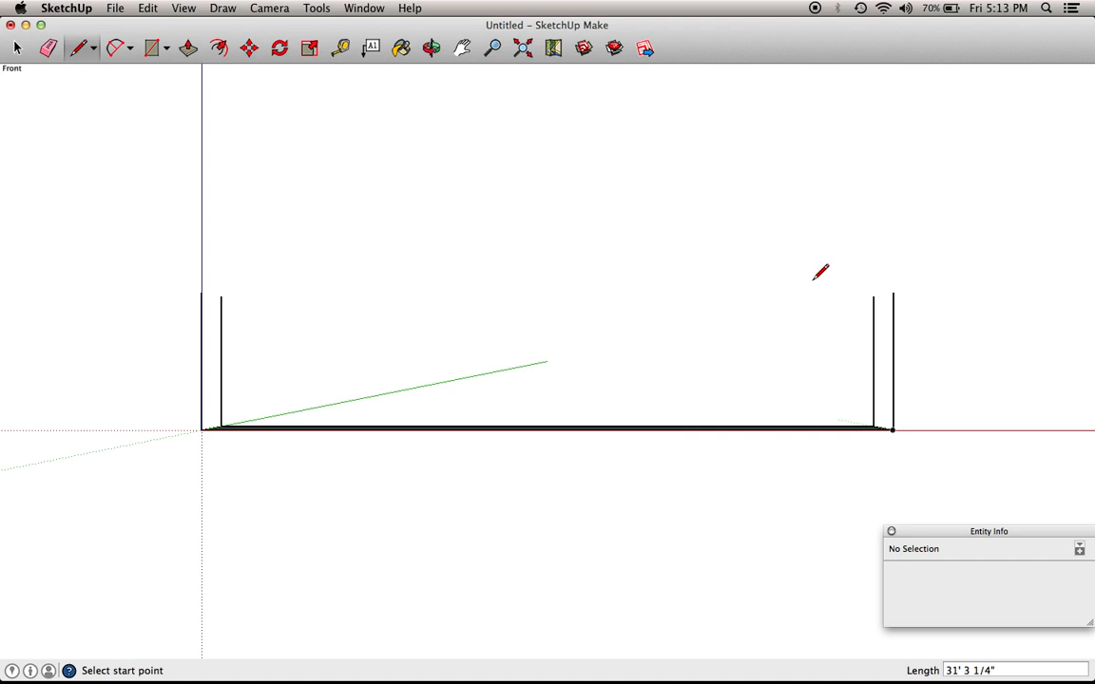
{"action": "key", "text": "super+1"}
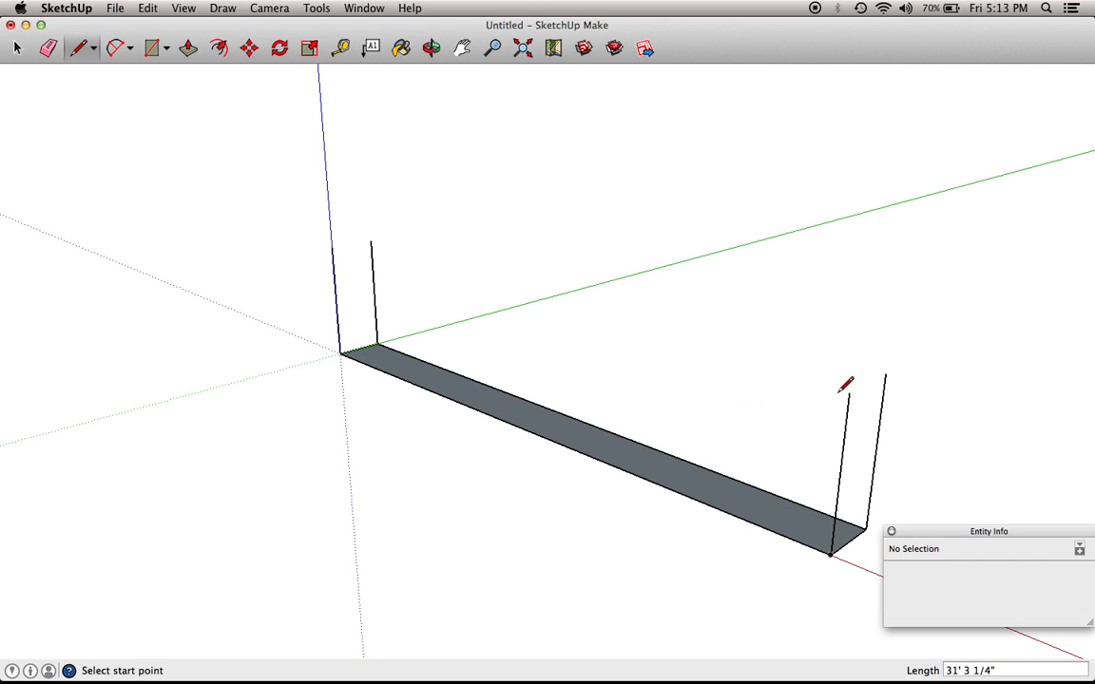
{"action": "left_click", "coordinate": [848, 393]}
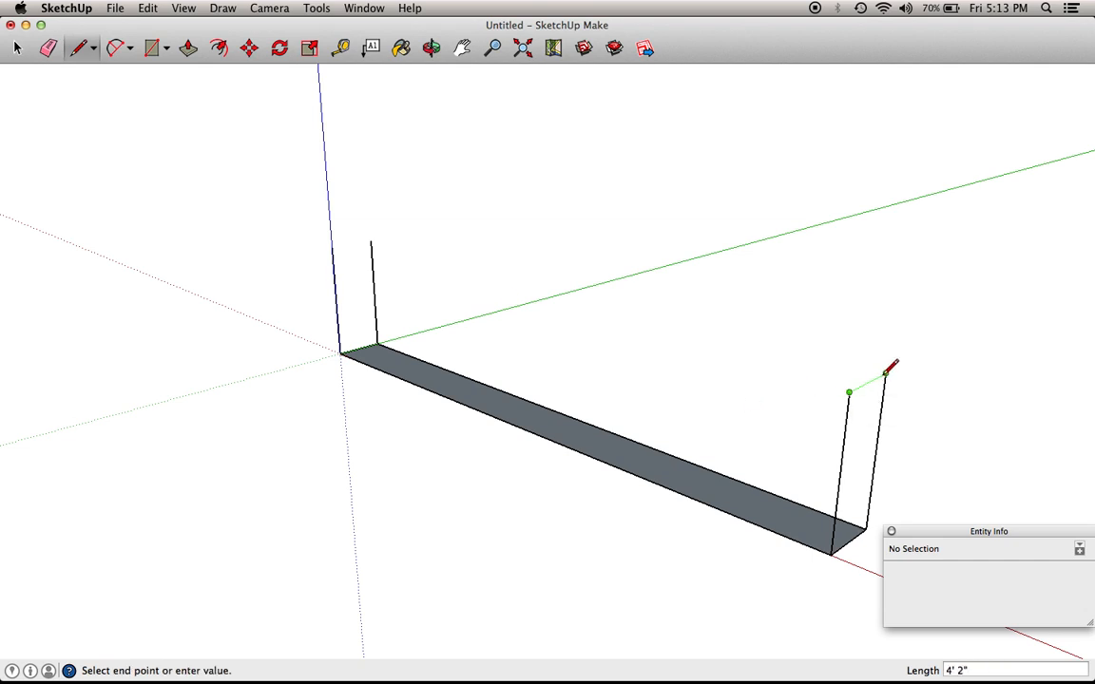
{"action": "left_click", "coordinate": [885, 373]}
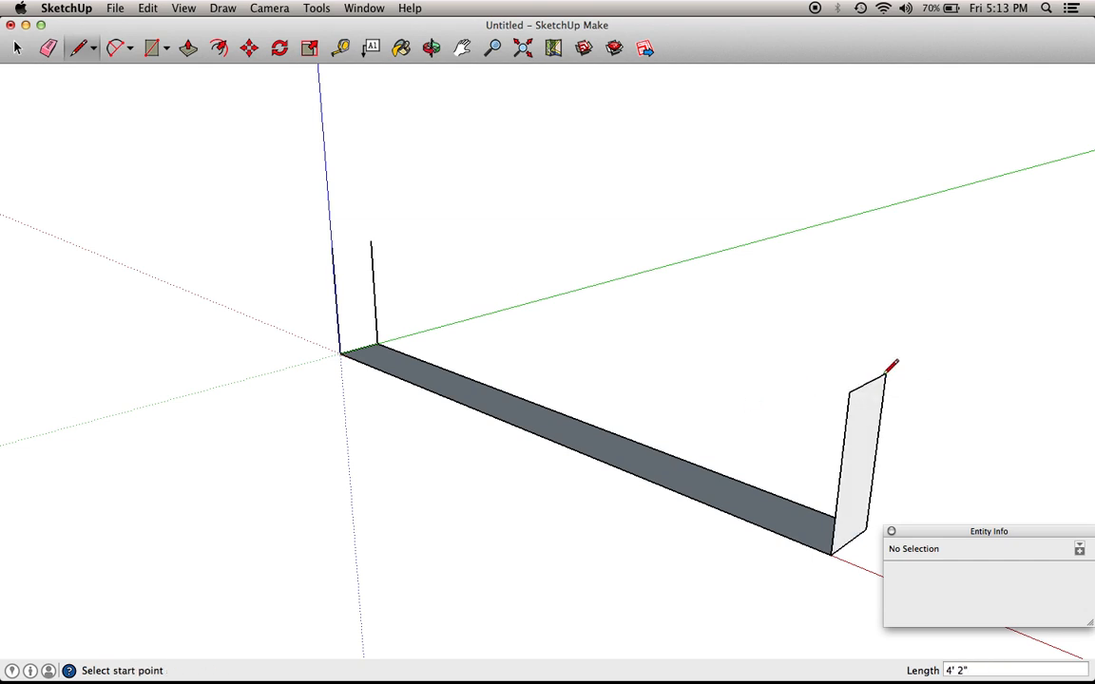
- Join the remaining upper ends of the vertical lines with edges to close the box's long walls, the origin end wall and the top
{"action": "left_click", "coordinate": [371, 240]}
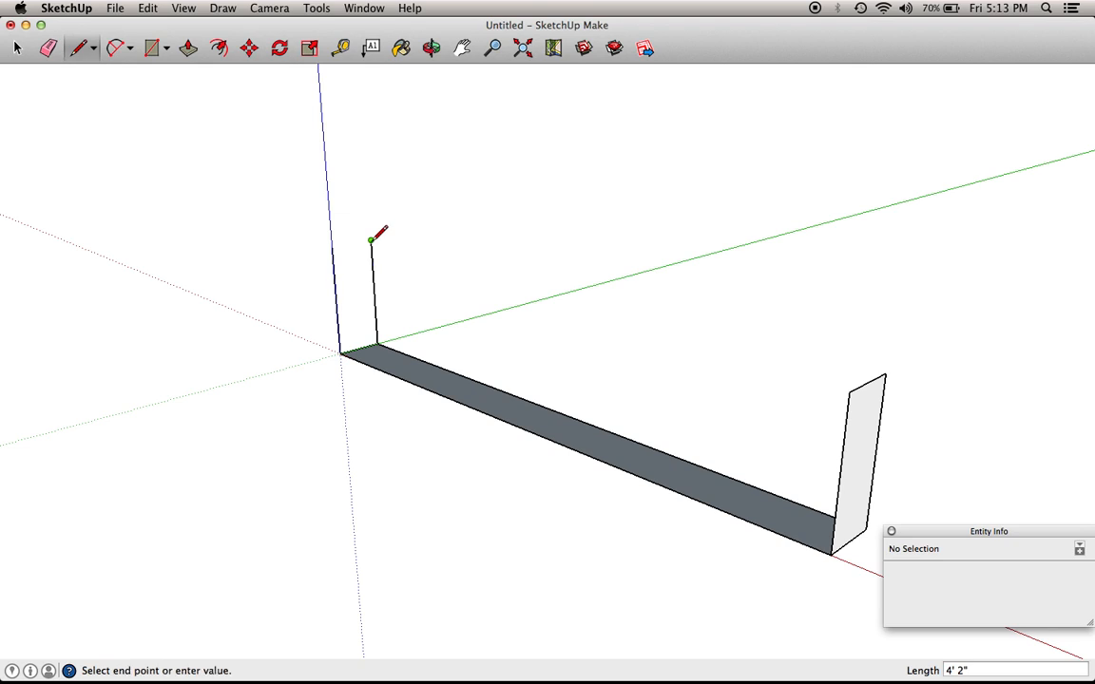
{"action": "left_click", "coordinate": [884, 374]}
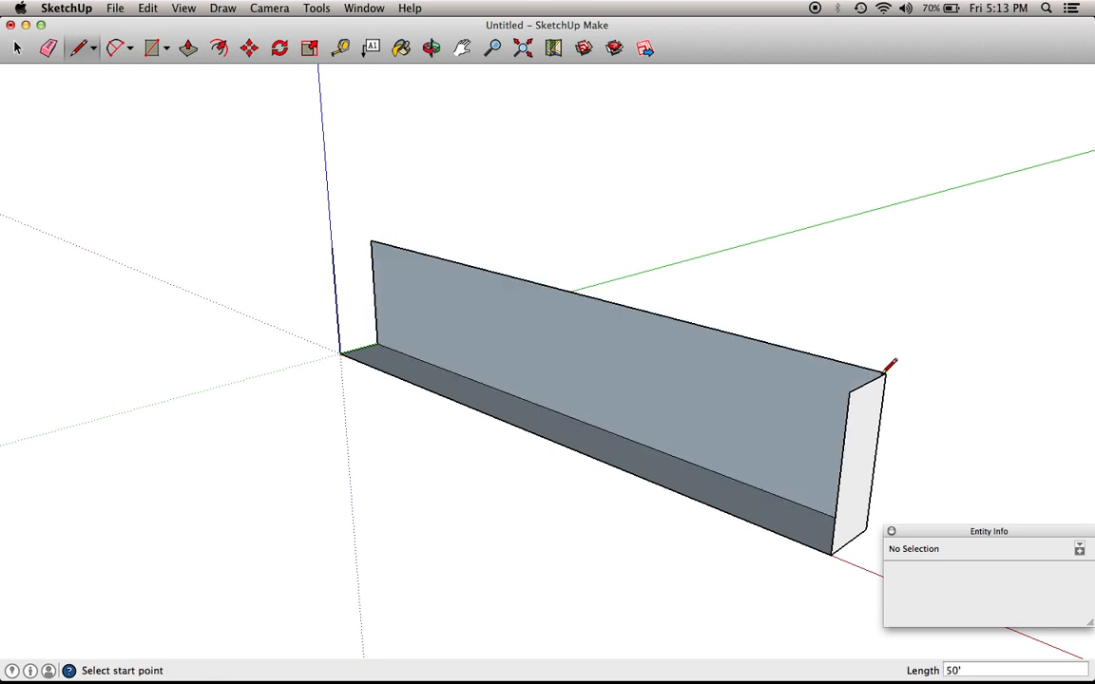
{"action": "left_click", "coordinate": [370, 239]}
{"action": "left_click", "coordinate": [334, 246]}
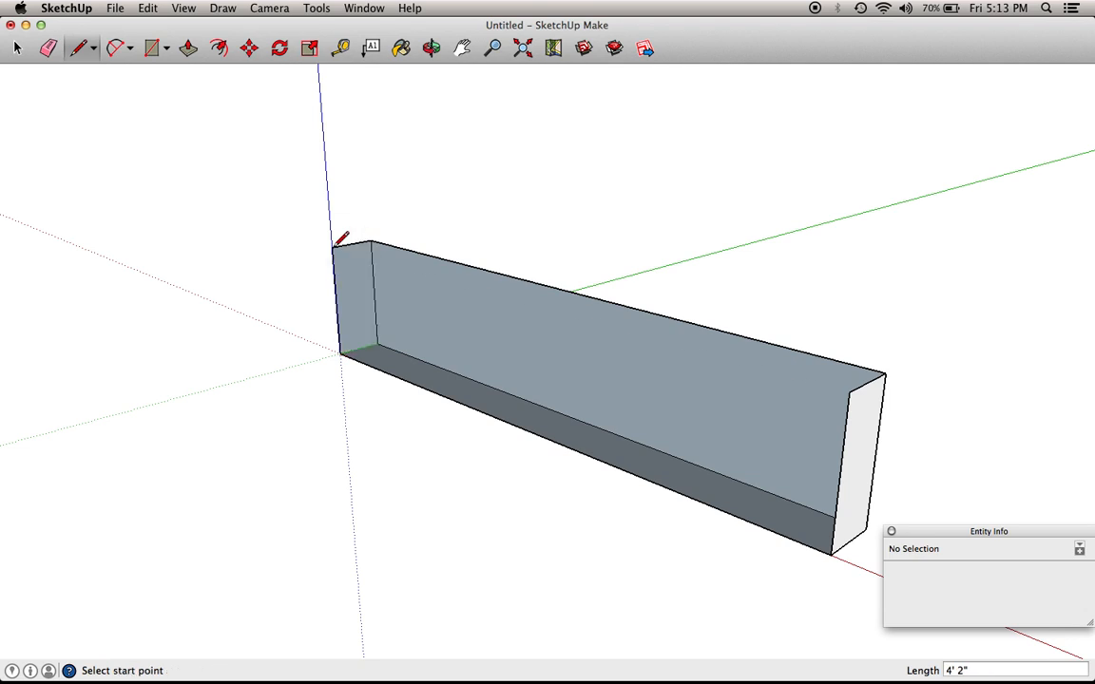
{"action": "left_click", "coordinate": [334, 246]}
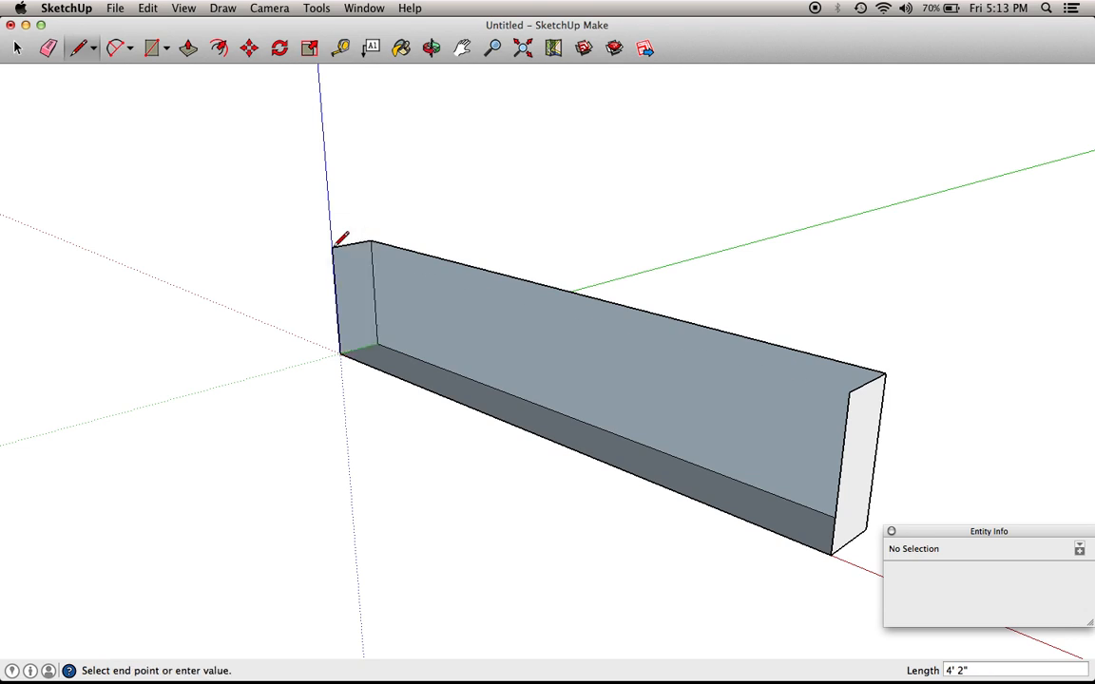
{"action": "left_click", "coordinate": [850, 388]}
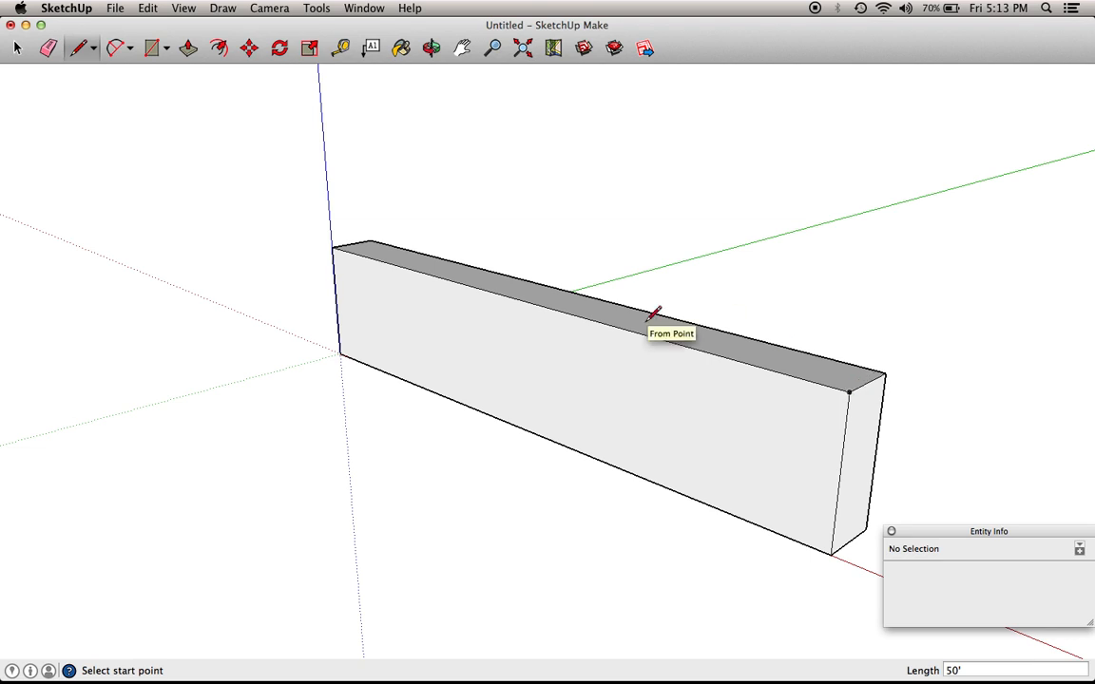
{"action": "key", "text": "space"}
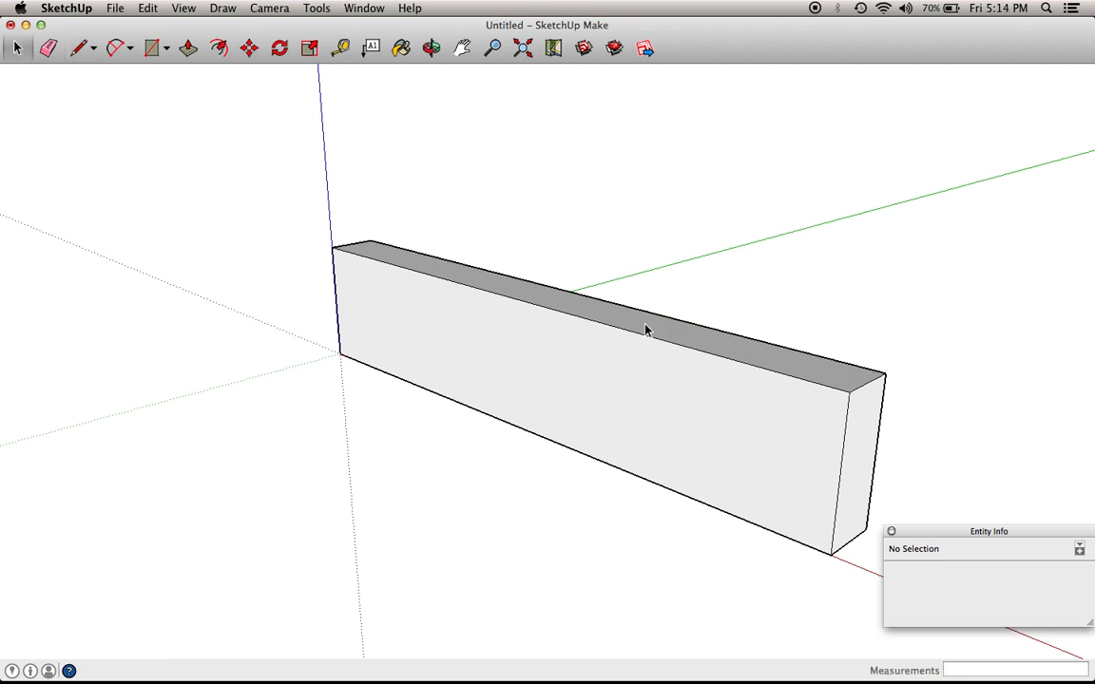
- Orbit and zoom around the box to examine it from several sides and distances
{"action": "left_click", "coordinate": [431, 49]}
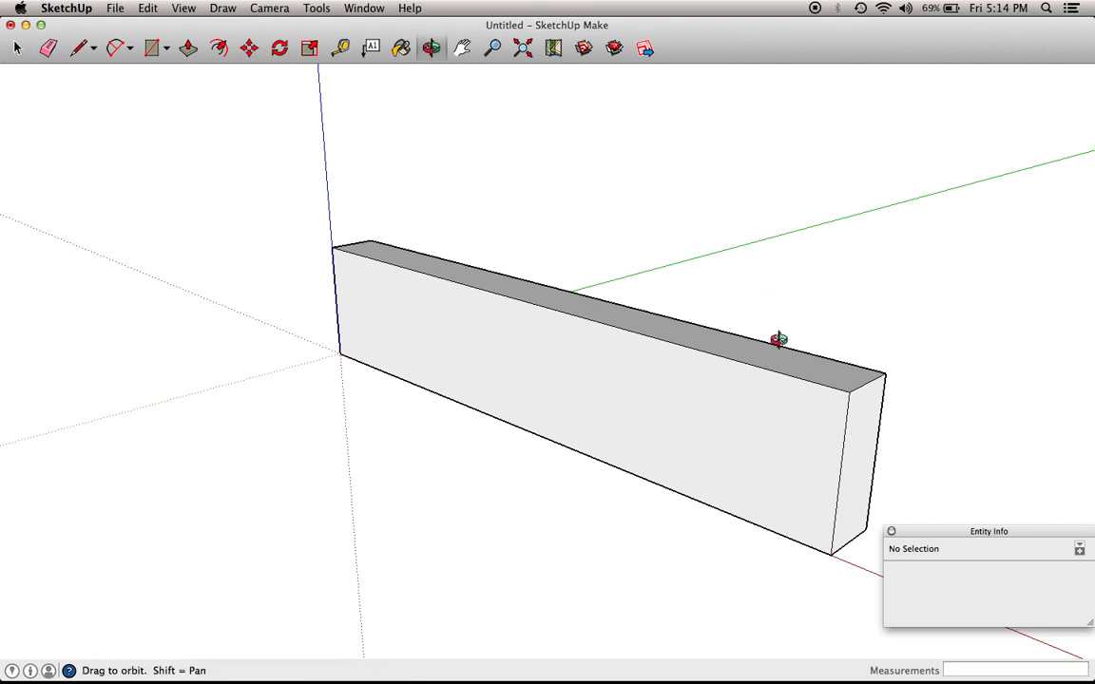
{"action": "left_click_drag", "start_coordinate": [822, 363], "coordinate": [232, 342]}
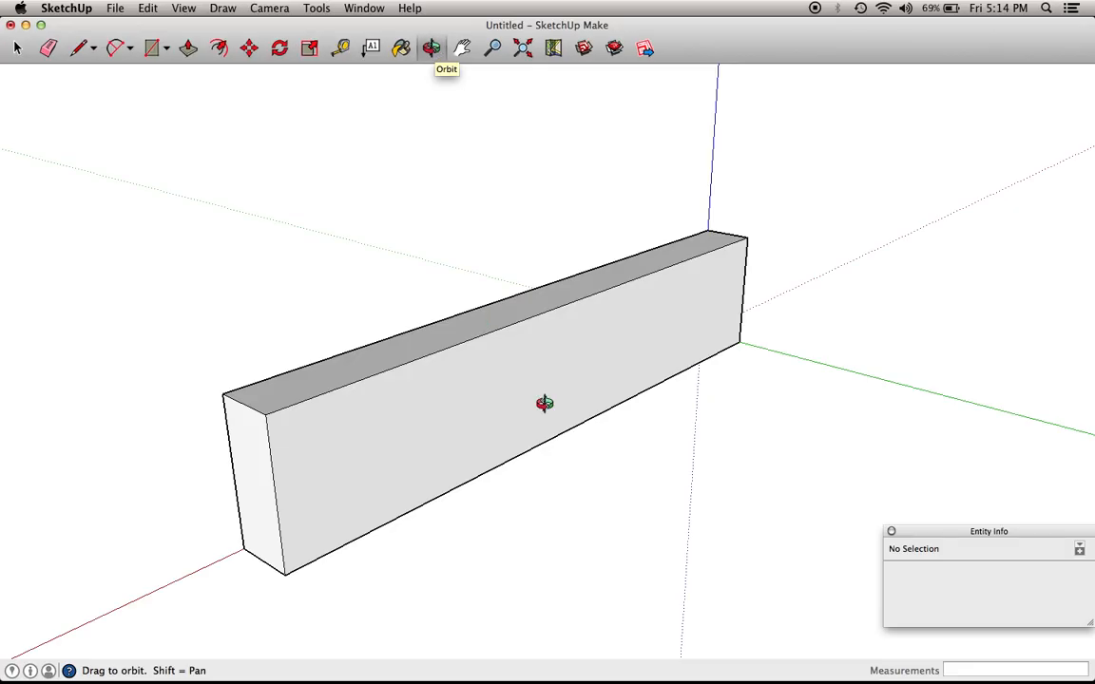
{"action": "mouse_move", "coordinate": [545, 403]}
{"action": "left_mouse_down"}
{"action": "mouse_move", "coordinate": [271, 401]}
{"action": "mouse_move", "coordinate": [814, 325]}
{"action": "mouse_move", "coordinate": [483, 350]}
{"action": "mouse_move", "coordinate": [829, 459]}
{"action": "left_mouse_up"}
{"action": "scroll", "coordinate": [830, 459], "scroll_direction": "up", "scroll_amount": 5}
{"action": "scroll", "coordinate": [830, 459], "scroll_direction": "down", "scroll_amount": 7}
{"action": "left_click_drag", "start_coordinate": [829, 459], "coordinate": [467, 481]}
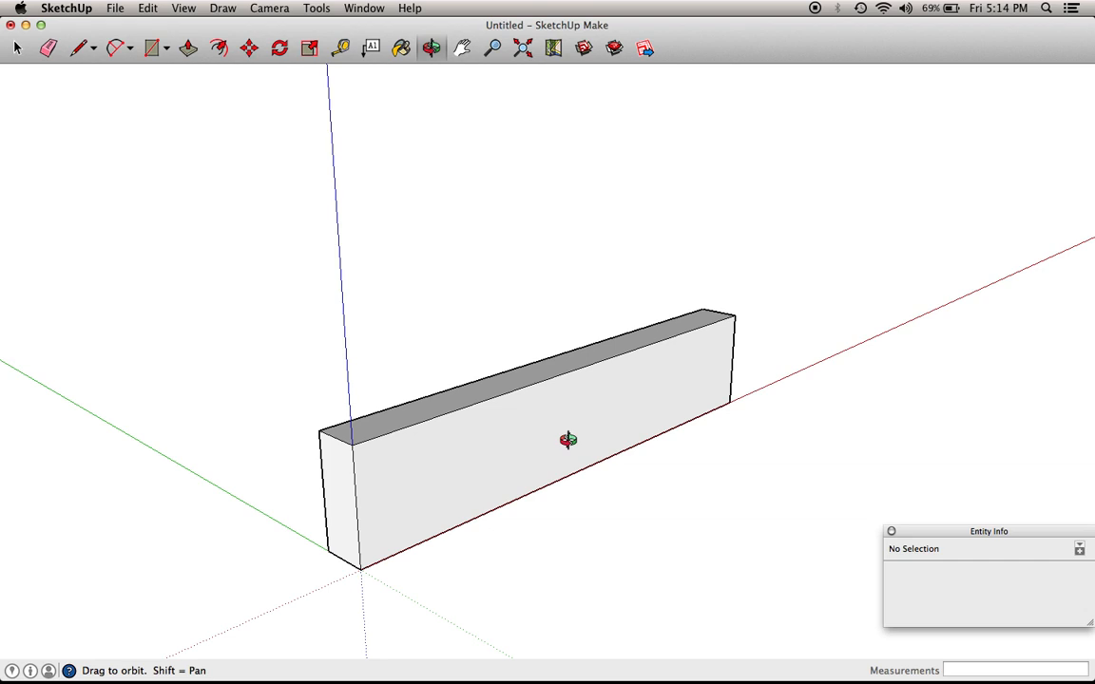
{"action": "scroll", "coordinate": [568, 439], "scroll_direction": "up", "scroll_amount": 4}
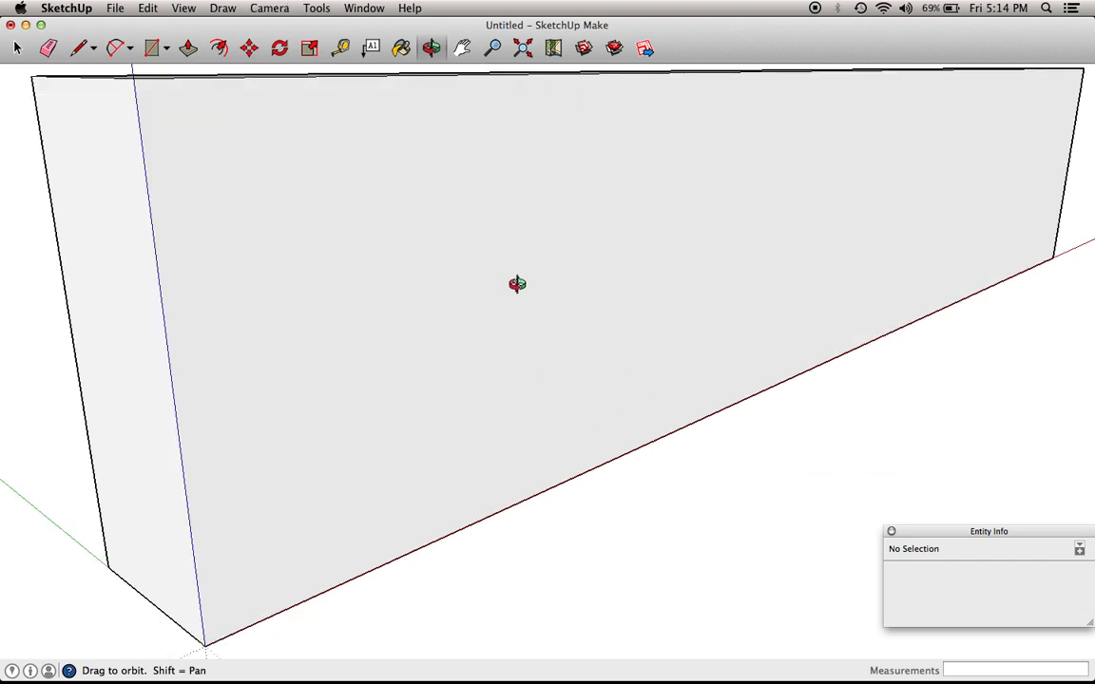
- Select the whole box in the top view with a window selection, delete it, and undo the deletion
{"action": "key", "text": "super+2"}
{"action": "key", "text": "shift+z"}
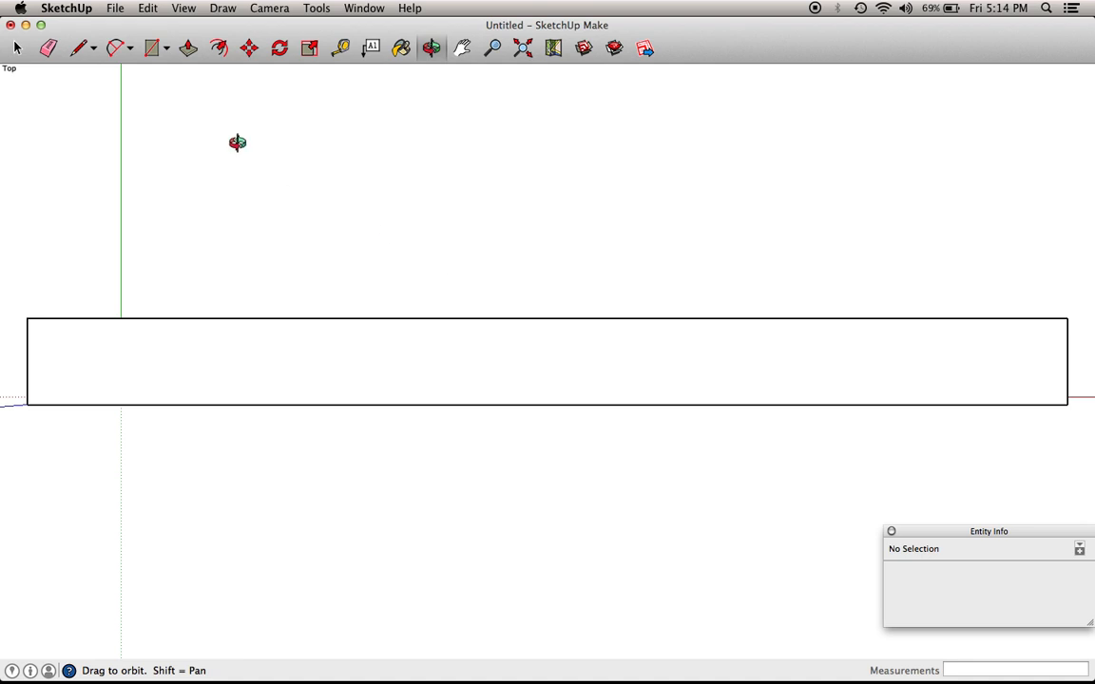
{"action": "key", "text": "space"}
{"action": "scroll", "coordinate": [471, 391], "scroll_direction": "down", "scroll_amount": 5}
{"action": "left_click_drag", "start_coordinate": [266, 332], "coordinate": [745, 443]}
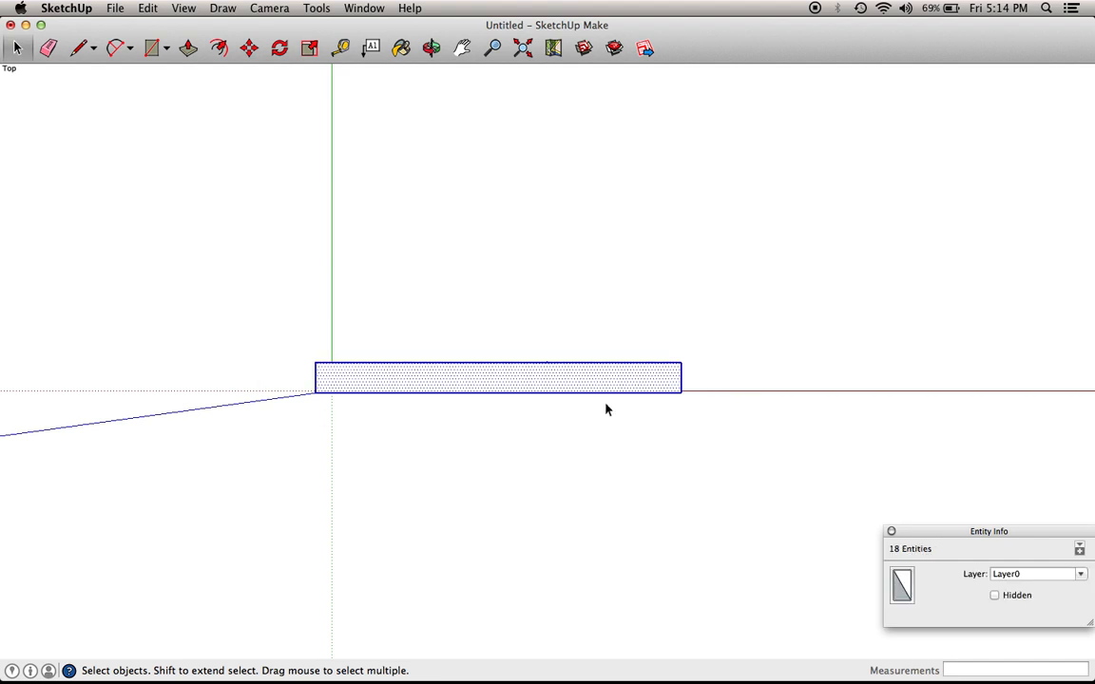
{"action": "left_click_drag", "start_coordinate": [216, 271], "coordinate": [787, 480]}
{"action": "left_click", "coordinate": [431, 47]}
{"action": "left_click_drag", "start_coordinate": [415, 348], "coordinate": [543, 157]}
{"action": "left_click_drag", "start_coordinate": [329, 423], "coordinate": [381, 385]}
{"action": "key", "text": "Delete"}
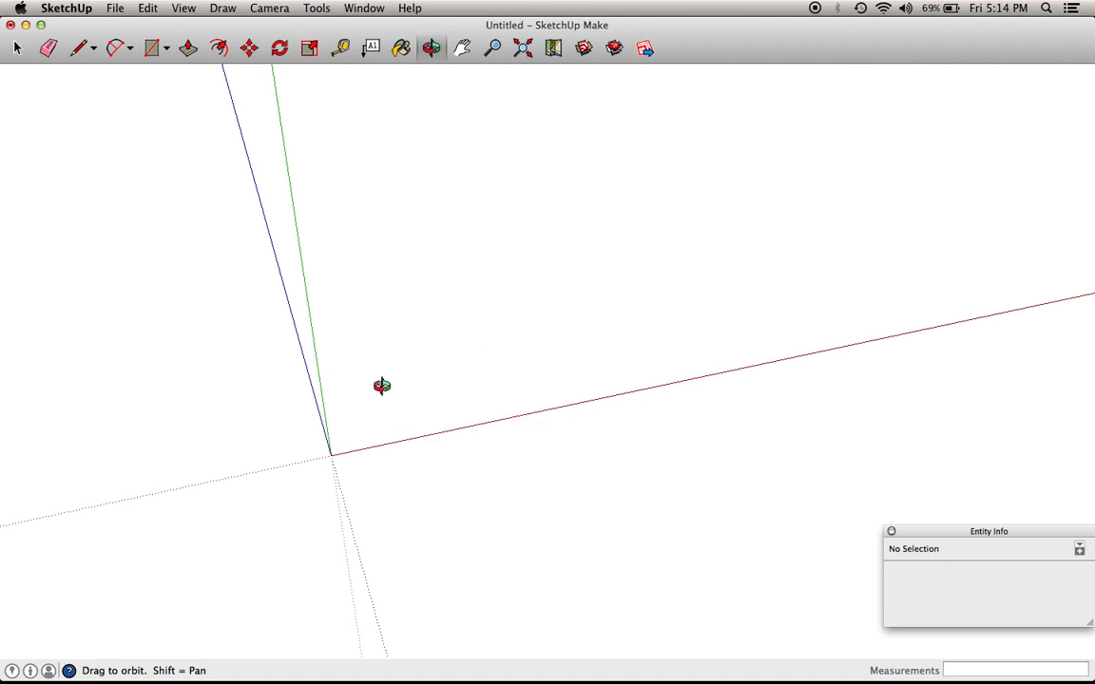
{"action": "key", "text": "super+z"}
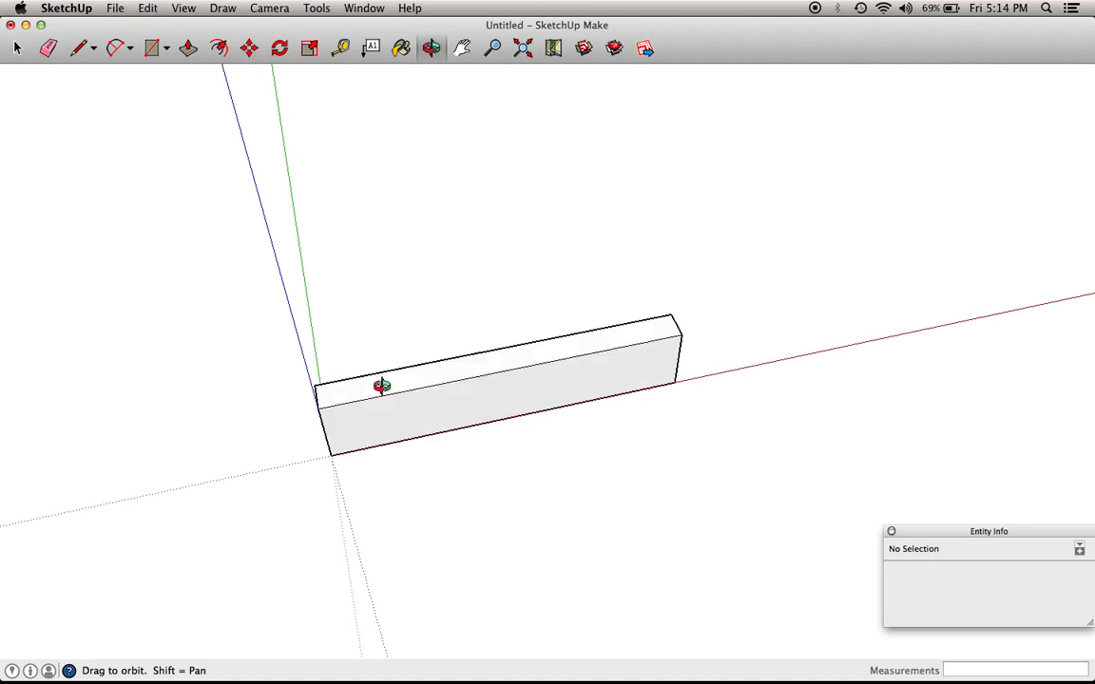
- Select all faces and edges of the box, make them a group, and clear the selection
{"action": "key", "text": "space"}
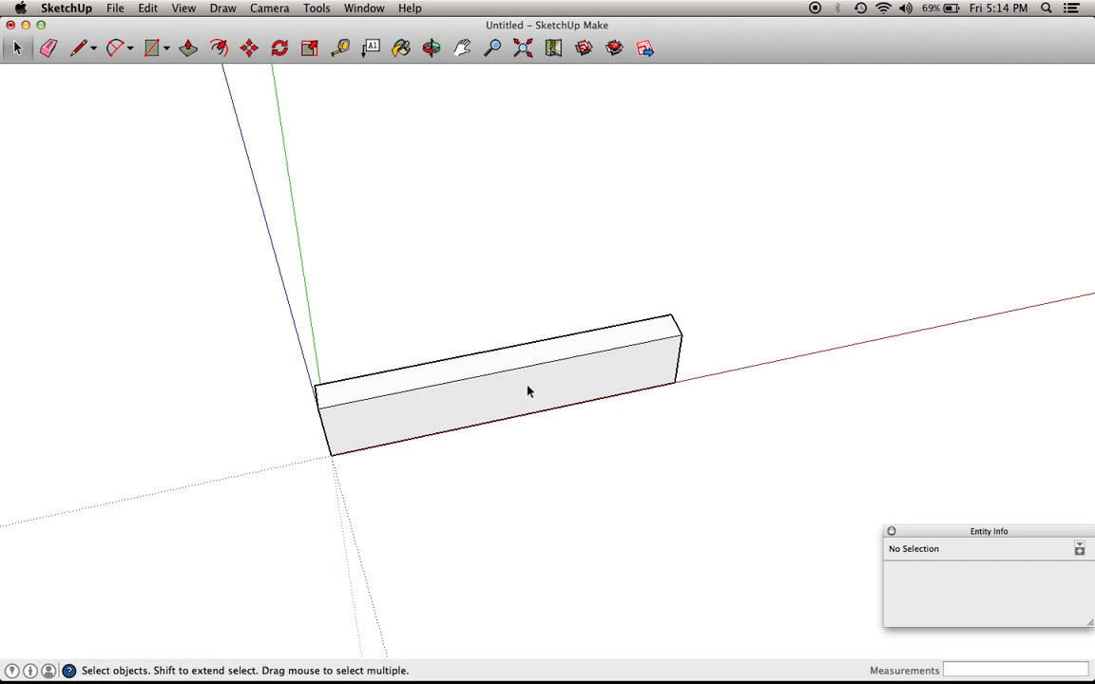
{"action": "left_click_drag", "start_coordinate": [175, 293], "coordinate": [806, 513]}
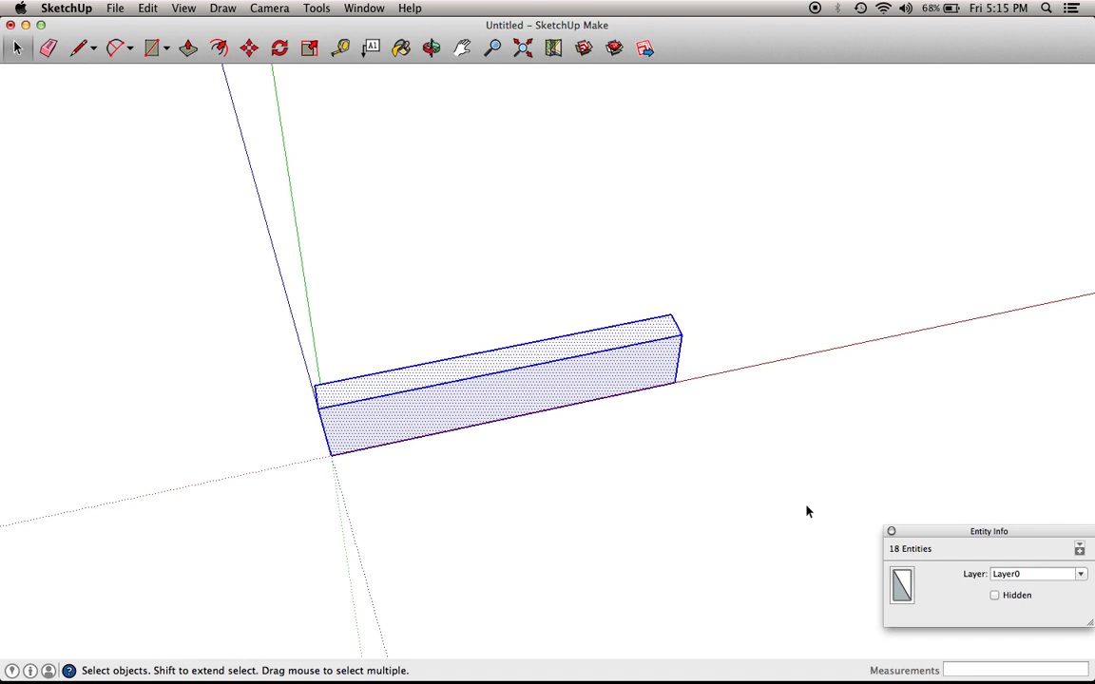
{"action": "right_click", "coordinate": [531, 387]}
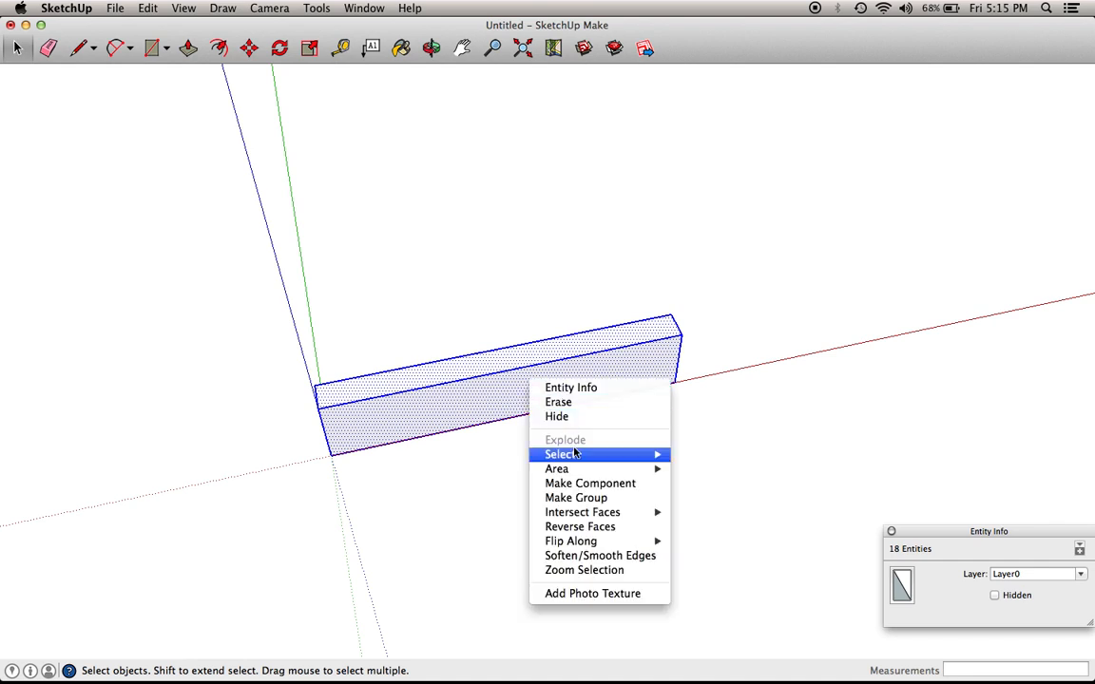
{"action": "left_click", "coordinate": [584, 485]}
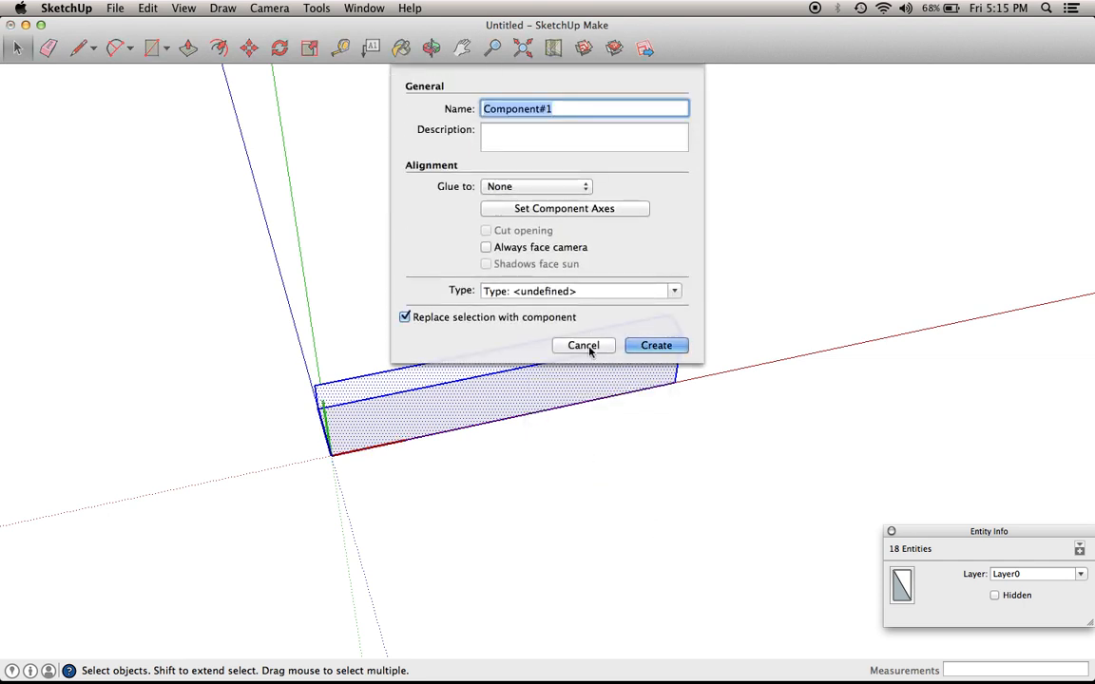
{"action": "left_click", "coordinate": [584, 345]}
{"action": "right_click", "coordinate": [540, 374]}
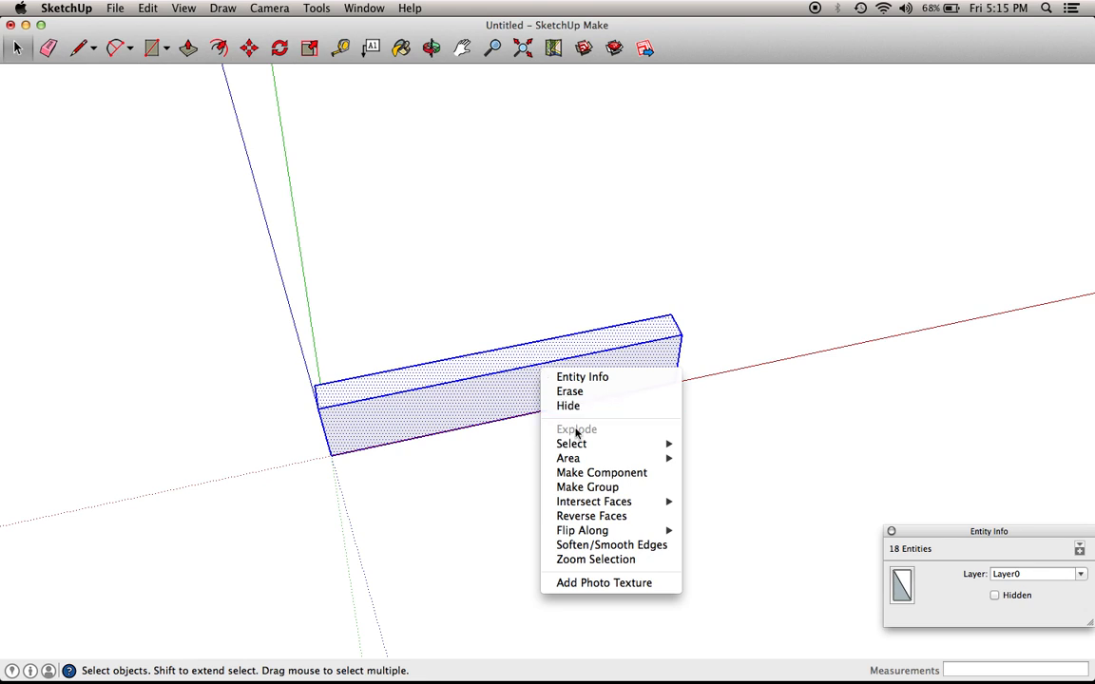
{"action": "left_click", "coordinate": [589, 487]}
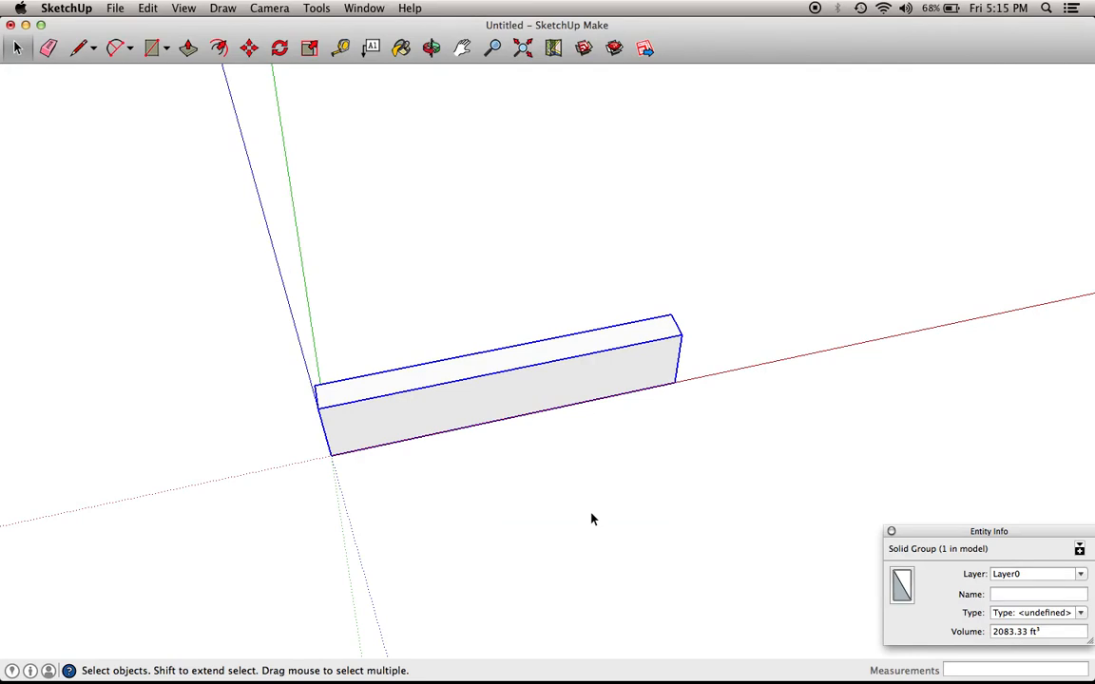
{"action": "left_click", "coordinate": [529, 436]}
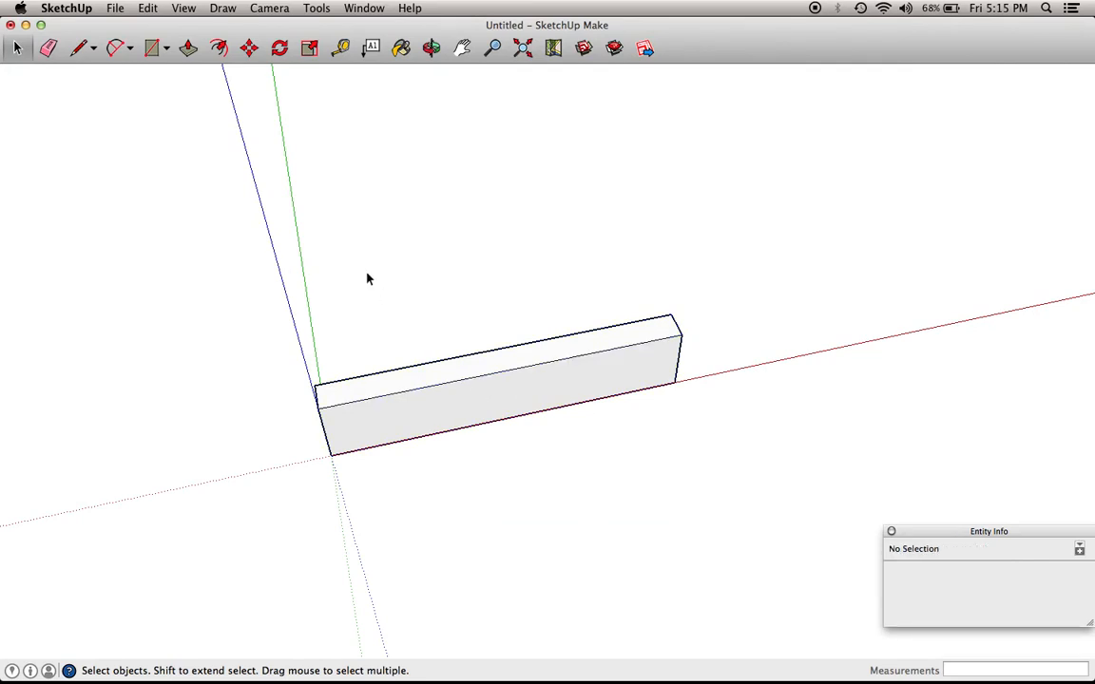
- Switch to the Firehouse.skp model and orbit from the top view to an angled view of the flat floor rectangles
{"action": "left_click", "coordinate": [364, 8]}
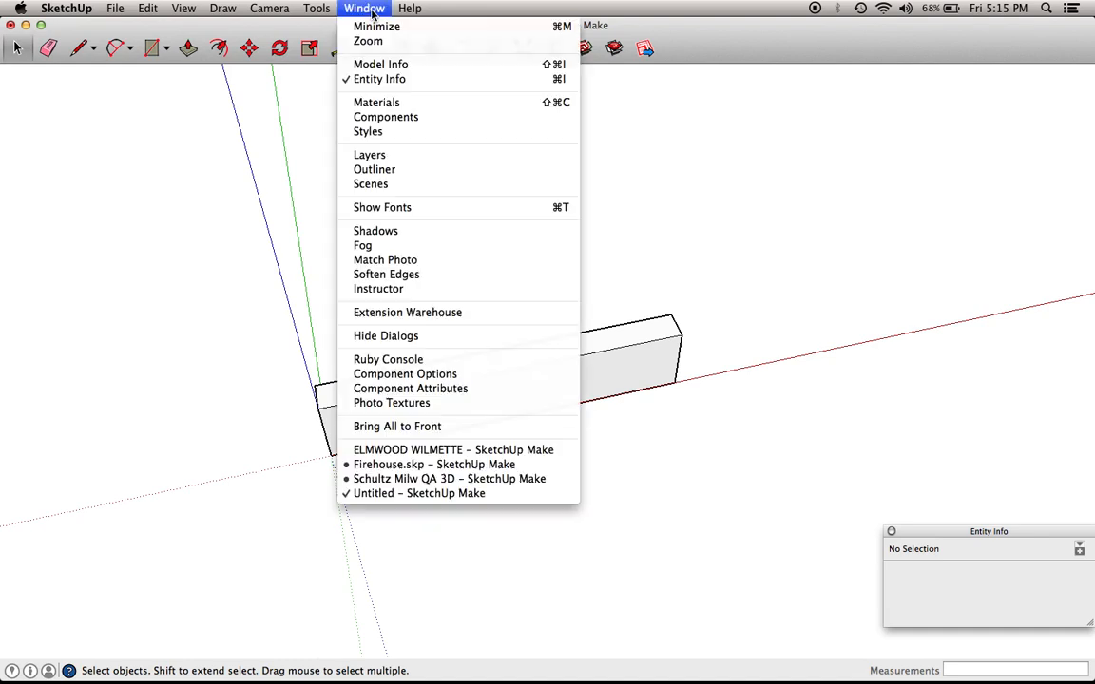
{"action": "left_click", "coordinate": [397, 465]}
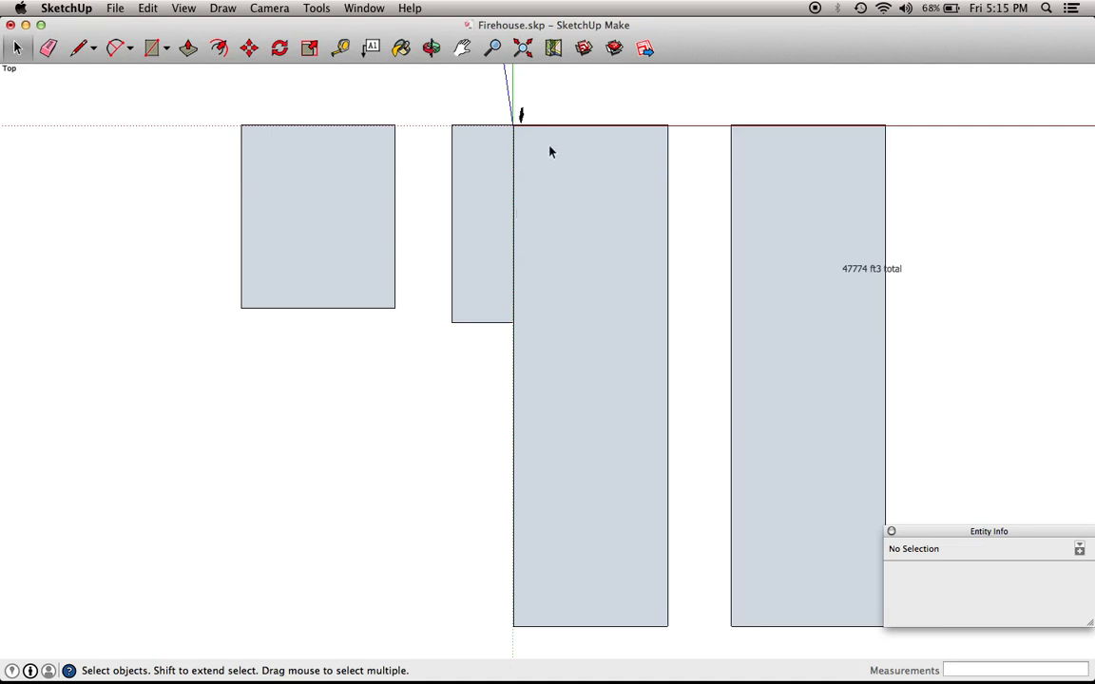
{"action": "left_click", "coordinate": [431, 48]}
{"action": "left_click_drag", "start_coordinate": [553, 180], "coordinate": [584, 23]}
{"action": "left_click_drag", "start_coordinate": [482, 252], "coordinate": [551, 61]}
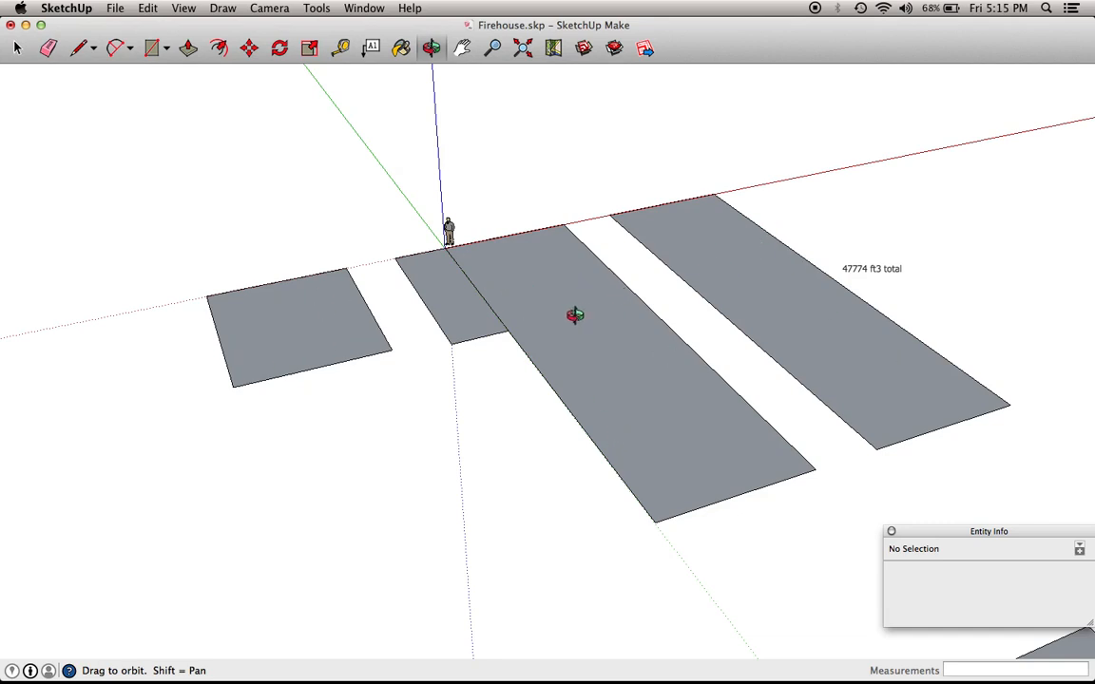
- Check the lengths of two adjoining edges and the face area of the detached floor rectangle on the negative side of the red axis
{"action": "key", "text": "space"}
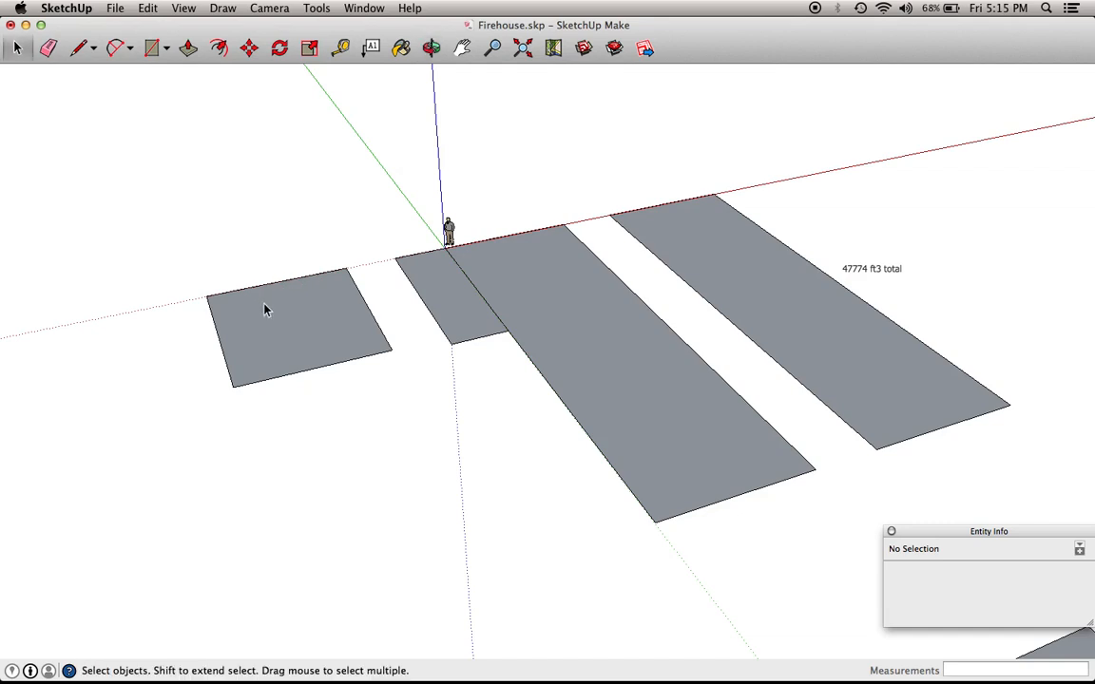
{"action": "left_click", "coordinate": [217, 327]}
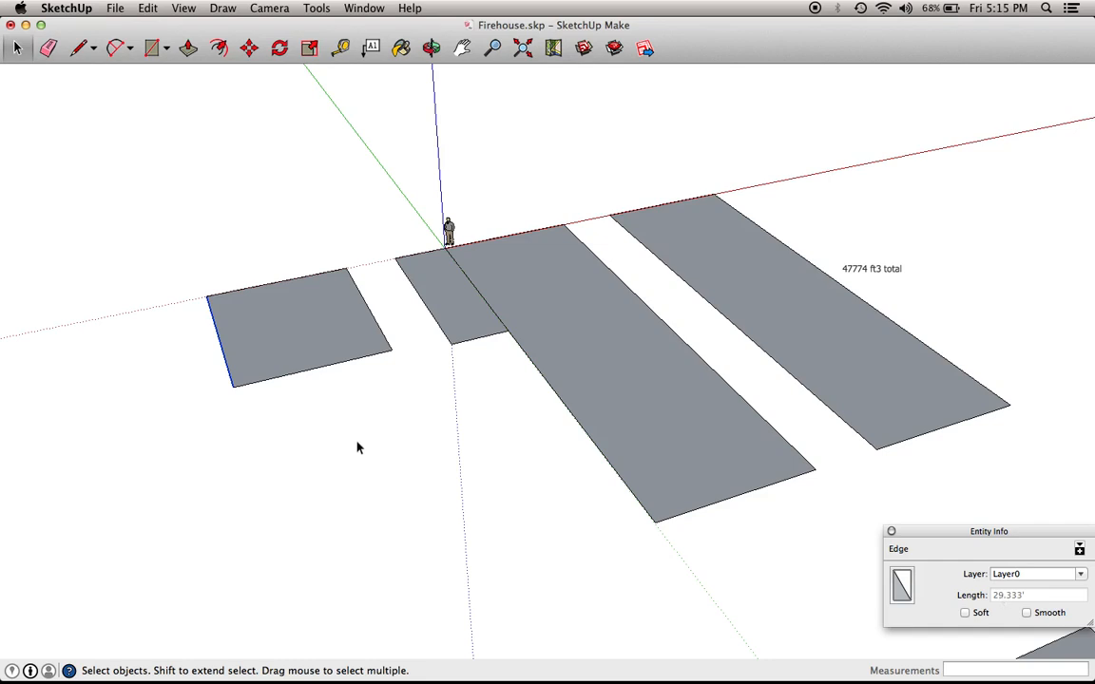
{"action": "left_click", "coordinate": [272, 289]}
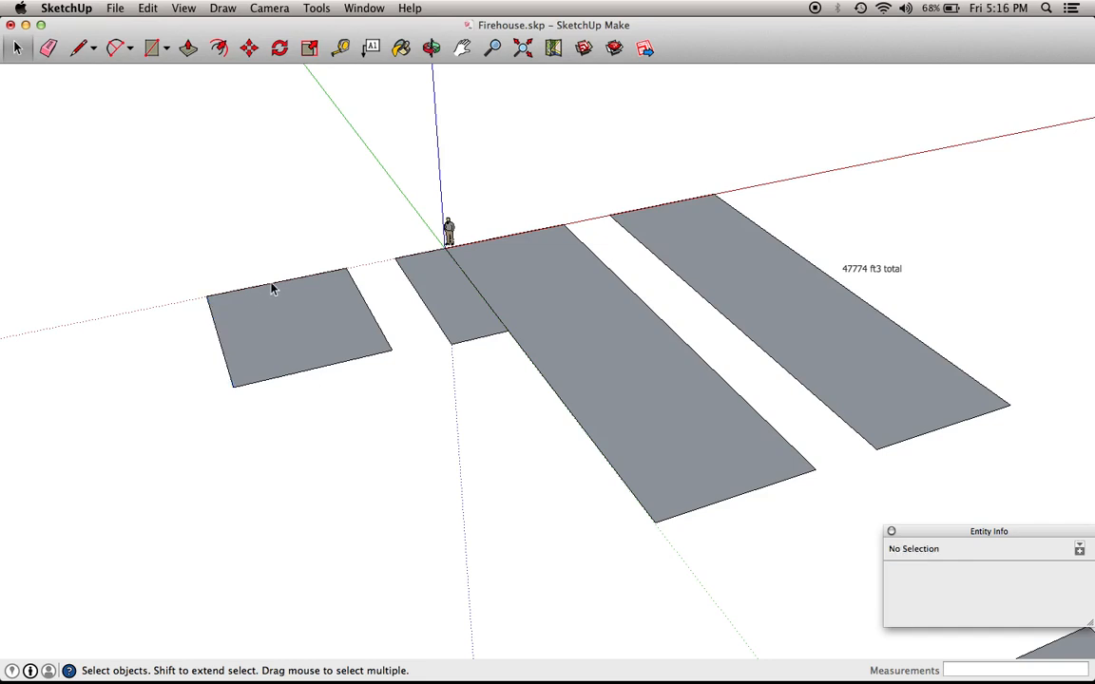
{"action": "left_click", "coordinate": [272, 287]}
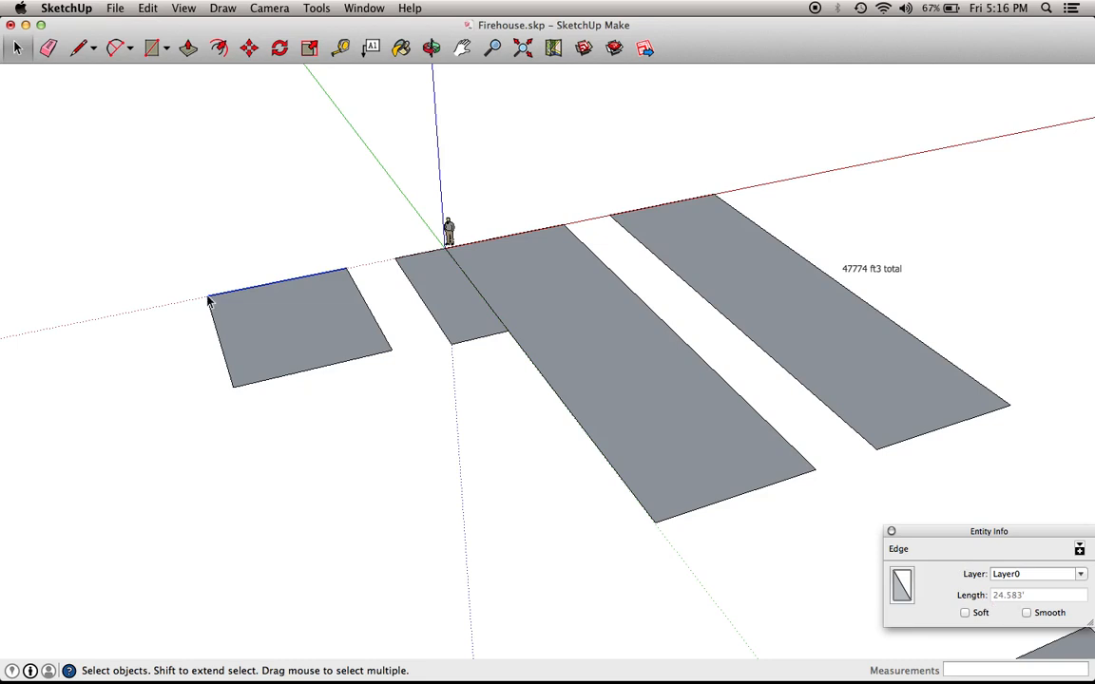
{"action": "left_click", "coordinate": [292, 317]}
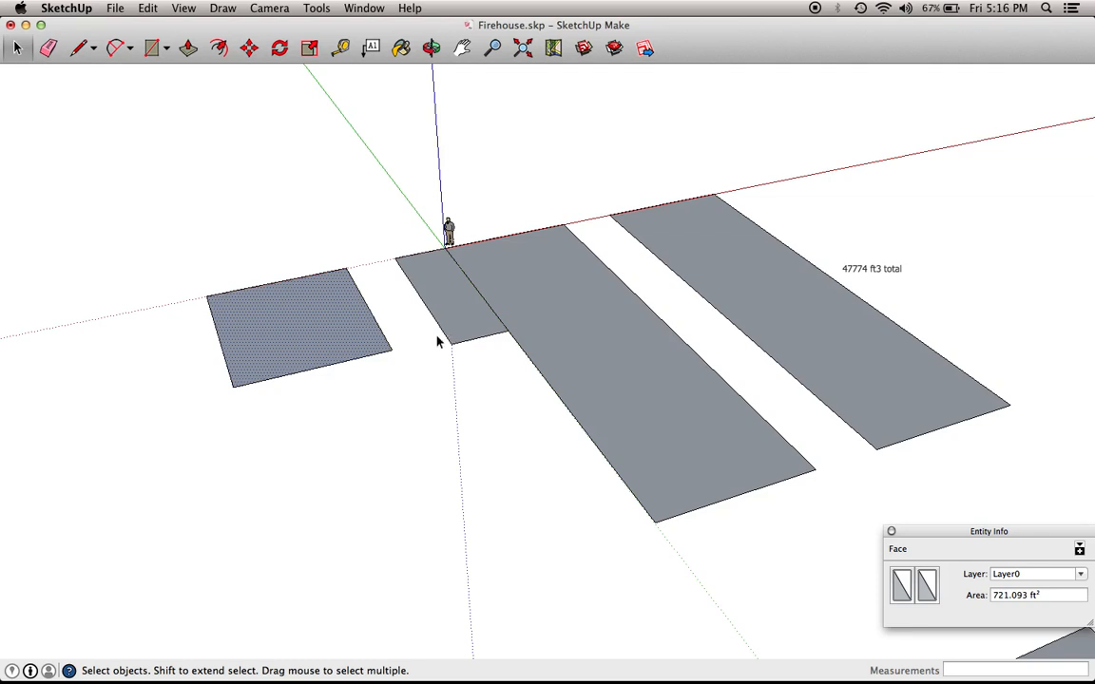
- Select all the flat floor rectangles together with the figure and copy them about 145 ft along the red axis
{"action": "scroll", "coordinate": [388, 360], "scroll_direction": "down", "scroll_amount": 8}
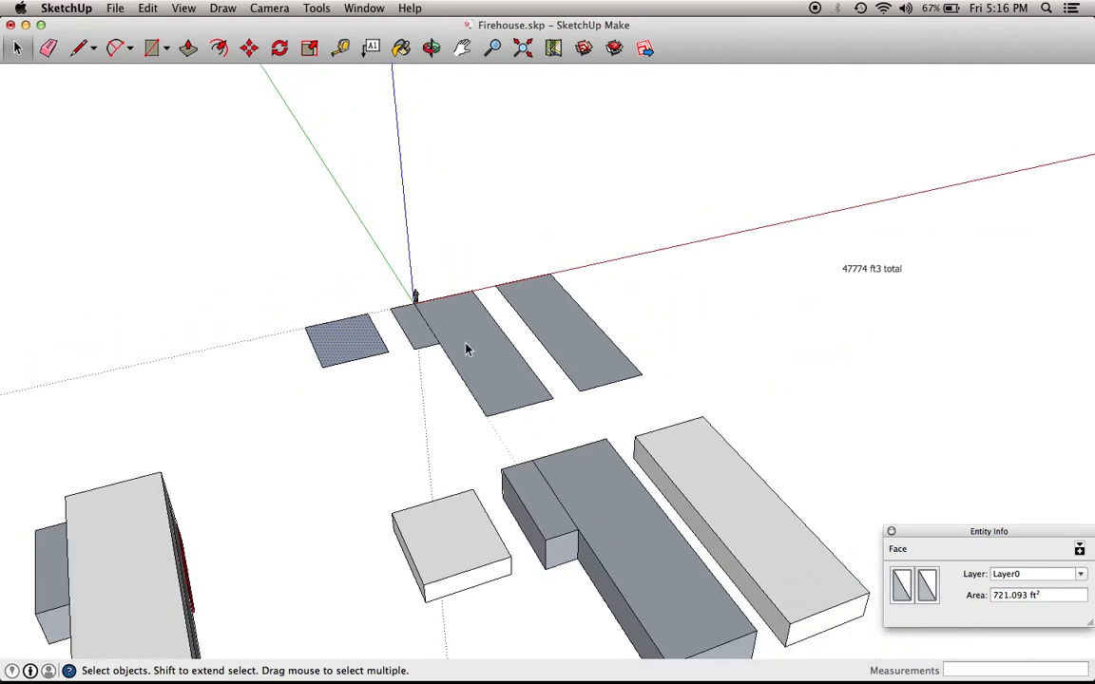
{"action": "left_click_drag", "start_coordinate": [236, 245], "coordinate": [662, 421]}
{"action": "left_click_drag", "start_coordinate": [239, 257], "coordinate": [650, 424]}
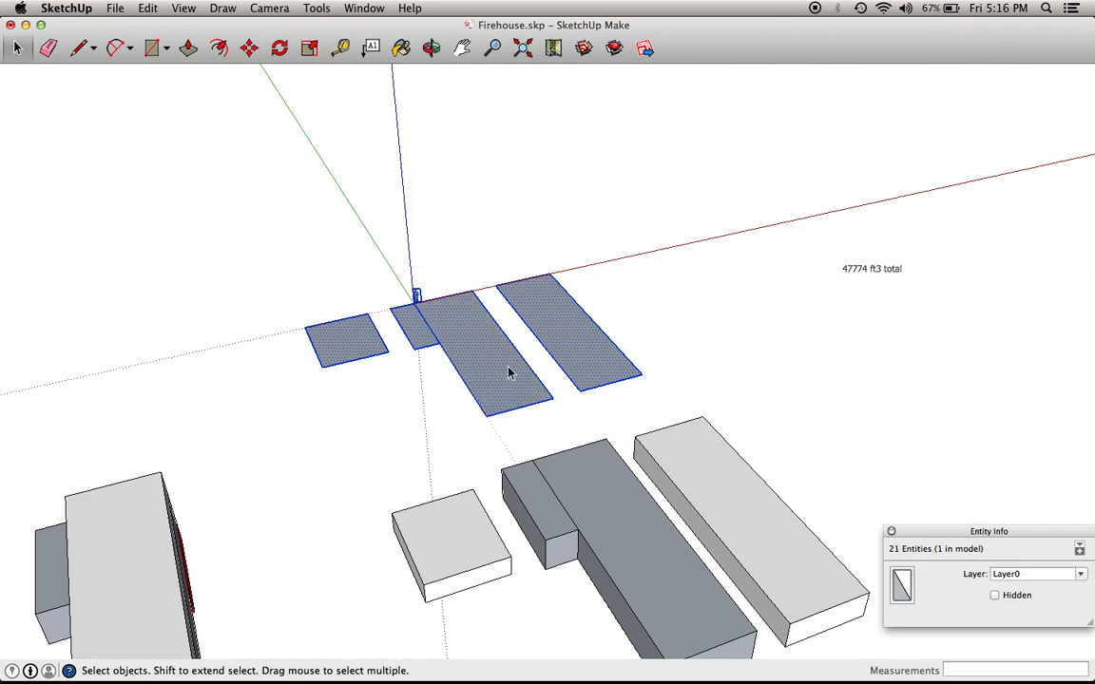
{"action": "key", "text": "super+grave"}
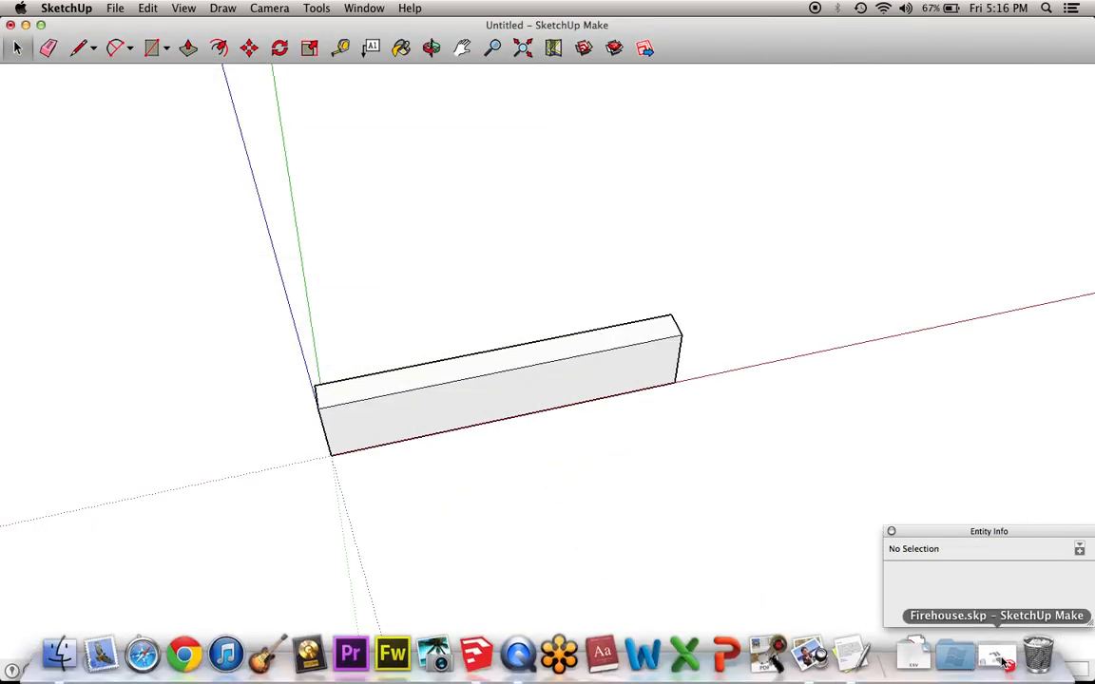
{"action": "left_click", "coordinate": [977, 655]}
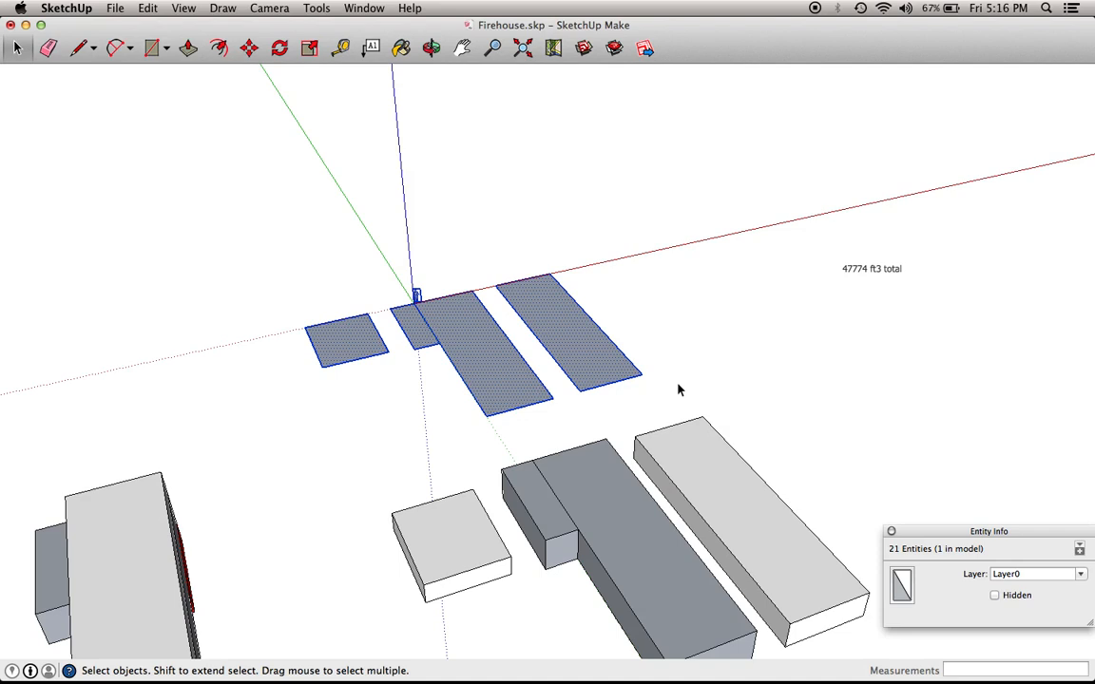
{"action": "key", "text": "m"}
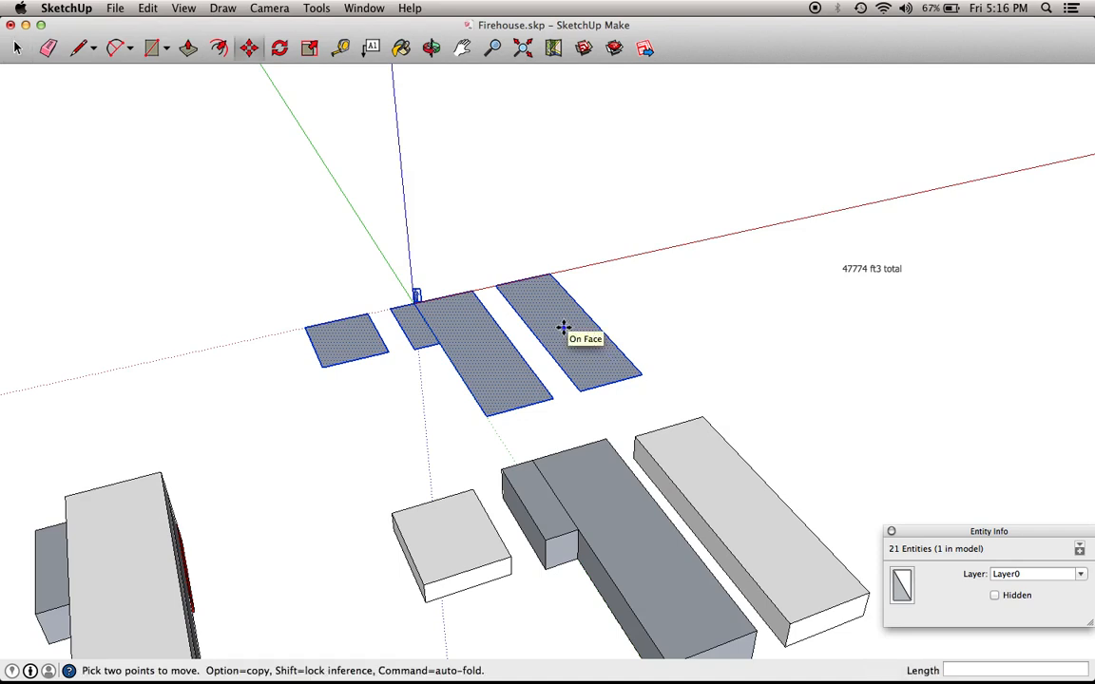
{"action": "left_click_drag", "start_coordinate": [563, 328], "coordinate": [857, 260]}
{"action": "key", "text": "alt"}
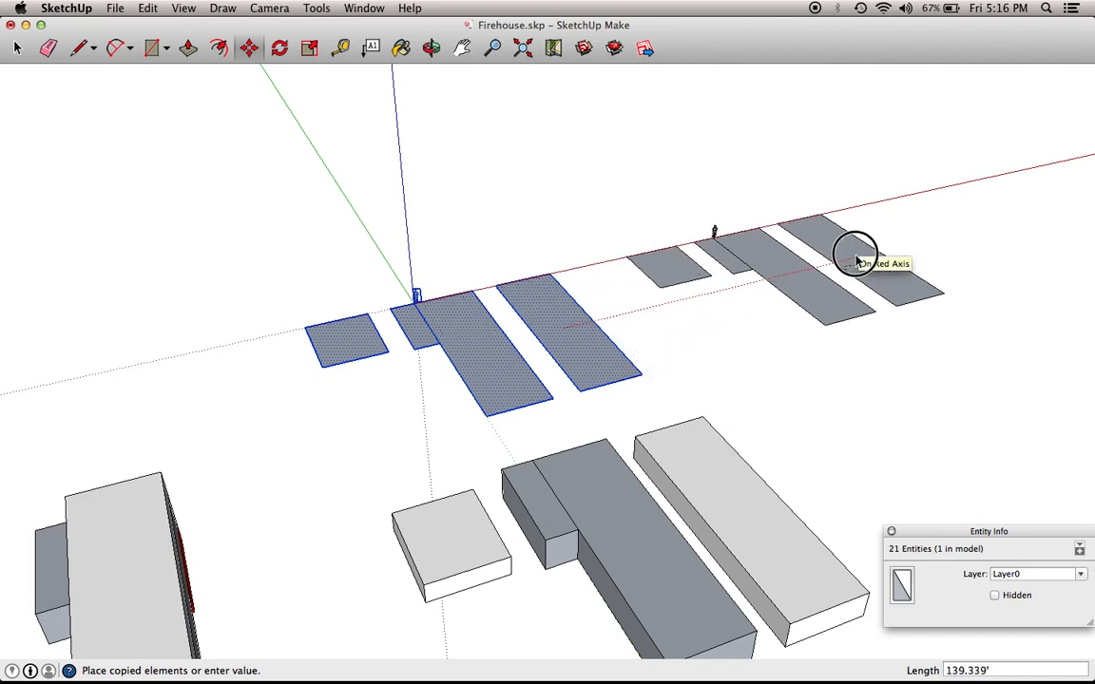
{"action": "left_click", "coordinate": [855, 256]}
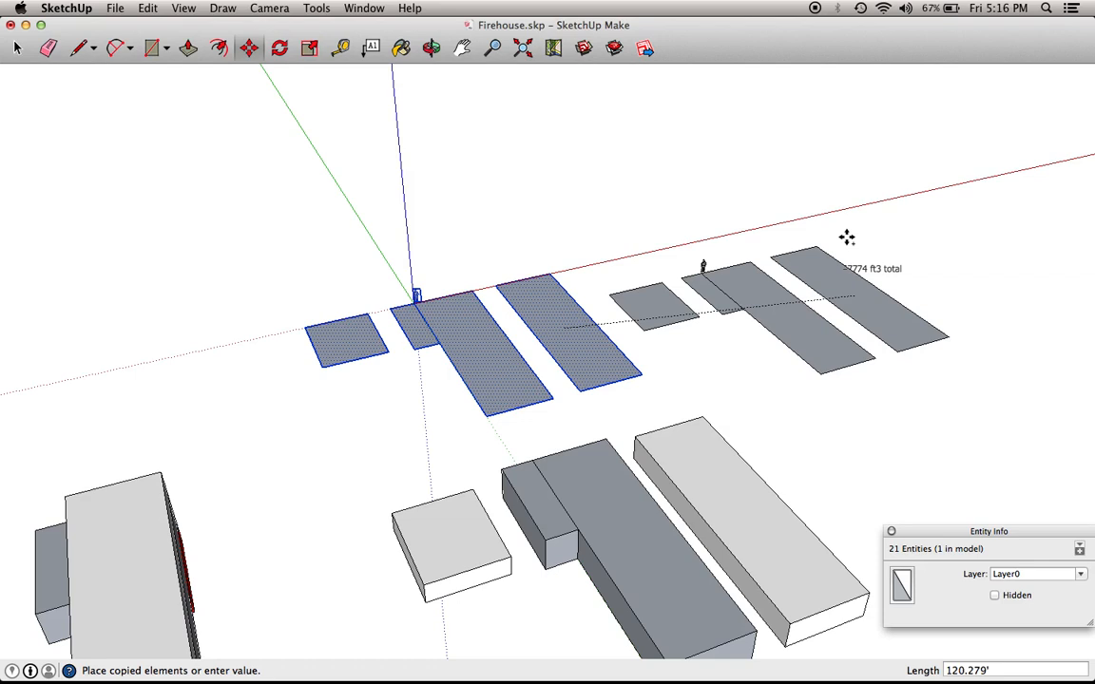
{"action": "left_click", "coordinate": [863, 253]}
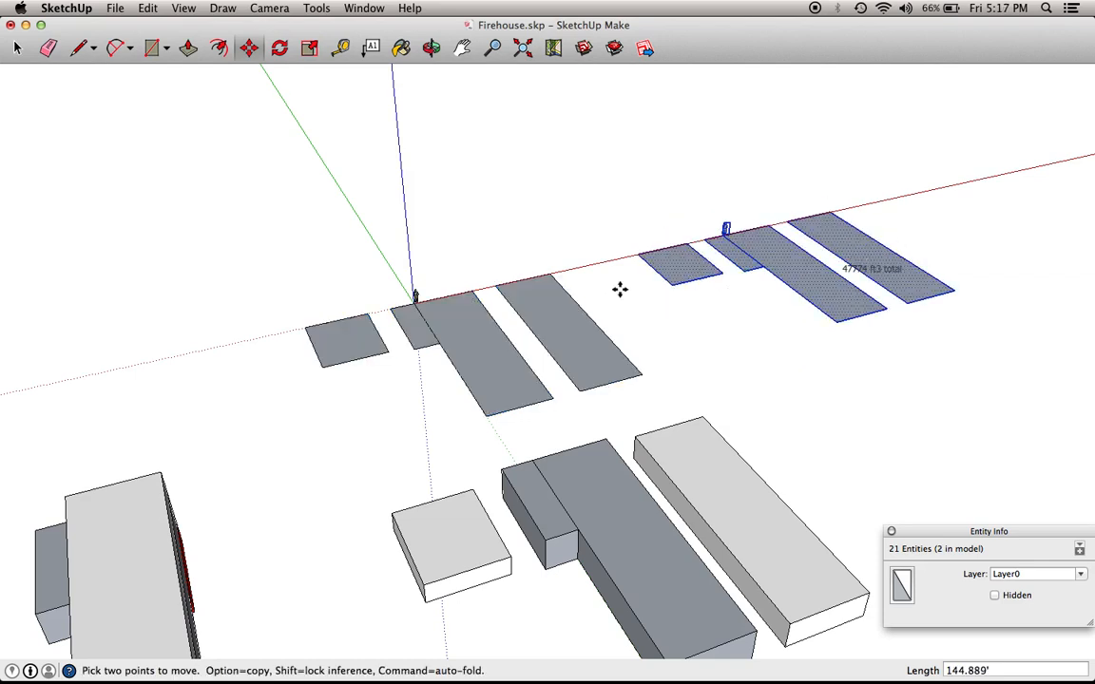
{"action": "key", "text": "space"}
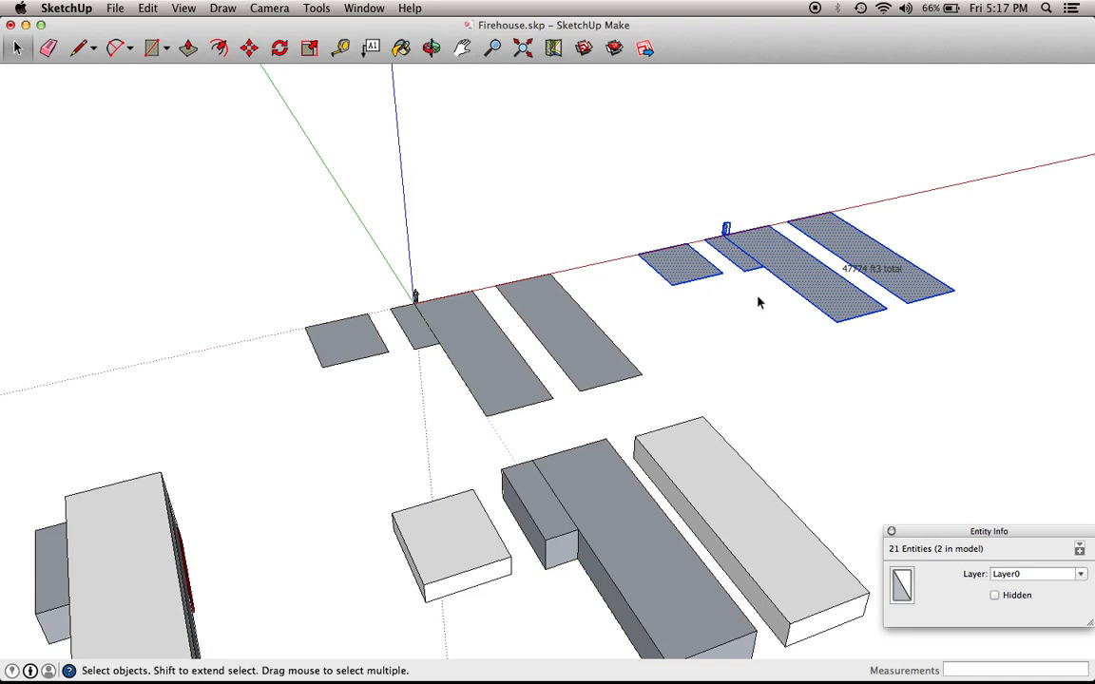
- Draw 8 ft vertical lines up from both corners of the copied detached rectangle's edge facing the other copies
{"action": "scroll", "coordinate": [880, 296], "scroll_direction": "up", "scroll_amount": 3}
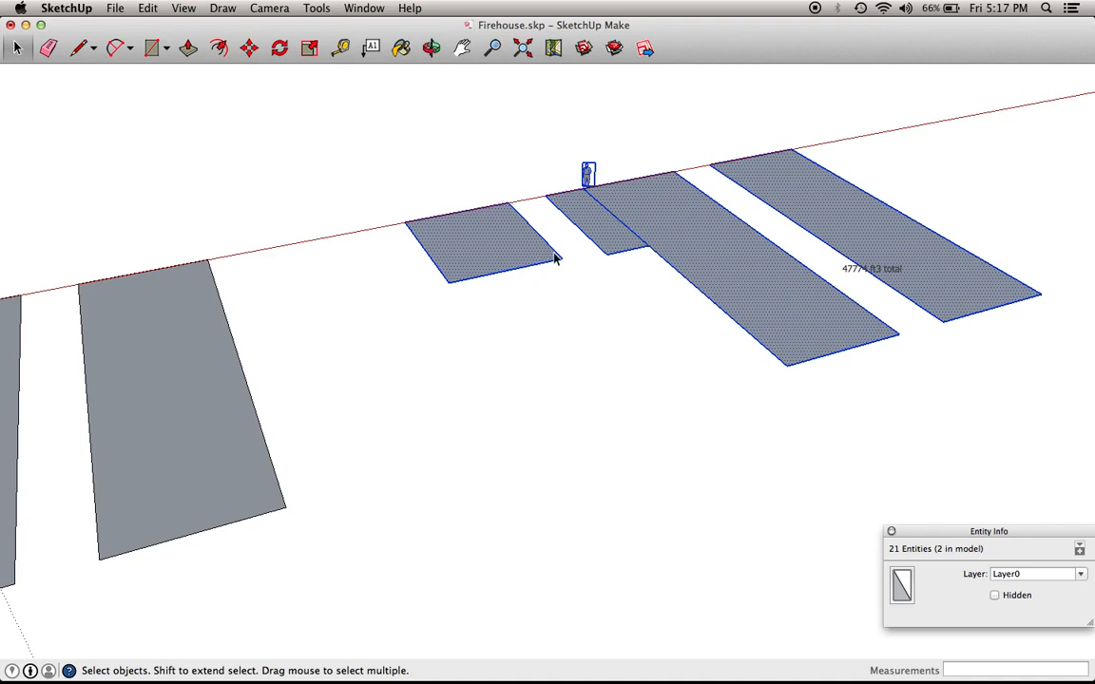
{"action": "key", "text": "l"}
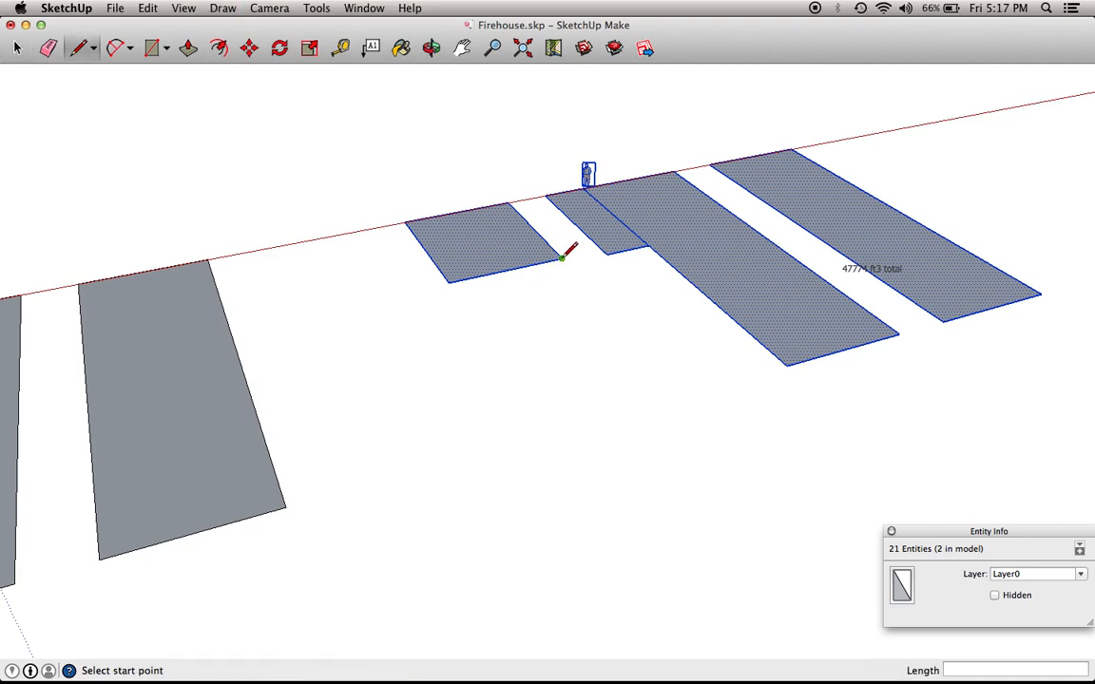
{"action": "left_click", "coordinate": [562, 258]}
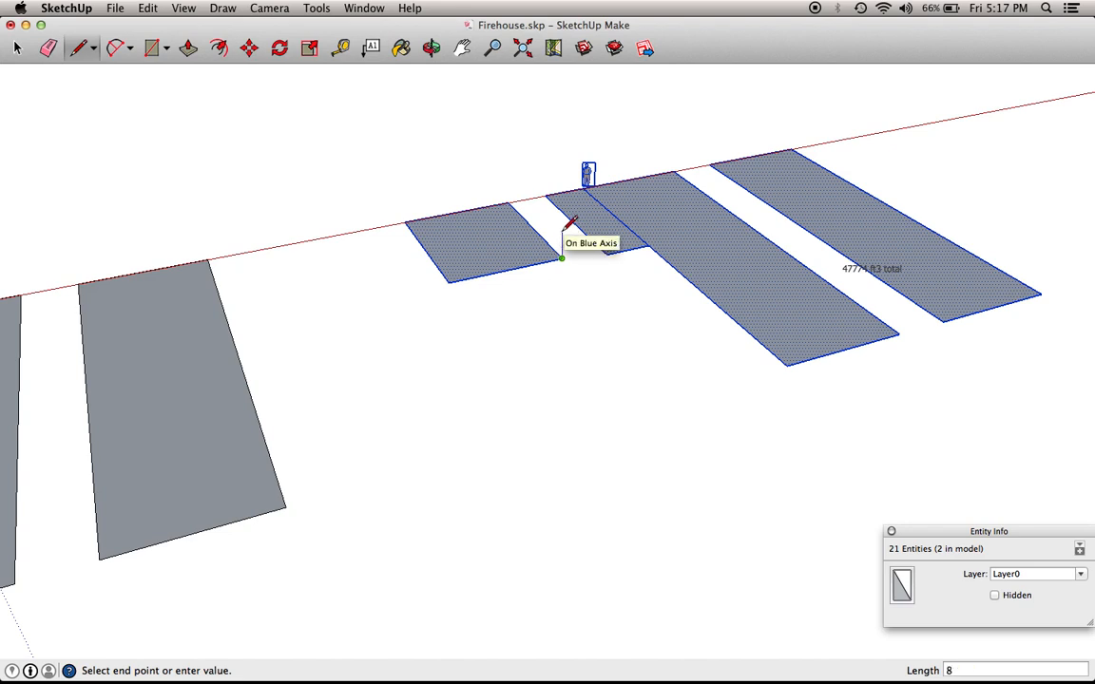
{"action": "left_click", "coordinate": [563, 223]}
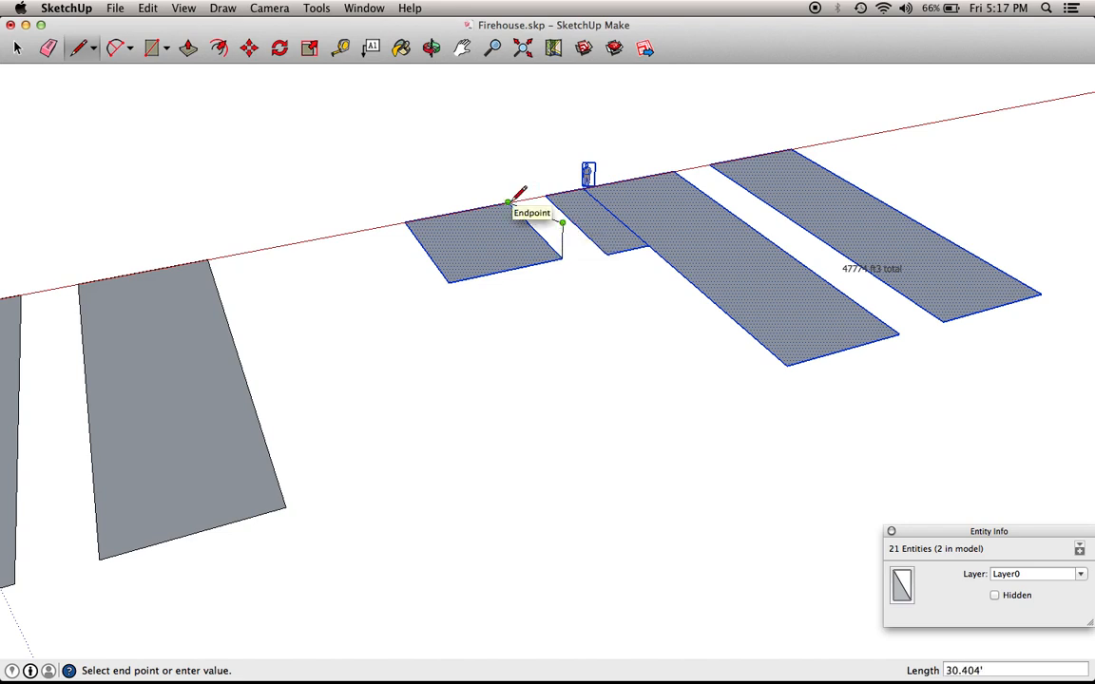
{"action": "left_click", "coordinate": [510, 203]}
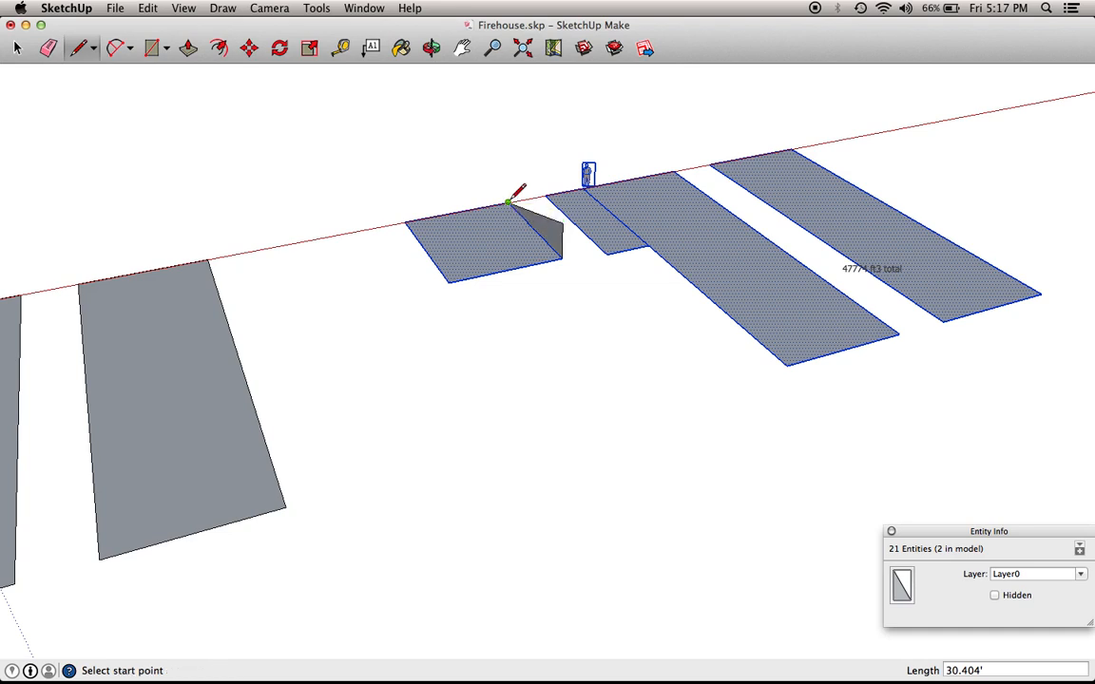
{"action": "key", "text": "super+z"}
{"action": "left_click", "coordinate": [509, 201]}
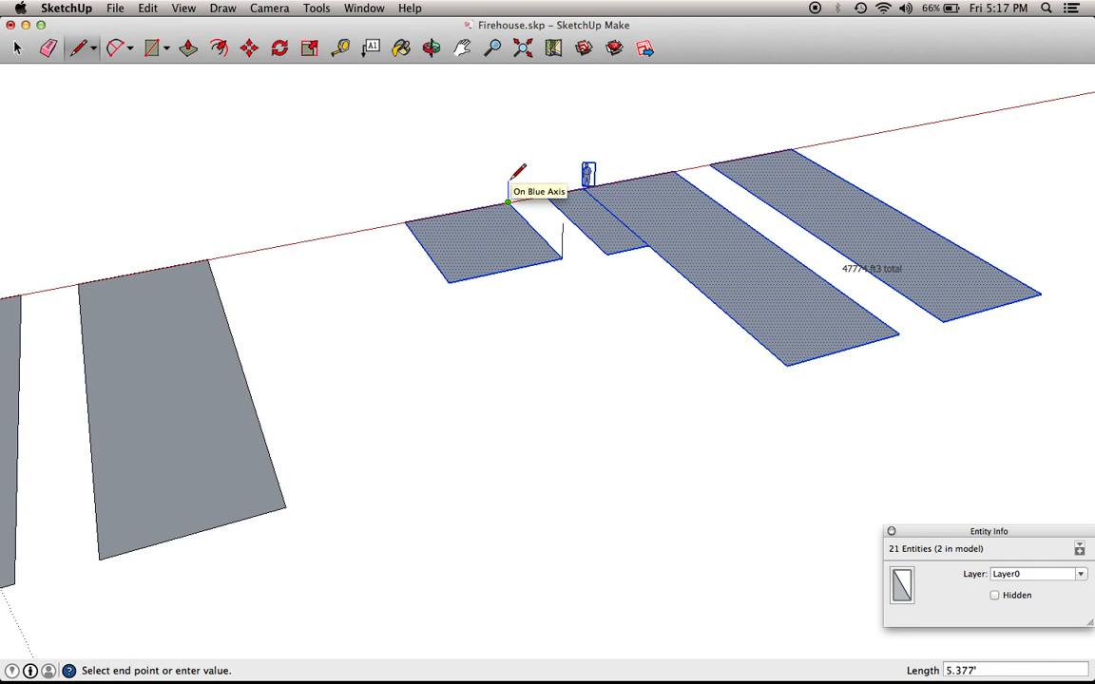
{"action": "type", "text": "8"}
{"action": "left_click", "coordinate": [507, 172]}
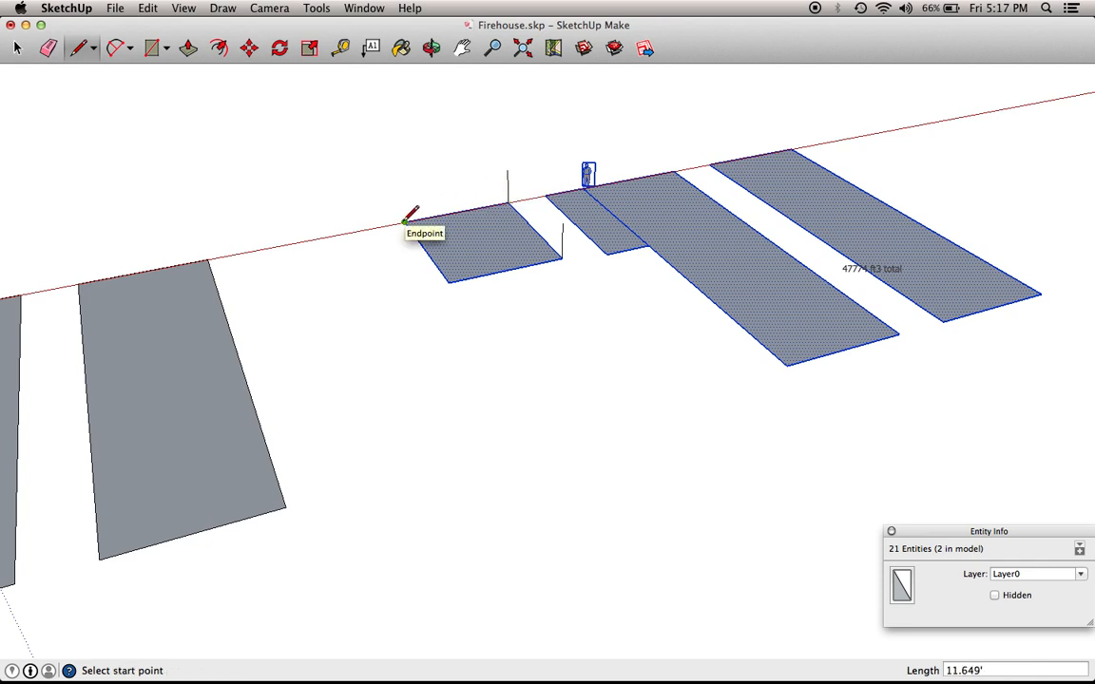
- Draw a third vertical line at the rectangle's other red-axis corner and join the line tops to form two adjoining walls
{"action": "left_click", "coordinate": [405, 221]}
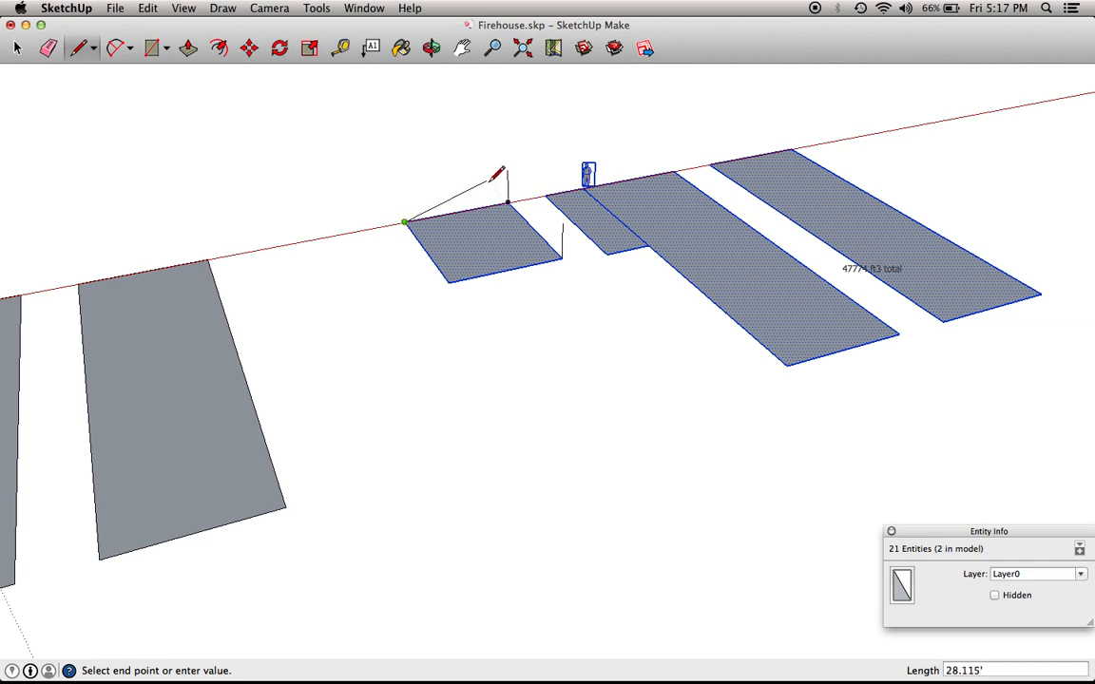
{"action": "left_click", "coordinate": [402, 188]}
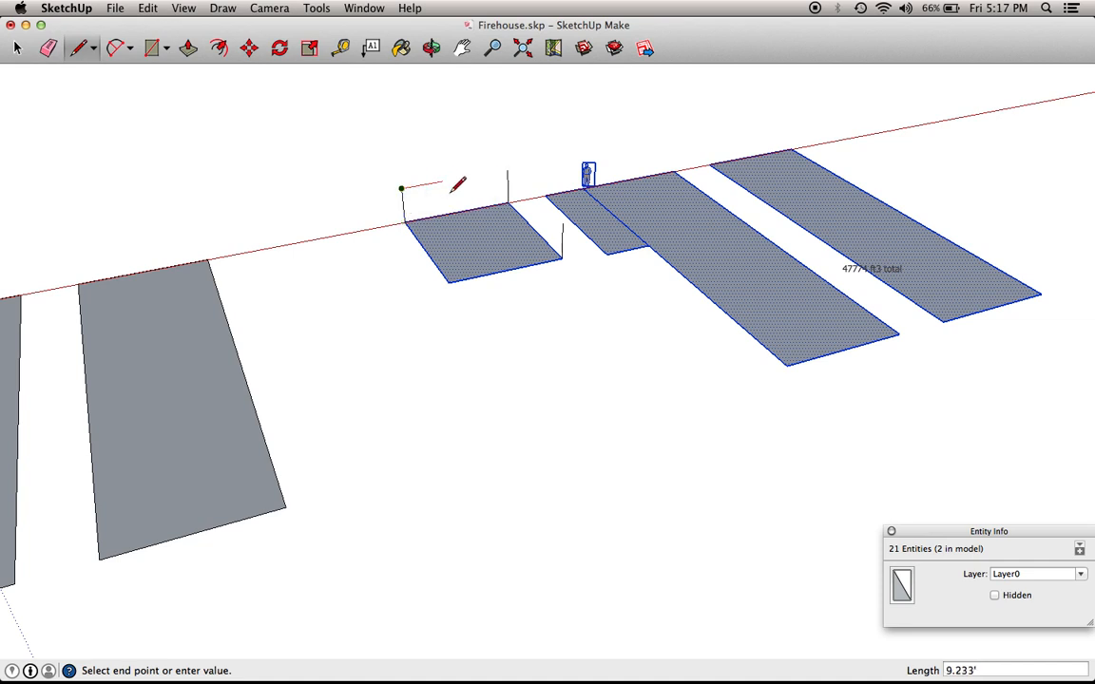
{"action": "left_click", "coordinate": [507, 171]}
{"action": "left_click", "coordinate": [507, 171]}
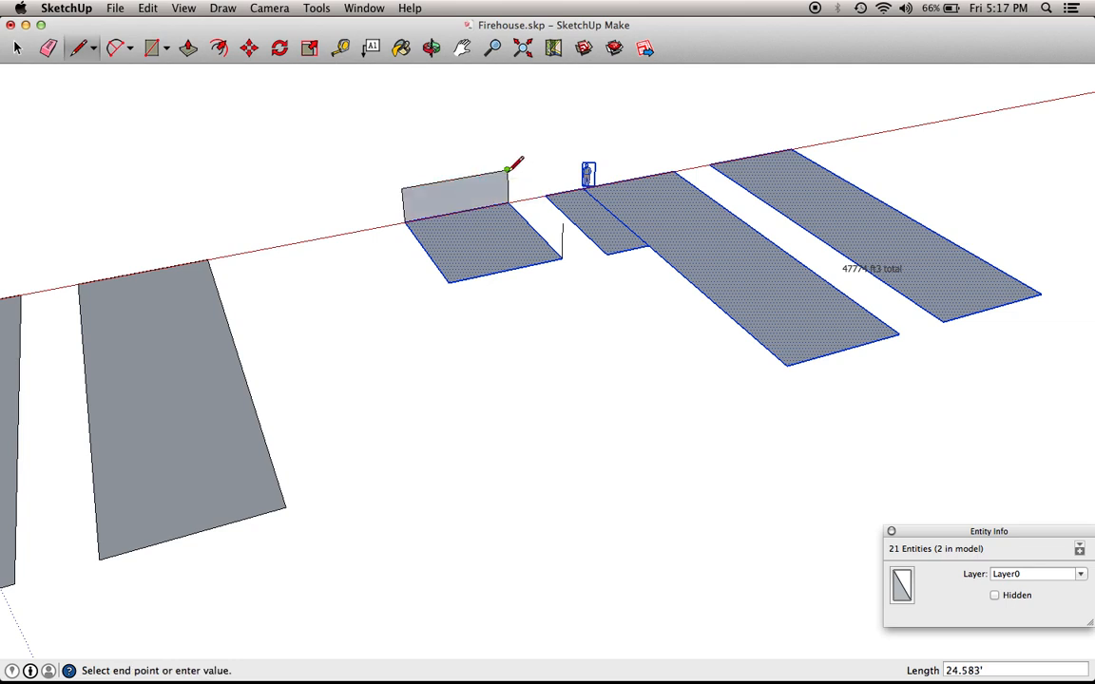
{"action": "left_click", "coordinate": [562, 223]}
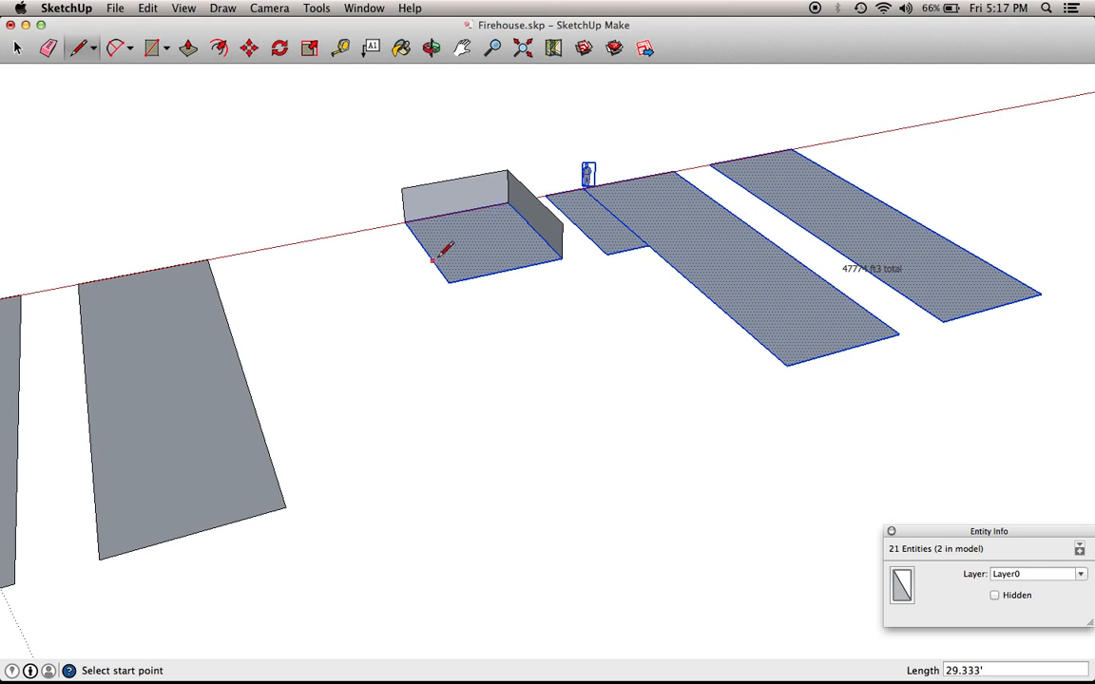
{"action": "key", "text": "space"}
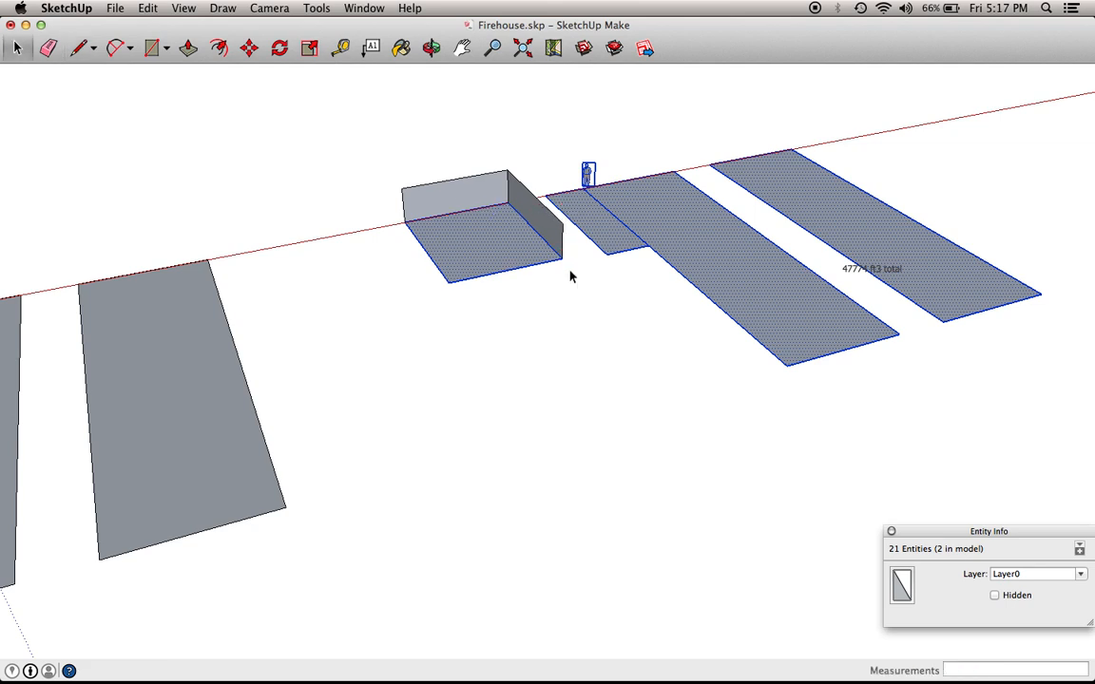
- Examine the three separate extruded floor volumes from the top view and from an angled view
{"action": "scroll", "coordinate": [507, 333], "scroll_direction": "down", "scroll_amount": 5}
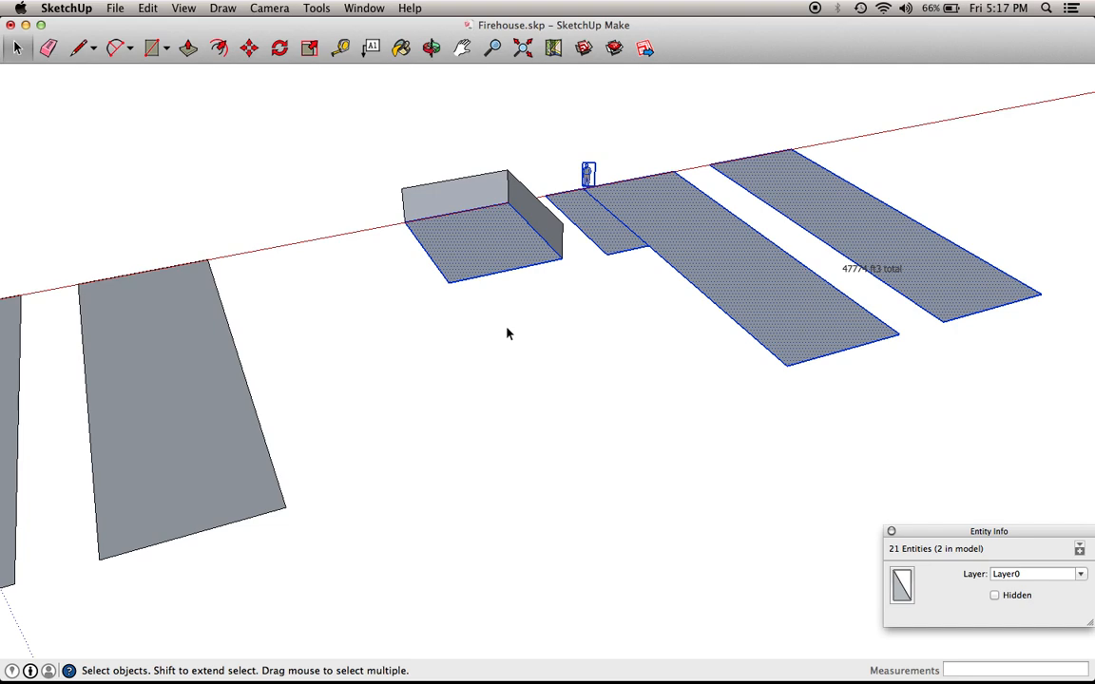
{"action": "scroll", "coordinate": [416, 548], "scroll_direction": "up", "scroll_amount": 5}
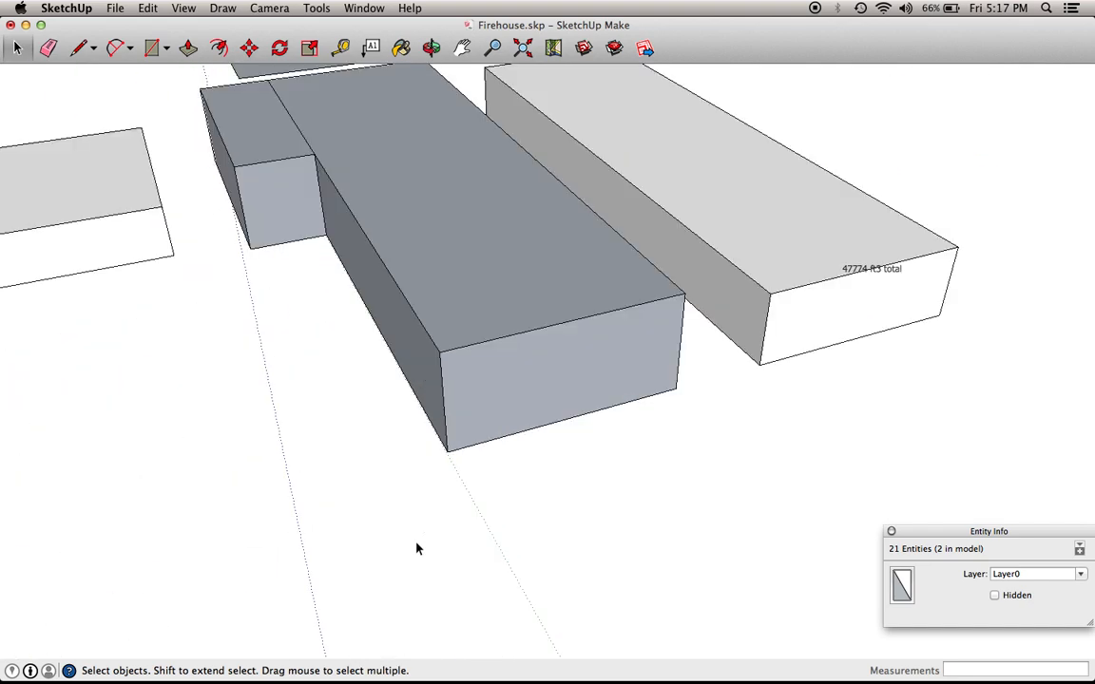
{"action": "scroll", "coordinate": [416, 548], "scroll_direction": "down", "scroll_amount": 3}
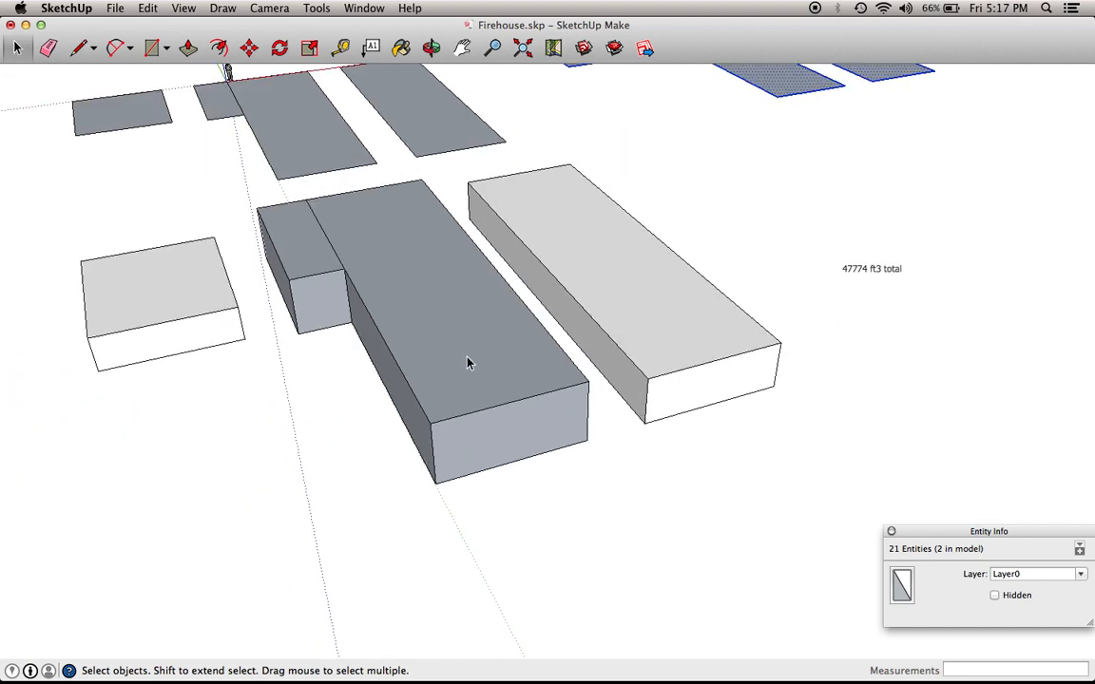
{"action": "key", "text": "super+2"}
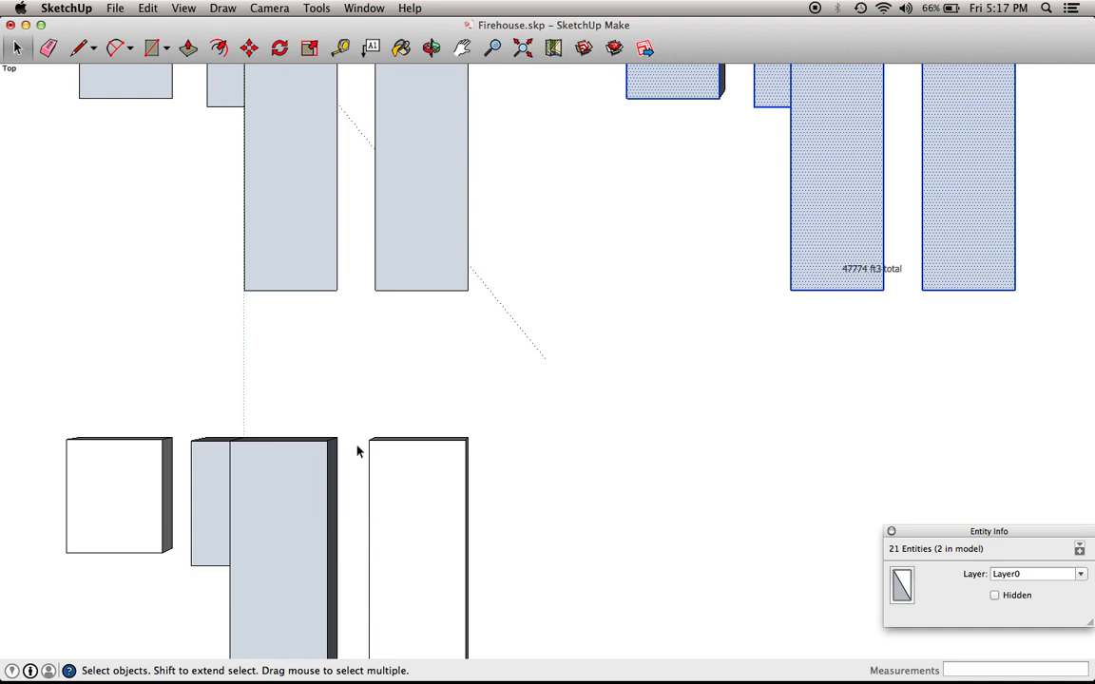
{"action": "left_click", "coordinate": [460, 48]}
{"action": "left_click_drag", "start_coordinate": [321, 555], "coordinate": [596, 266]}
{"action": "left_click", "coordinate": [430, 48]}
{"action": "left_click_drag", "start_coordinate": [416, 330], "coordinate": [774, 35]}
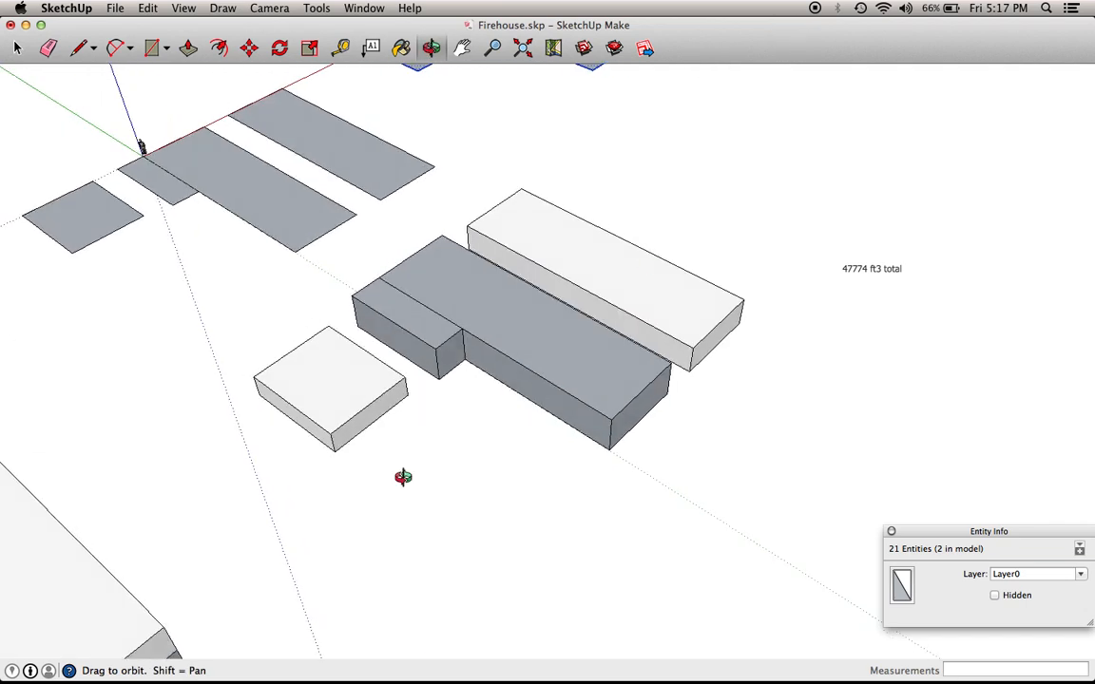
{"action": "left_click_drag", "start_coordinate": [285, 380], "coordinate": [237, 358]}
{"action": "key", "text": "space"}
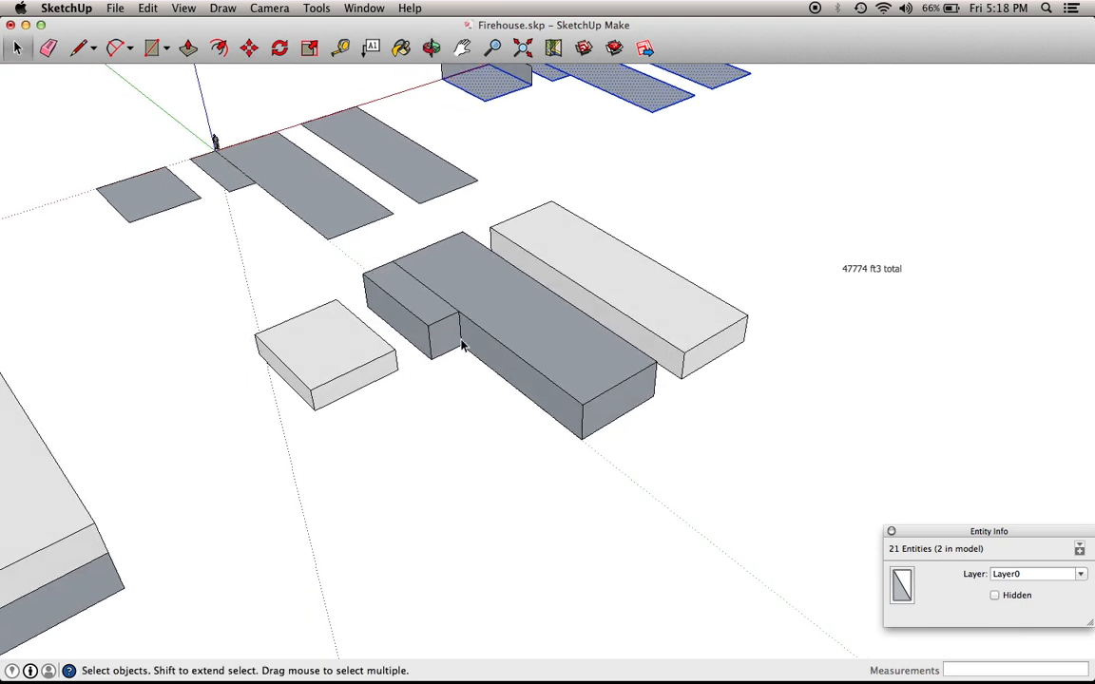
- Check the combined area of the middle L-shaped volume's outer wall faces on several sides, and clear the selection
{"action": "scroll", "coordinate": [466, 354], "scroll_direction": "up", "scroll_amount": 4}
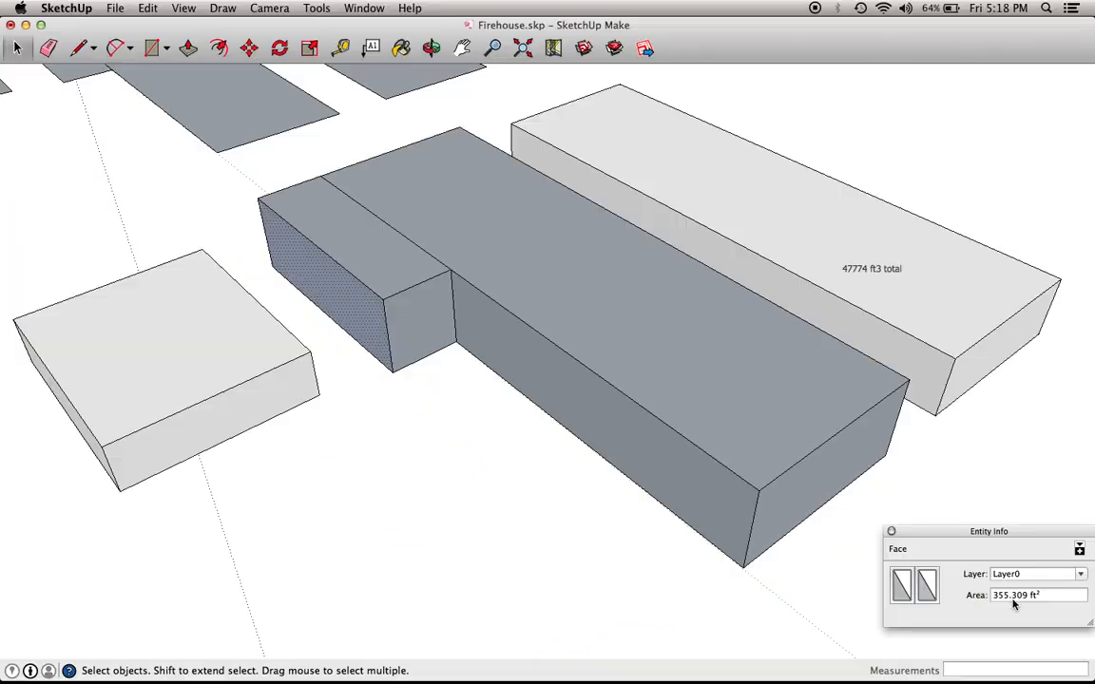
{"action": "left_click", "coordinate": [397, 326]}
{"action": "left_click", "coordinate": [570, 387], "text": "shift"}
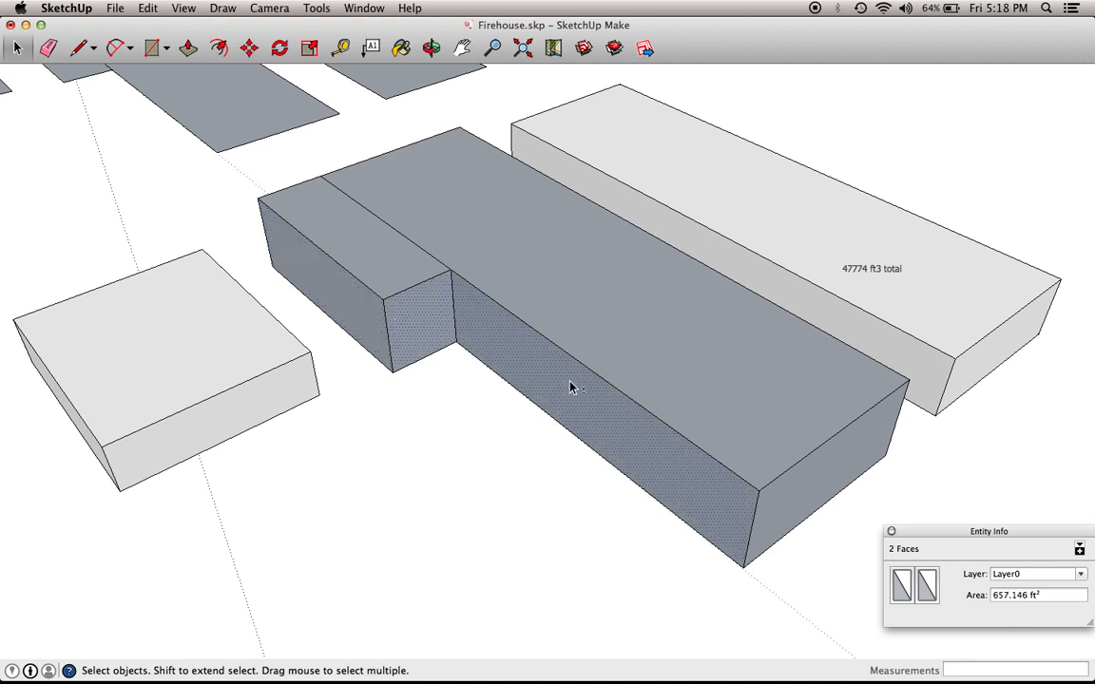
{"action": "left_click", "coordinate": [844, 470], "text": "shift"}
{"action": "left_click", "coordinate": [359, 321], "text": "shift"}
{"action": "key", "text": "o"}
{"action": "left_click_drag", "start_coordinate": [342, 195], "coordinate": [935, 188]}
{"action": "key", "text": "space"}
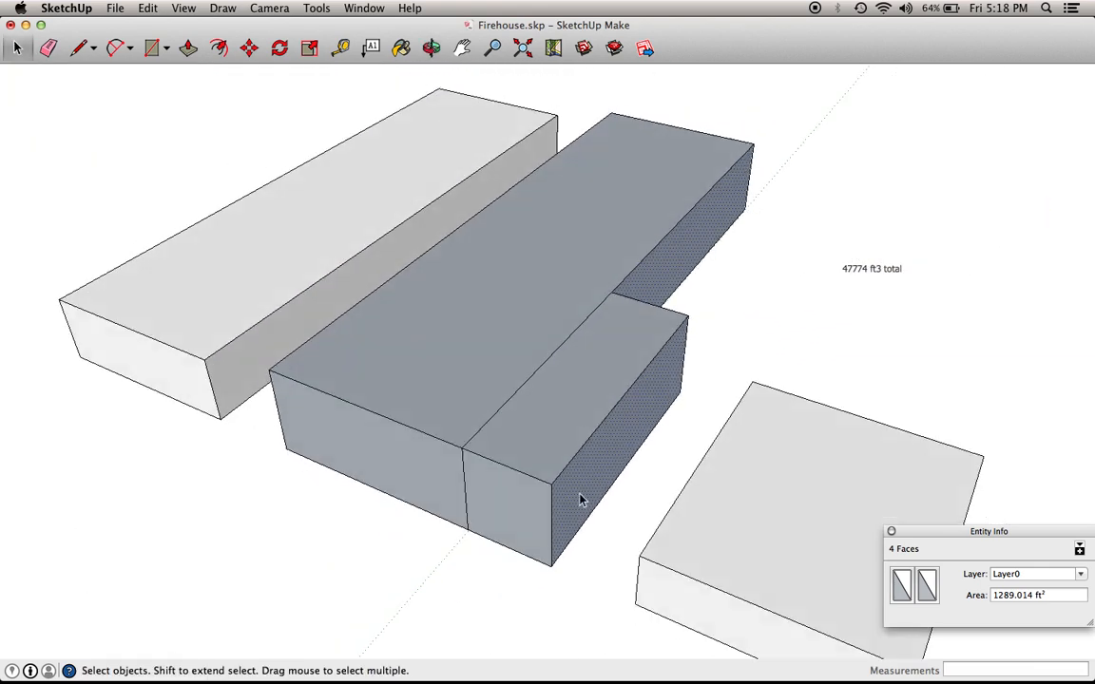
{"action": "left_click", "coordinate": [521, 518], "text": "shift"}
{"action": "left_click", "coordinate": [367, 452], "text": "shift"}
{"action": "left_click", "coordinate": [761, 269]}
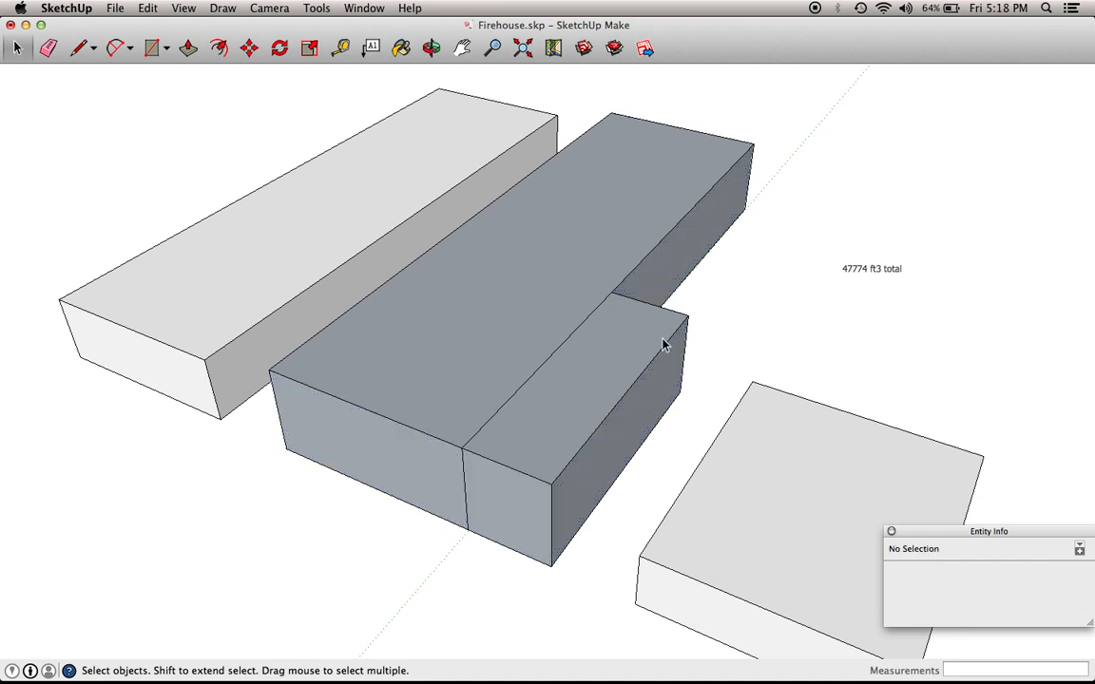
- Examine the stacked firehouse volume with the red lower level from several sides
{"action": "scroll", "coordinate": [662, 342], "scroll_direction": "down", "scroll_amount": 6}
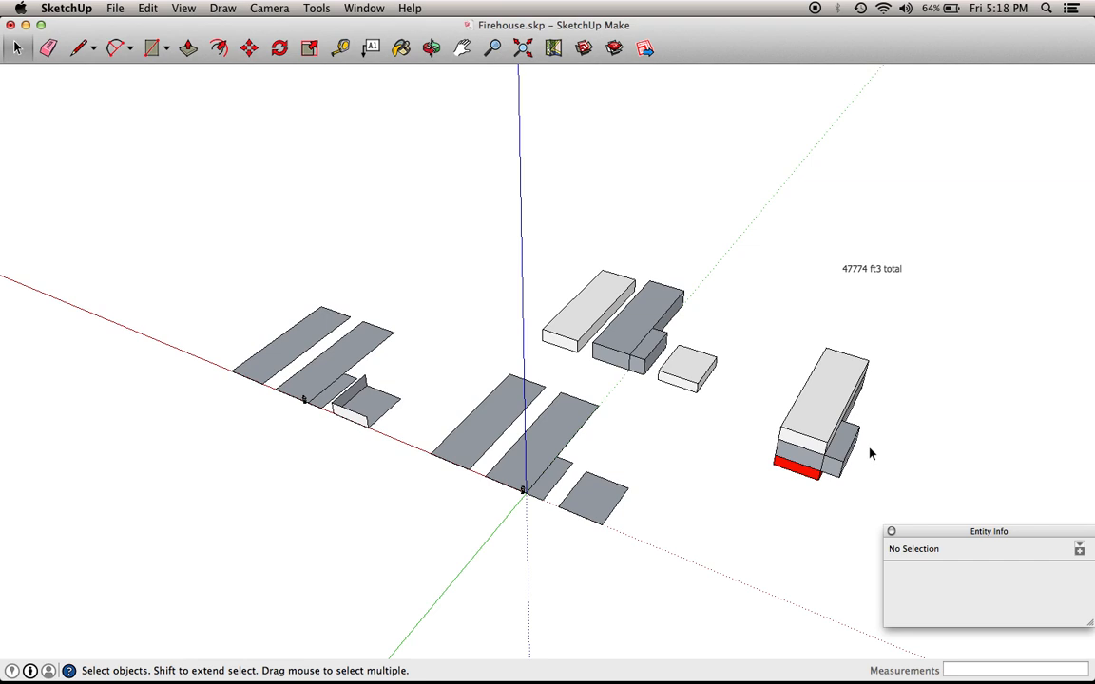
{"action": "scroll", "coordinate": [807, 432], "scroll_direction": "up", "scroll_amount": 8}
{"action": "scroll", "coordinate": [811, 430], "scroll_direction": "down", "scroll_amount": 5}
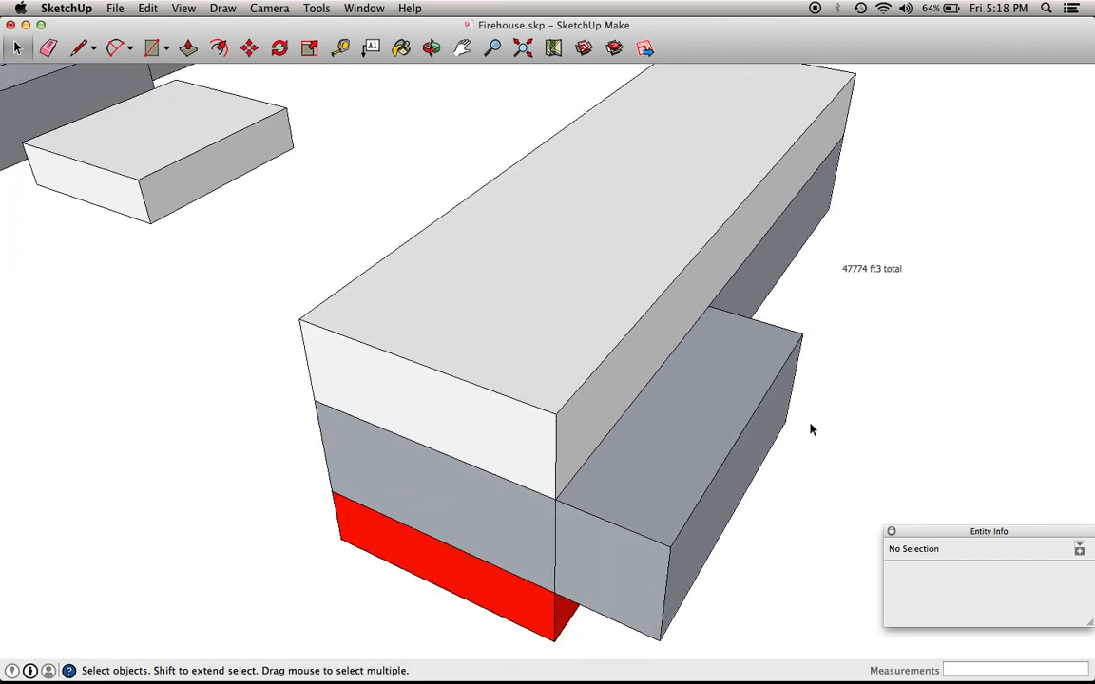
{"action": "left_click", "coordinate": [431, 48]}
{"action": "left_click_drag", "start_coordinate": [723, 269], "coordinate": [80, 195]}
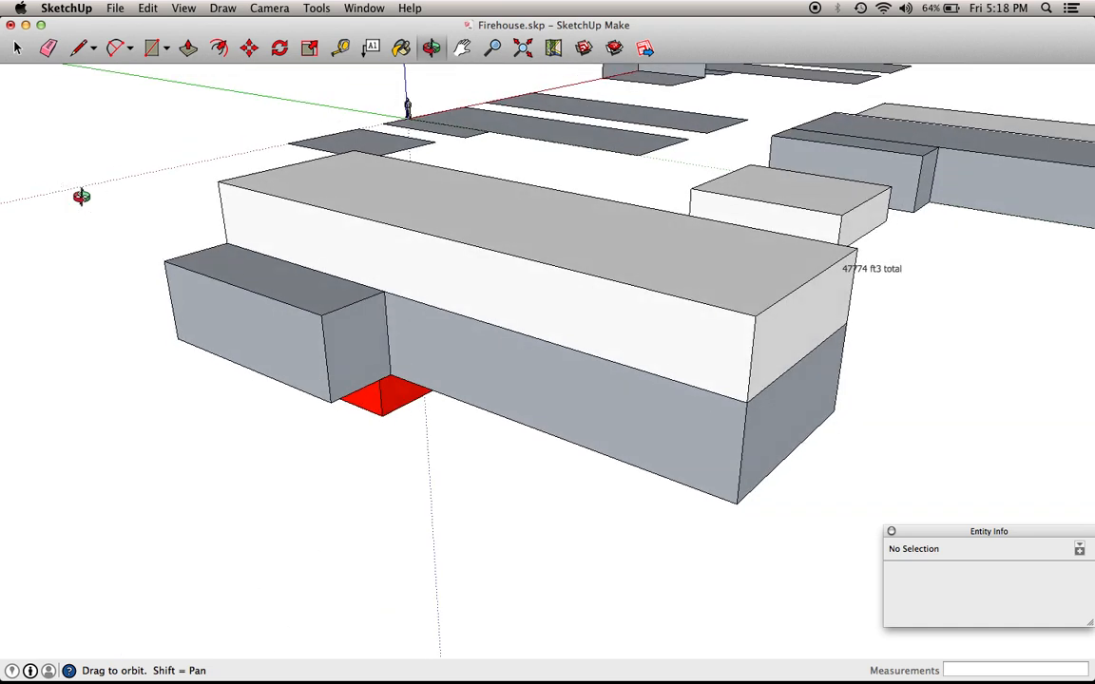
{"action": "left_click_drag", "start_coordinate": [650, 320], "coordinate": [190, 313]}
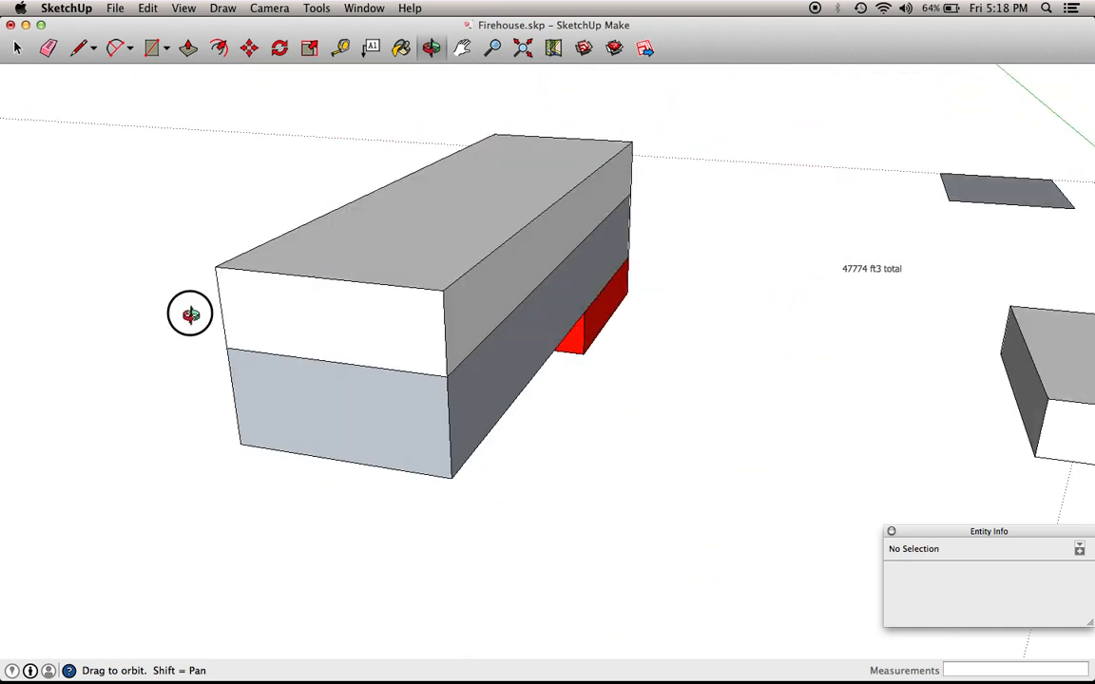
- Check the areas of the front and top faces of the long rectangular volume beside the L-shaped one
{"action": "scroll", "coordinate": [617, 350], "scroll_direction": "down", "scroll_amount": 5}
{"action": "scroll", "coordinate": [957, 443], "scroll_direction": "up", "scroll_amount": 6}
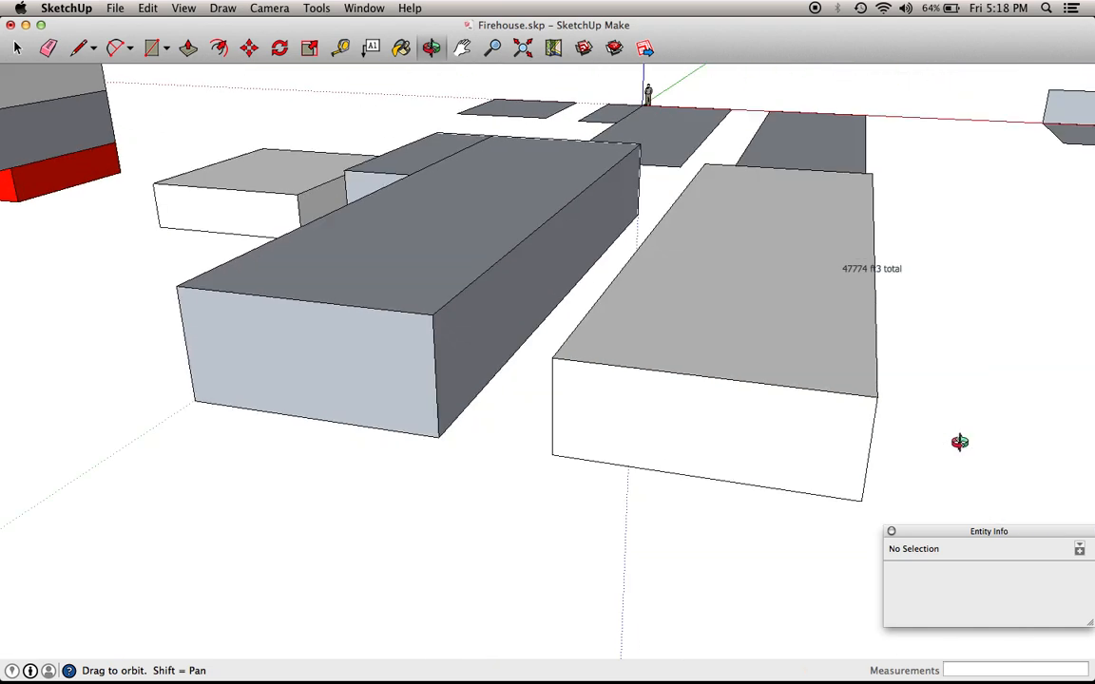
{"action": "key", "text": "space"}
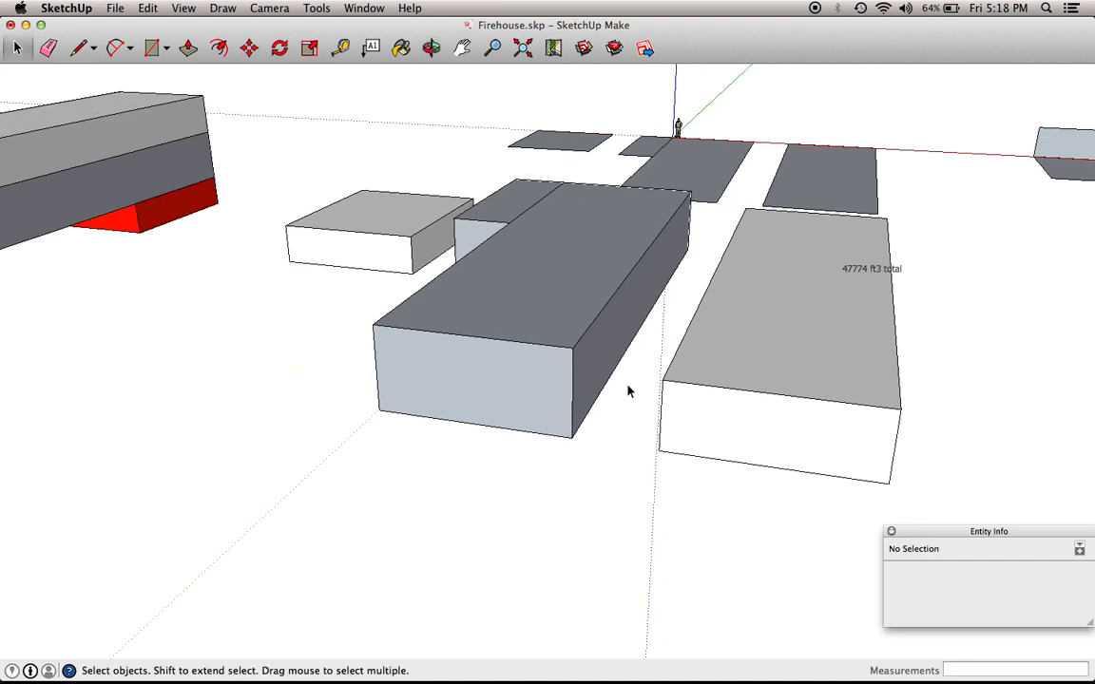
{"action": "left_click", "coordinate": [722, 421]}
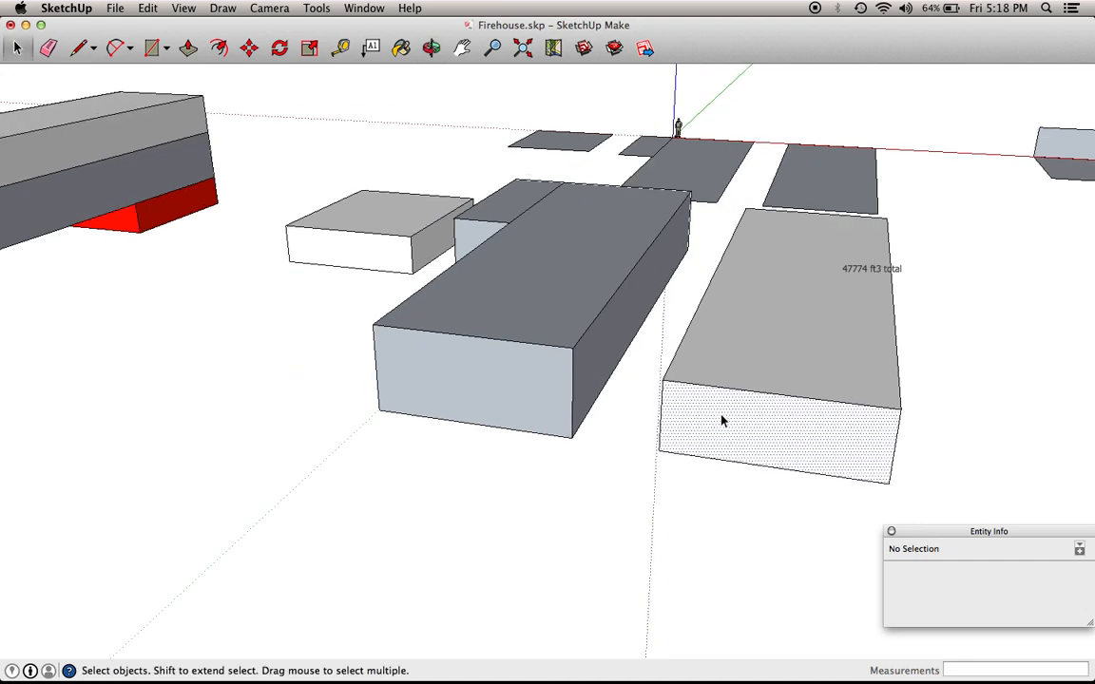
{"action": "left_click", "coordinate": [821, 307]}
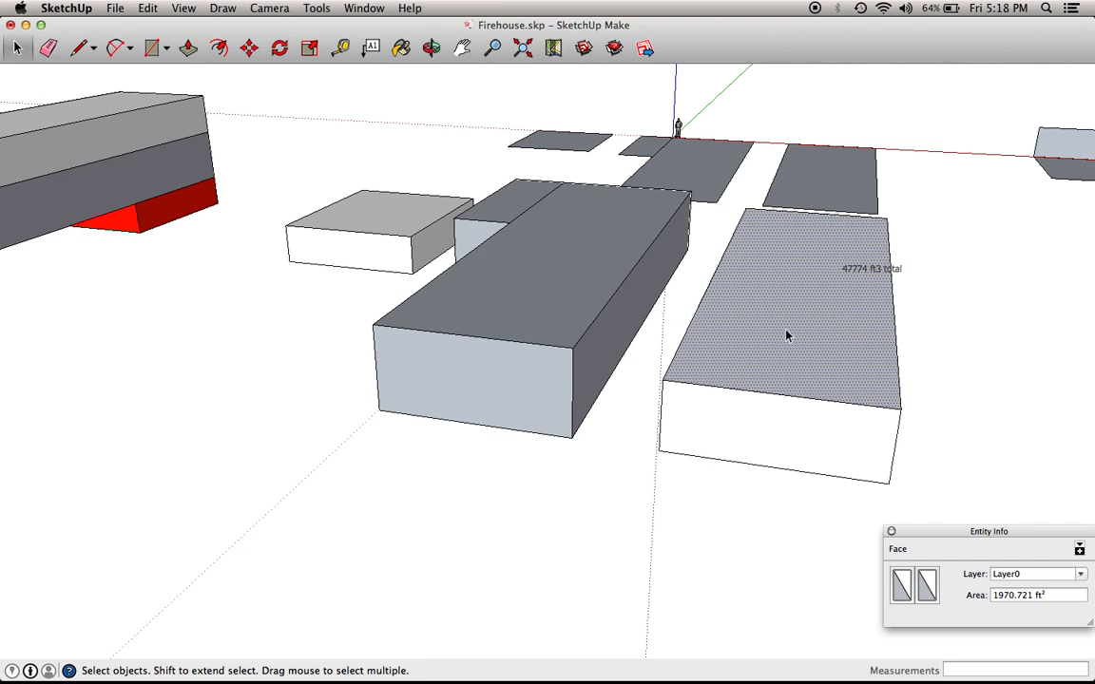
- From the top view, make all the faces and edges of the long rectangular volume into one group
{"action": "key", "text": "super+2"}
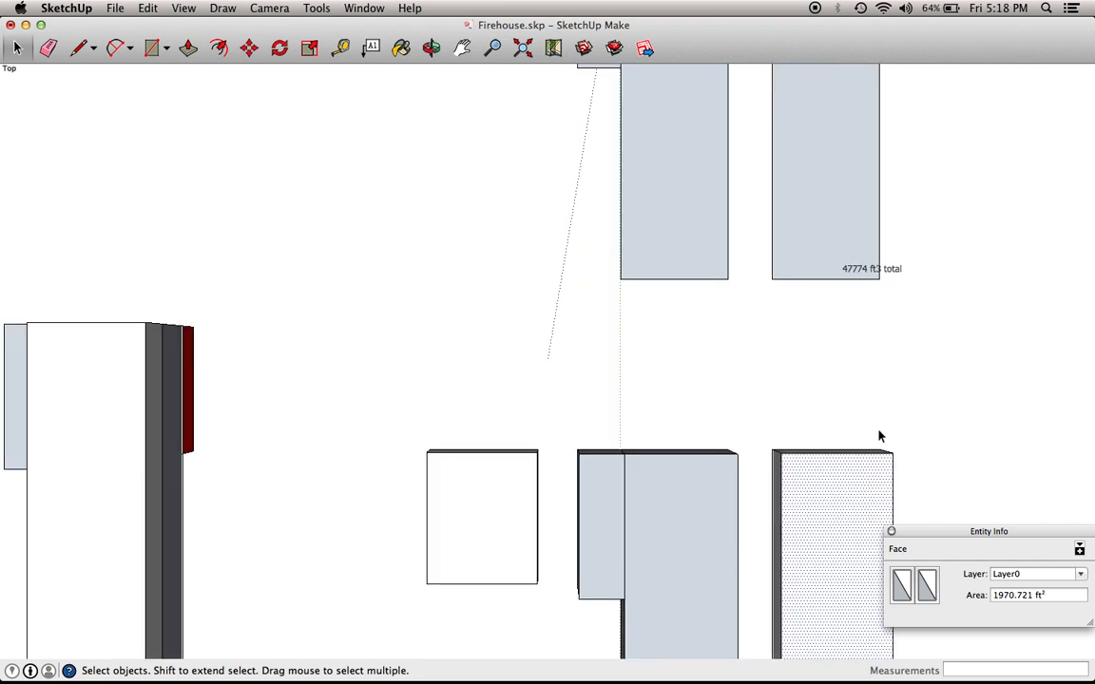
{"action": "left_click", "coordinate": [459, 44]}
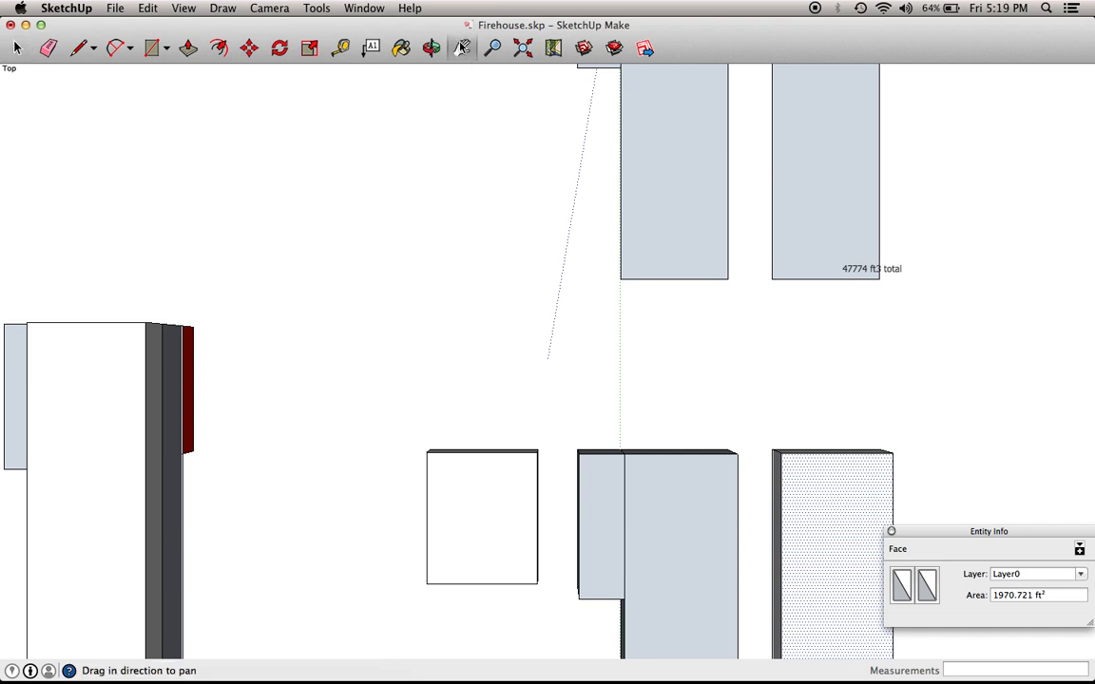
{"action": "left_click_drag", "start_coordinate": [833, 437], "coordinate": [681, 176]}
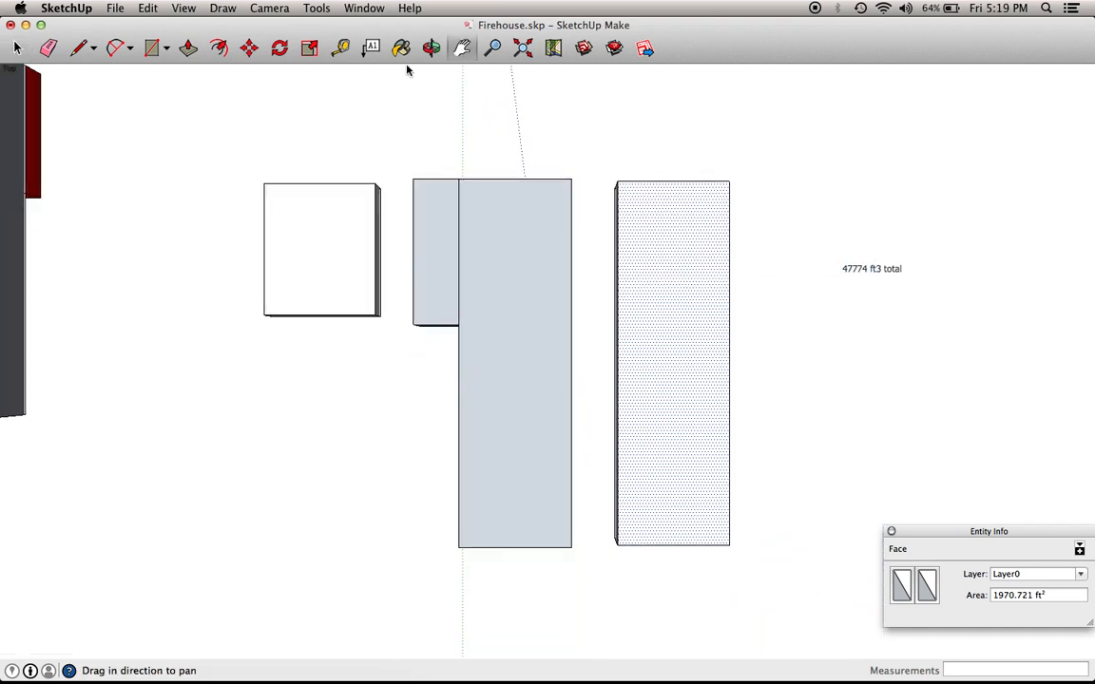
{"action": "key", "text": "space"}
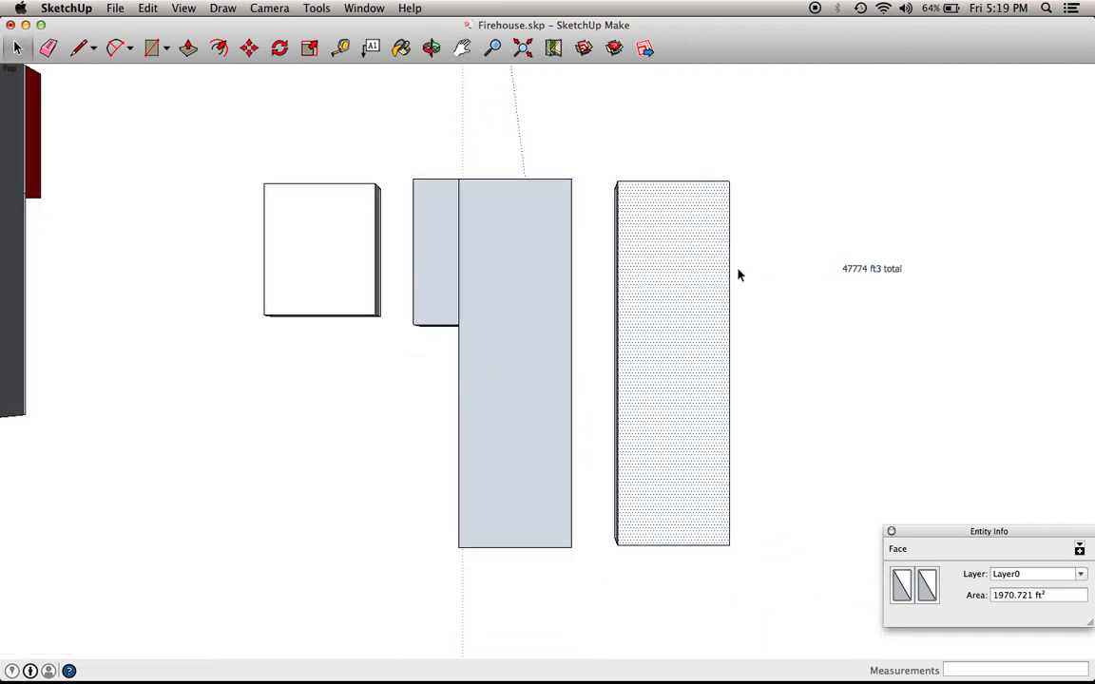
{"action": "left_click_drag", "start_coordinate": [584, 133], "coordinate": [798, 613]}
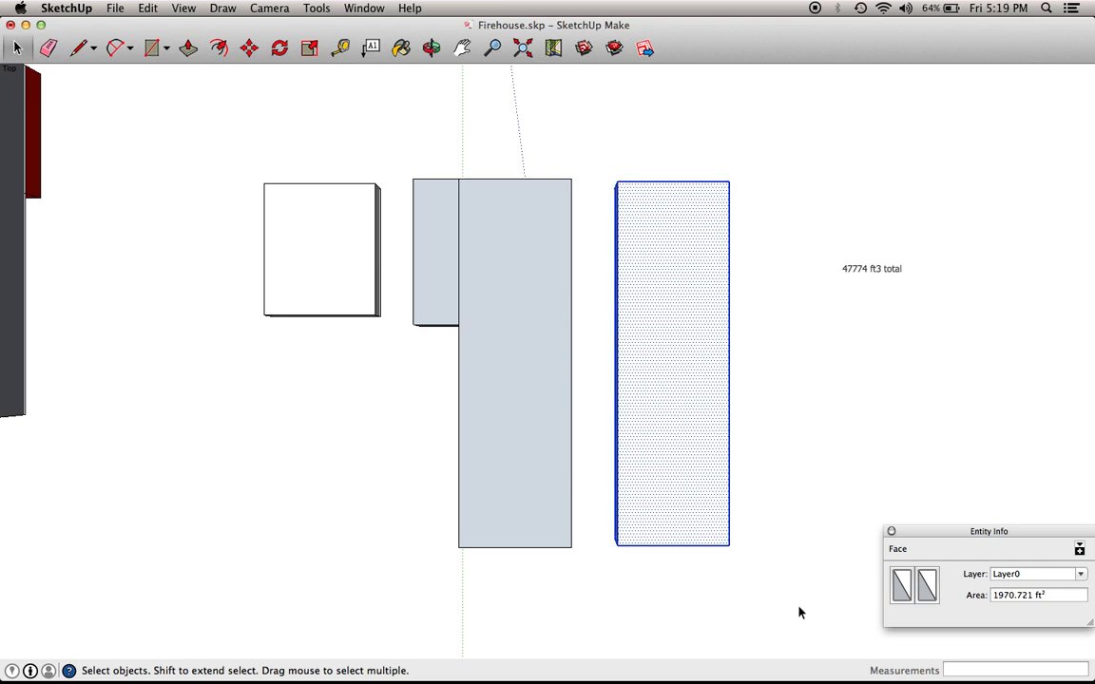
{"action": "right_click", "coordinate": [669, 398]}
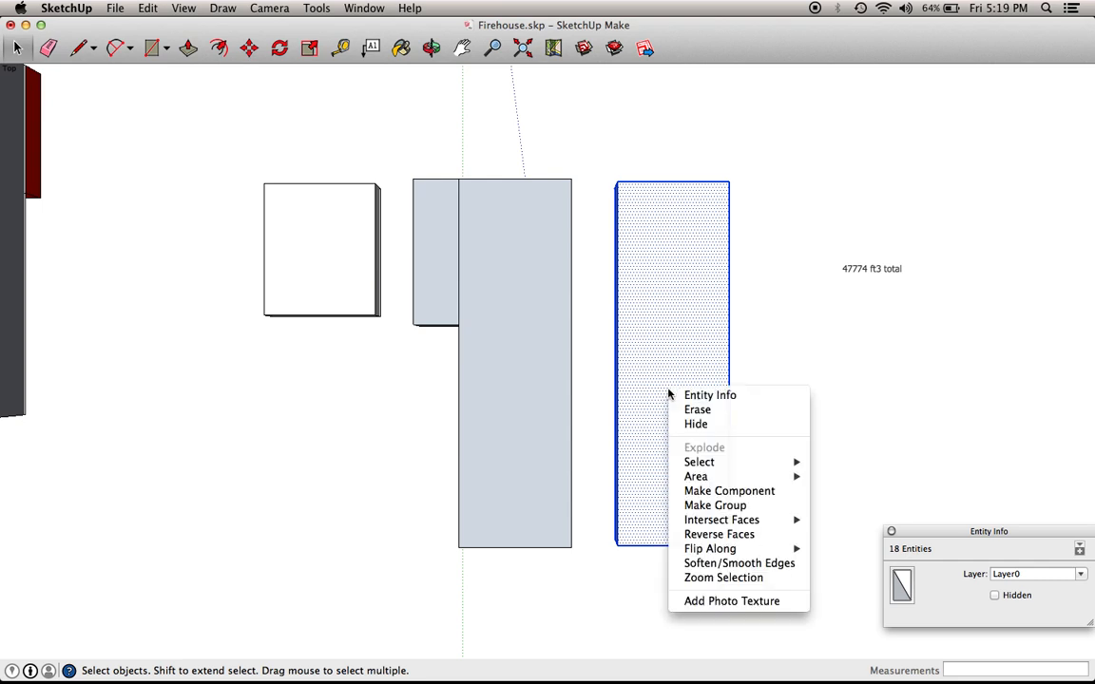
{"action": "left_click", "coordinate": [729, 511]}
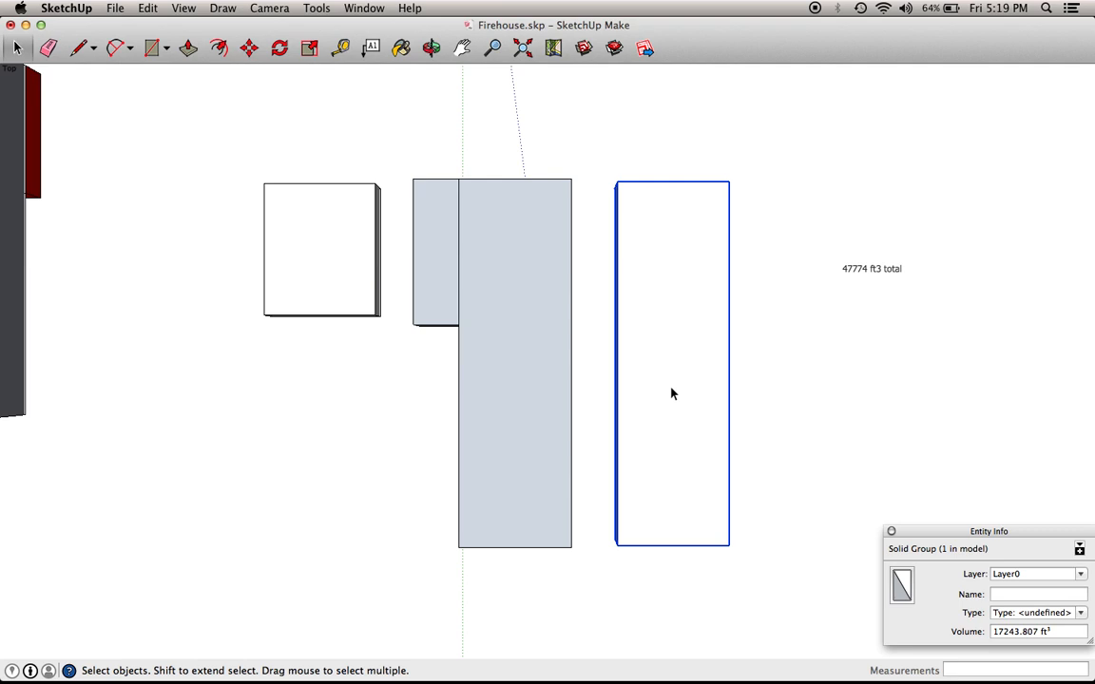
- Raise the grouped volume 11.250' vertically by its bottom corner and shift it 34.770' along the red axis onto the L-shaped volume
{"action": "key", "text": "super+7"}
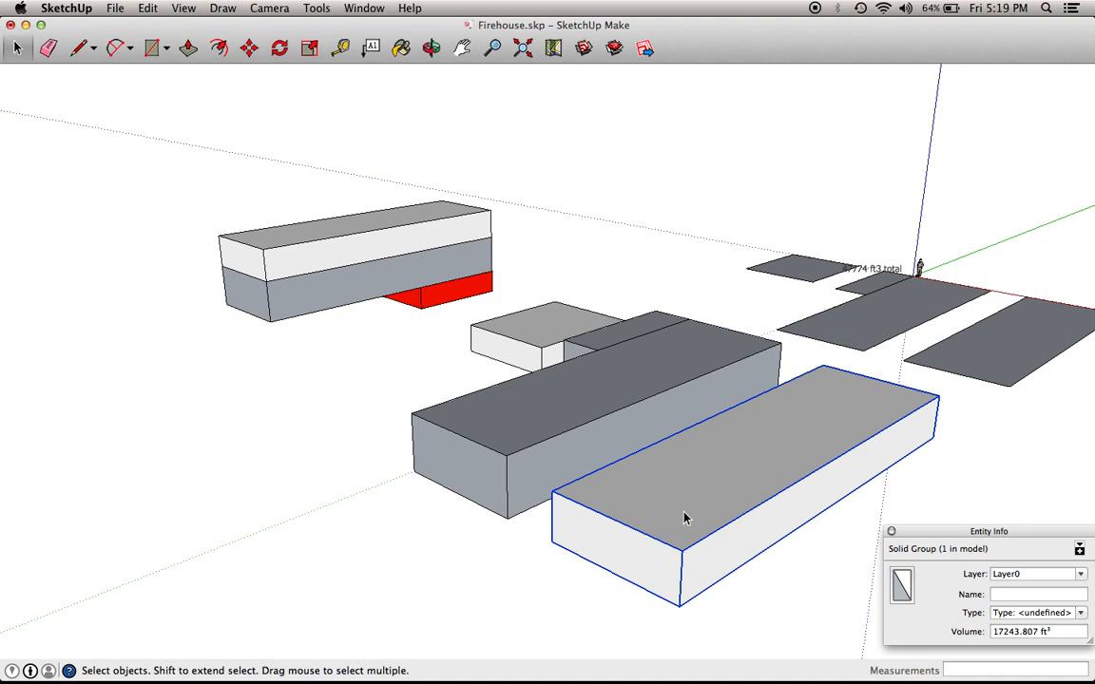
{"action": "key", "text": "m"}
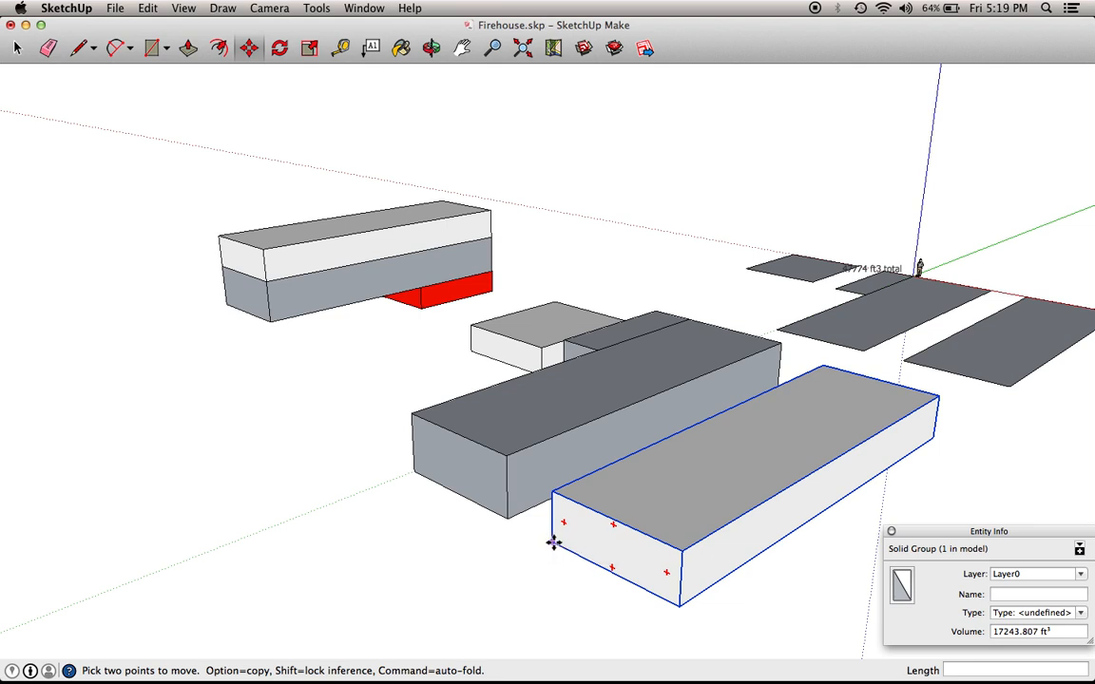
{"action": "scroll", "coordinate": [552, 543], "scroll_direction": "up", "scroll_amount": 5}
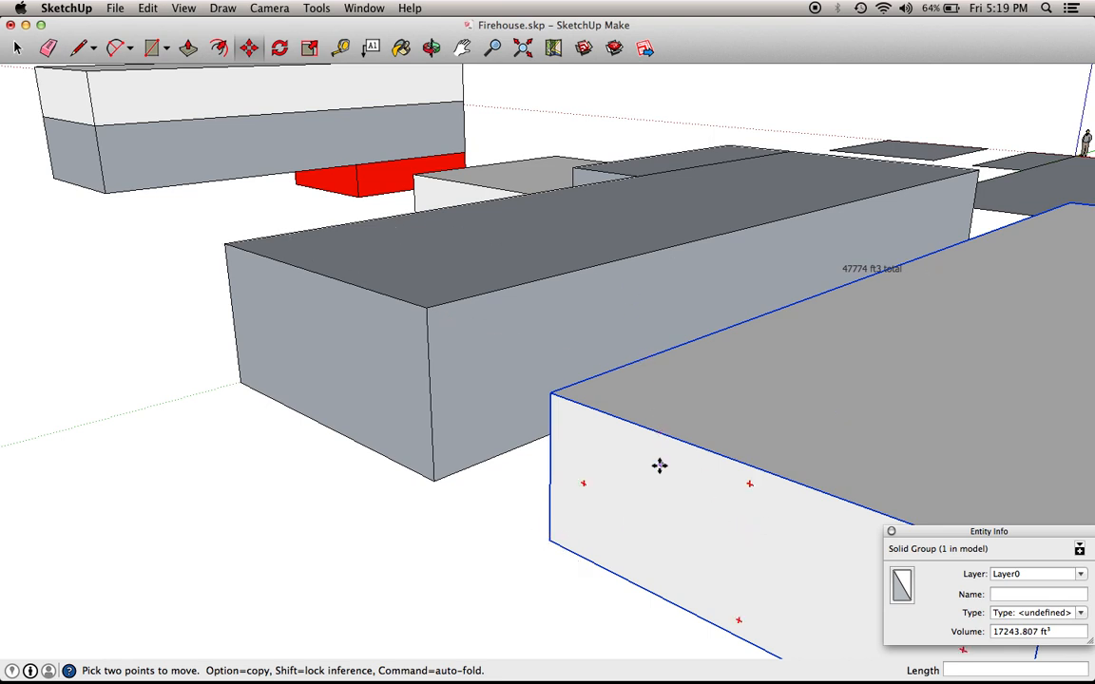
{"action": "left_click", "coordinate": [551, 542]}
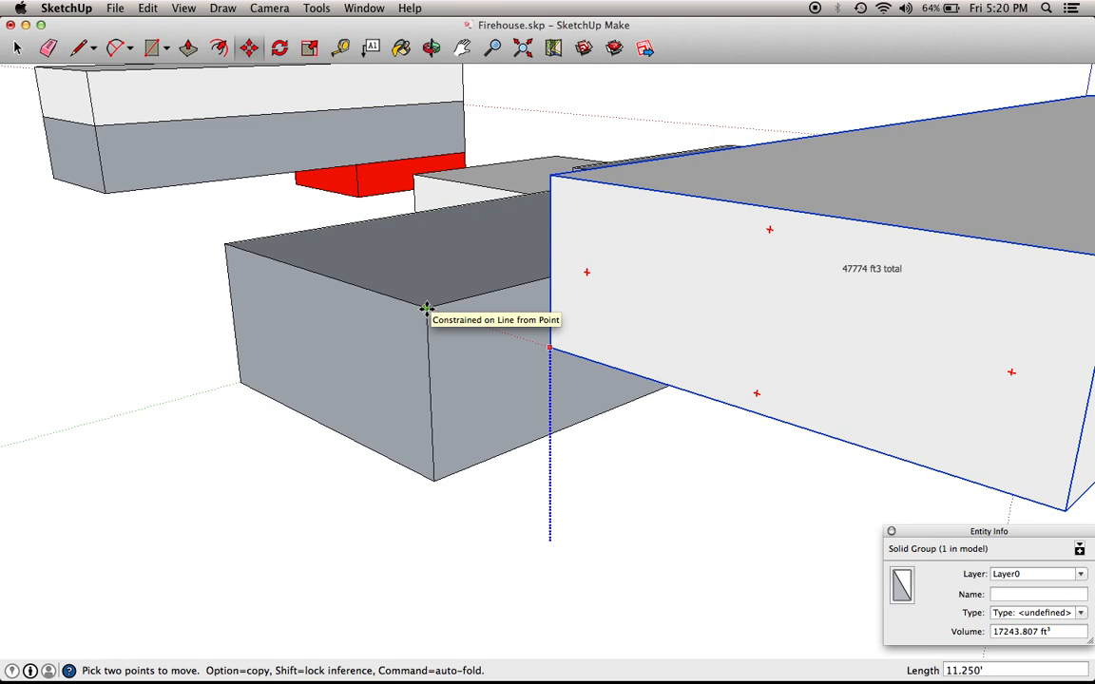
{"action": "left_click", "coordinate": [426, 307]}
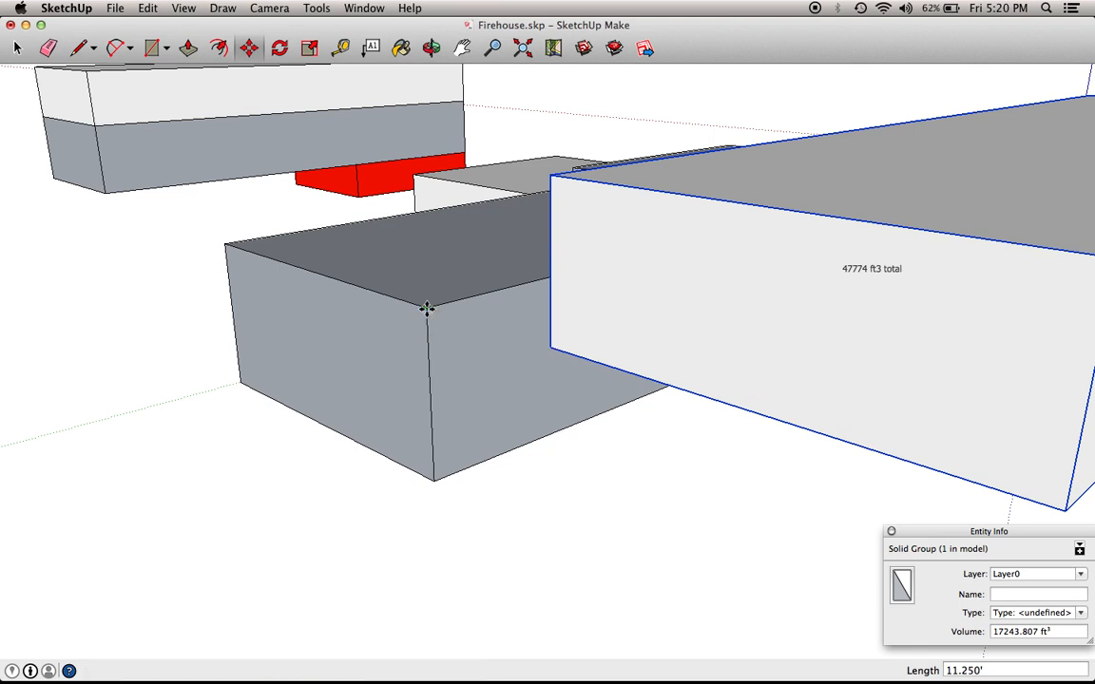
{"action": "left_click", "coordinate": [552, 348]}
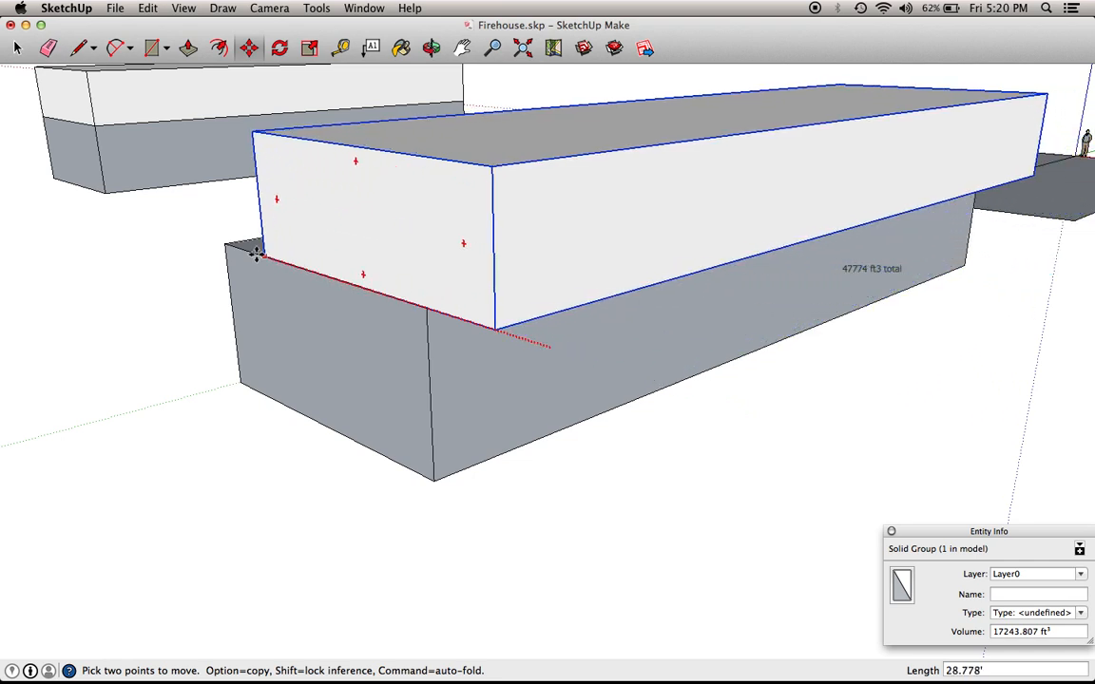
{"action": "left_click", "coordinate": [226, 245]}
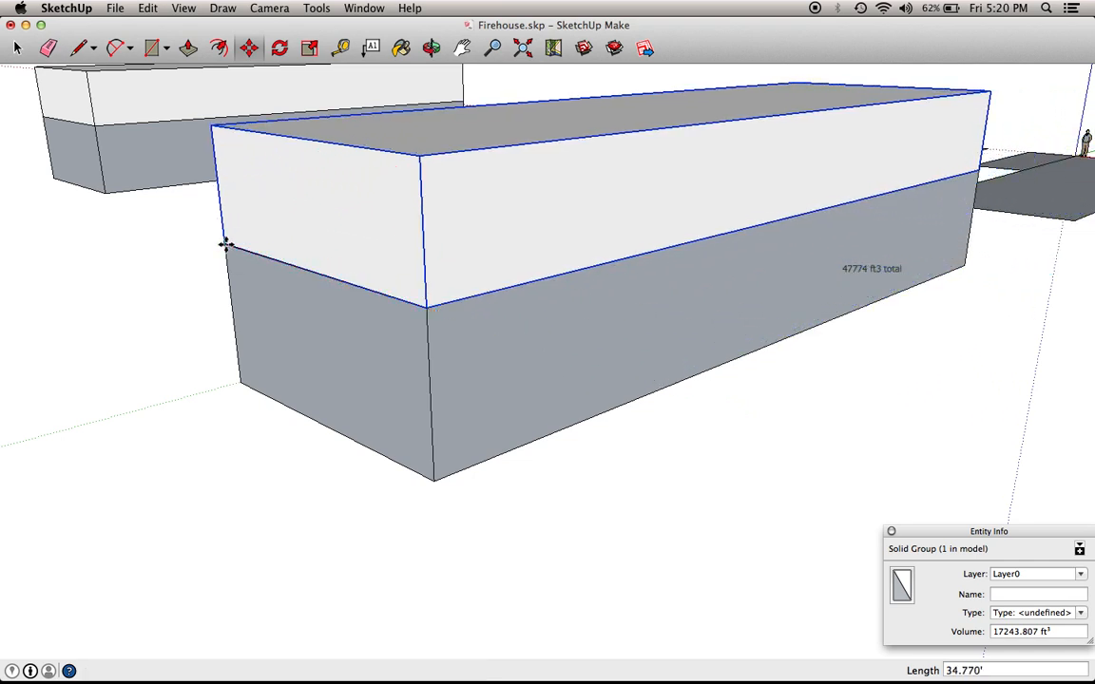
- Examine the newly stacked volumes and compare them with the finished firehouse volume, including its red underside, from above and below
{"action": "left_click", "coordinate": [430, 48]}
{"action": "left_click_drag", "start_coordinate": [622, 289], "coordinate": [361, 361]}
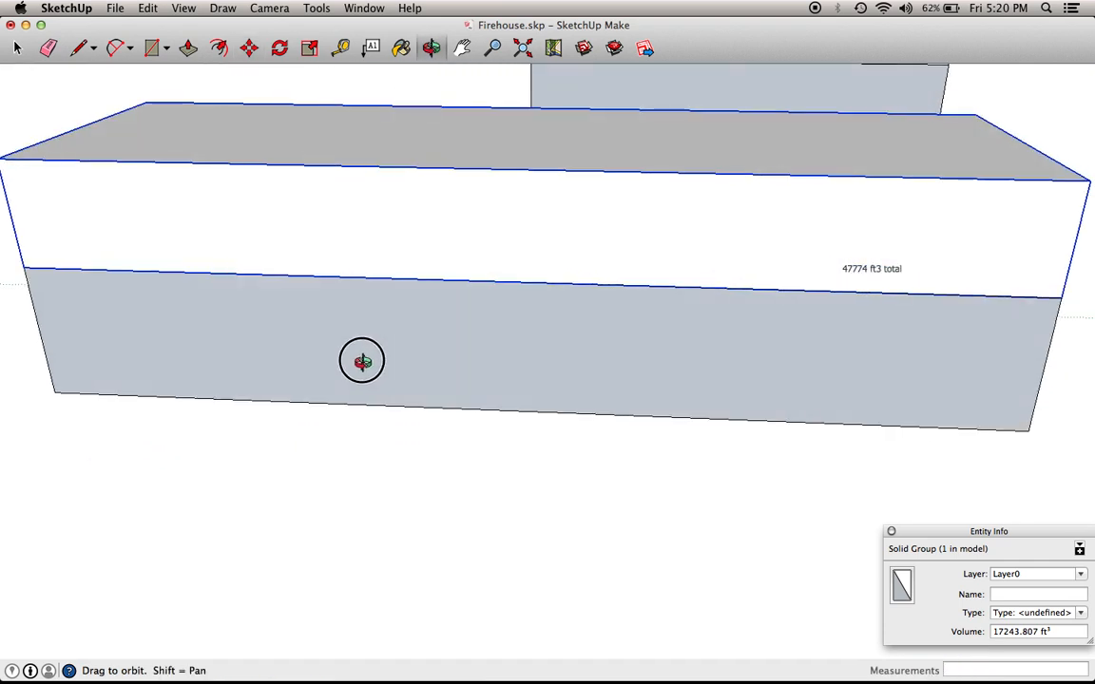
{"action": "left_click_drag", "start_coordinate": [662, 329], "coordinate": [523, 444]}
{"action": "scroll", "coordinate": [717, 258], "scroll_direction": "down", "scroll_amount": 4}
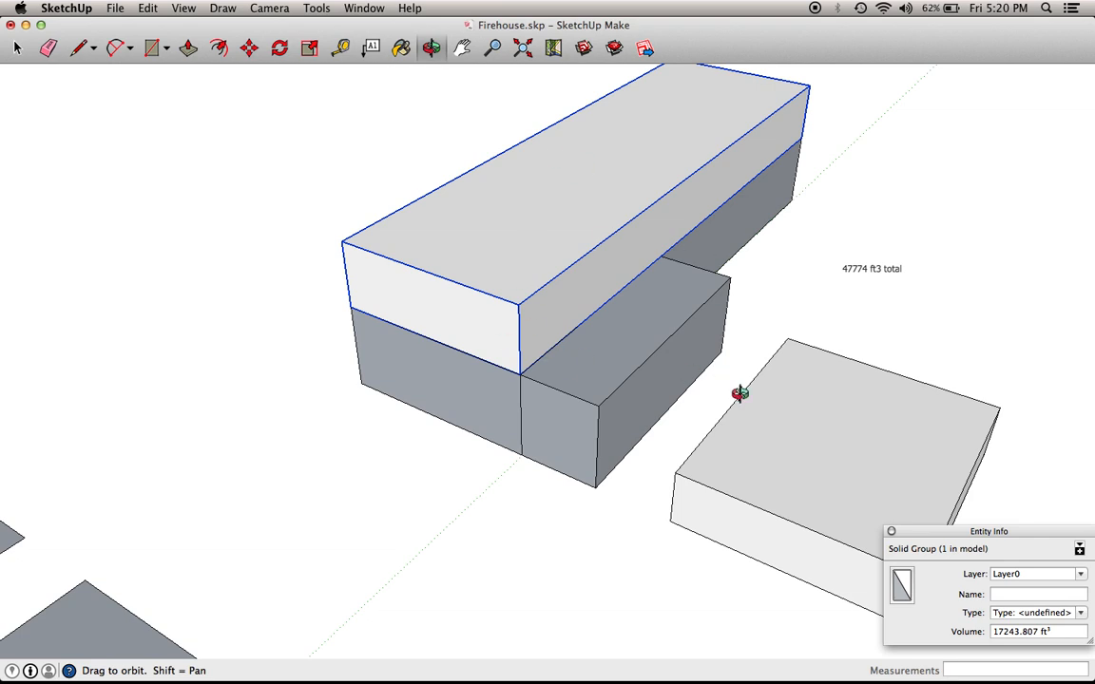
{"action": "scroll", "coordinate": [827, 466], "scroll_direction": "down", "scroll_amount": 10}
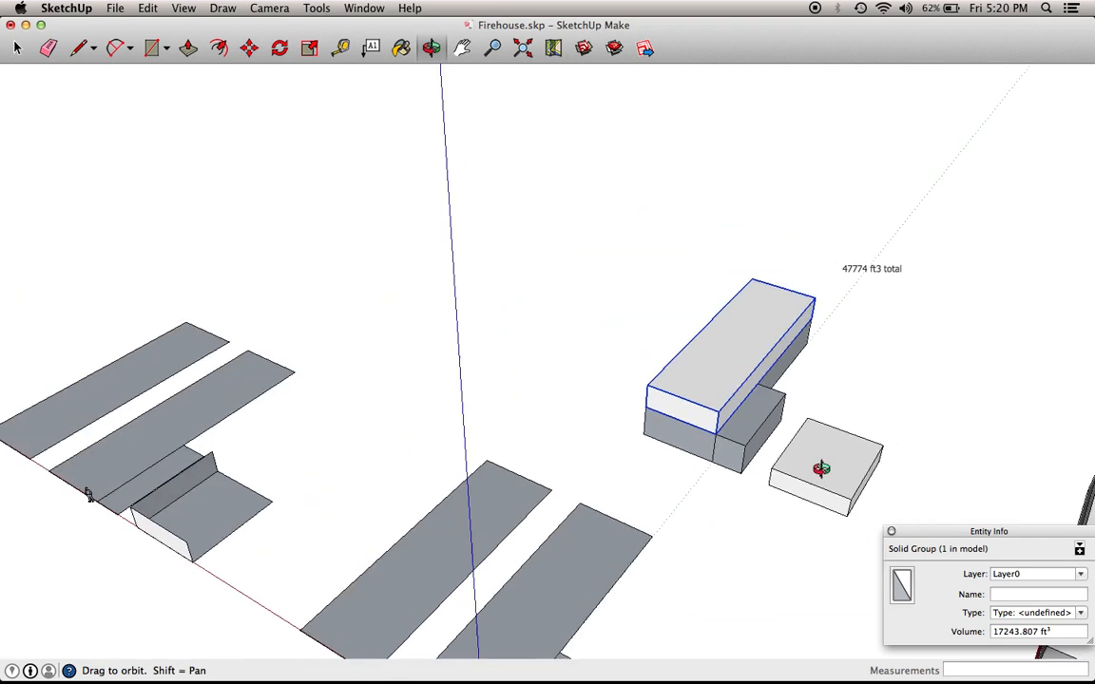
{"action": "scroll", "coordinate": [1015, 494], "scroll_direction": "up", "scroll_amount": 10}
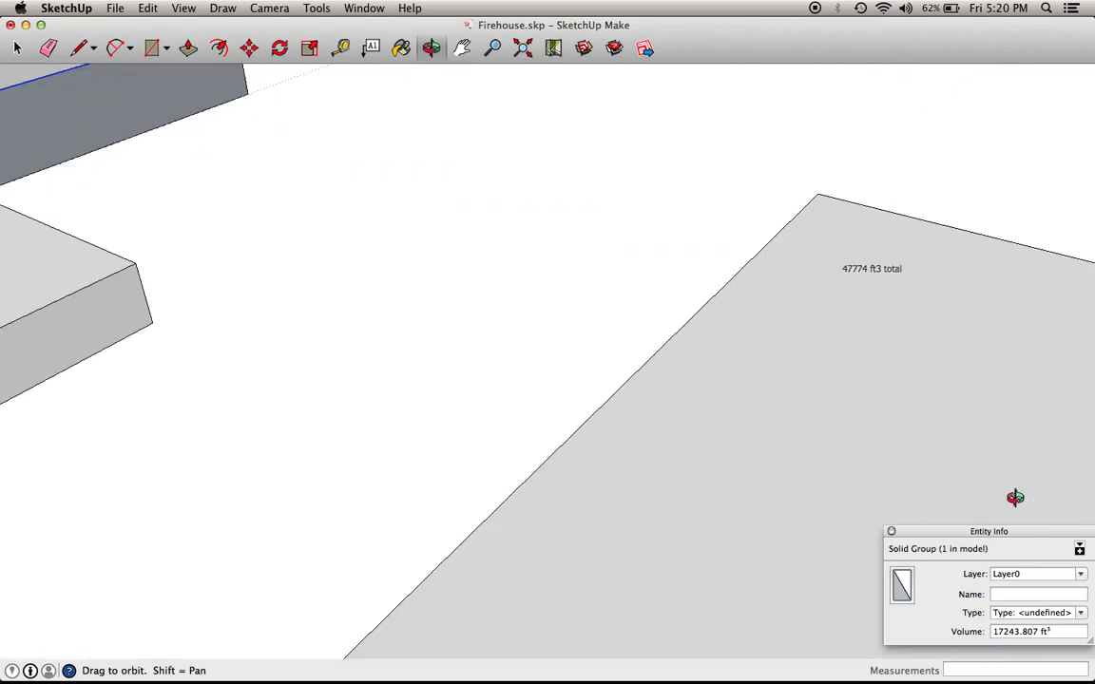
{"action": "scroll", "coordinate": [295, 361], "scroll_direction": "down", "scroll_amount": 6}
{"action": "scroll", "coordinate": [288, 470], "scroll_direction": "up", "scroll_amount": 5}
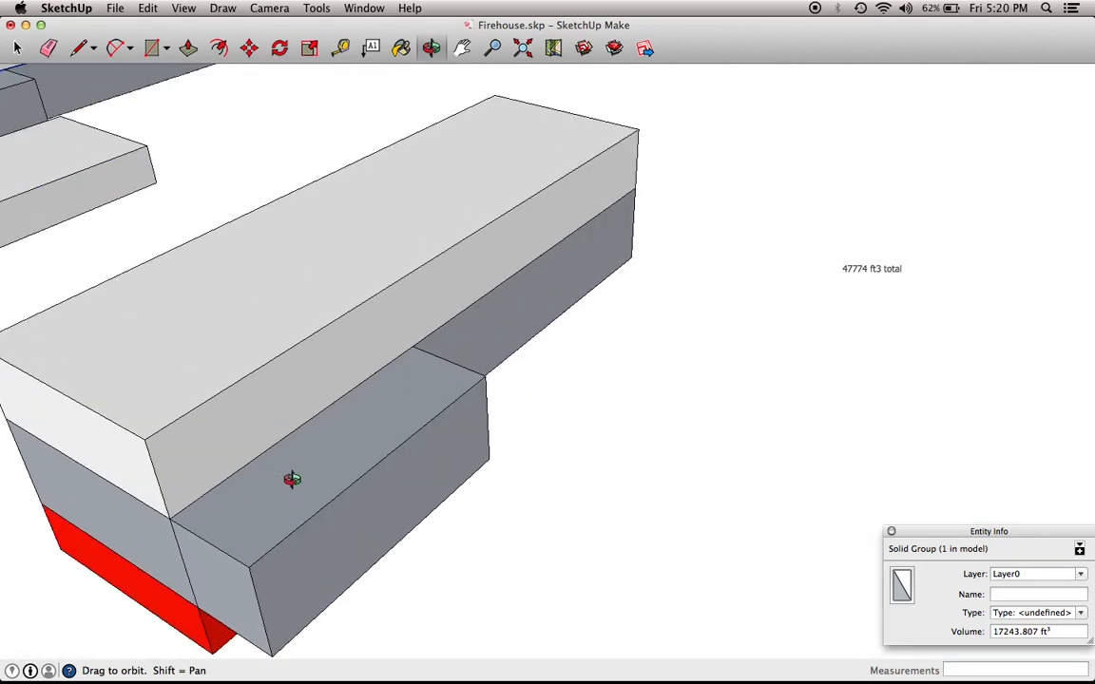
{"action": "left_click_drag", "start_coordinate": [415, 435], "coordinate": [323, 8]}
{"action": "double_click", "coordinate": [264, 493]}
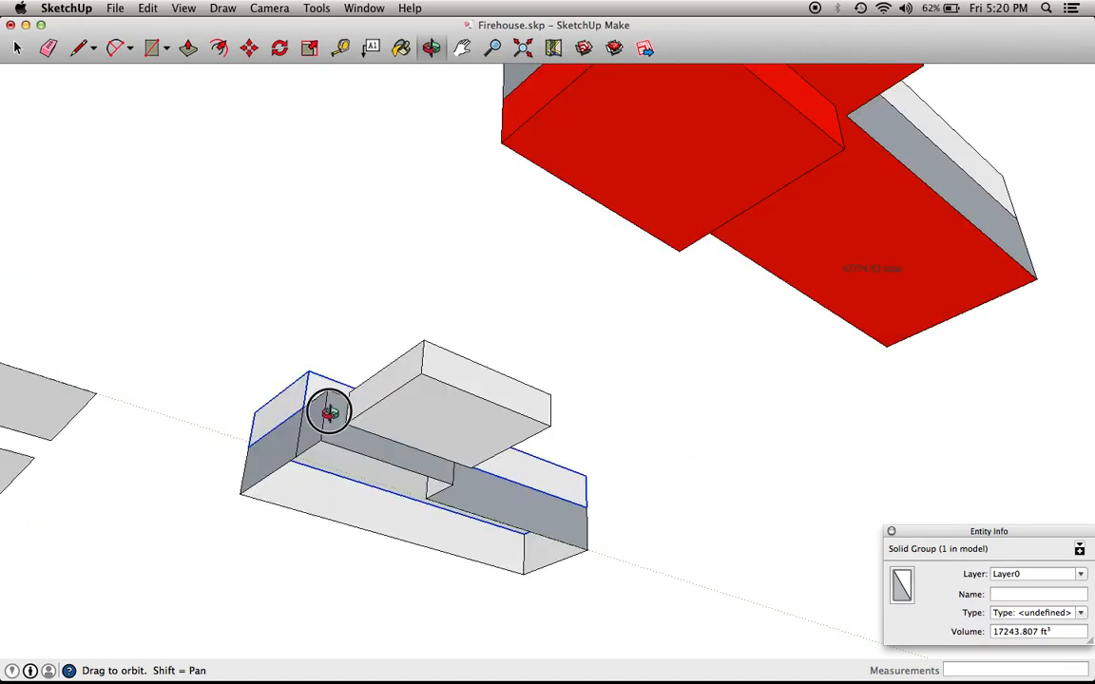
{"action": "scroll", "coordinate": [610, 457], "scroll_direction": "down", "scroll_amount": 4}
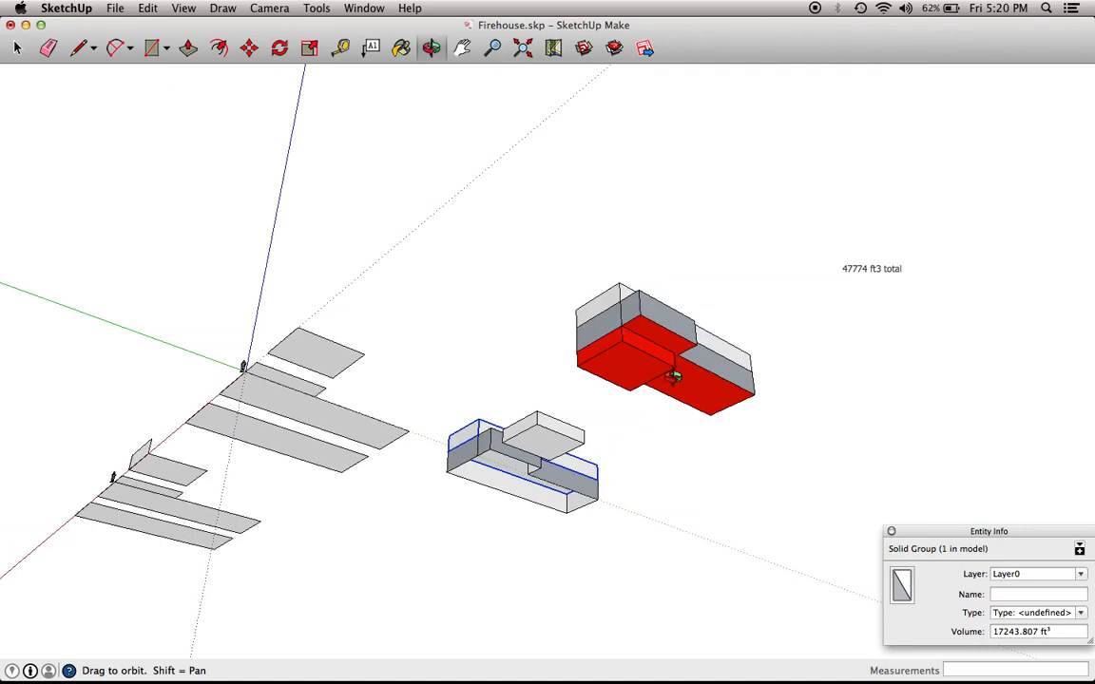
{"action": "scroll", "coordinate": [689, 363], "scroll_direction": "up", "scroll_amount": 5}
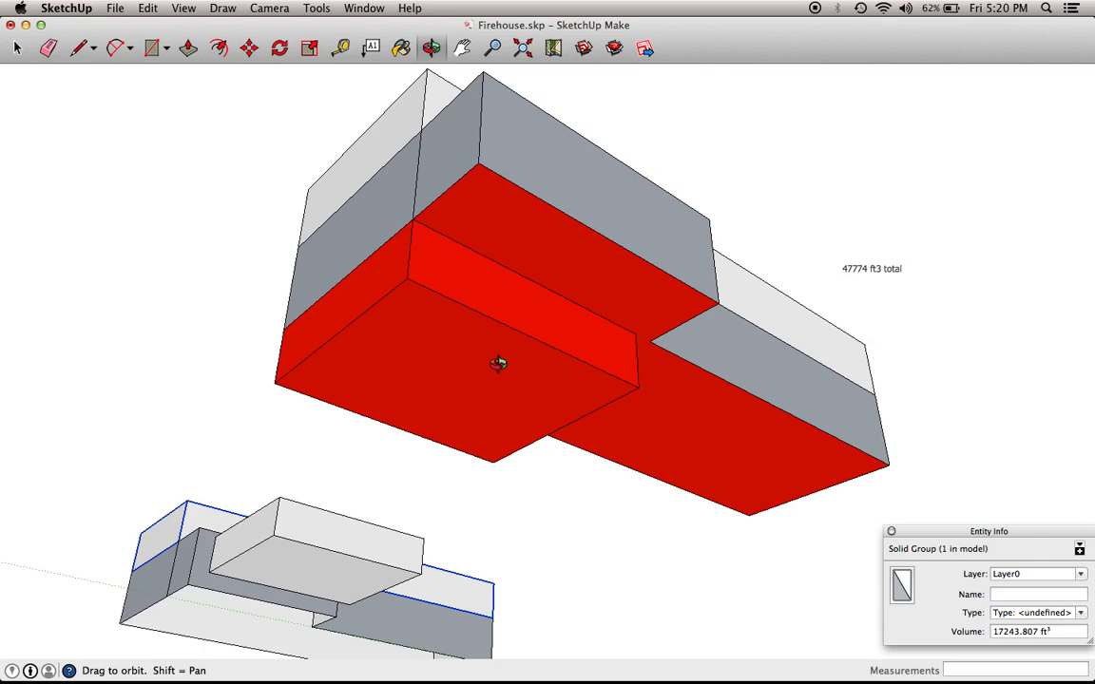
{"action": "left_click_drag", "start_coordinate": [497, 364], "coordinate": [953, 221]}
{"action": "left_click_drag", "start_coordinate": [655, 378], "coordinate": [256, 459]}
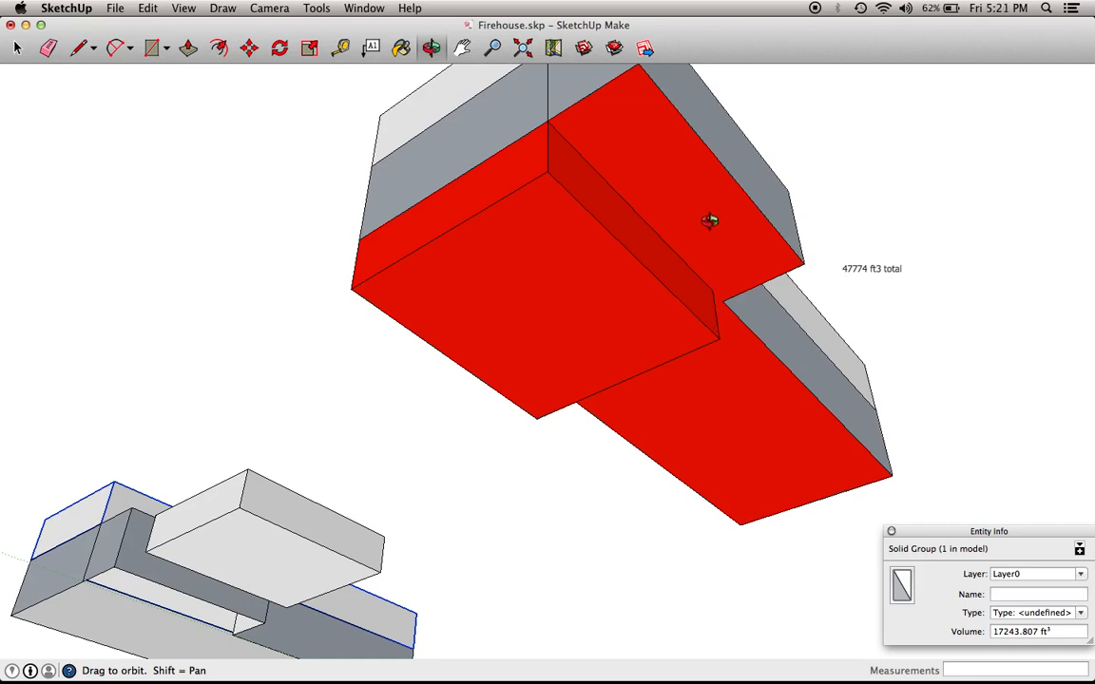
- Consult the SketchUp Shortcuts list in TextEdit, zoom to the extents of the whole model, and clear the selection
{"action": "key", "text": "space"}
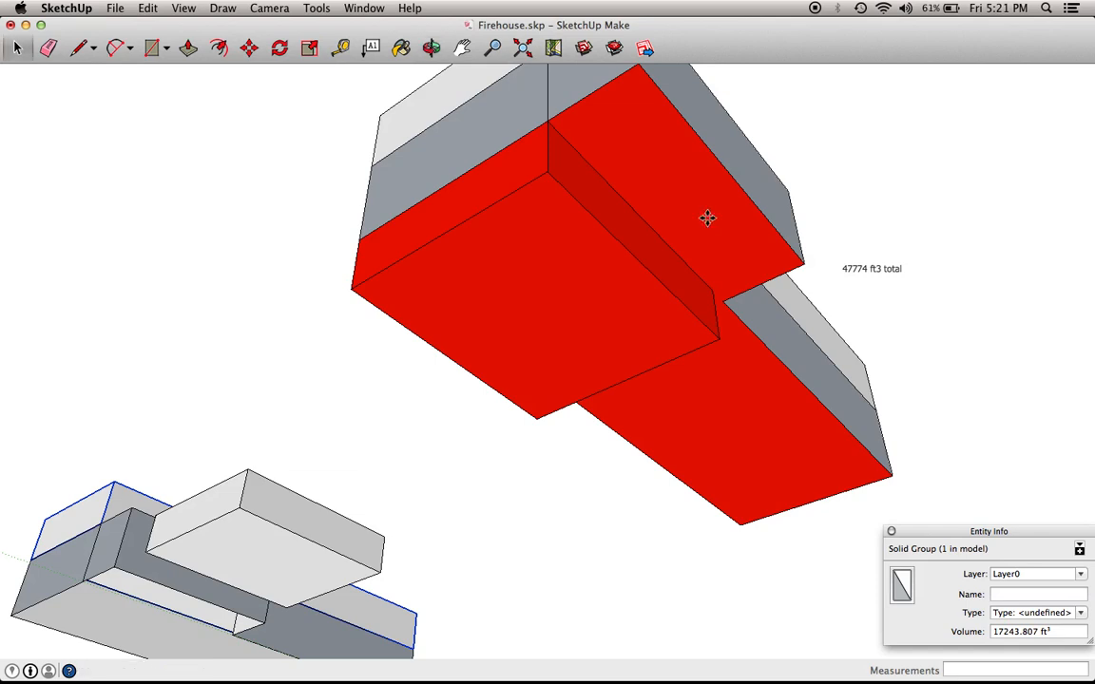
{"action": "key", "text": "super+Tab"}
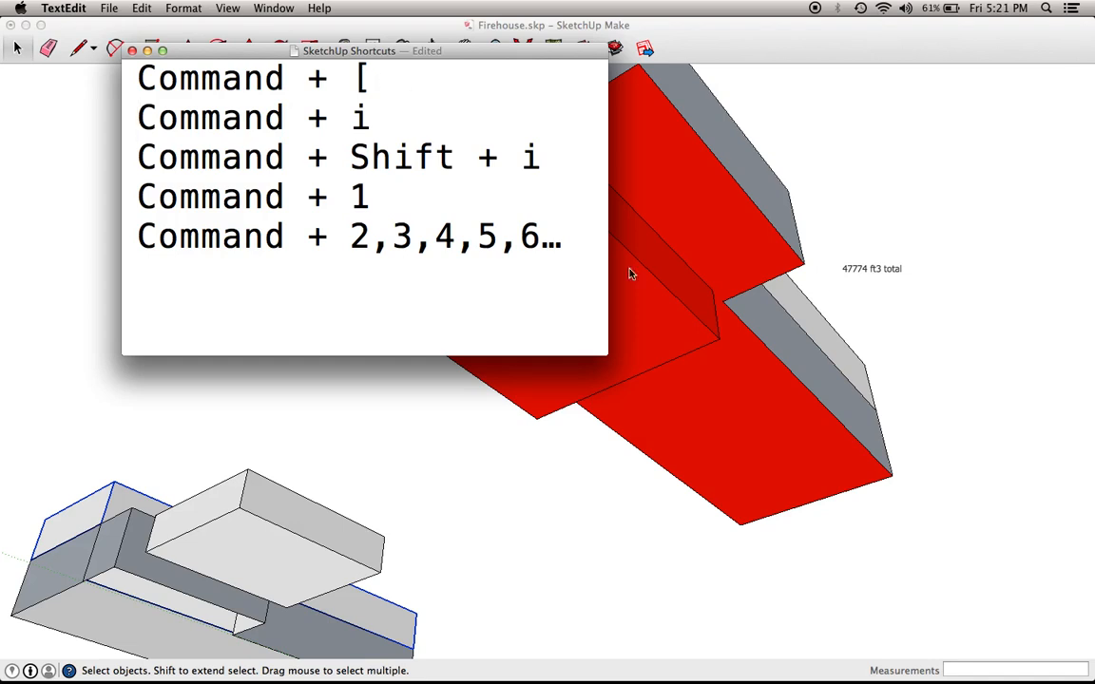
{"action": "left_click", "coordinate": [667, 300]}
{"action": "key", "text": "super+["}
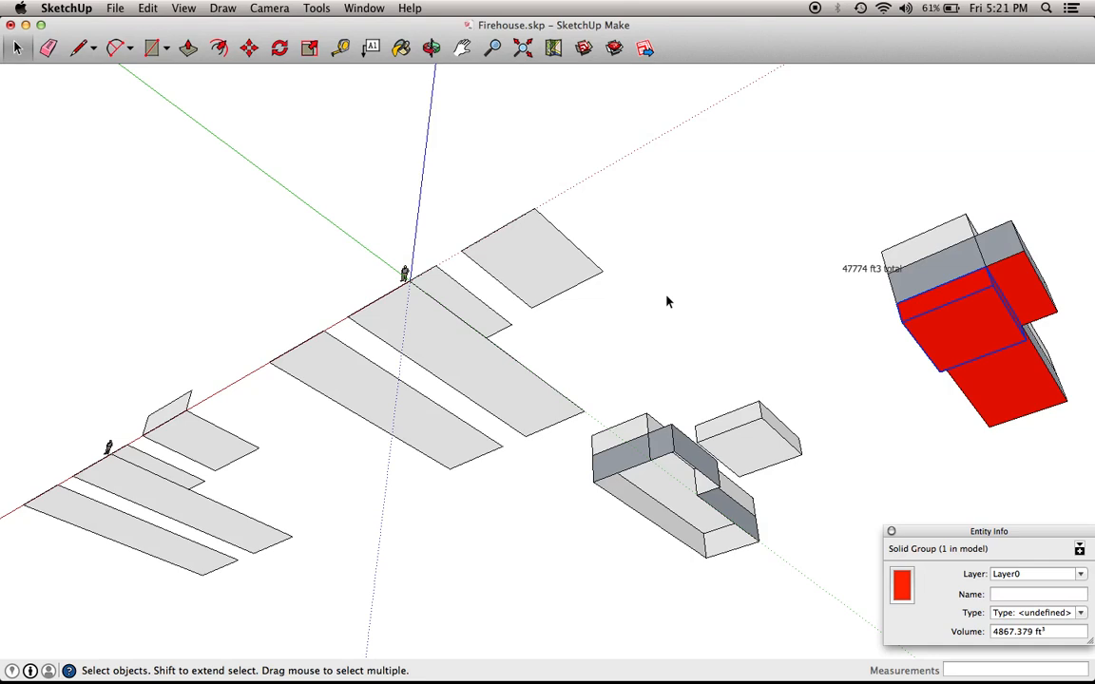
{"action": "key", "text": "super+Tab"}
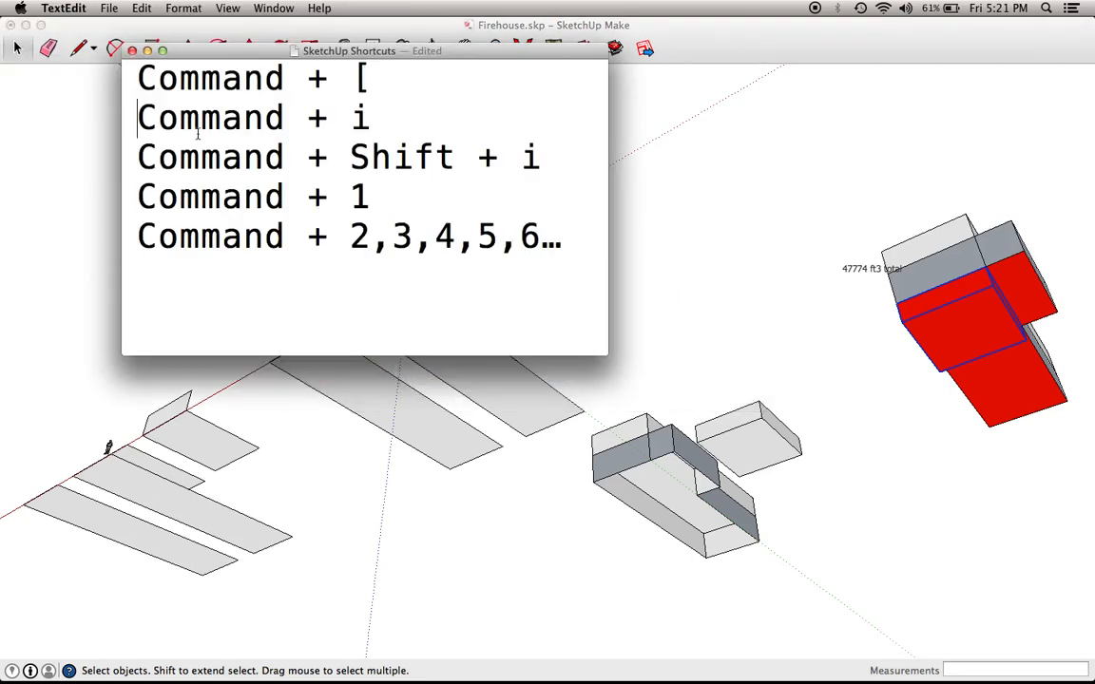
{"action": "left_click", "coordinate": [758, 238]}
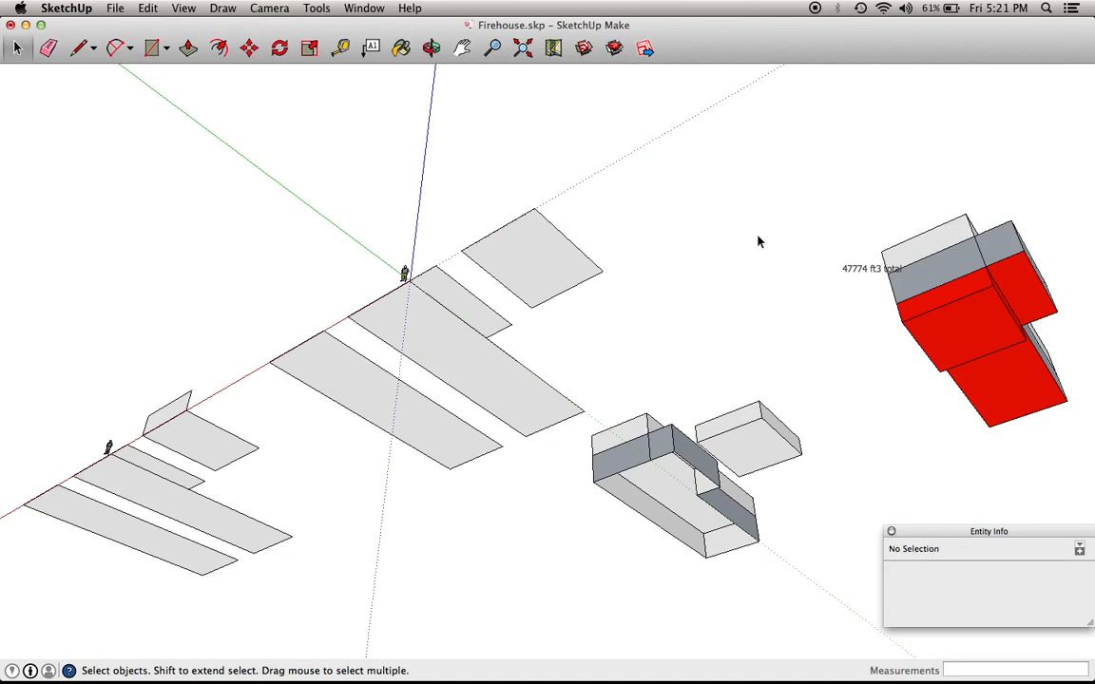
- Toggle the Entity Info window and check the volume of the red lower block of the finished firehouse
{"action": "key", "text": "super+i"}
{"action": "key", "text": "super+i"}
{"action": "key", "text": "super+i"}
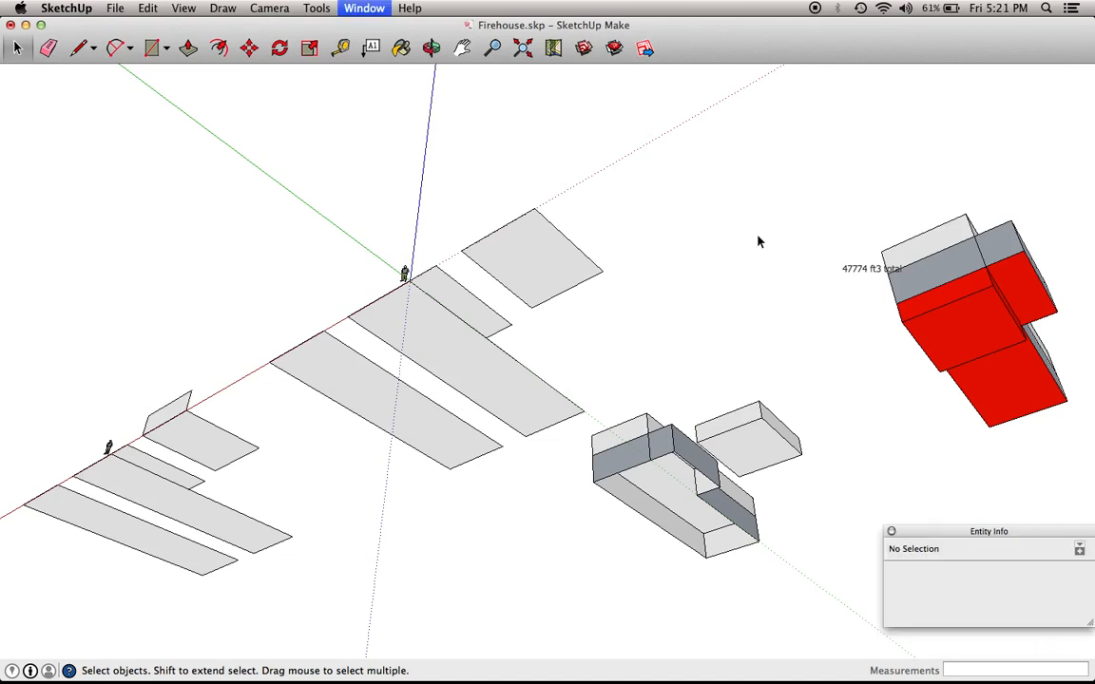
{"action": "key", "text": "super+i"}
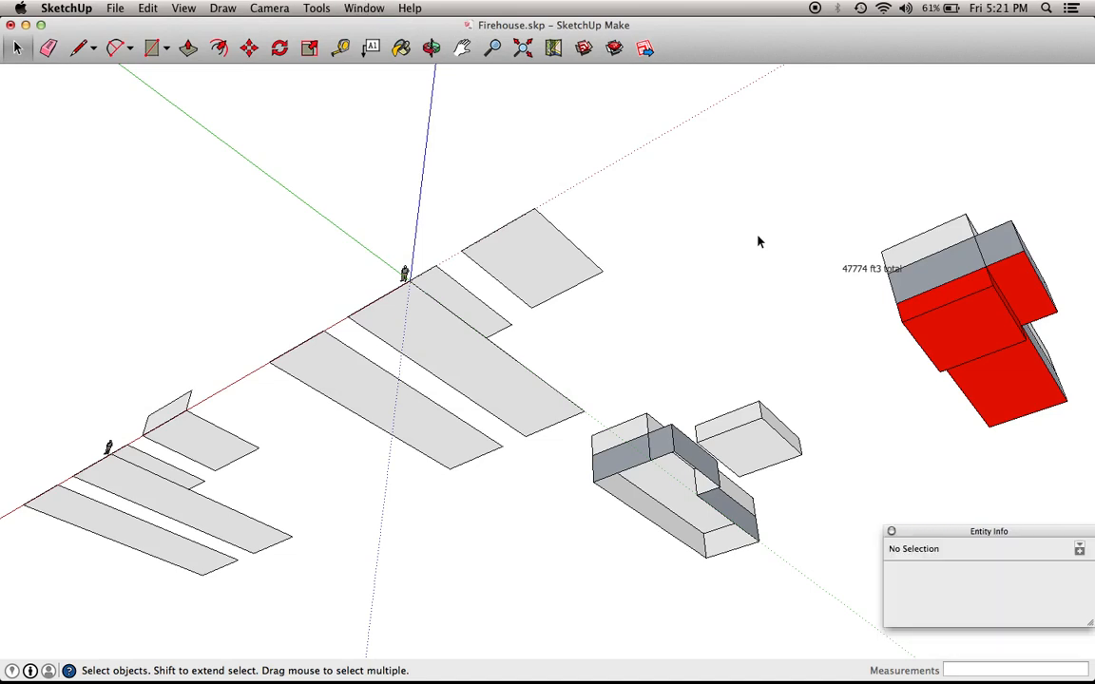
{"action": "left_click", "coordinate": [952, 345]}
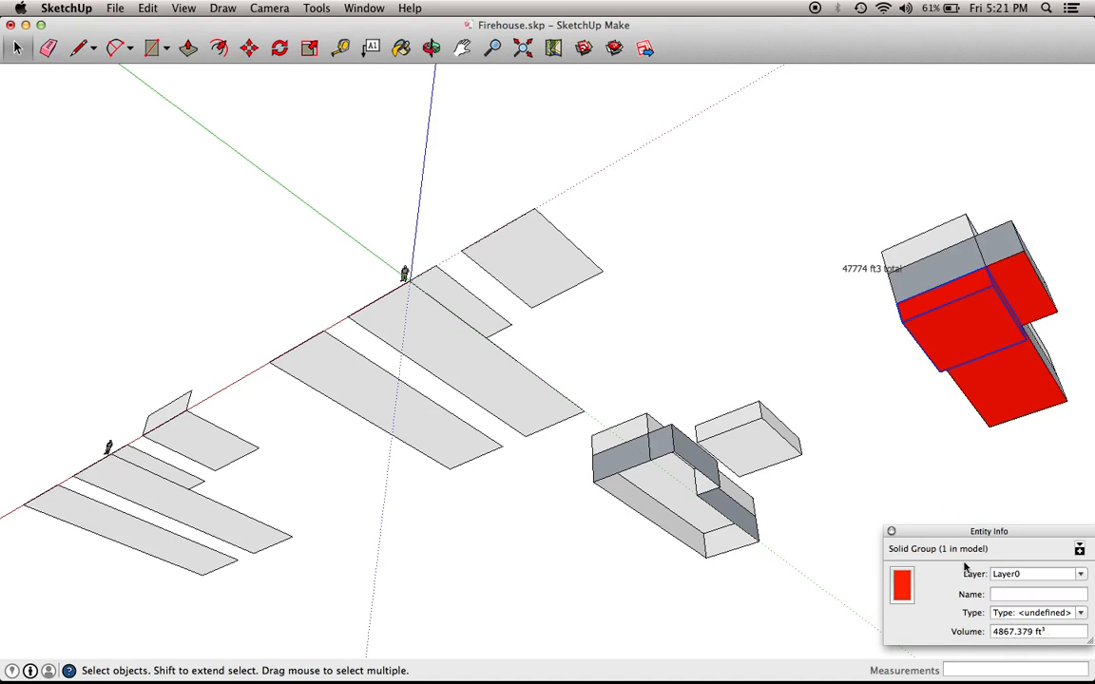
- Check the area of the separate four-sided floor face and the length of a neighbouring edge, and glance at the SketchUp Shortcuts list in TextEdit
{"action": "left_click", "coordinate": [537, 258]}
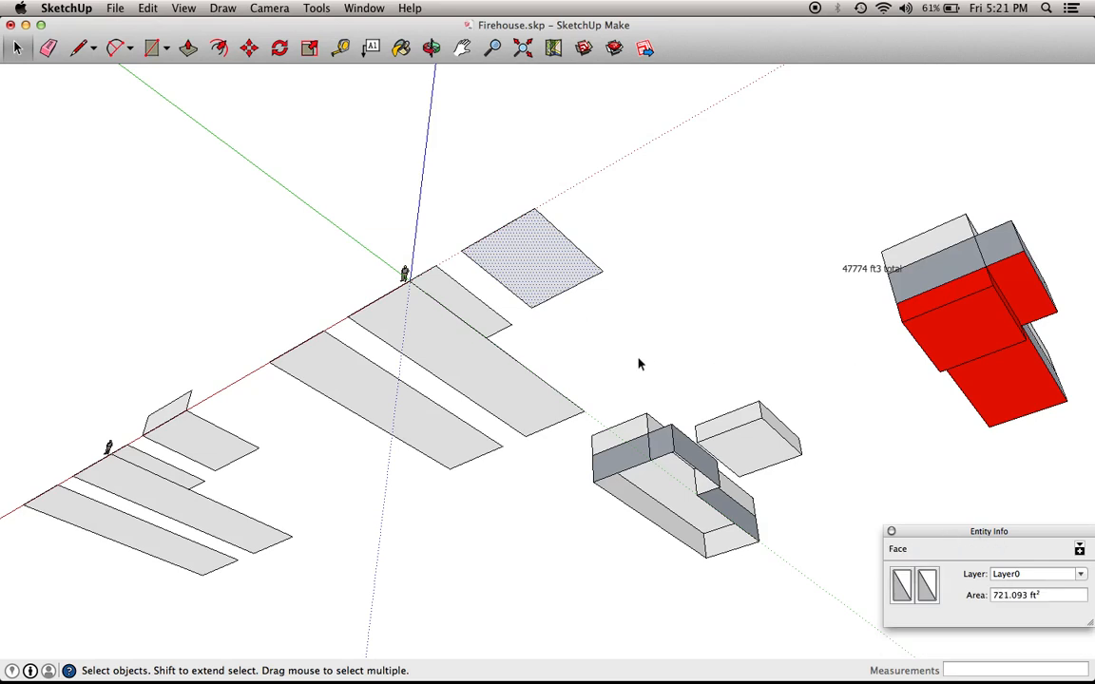
{"action": "left_click", "coordinate": [467, 292]}
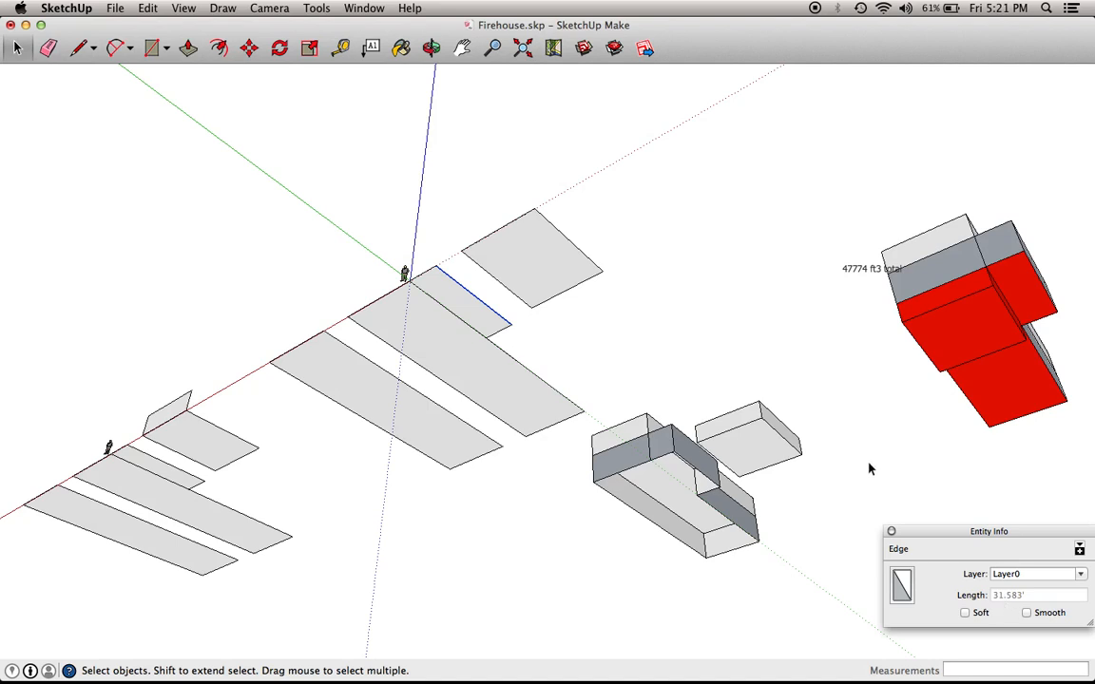
{"action": "key", "text": "super+Tab"}
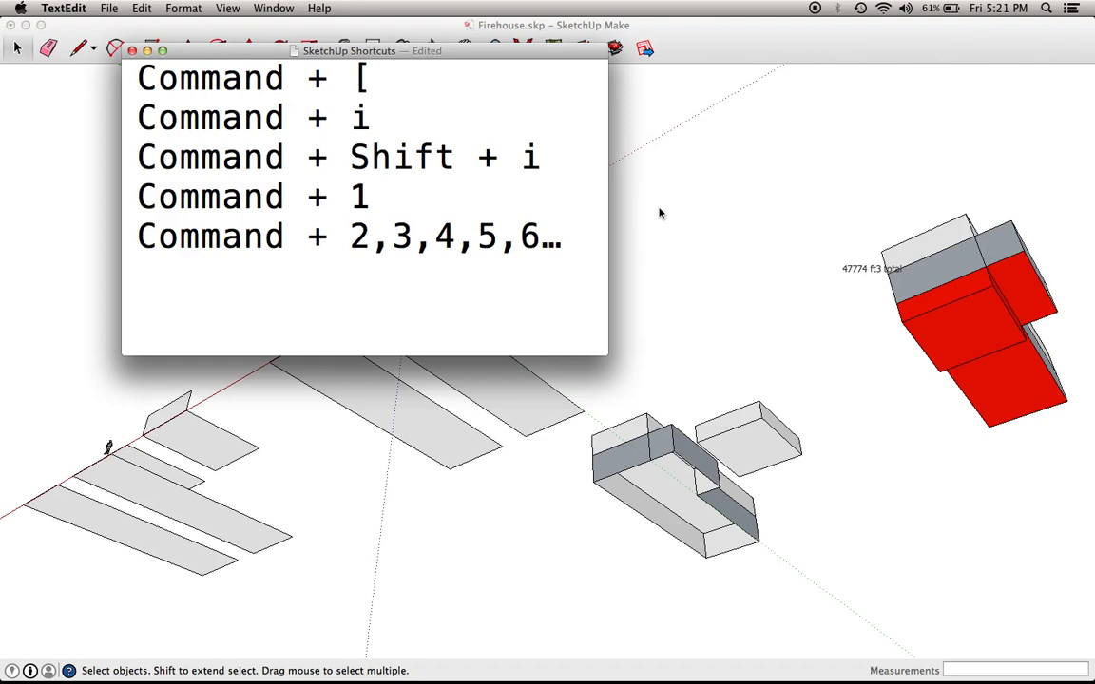
{"action": "left_click", "coordinate": [756, 247]}
{"action": "left_click", "coordinate": [753, 251]}
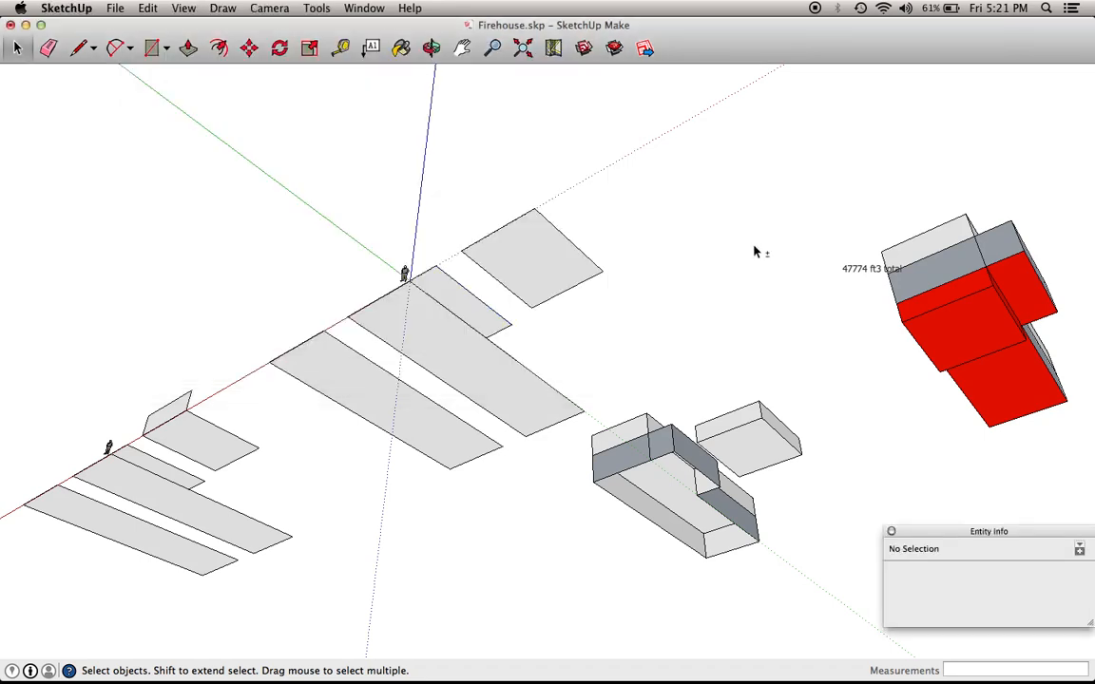
- Open Model Info, review its Geo-location, Dimensions and Classifications settings, and close it
{"action": "key", "text": "shift+super+i"}
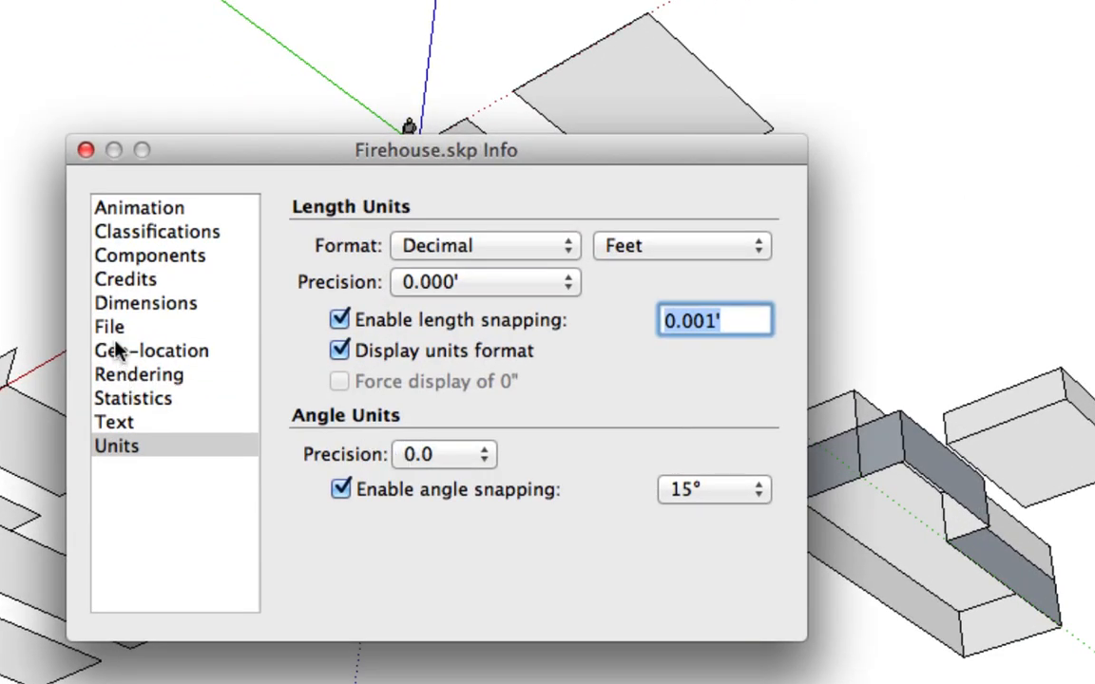
{"action": "left_click", "coordinate": [121, 356]}
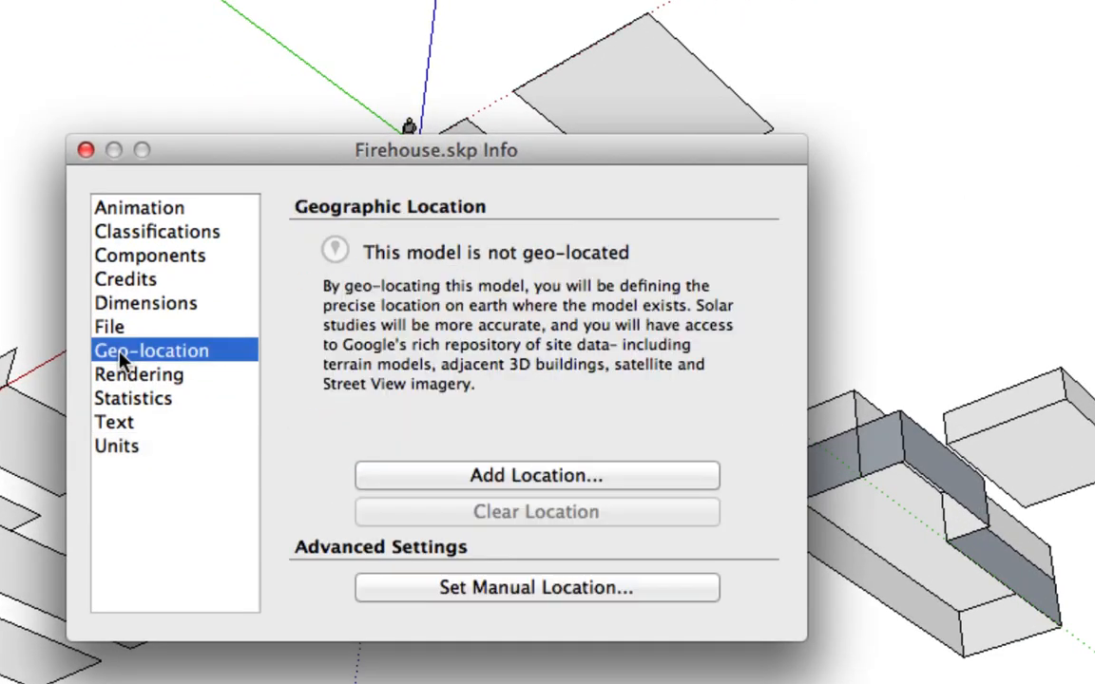
{"action": "left_click", "coordinate": [134, 310]}
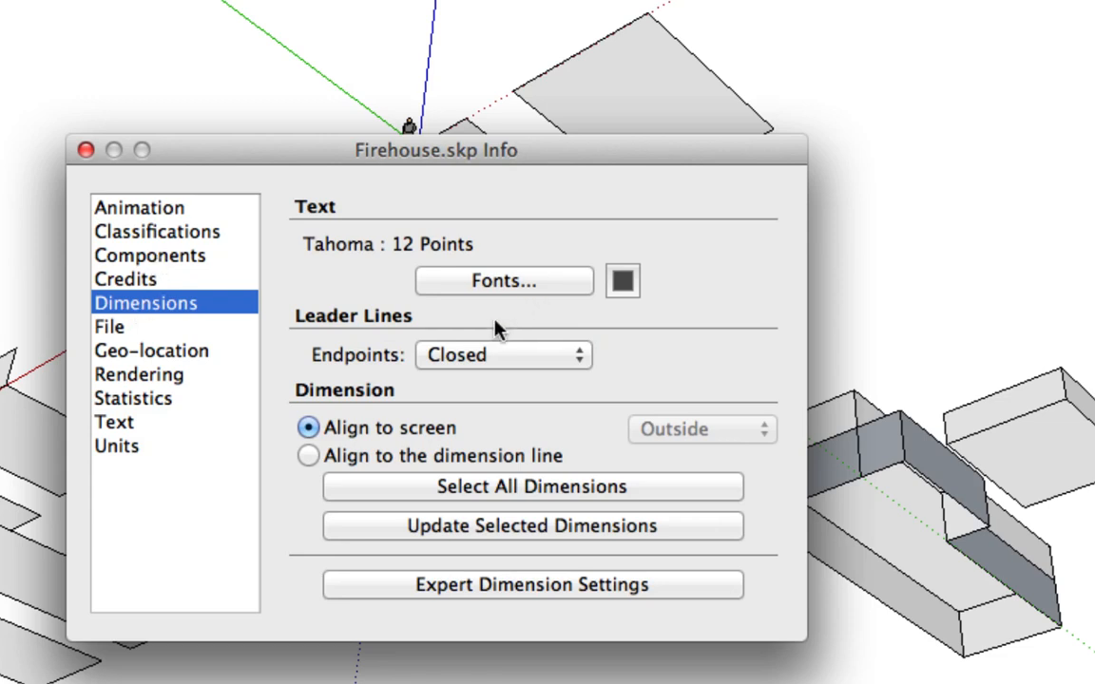
{"action": "left_click", "coordinate": [157, 234]}
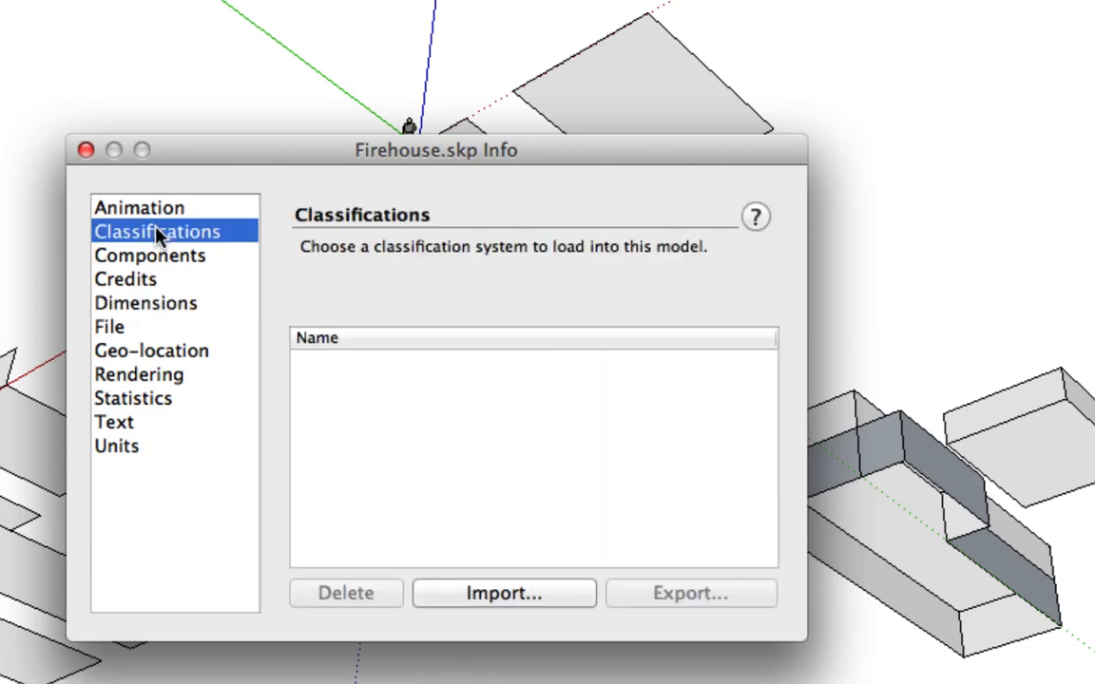
{"action": "left_click", "coordinate": [86, 151]}
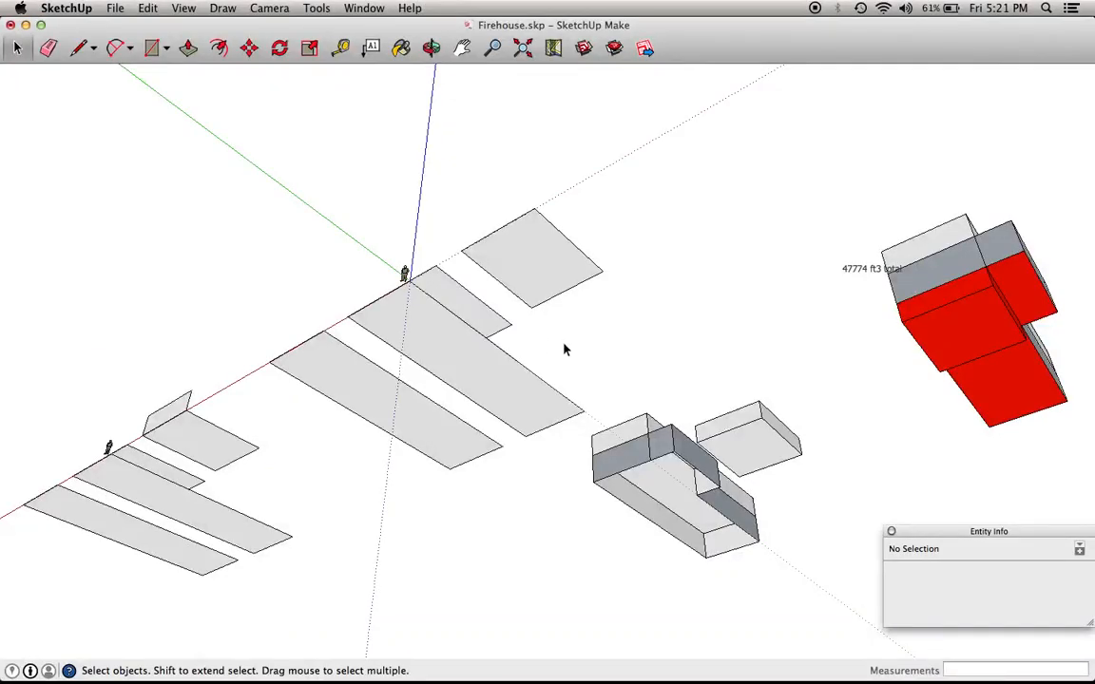
- Append the lines "Command + L" and "M = move" to the SketchUp Shortcuts list in TextEdit
{"action": "key", "text": "super+Tab"}
{"action": "left_click", "coordinate": [373, 294]}
{"action": "key", "text": "Return"}
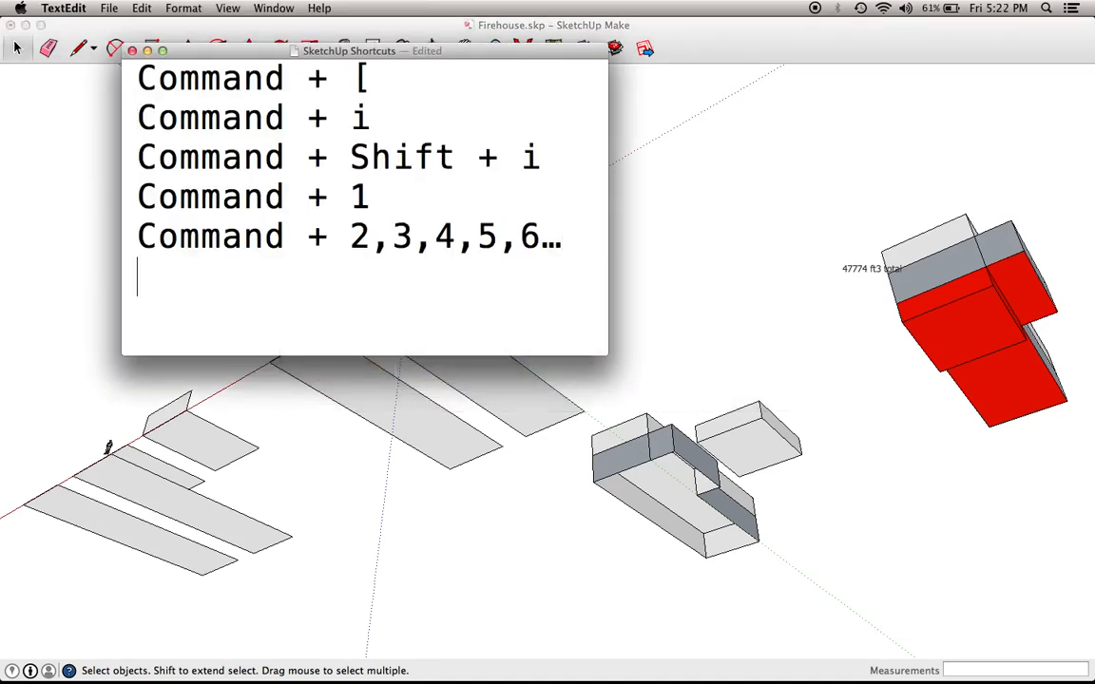
{"action": "type", "text": "Command + l"}
{"action": "key", "text": "BackSpace"}
{"action": "type", "text": "L"}
{"action": "key", "text": "Return"}
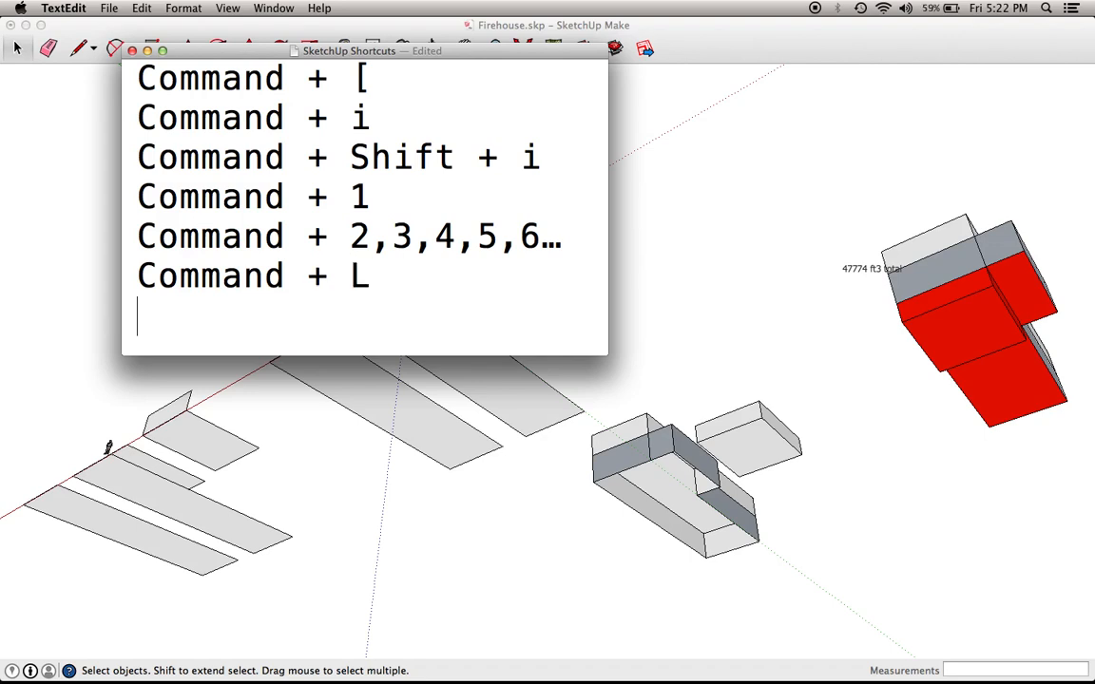
{"action": "type", "text": "M = move"}
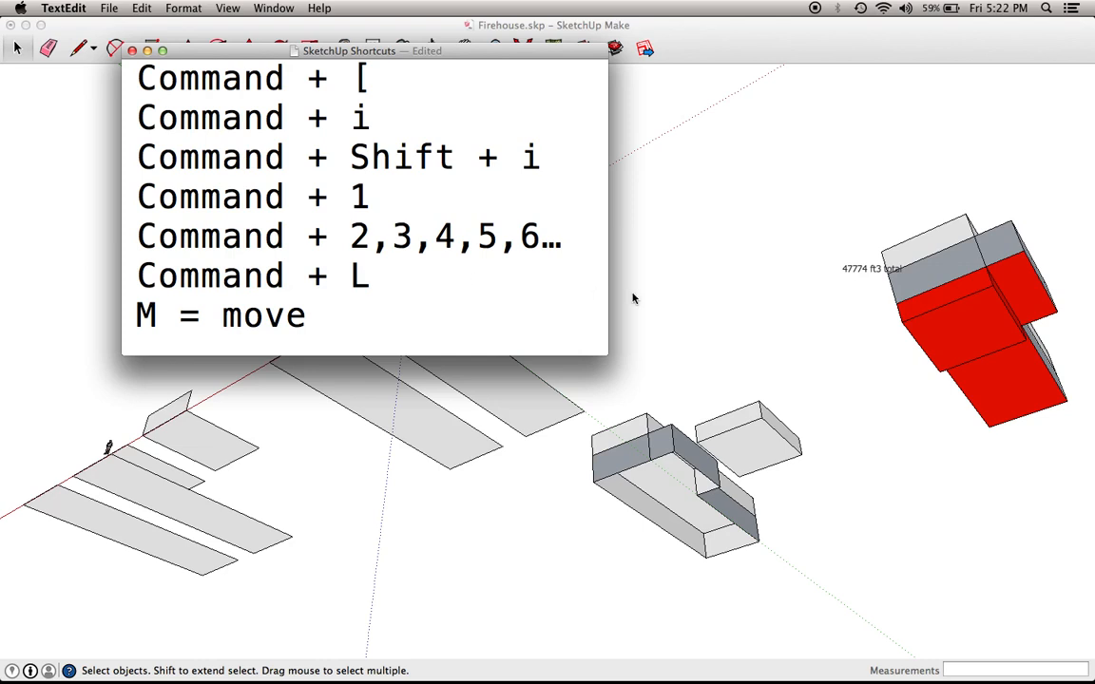
- Return to SketchUp and close Firehouse.skp without saving its changes
{"action": "left_click", "coordinate": [665, 301]}
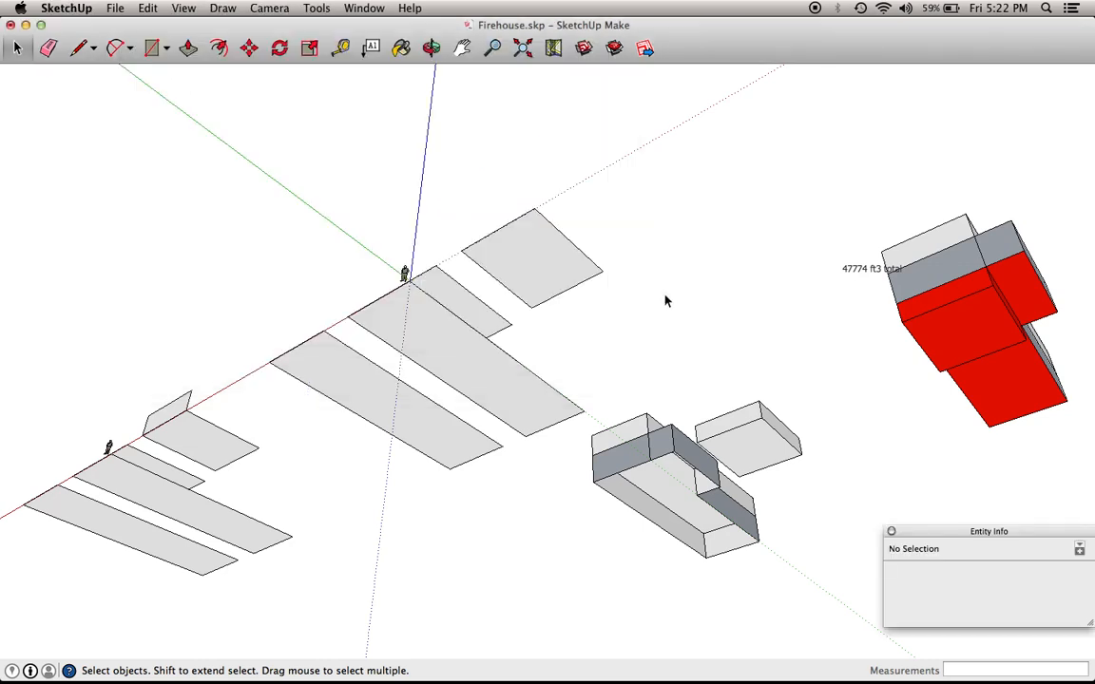
{"action": "left_click", "coordinate": [11, 25]}
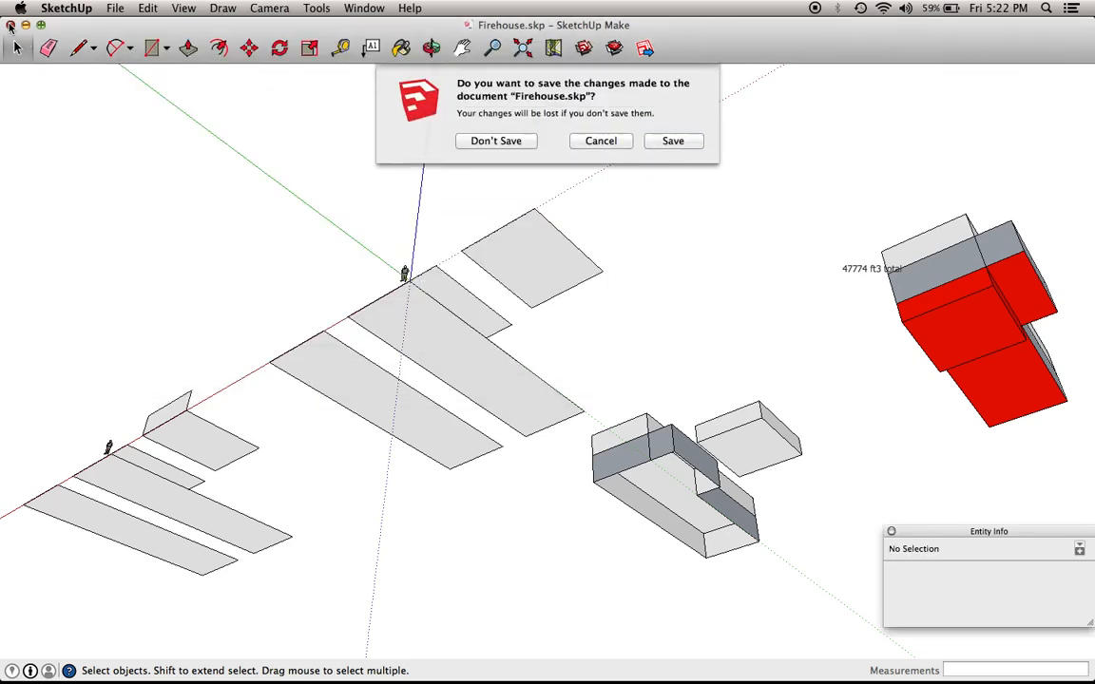
{"action": "left_click", "coordinate": [498, 142]}
- Switch to the Schultz Milw QA 3D model and examine the traced areas on its second floor plan
{"action": "left_click", "coordinate": [364, 7]}
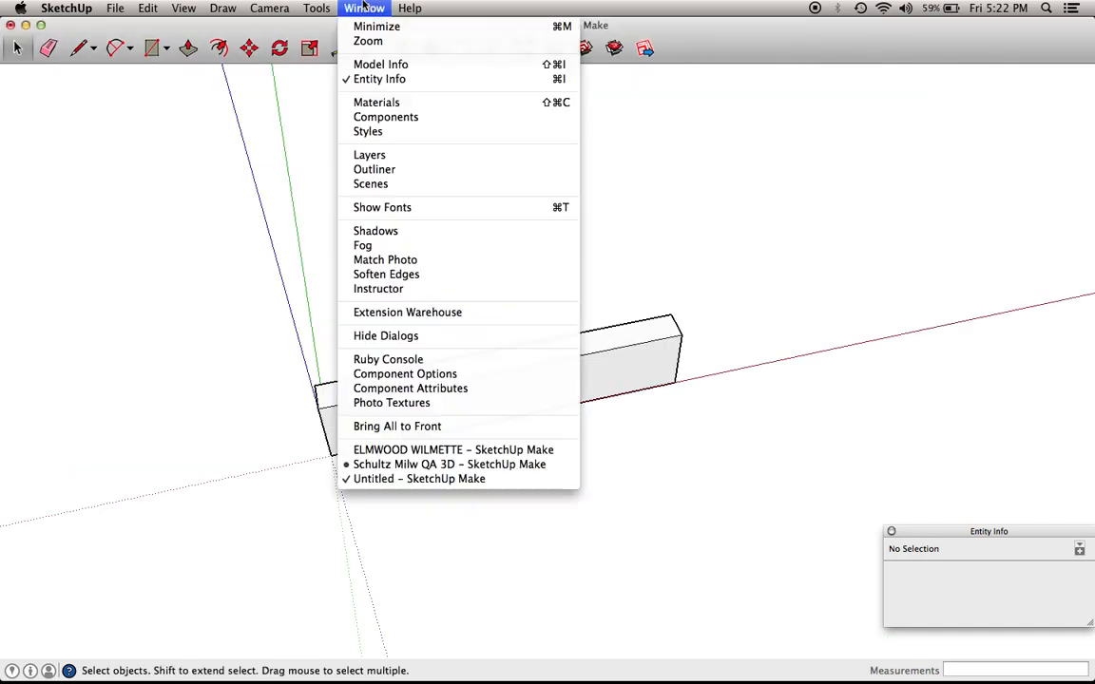
{"action": "left_click", "coordinate": [429, 464]}
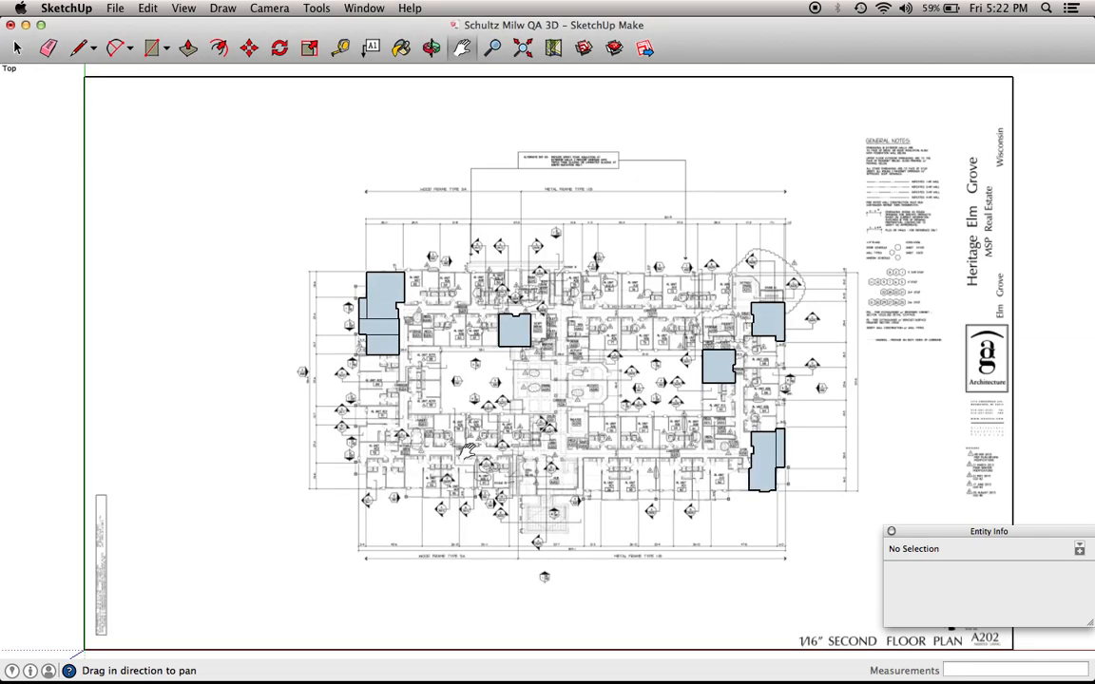
{"action": "scroll", "coordinate": [469, 452], "scroll_direction": "up", "scroll_amount": 2}
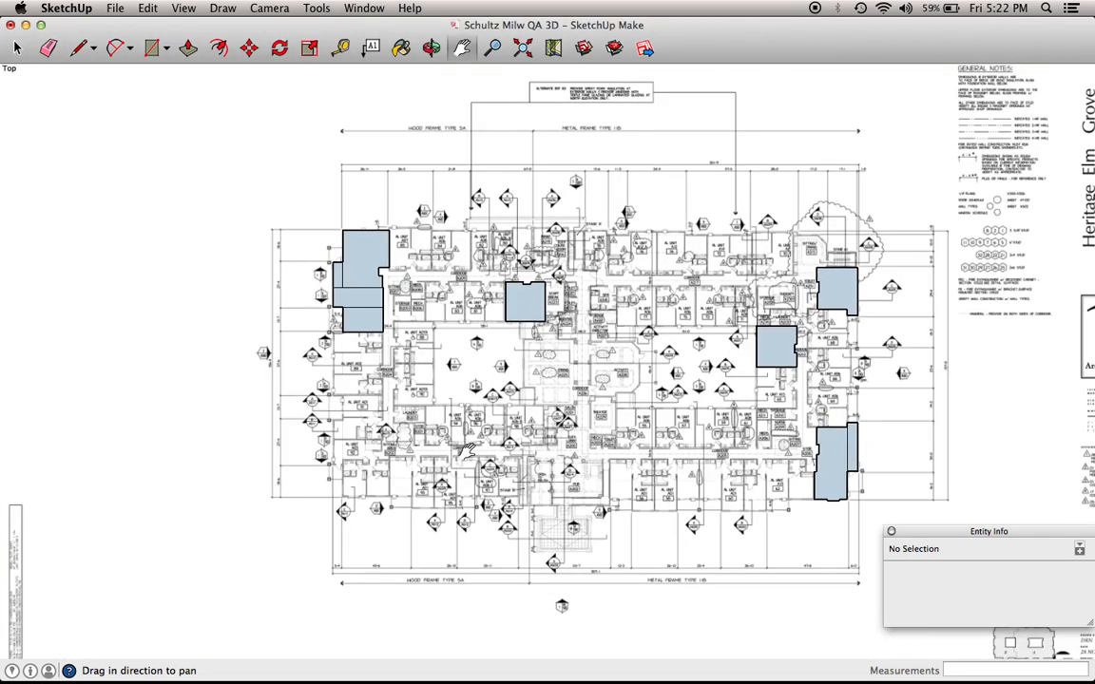
- Switch to Preview, examine the A202.jpg second floor plan up close around the pub and units 56 to 60, and close the image
{"action": "mouse_move", "coordinate": [709, 656]}
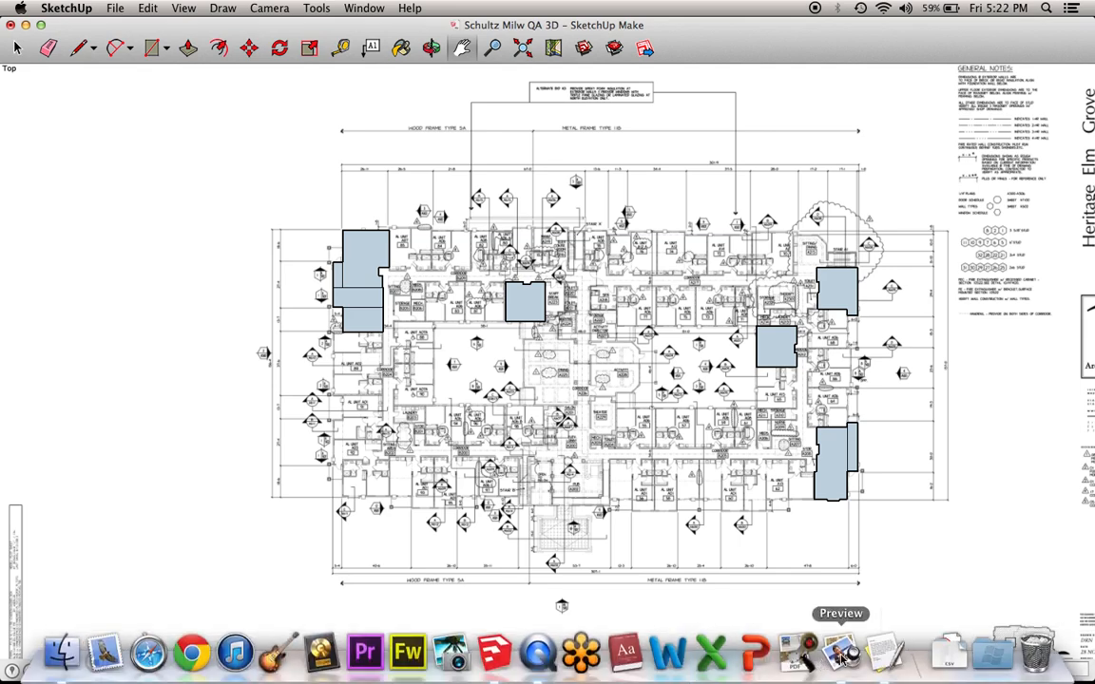
{"action": "left_click", "coordinate": [841, 656]}
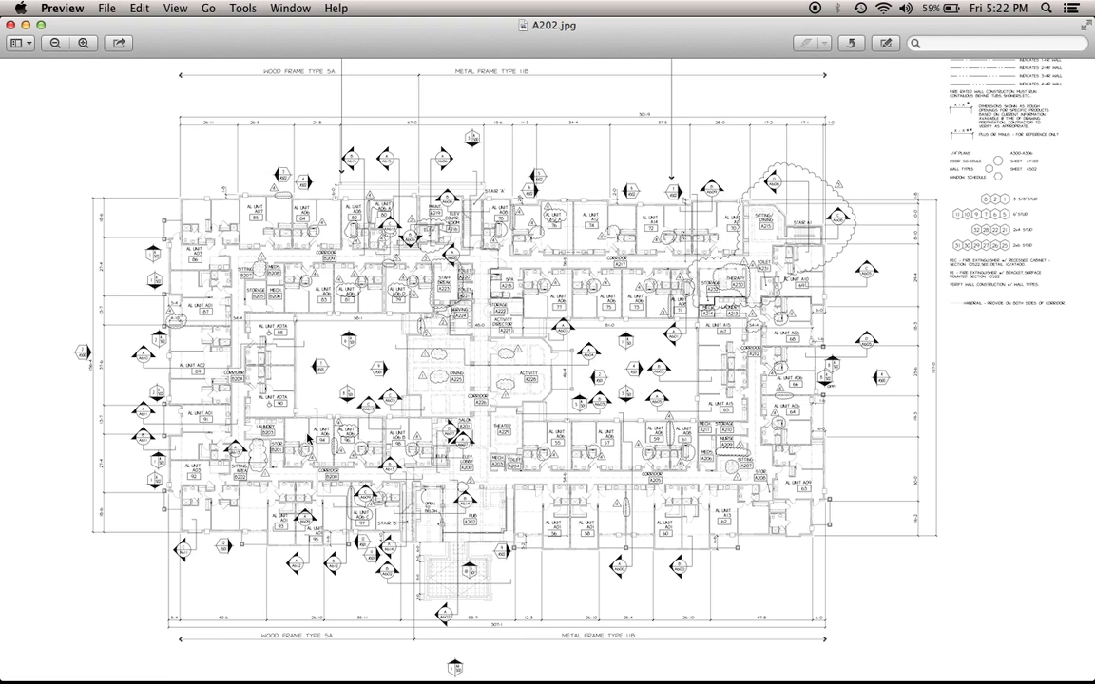
{"action": "mouse_move", "coordinate": [444, 677]}
{"action": "key", "text": "super+plus"}
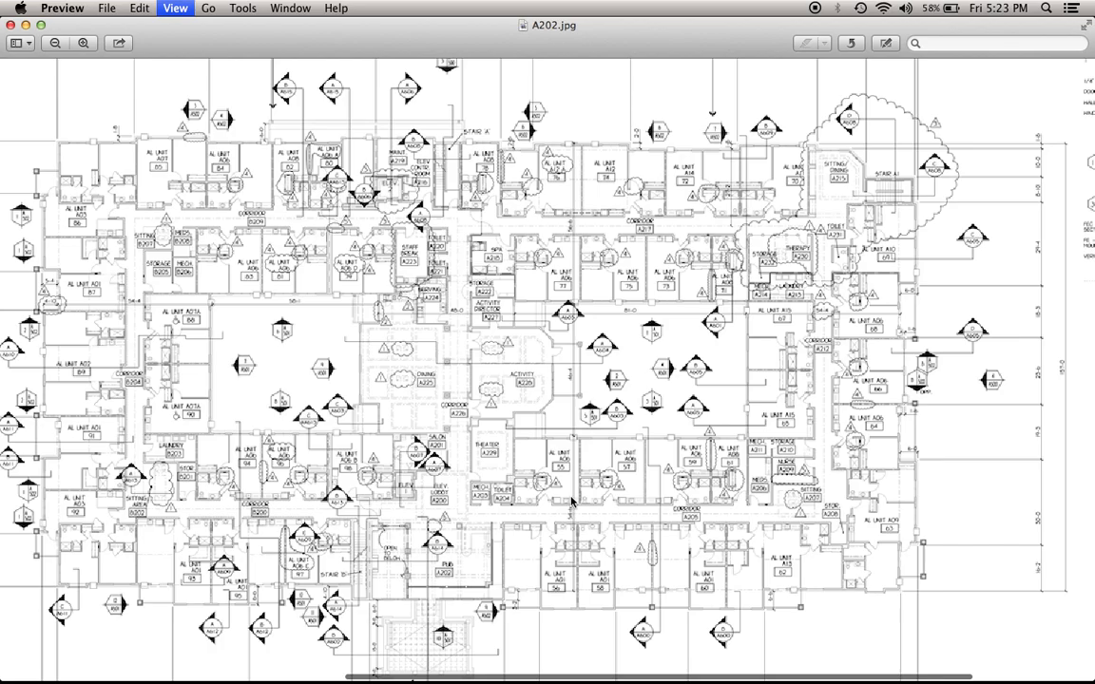
{"action": "key", "text": "super+plus"}
{"action": "key", "text": "super+plus"}
{"action": "scroll", "coordinate": [562, 484], "scroll_direction": "up", "scroll_amount": 3}
{"action": "scroll", "coordinate": [562, 483], "scroll_direction": "down", "scroll_amount": 10}
{"action": "scroll", "coordinate": [560, 480], "scroll_direction": "down", "scroll_amount": 5}
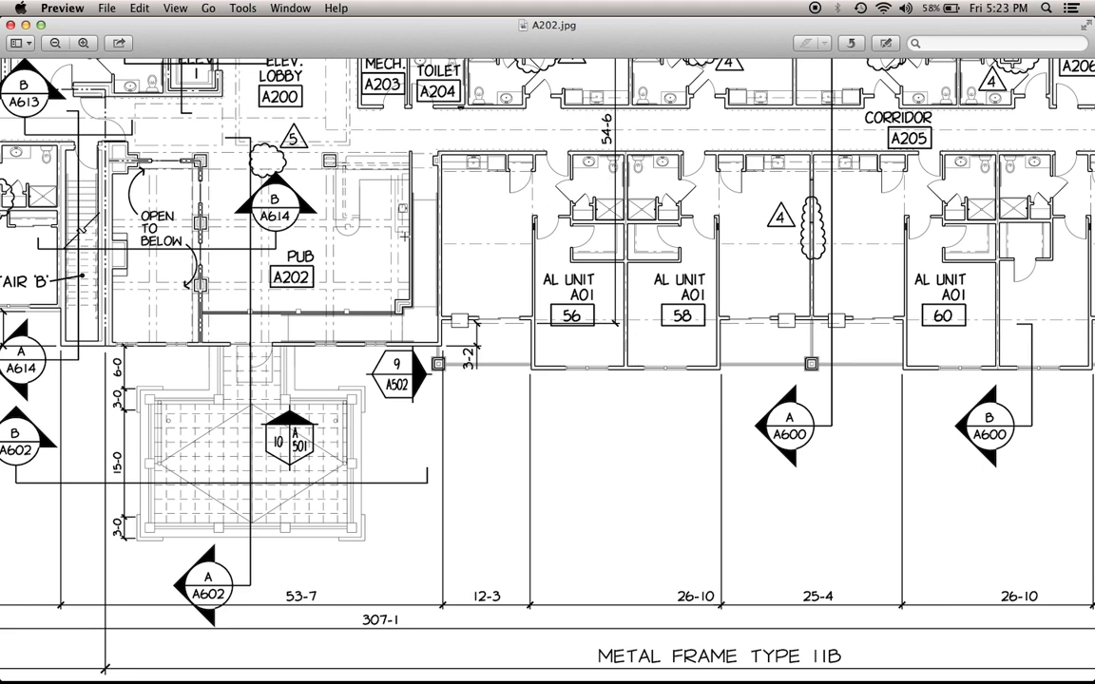
{"action": "key", "text": "super+w"}
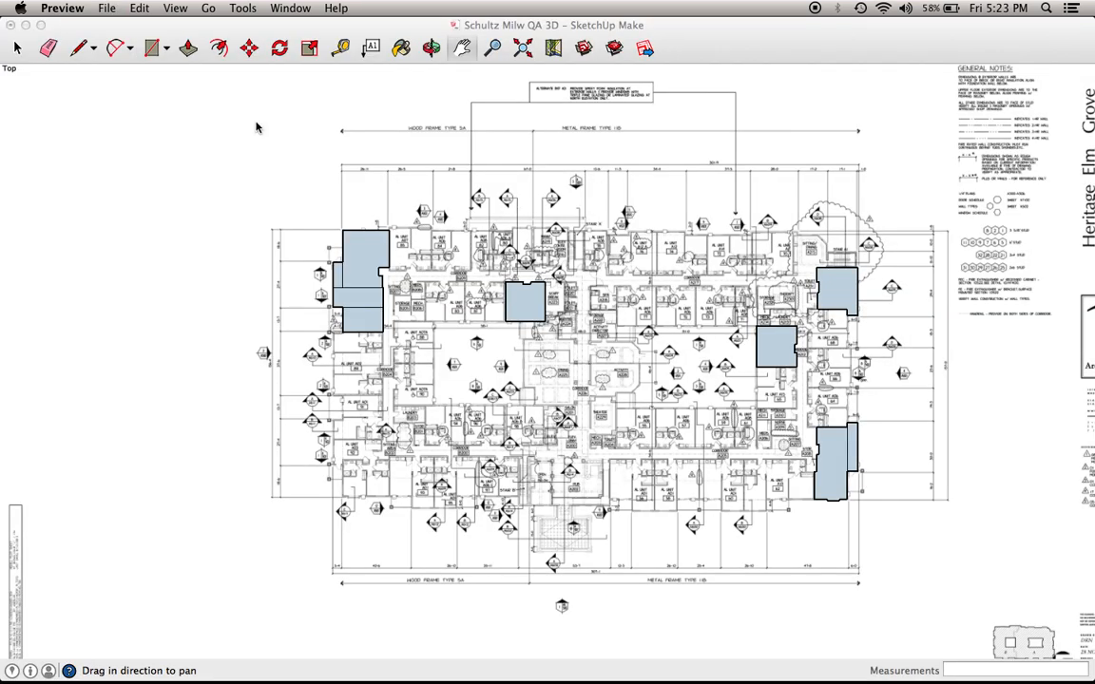
- Switch to the Untitled SketchUp model and delete the long box-shaped group at the origin
{"action": "left_click", "coordinate": [306, 8]}
{"action": "left_click", "coordinate": [290, 8]}
{"action": "left_click", "coordinate": [283, 25]}
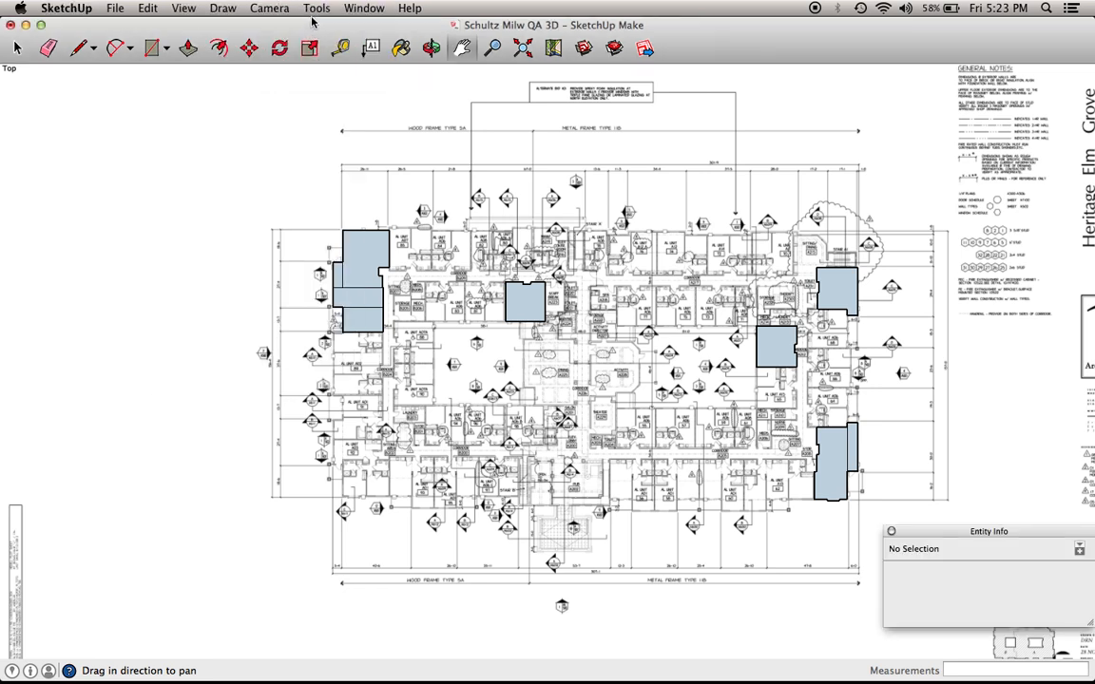
{"action": "left_click", "coordinate": [364, 8]}
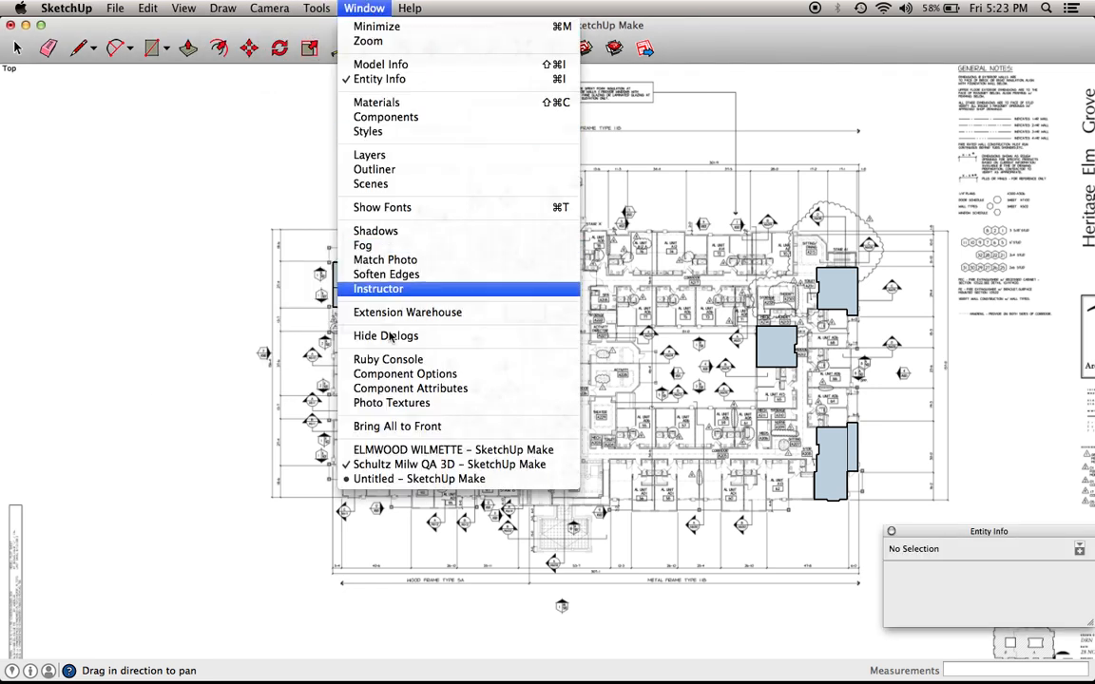
{"action": "left_click", "coordinate": [399, 479]}
{"action": "left_click_drag", "start_coordinate": [209, 297], "coordinate": [794, 495]}
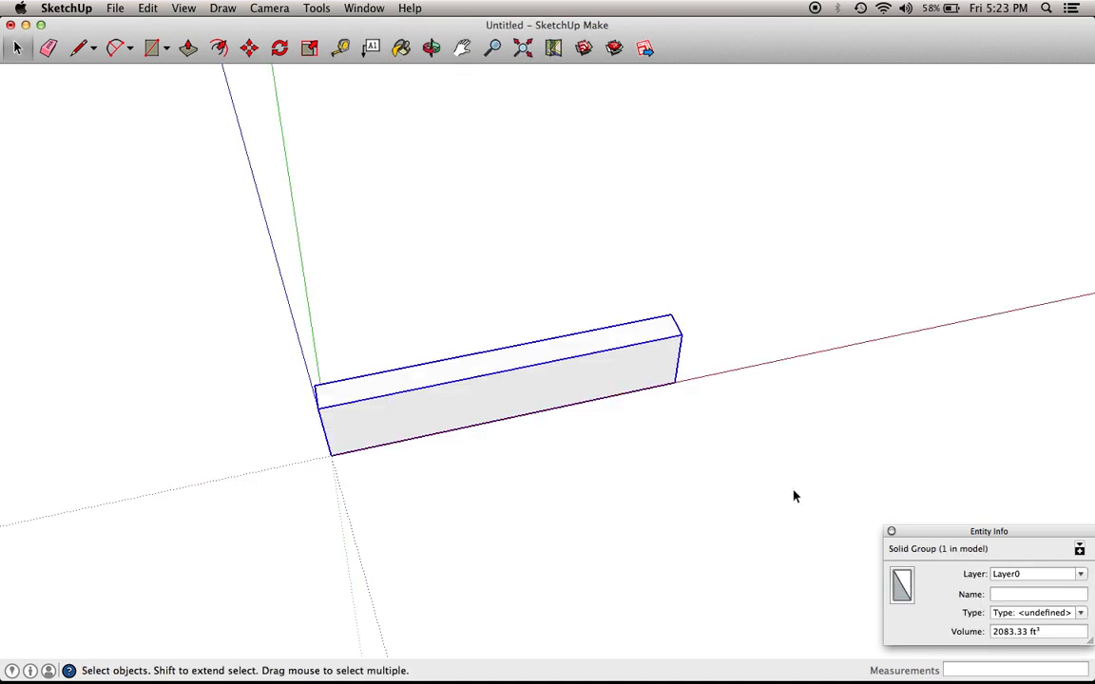
{"action": "key", "text": "Delete"}
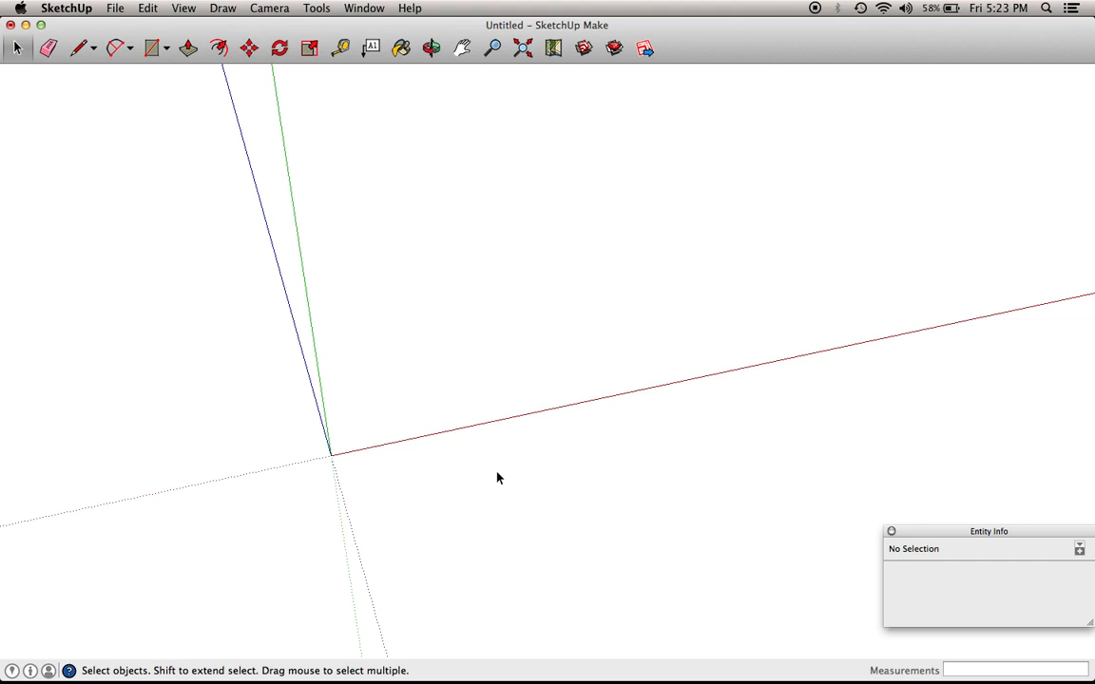
- In the top view, import A202.jpg from the SKETCHUP folder in JPEG format, used as an image
{"action": "key", "text": "super+2"}
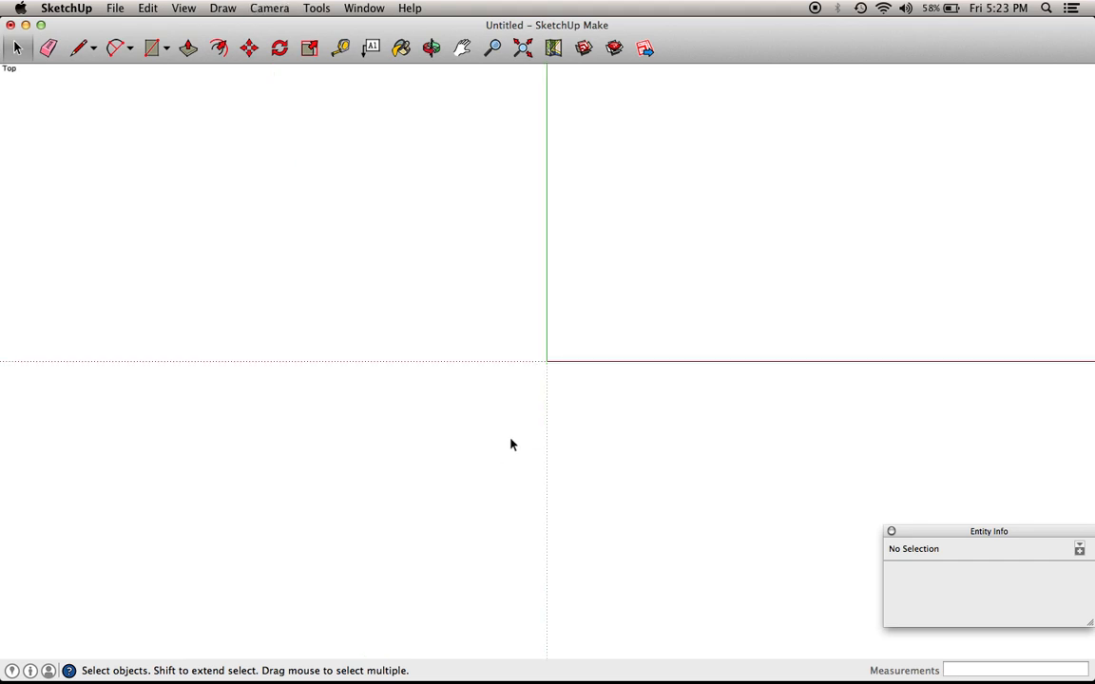
{"action": "left_click", "coordinate": [118, 8]}
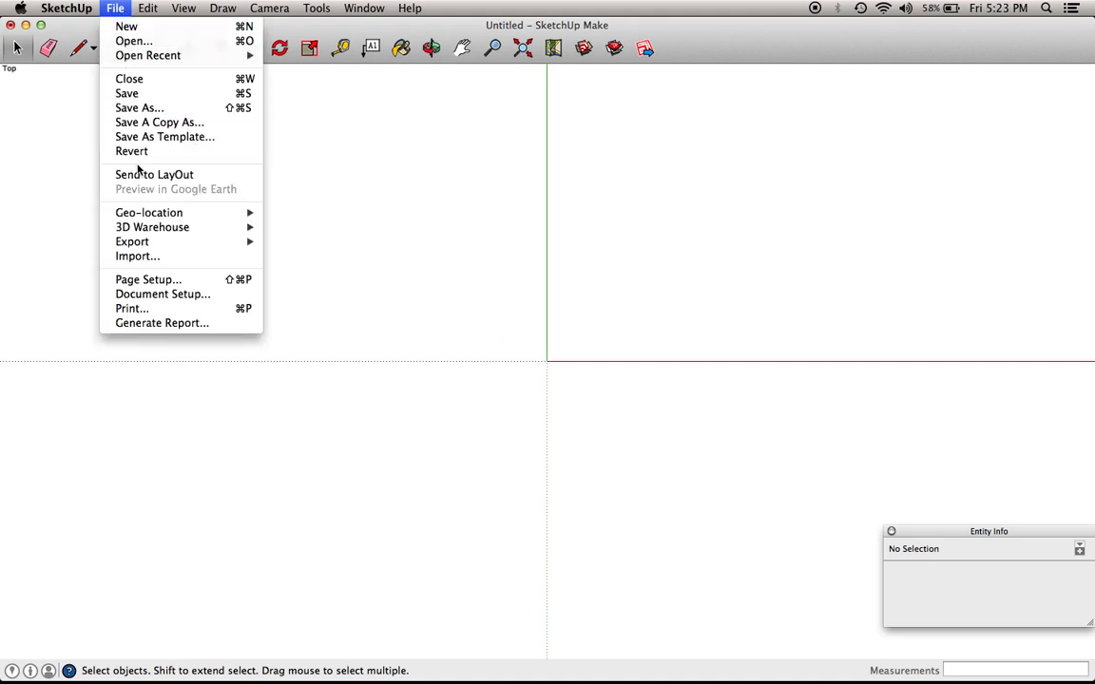
{"action": "left_click", "coordinate": [152, 258]}
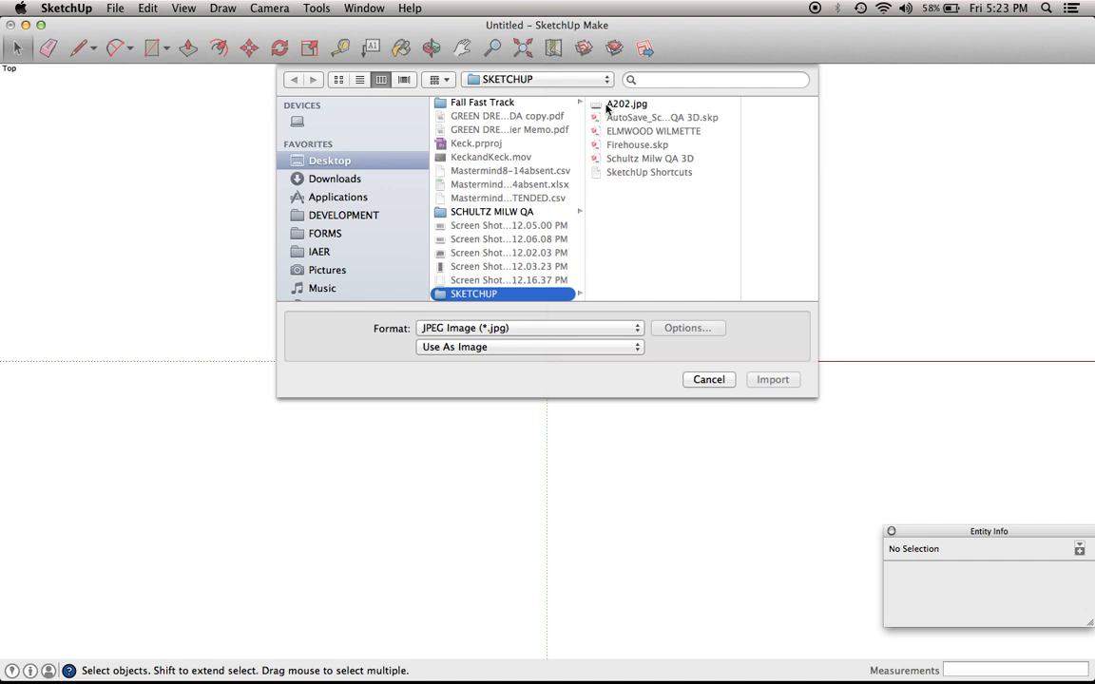
{"action": "left_click", "coordinate": [607, 106]}
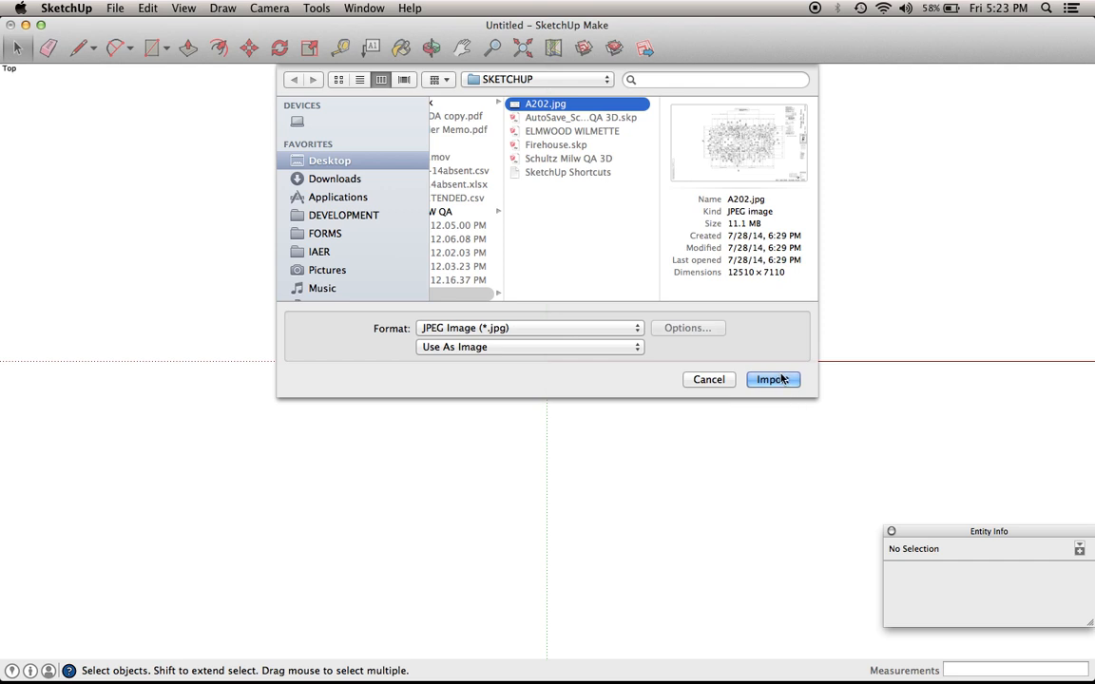
{"action": "left_click", "coordinate": [772, 379]}
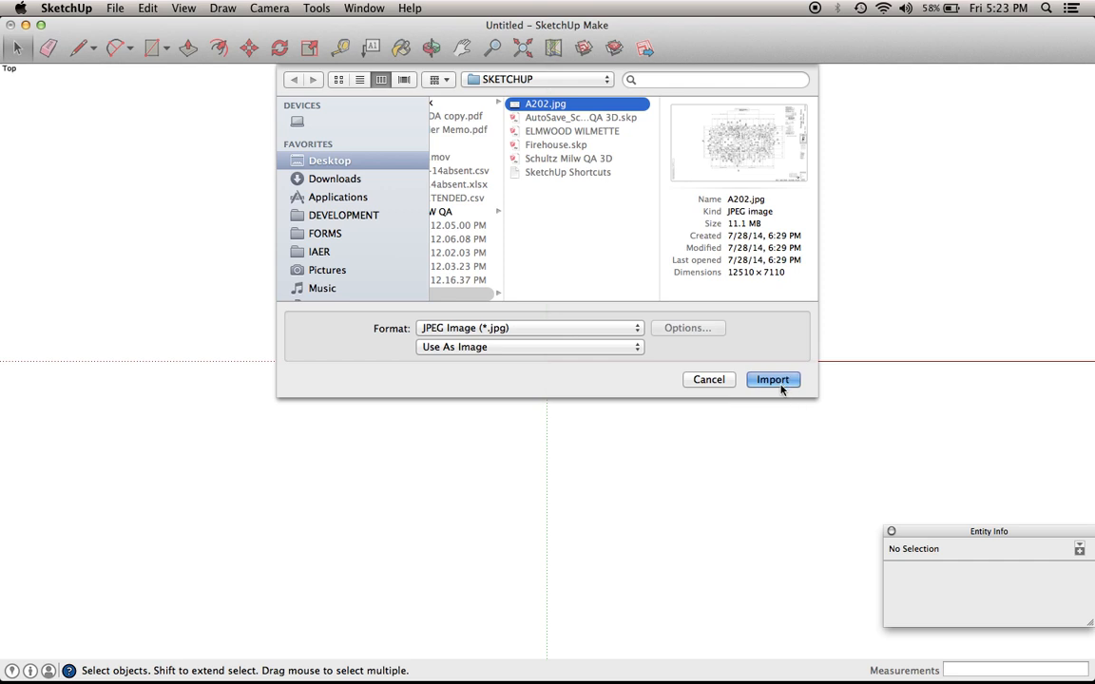
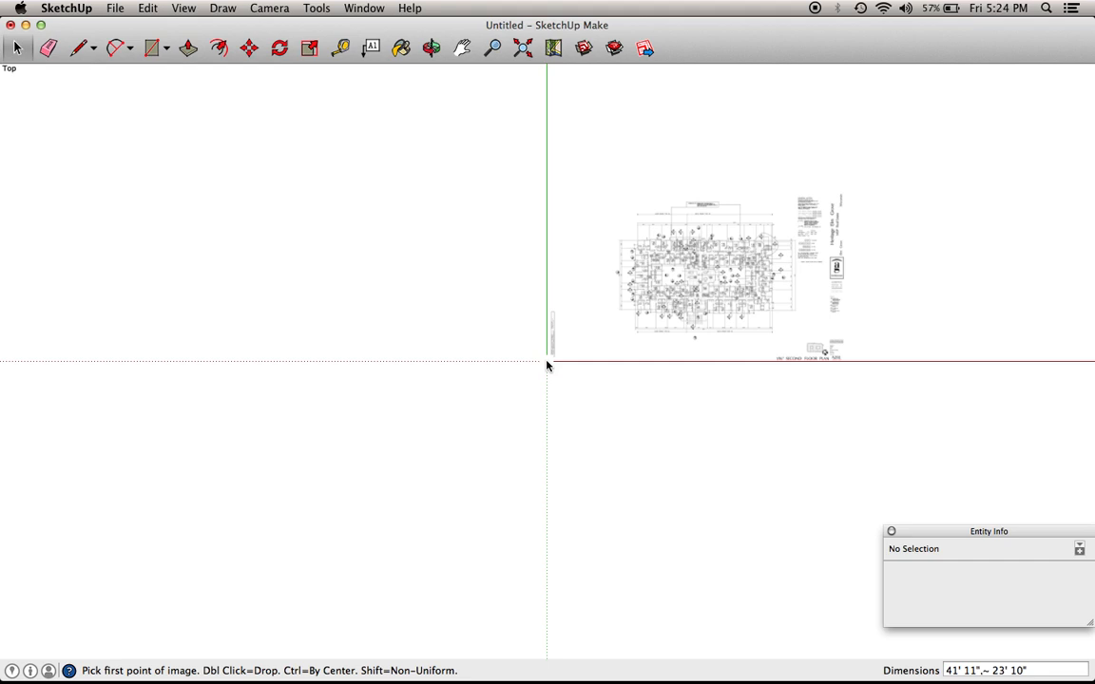
- Place the imported A202 floor plan with its lower-left corner at the origin, about 73' 2 1/4" wide
{"action": "left_click", "coordinate": [546, 362]}
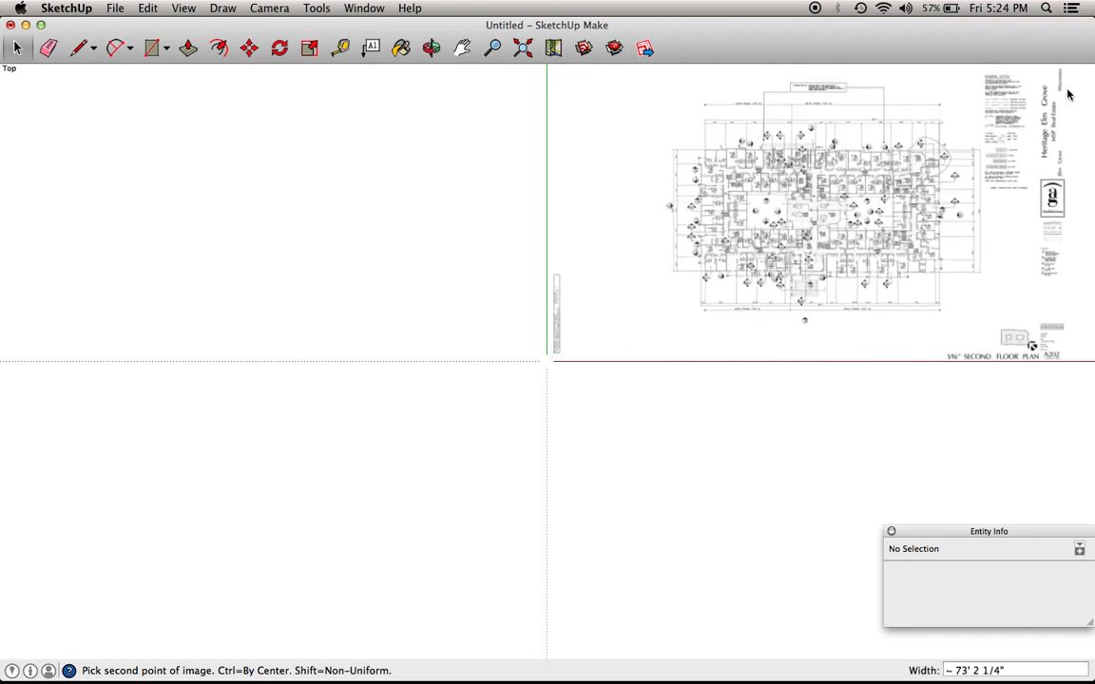
{"action": "left_click", "coordinate": [1069, 96]}
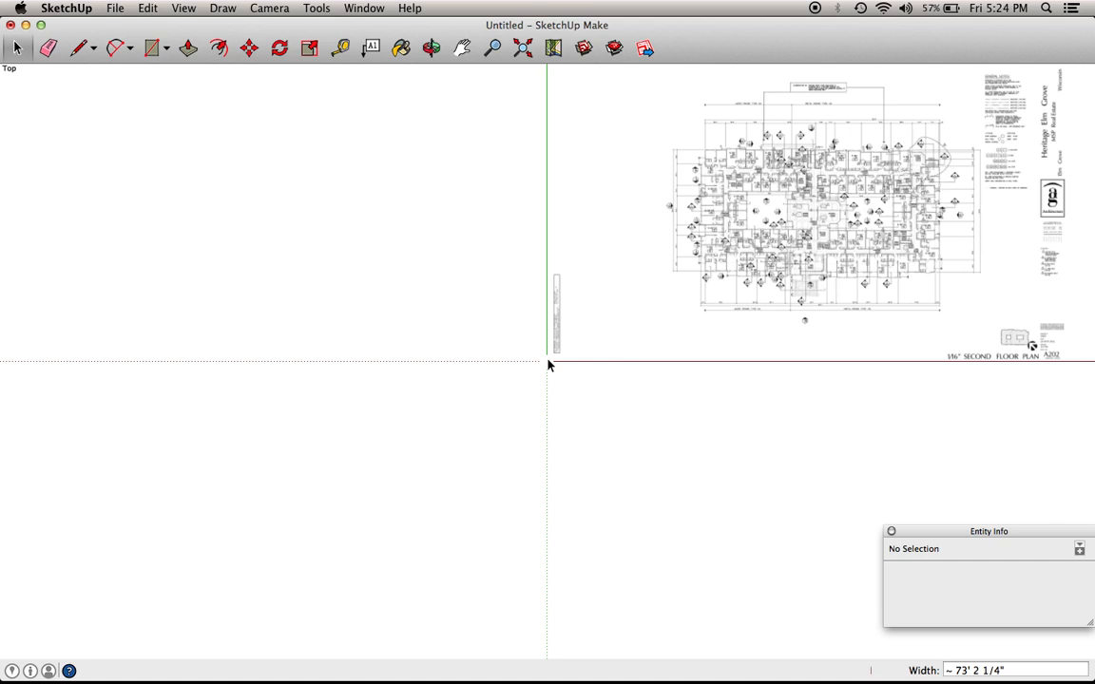
{"action": "left_click", "coordinate": [1043, 136]}
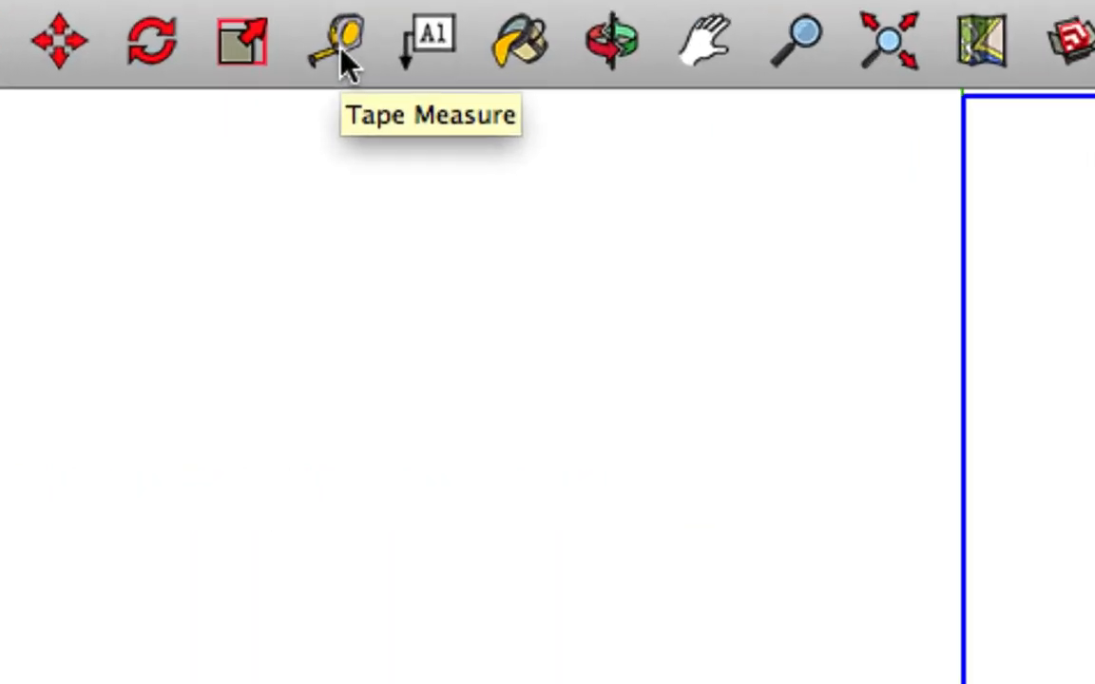
- Close the Entity Info window and measure between the two tick marks of the 25-4 dimension below the plan with Tape Measure
{"action": "left_click", "coordinate": [343, 54]}
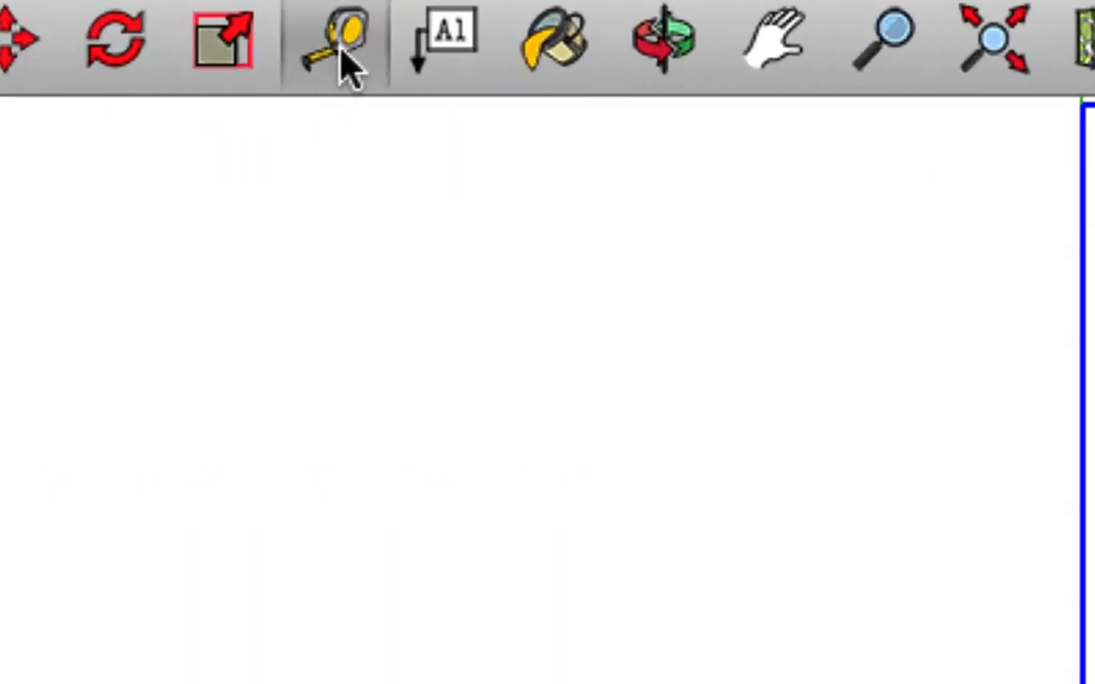
{"action": "scroll", "coordinate": [859, 195], "scroll_direction": "up", "scroll_amount": 3}
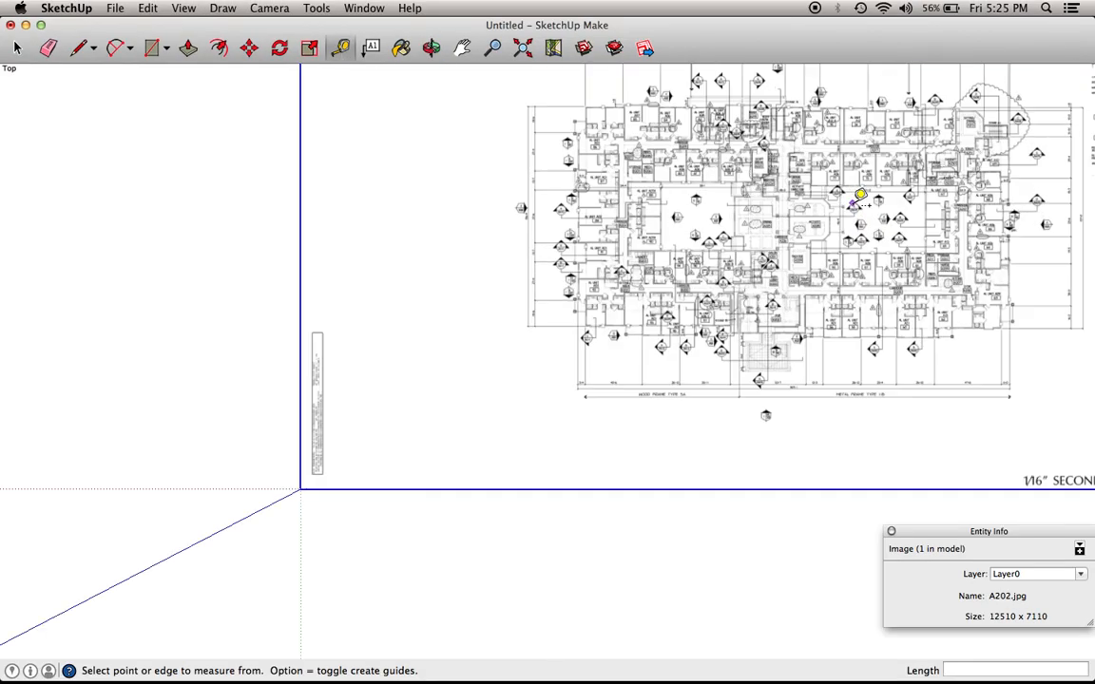
{"action": "scroll", "coordinate": [860, 195], "scroll_direction": "up", "scroll_amount": 3}
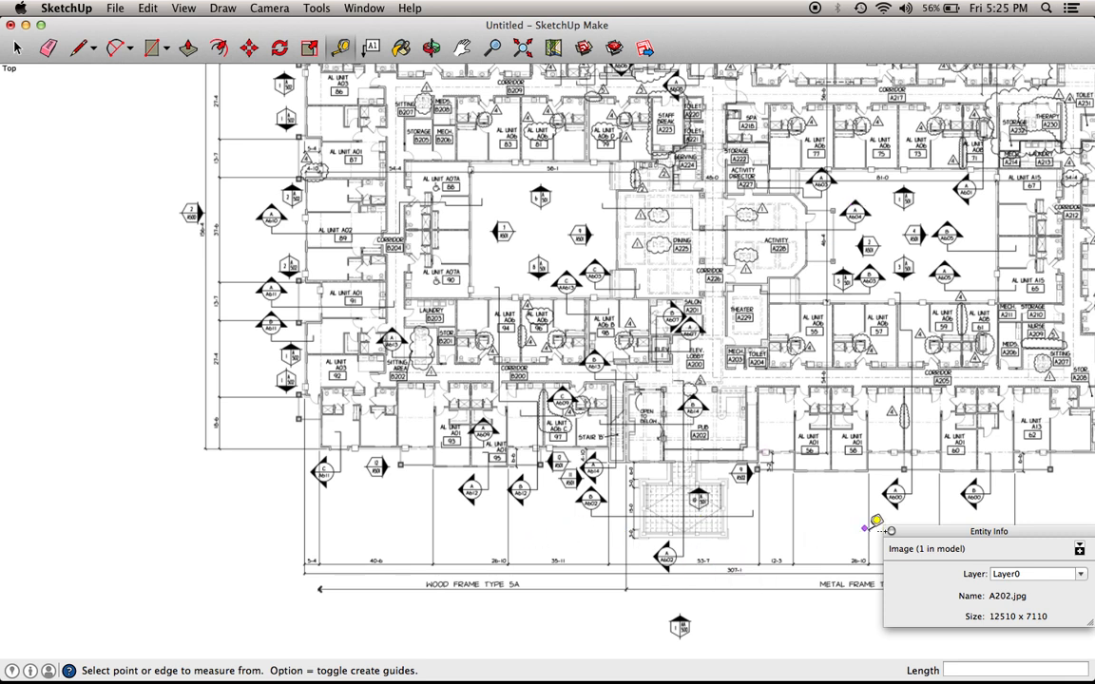
{"action": "left_click", "coordinate": [893, 534]}
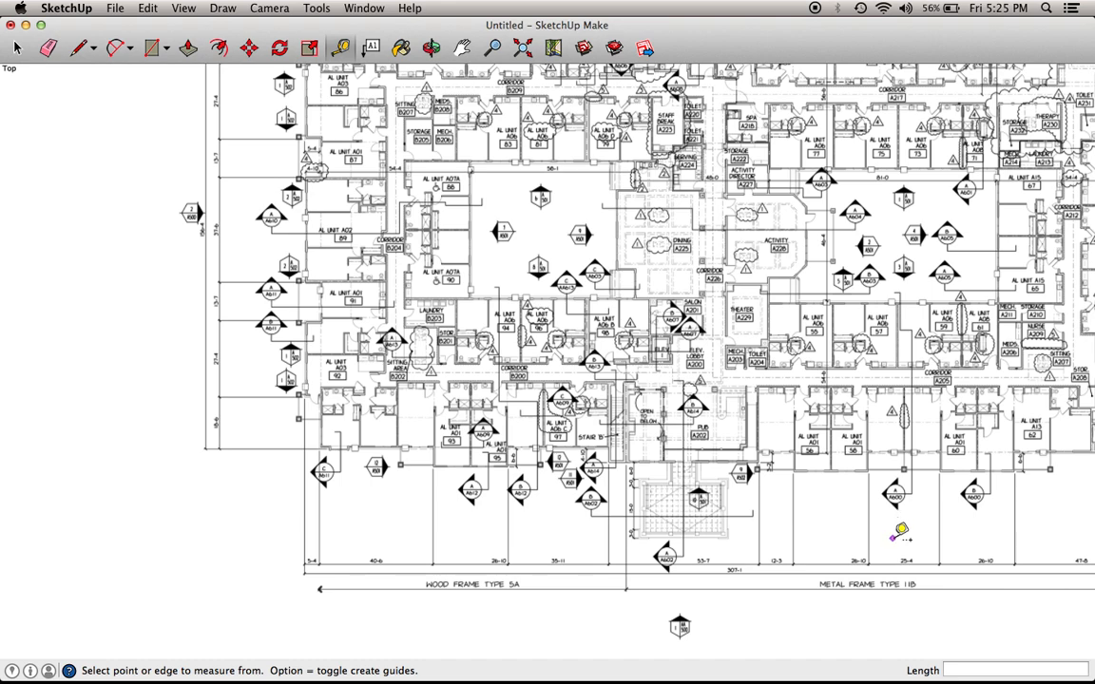
{"action": "scroll", "coordinate": [911, 553], "scroll_direction": "up", "scroll_amount": 1}
{"action": "scroll", "coordinate": [911, 553], "scroll_direction": "up", "scroll_amount": 2}
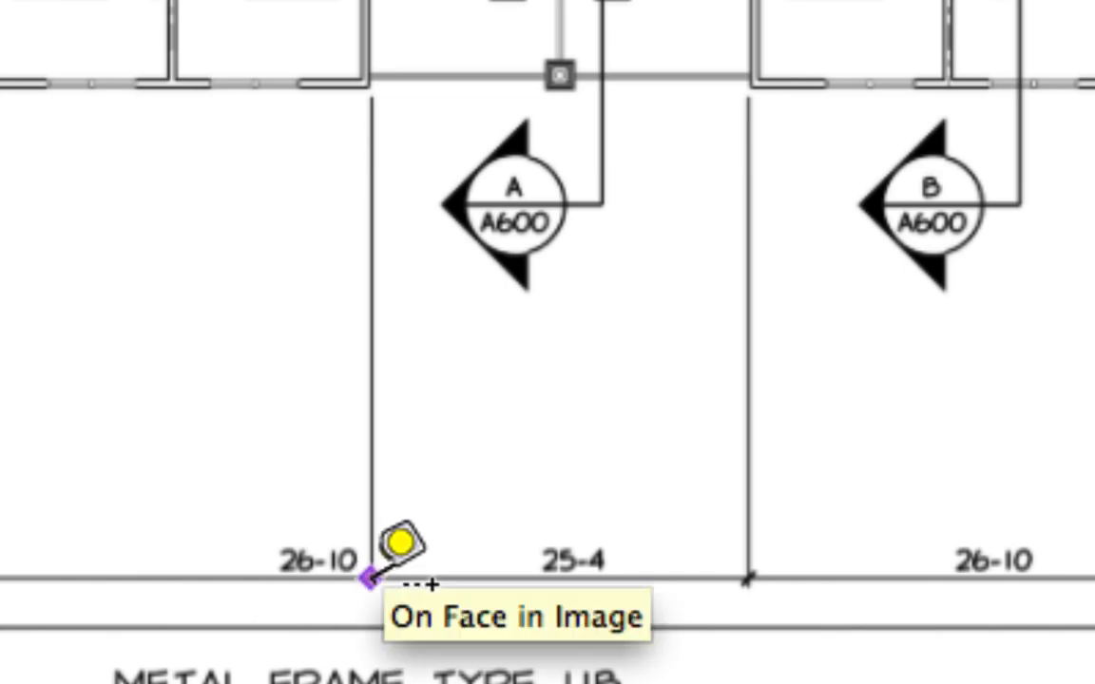
{"action": "left_click", "coordinate": [369, 577]}
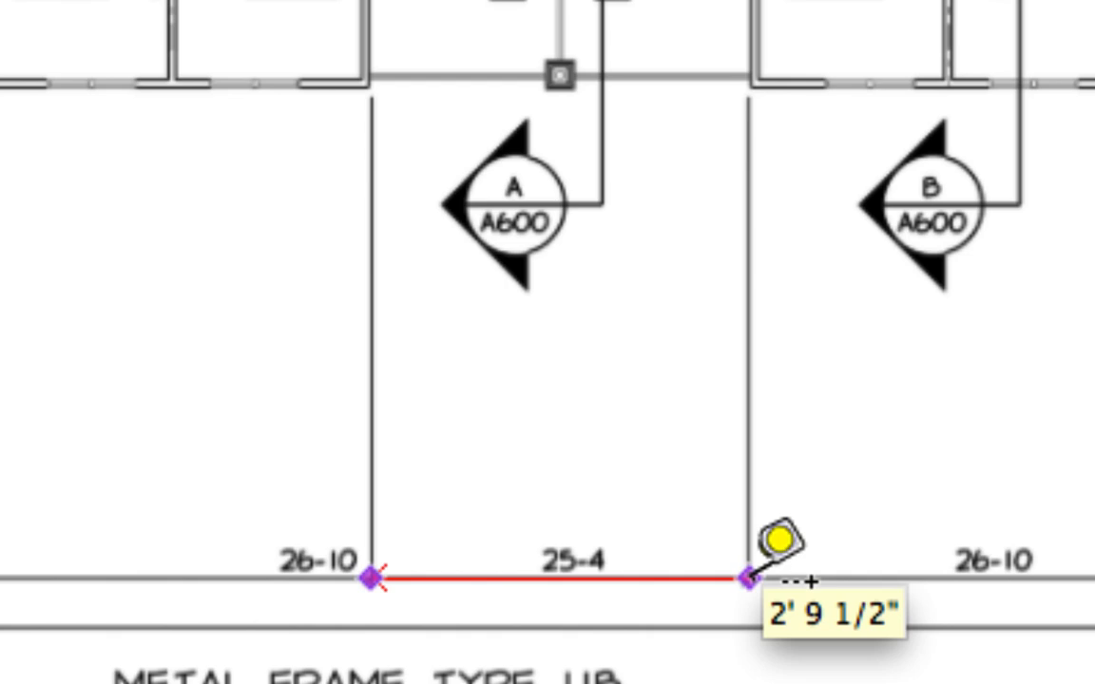
{"action": "left_click", "coordinate": [749, 577]}
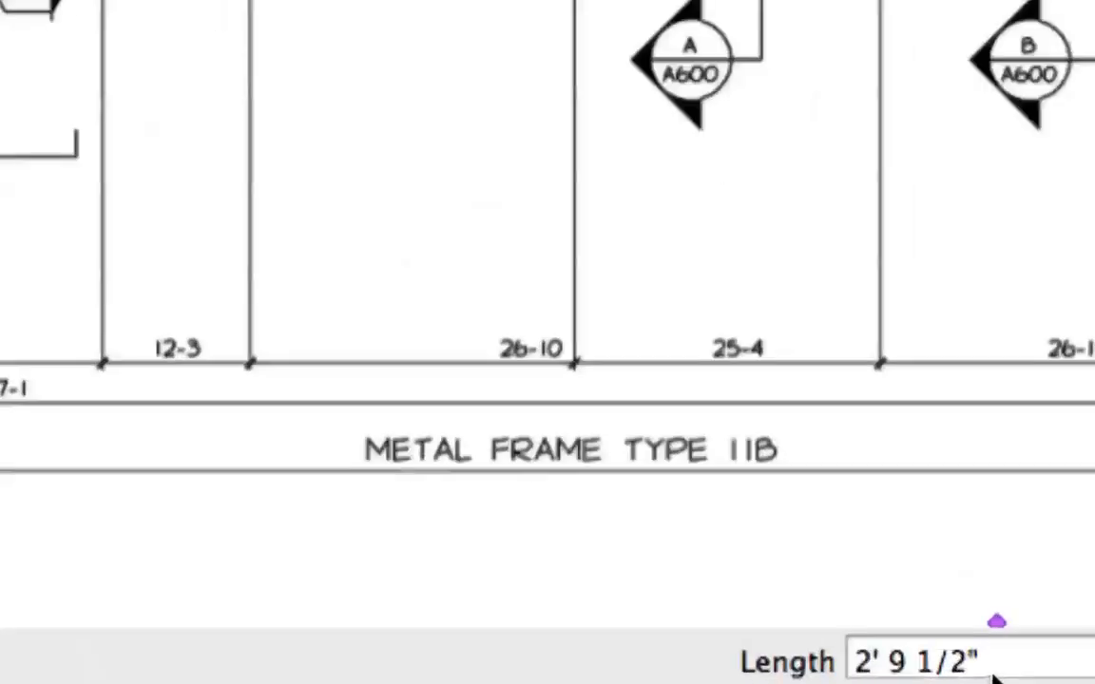
- Set the measured distance to 25'4" and accept resizing the whole model to that scale
{"action": "type", "text": "2"}
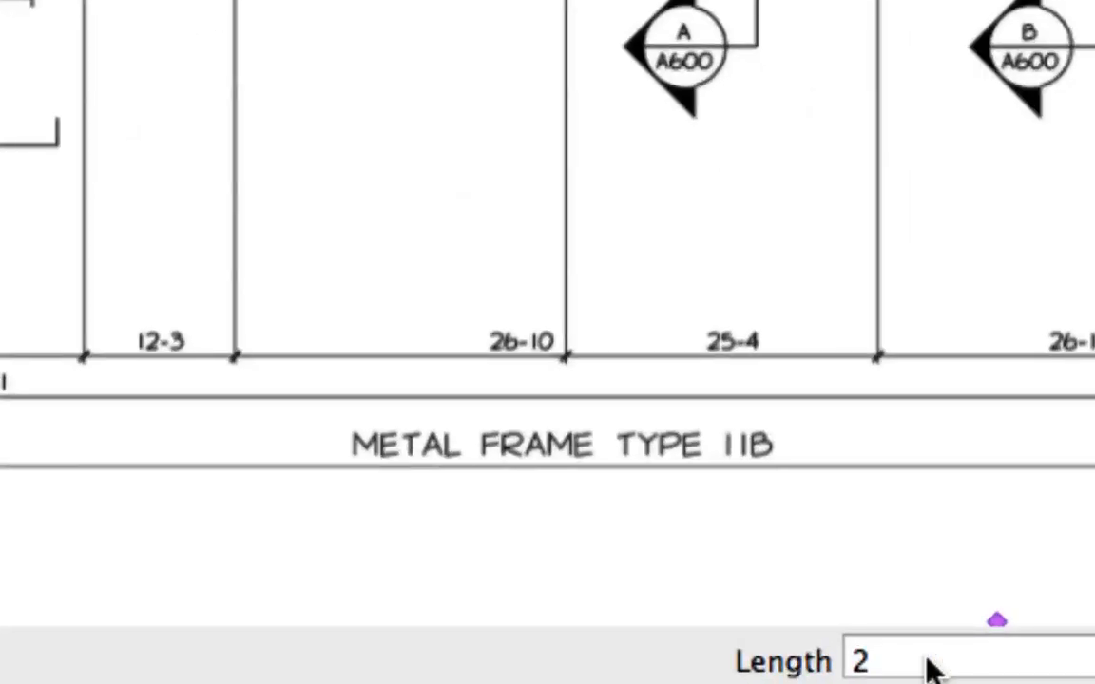
{"action": "type", "text": "5'4\""}
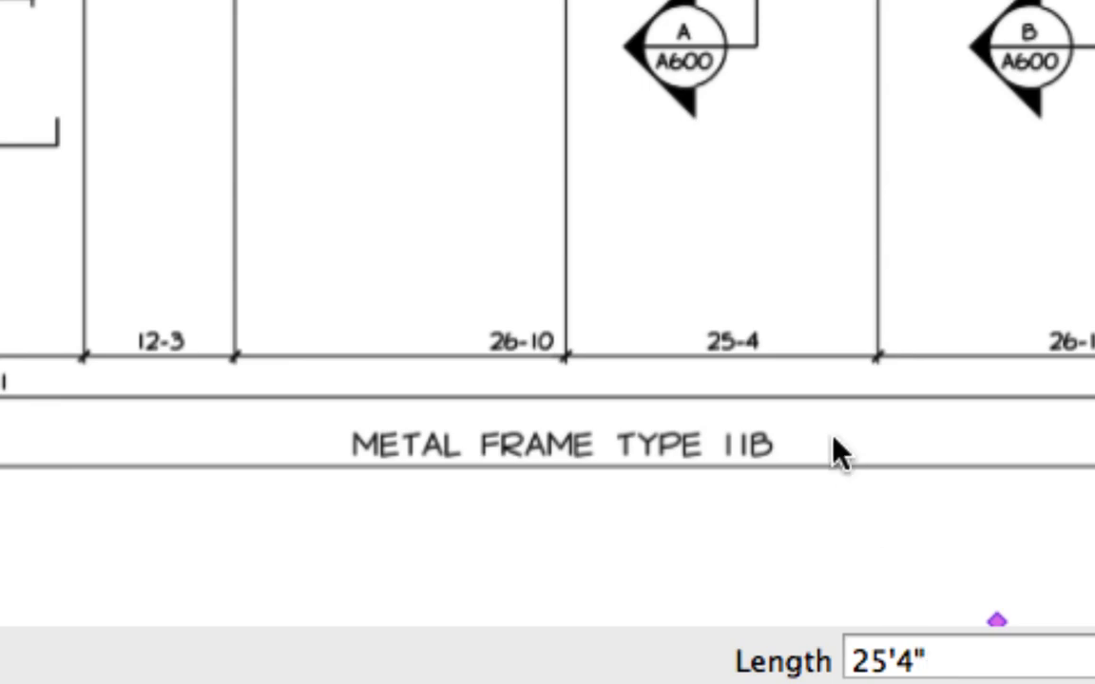
{"action": "key", "text": "Return"}
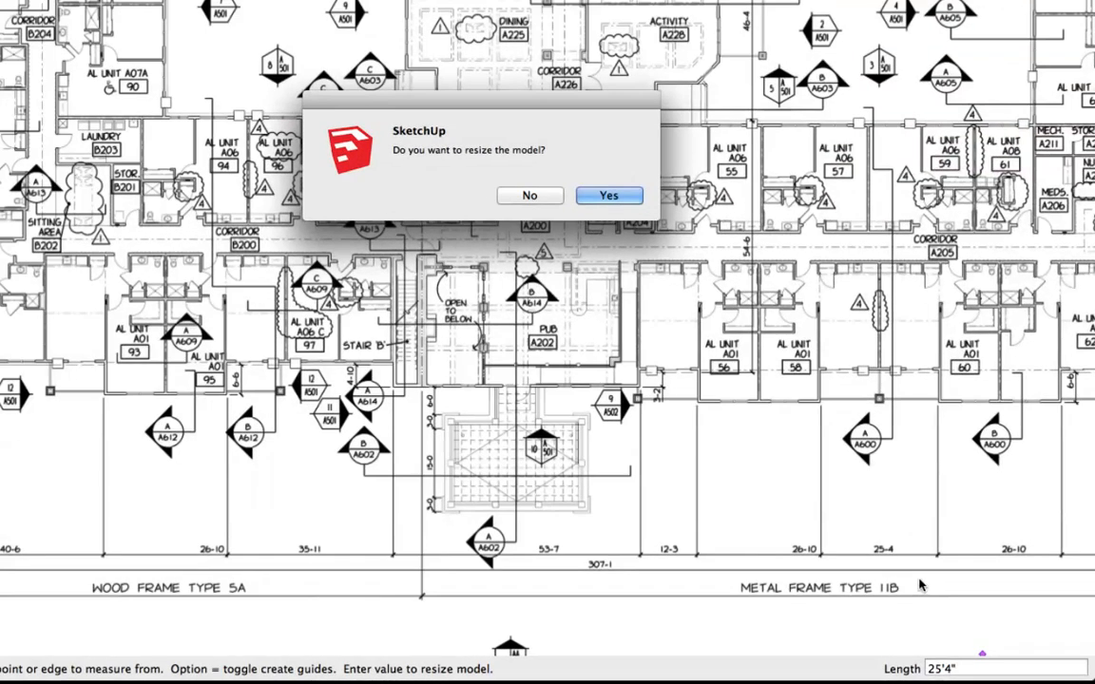
{"action": "left_click", "coordinate": [617, 195]}
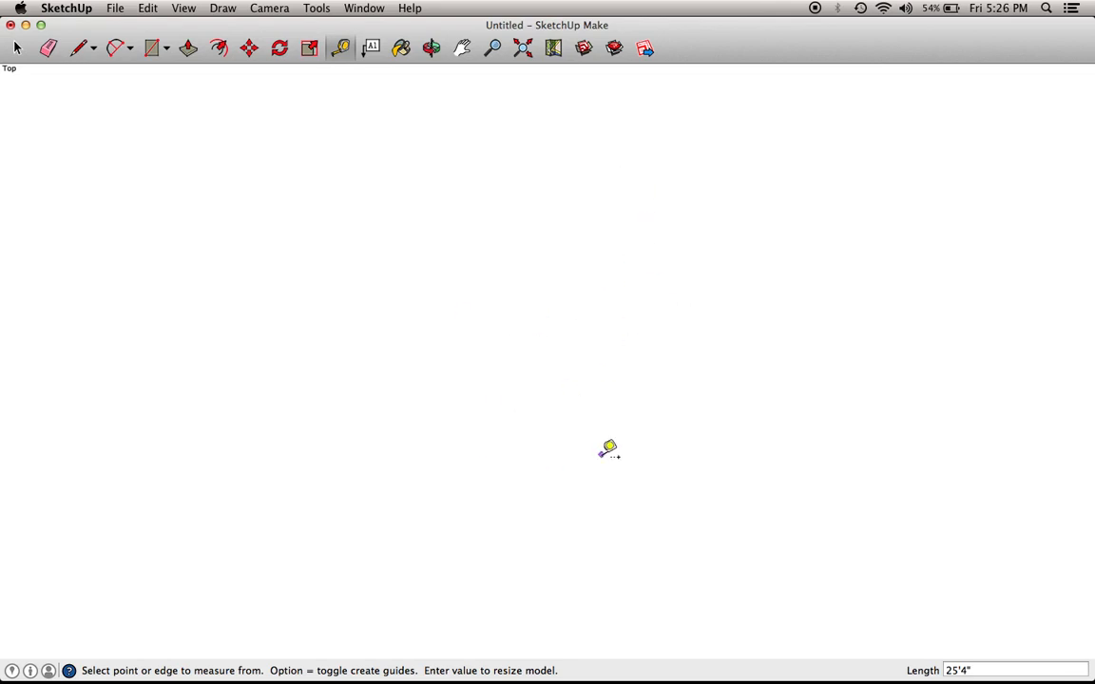
- Check the plan's new scale by starting a line along the 26-10 dimension next to the 25-4 one, without keeping it
{"action": "key", "text": "space"}
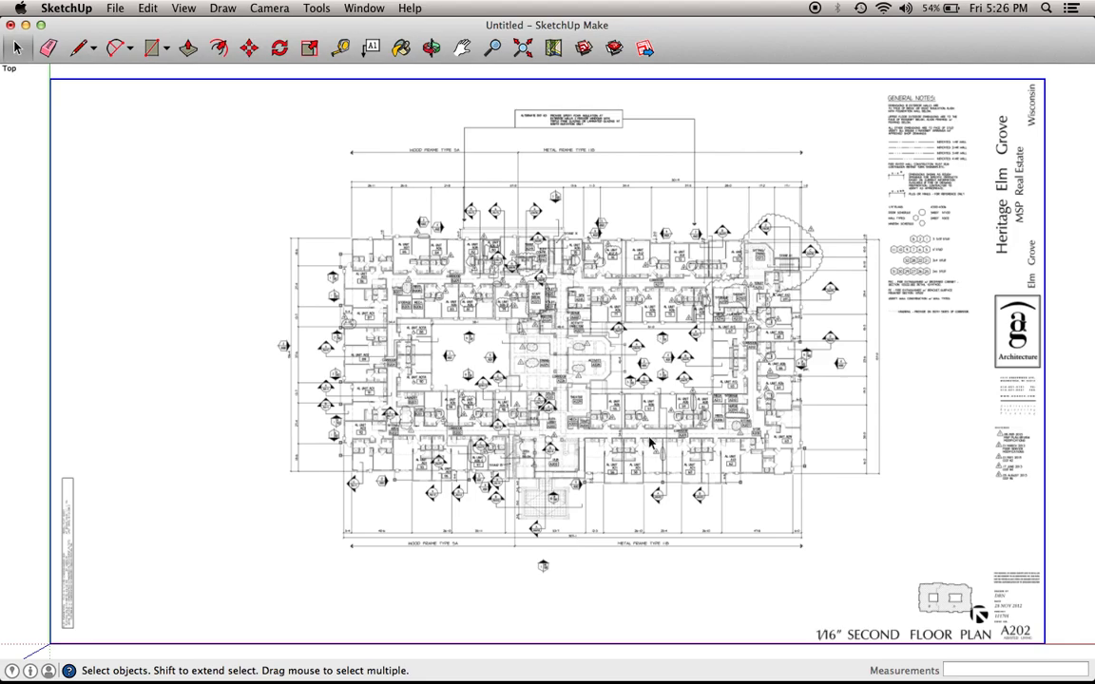
{"action": "scroll", "coordinate": [647, 442], "scroll_direction": "up", "scroll_amount": 10}
{"action": "scroll", "coordinate": [649, 442], "scroll_direction": "down", "scroll_amount": 4}
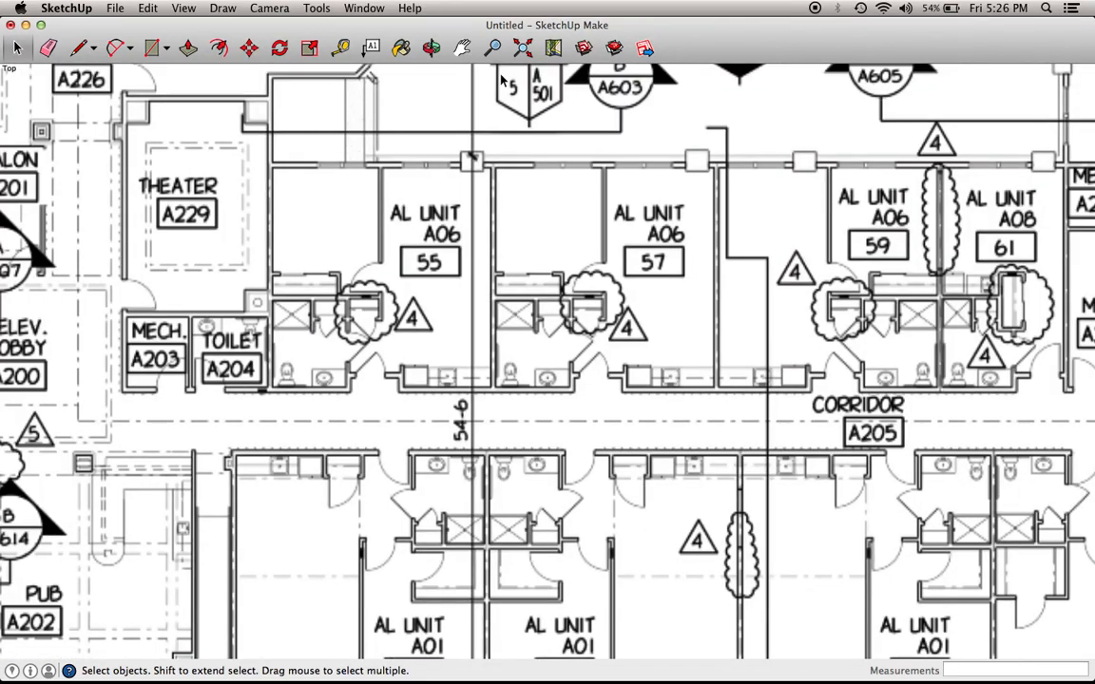
{"action": "key", "text": "h"}
{"action": "left_click_drag", "start_coordinate": [831, 458], "coordinate": [748, 6]}
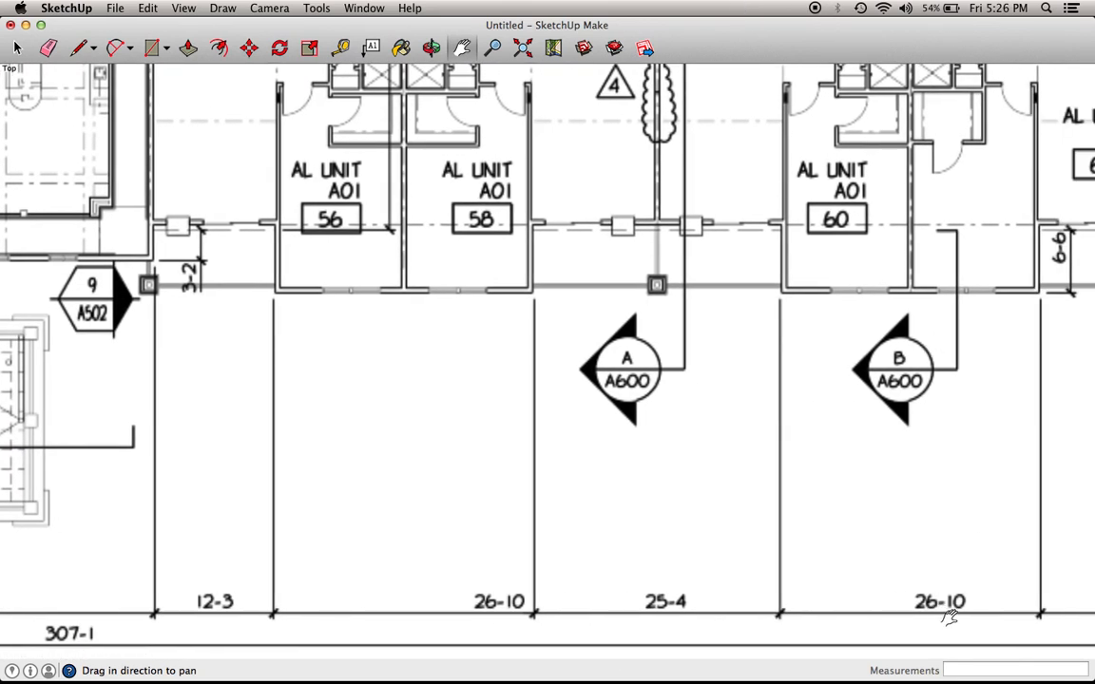
{"action": "left_click_drag", "start_coordinate": [885, 616], "coordinate": [949, 618]}
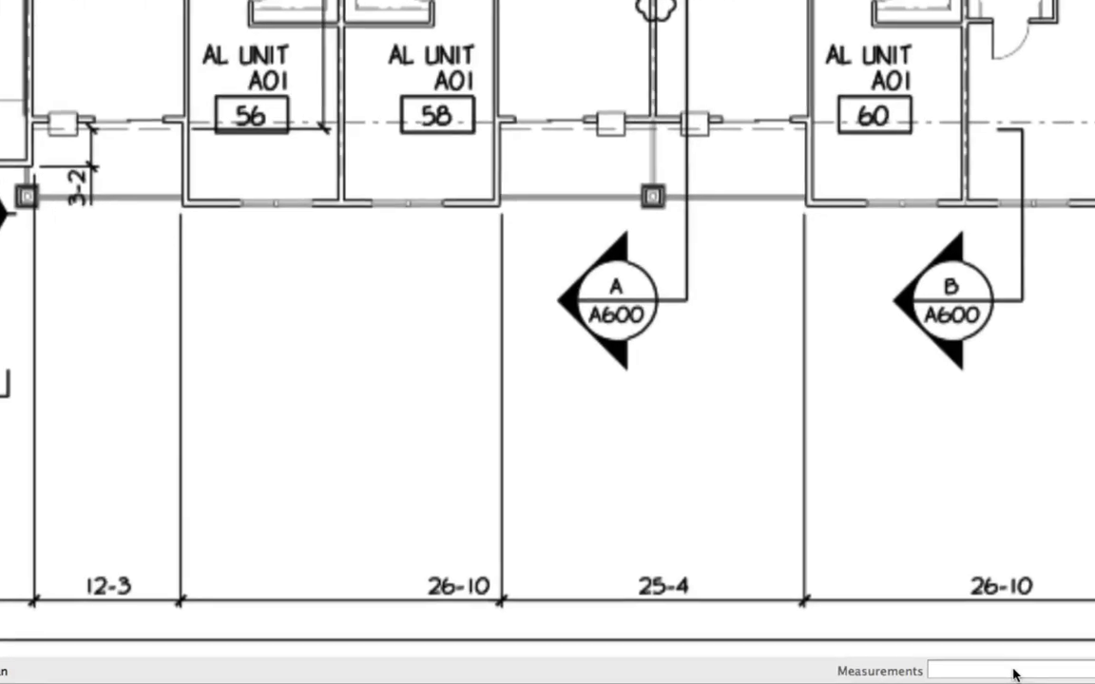
{"action": "left_click_drag", "start_coordinate": [1037, 537], "coordinate": [968, 531]}
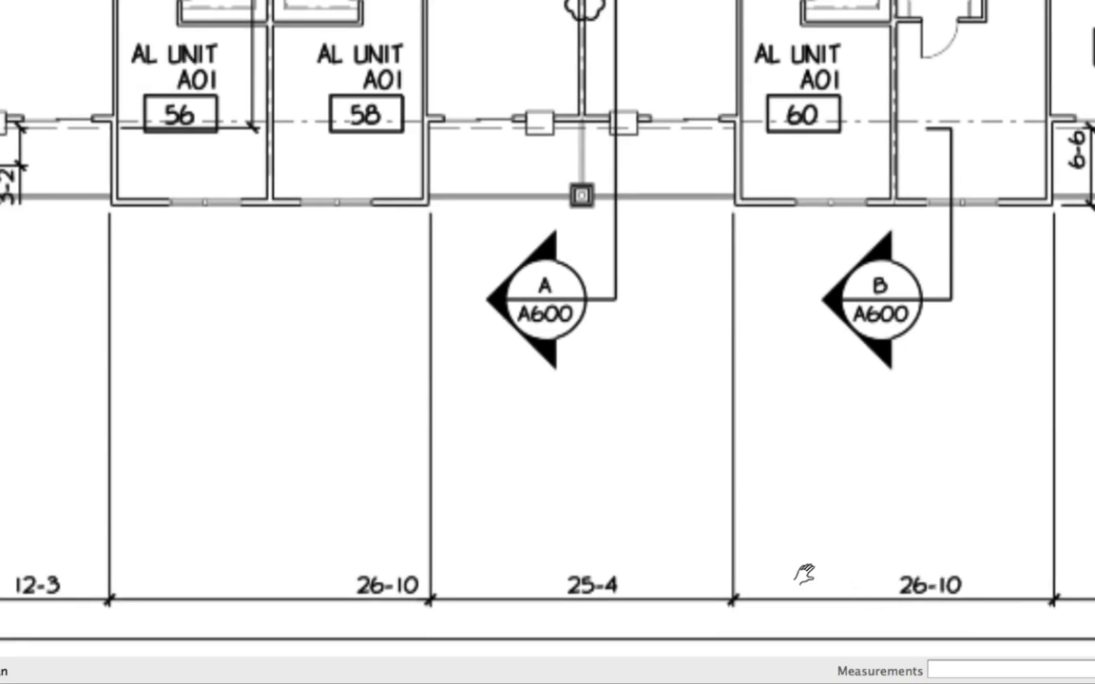
{"action": "key", "text": "l"}
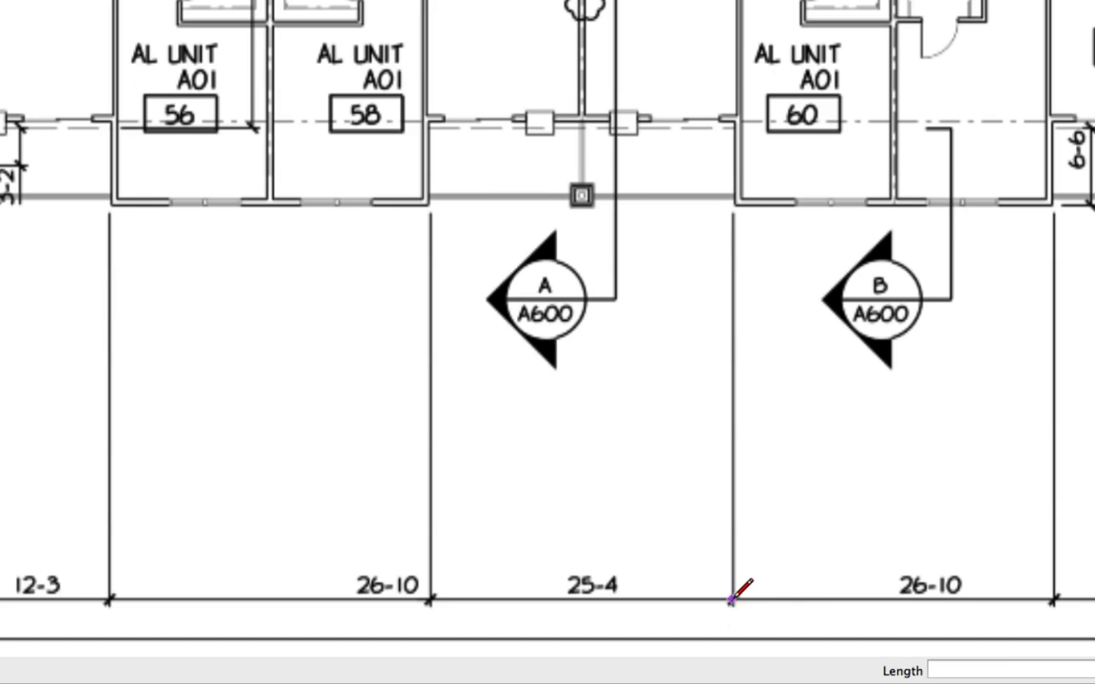
{"action": "left_click", "coordinate": [731, 599]}
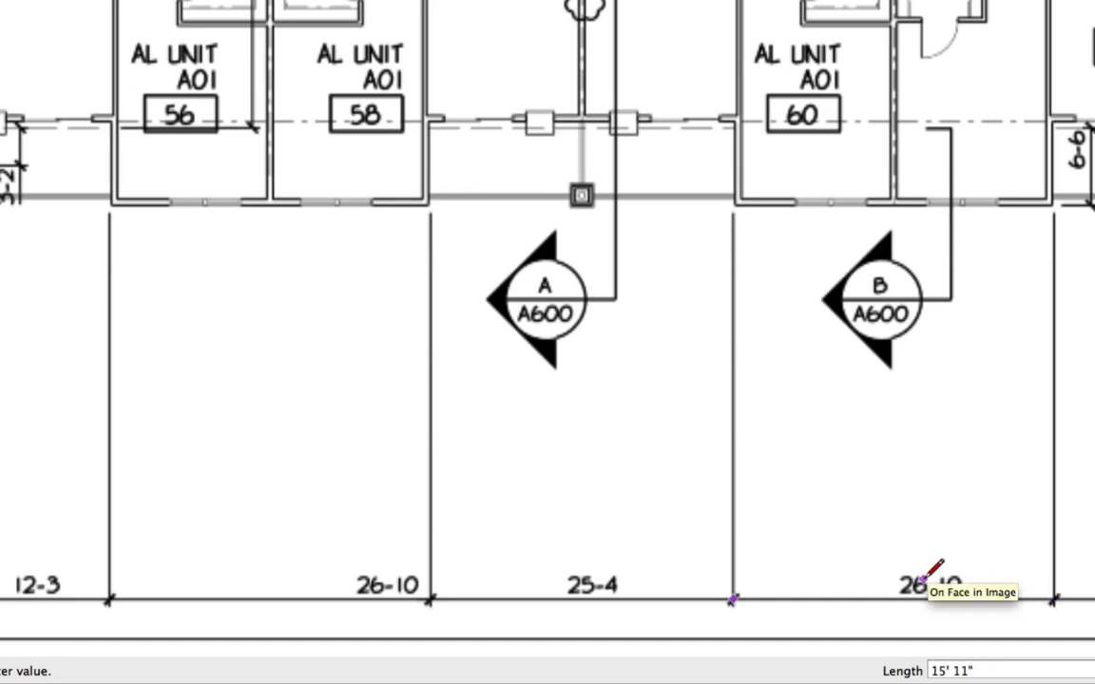
{"action": "key", "text": "Escape"}
{"action": "key", "text": "space"}
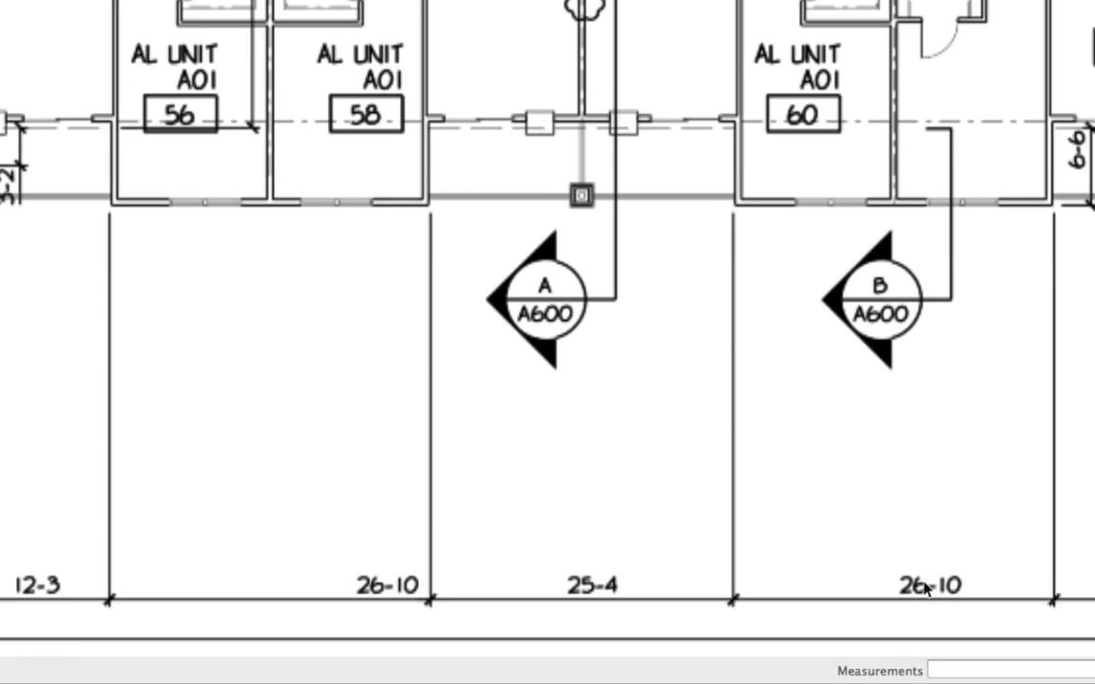
- Draw a line along the upper wall of AL Unit A06 number 66, from the corridor corner to the exterior corner, parallel to the red axis
{"action": "scroll", "coordinate": [919, 355], "scroll_direction": "down", "scroll_amount": 10}
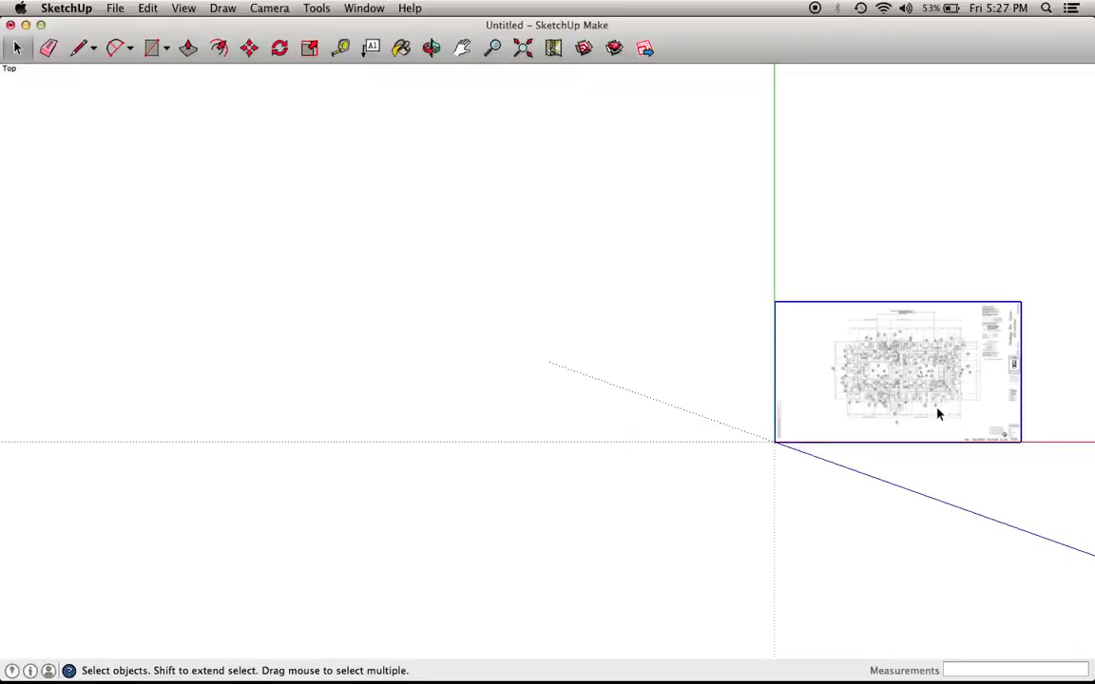
{"action": "scroll", "coordinate": [918, 440], "scroll_direction": "up", "scroll_amount": 10}
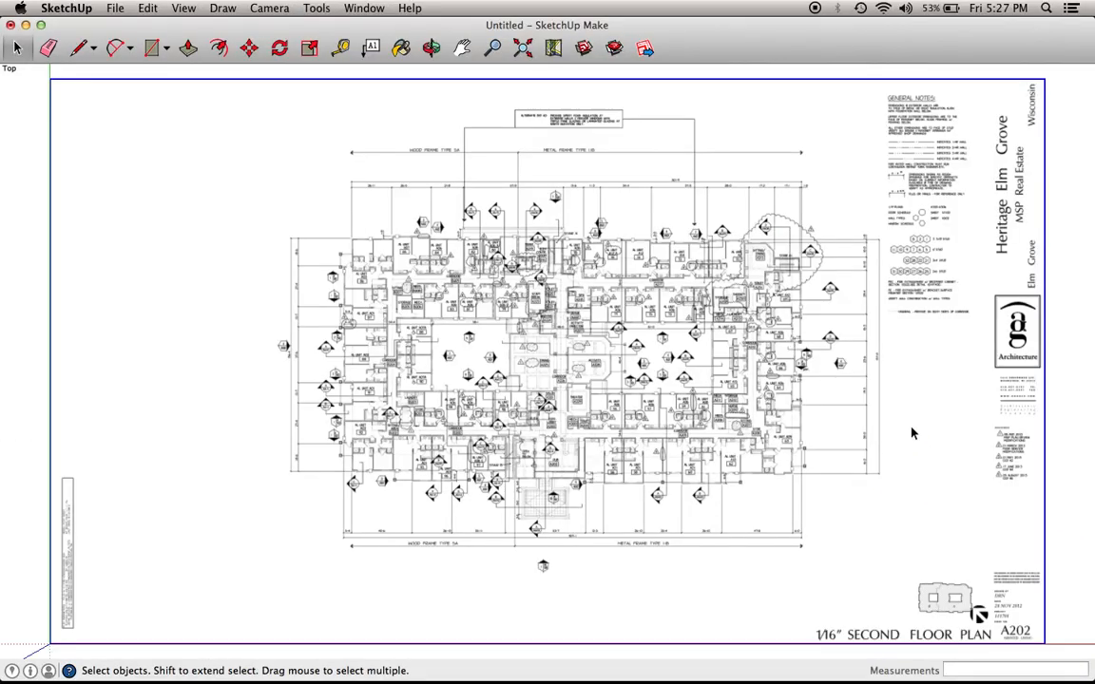
{"action": "scroll", "coordinate": [918, 440], "scroll_direction": "up", "scroll_amount": 5}
{"action": "scroll", "coordinate": [731, 475], "scroll_direction": "up", "scroll_amount": 5}
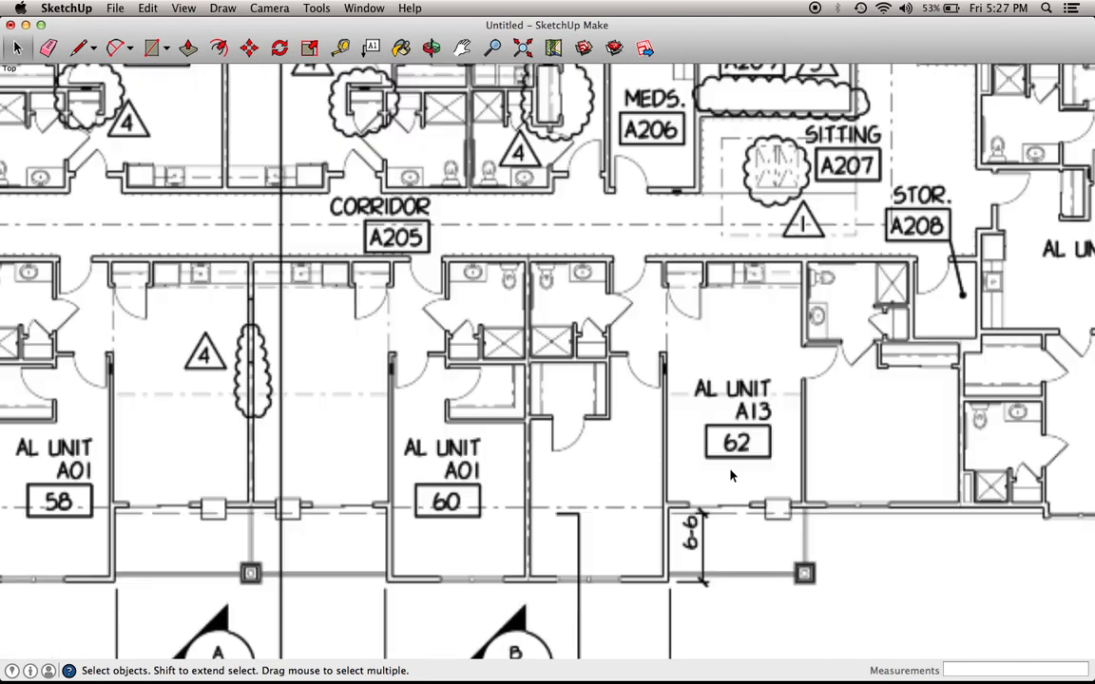
{"action": "left_click", "coordinate": [461, 48]}
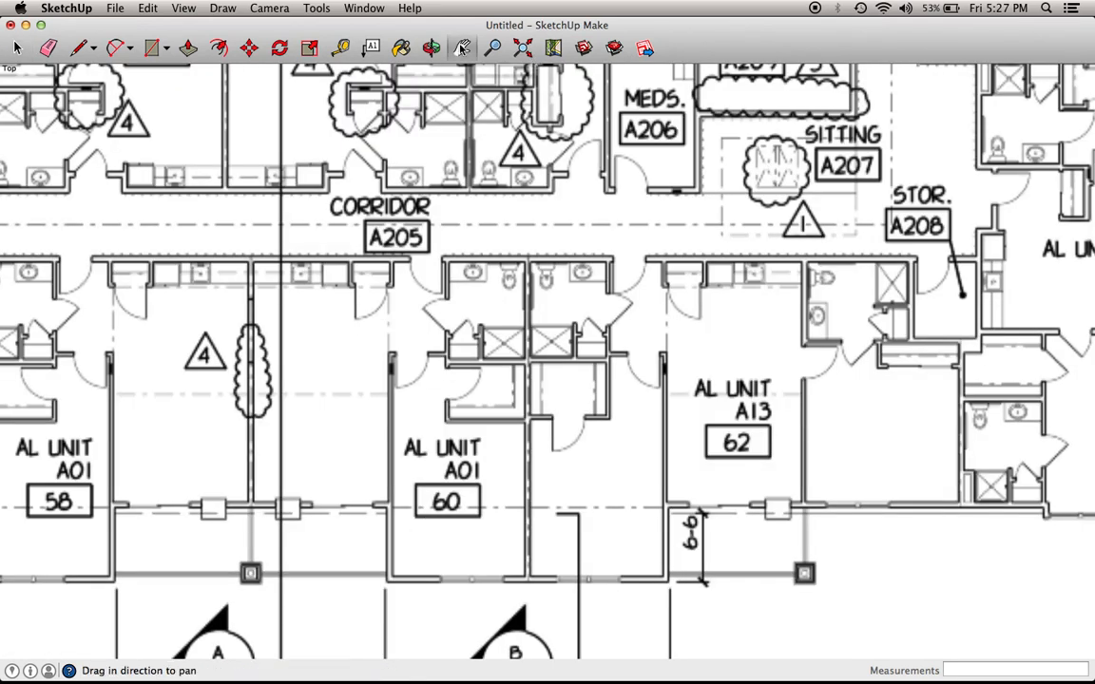
{"action": "left_click_drag", "start_coordinate": [1006, 538], "coordinate": [663, 678]}
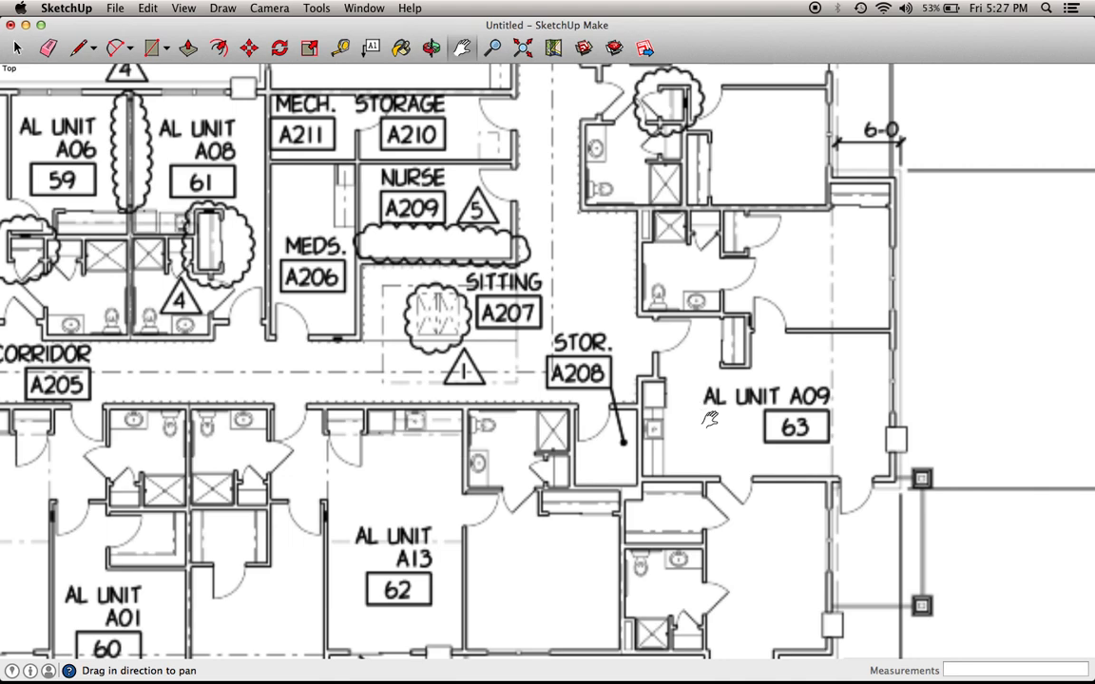
{"action": "left_click_drag", "start_coordinate": [755, 366], "coordinate": [791, 676]}
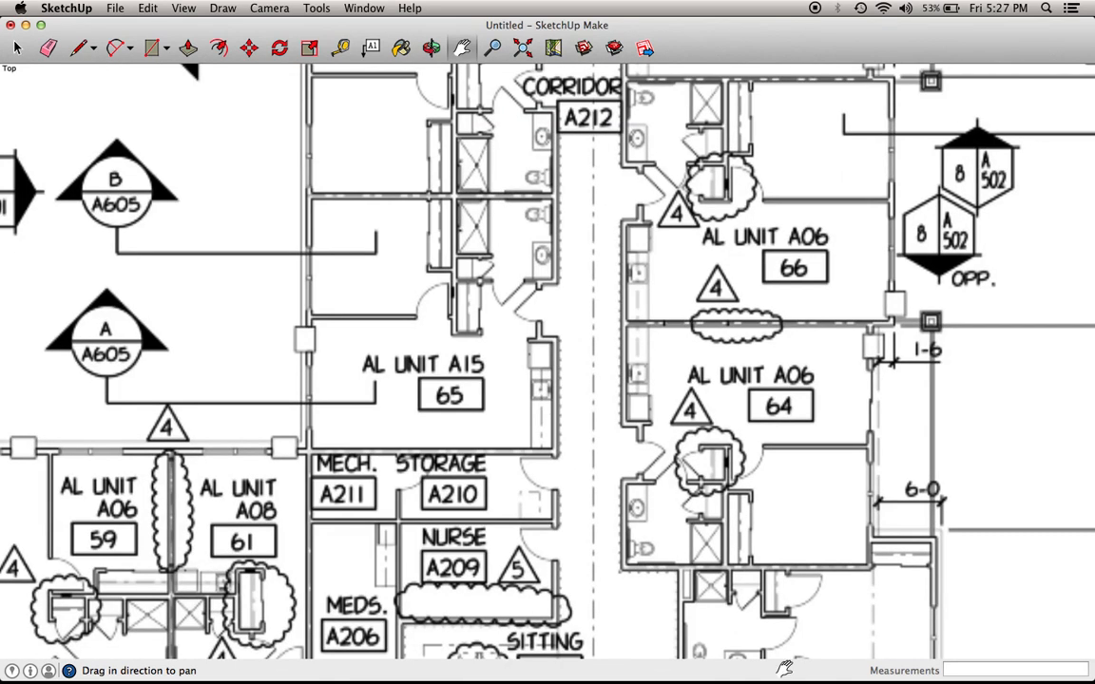
{"action": "left_click_drag", "start_coordinate": [732, 311], "coordinate": [732, 390]}
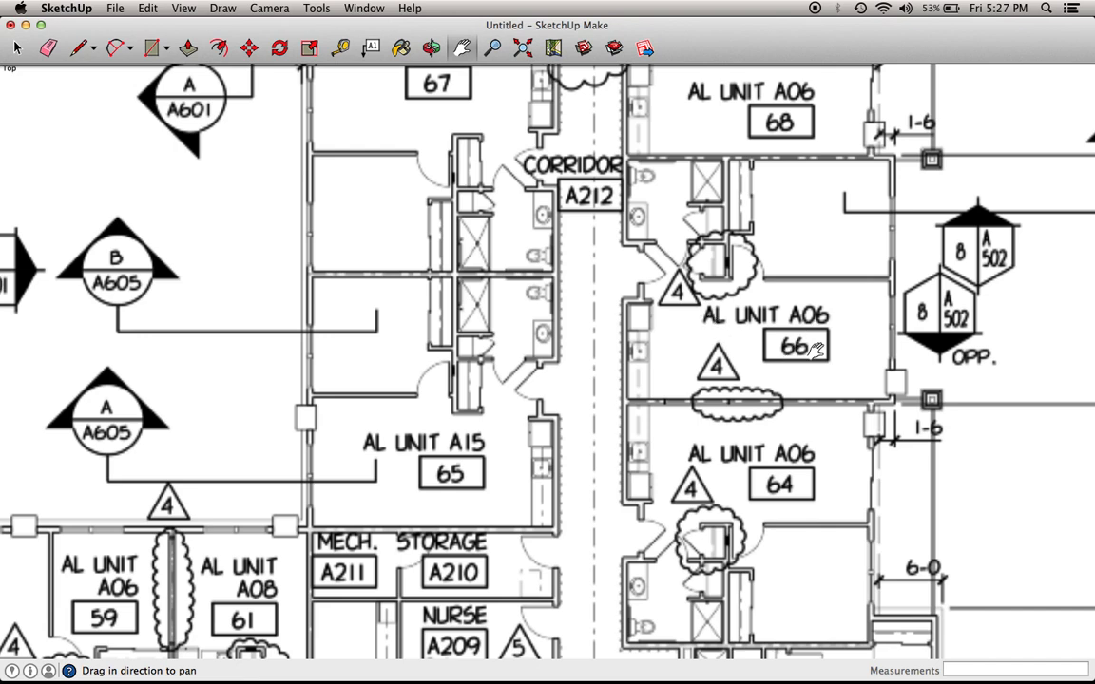
{"action": "scroll", "coordinate": [816, 349], "scroll_direction": "up", "scroll_amount": 3}
{"action": "scroll", "coordinate": [801, 394], "scroll_direction": "up", "scroll_amount": 2}
{"action": "left_click_drag", "start_coordinate": [801, 394], "coordinate": [805, 420]}
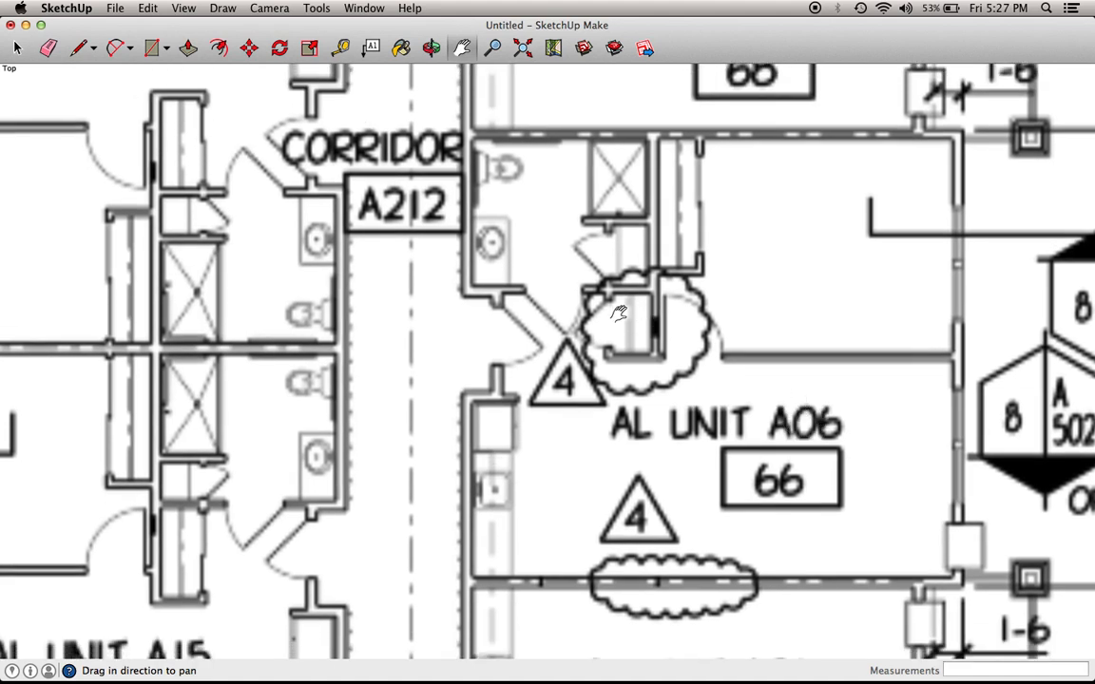
{"action": "key", "text": "l"}
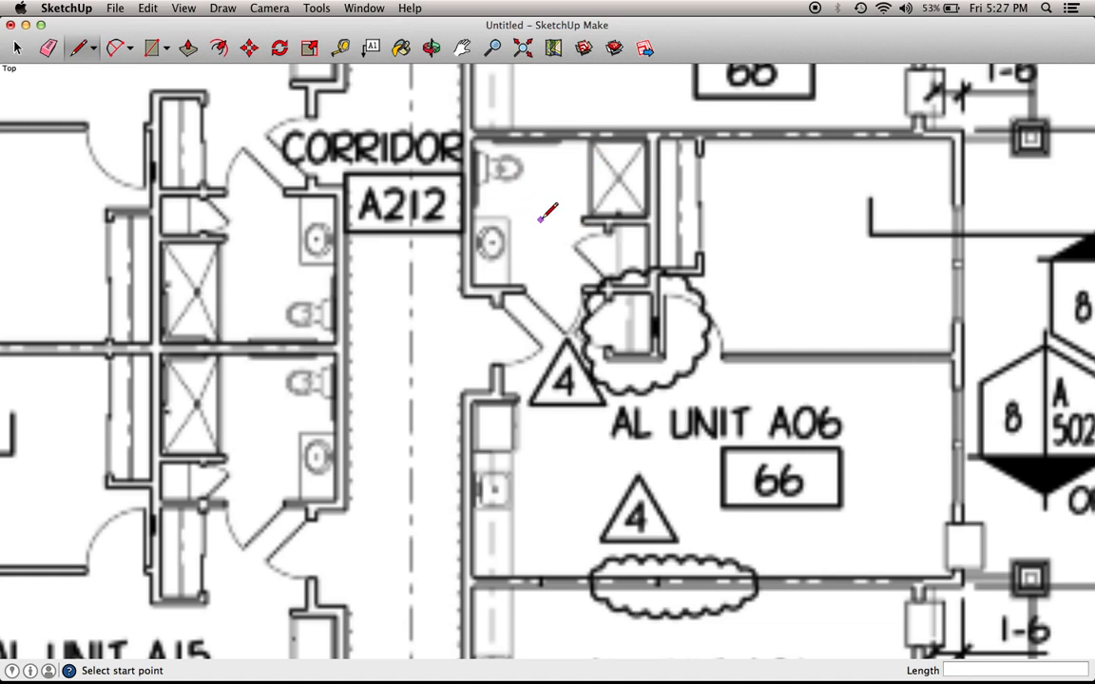
{"action": "left_click", "coordinate": [464, 133]}
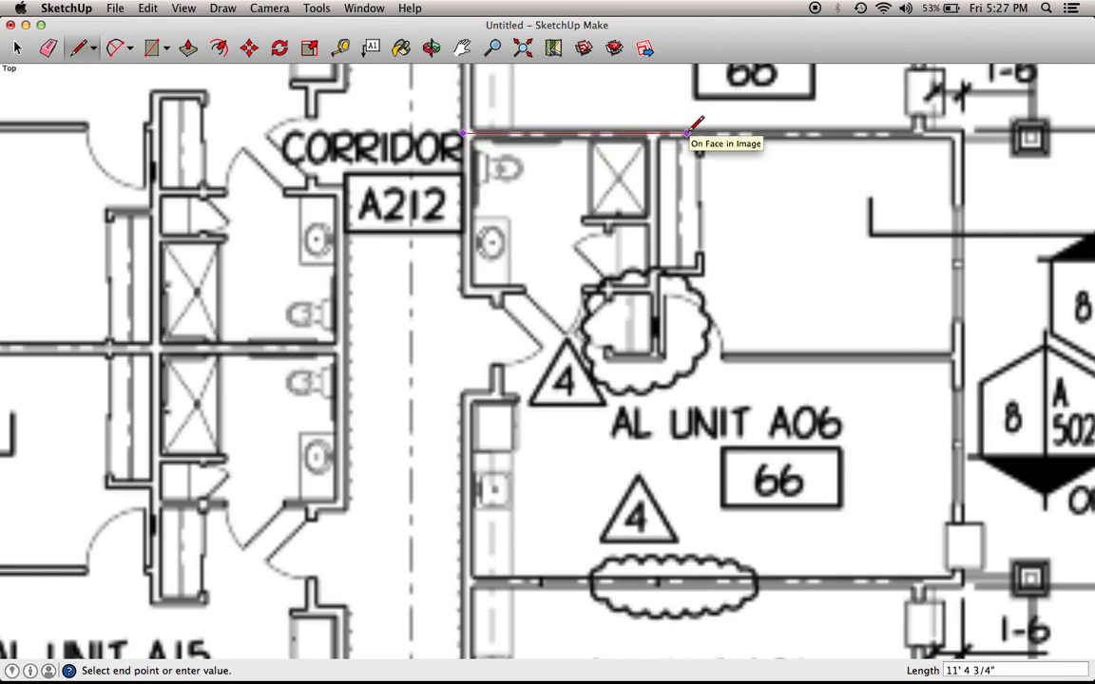
{"action": "key", "text": "shift"}
{"action": "left_click", "coordinate": [964, 133]}
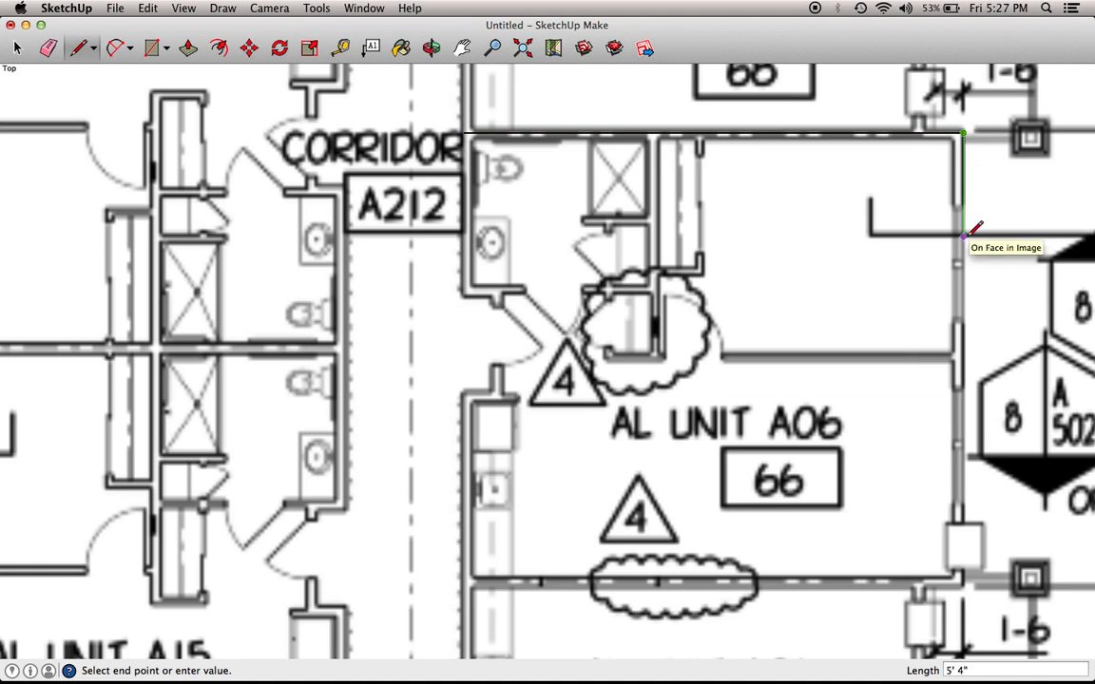
- Continue the unit 66 outline down the exterior wall and back along the lower wall to the corridor corner
{"action": "key", "text": "shift"}
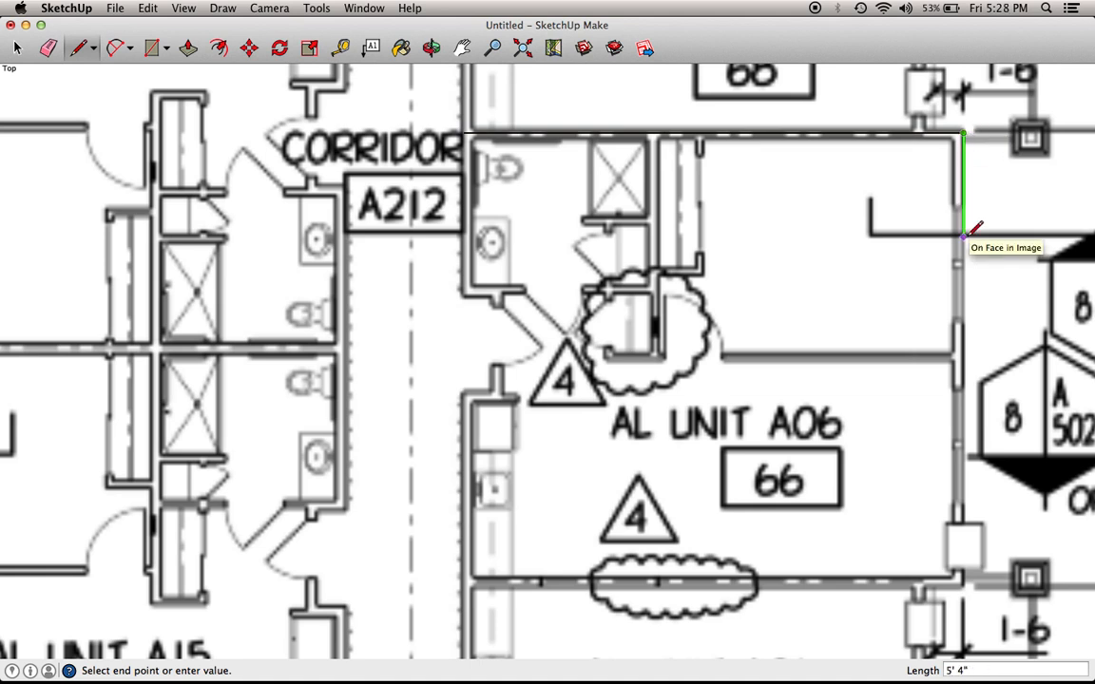
{"action": "left_click", "coordinate": [963, 578]}
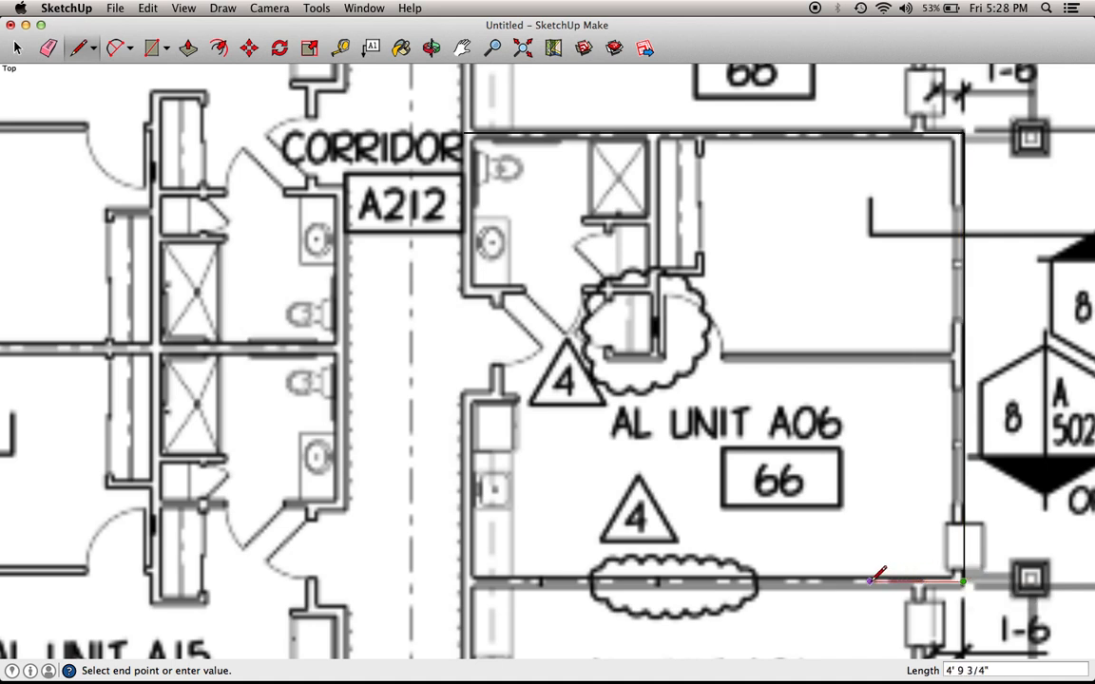
{"action": "left_click", "coordinate": [464, 579]}
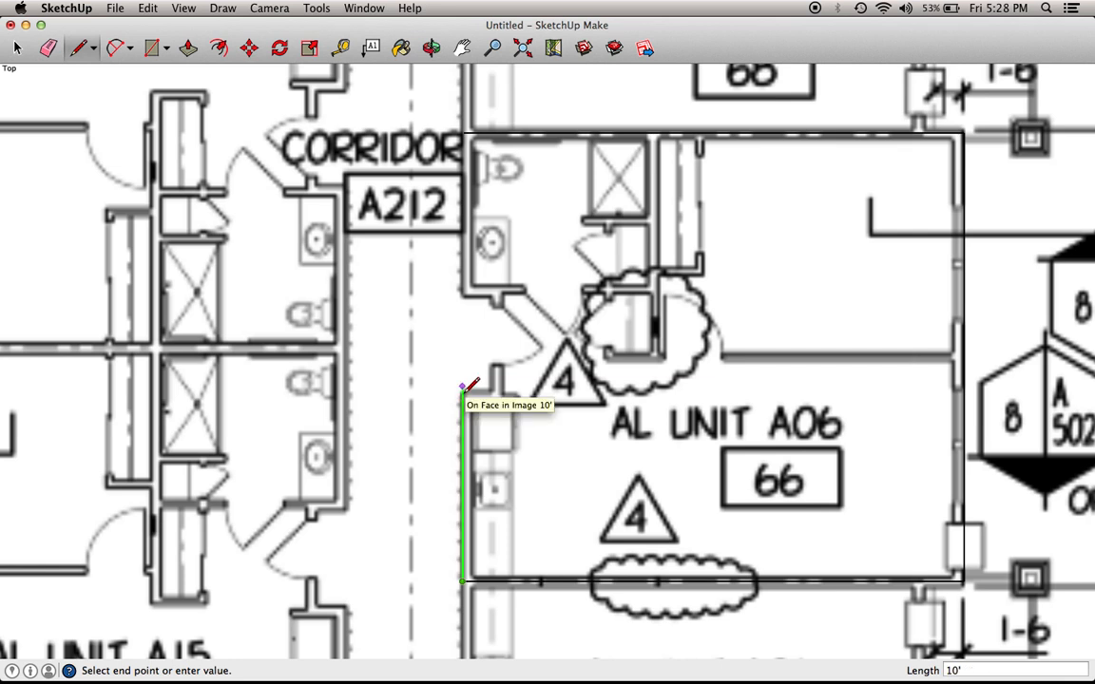
- Trace the corridor-side wall around the entry recess, about 1' 4 1/4" deep, and close the outline at its starting corner
{"action": "left_click", "coordinate": [464, 390]}
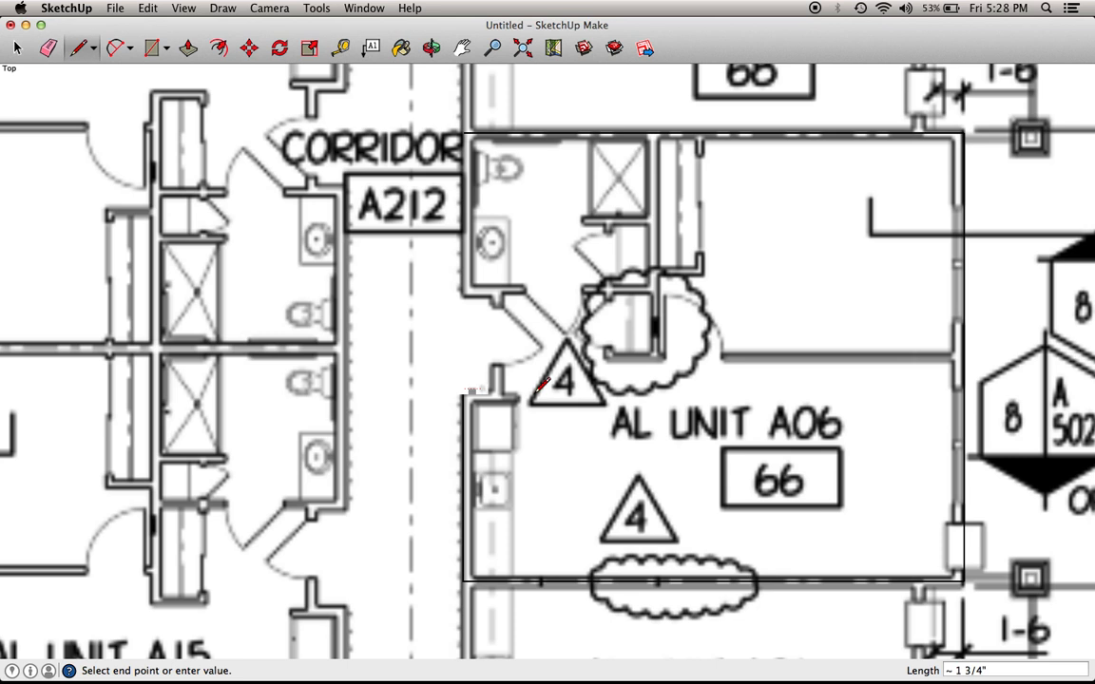
{"action": "left_click", "coordinate": [462, 386]}
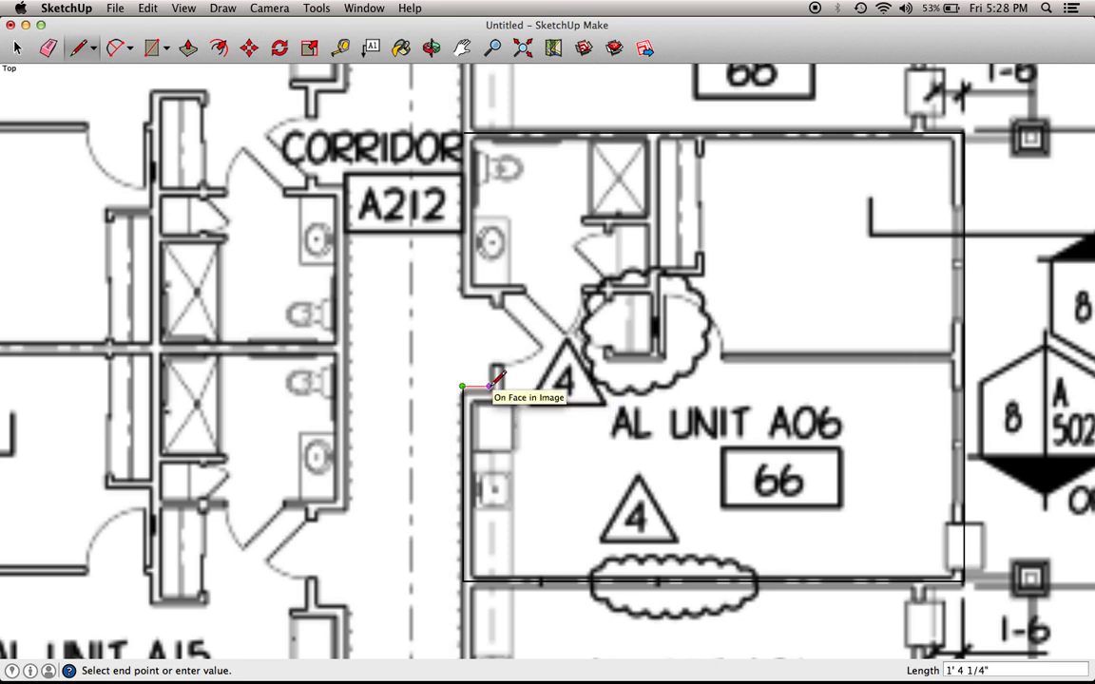
{"action": "left_click", "coordinate": [489, 385]}
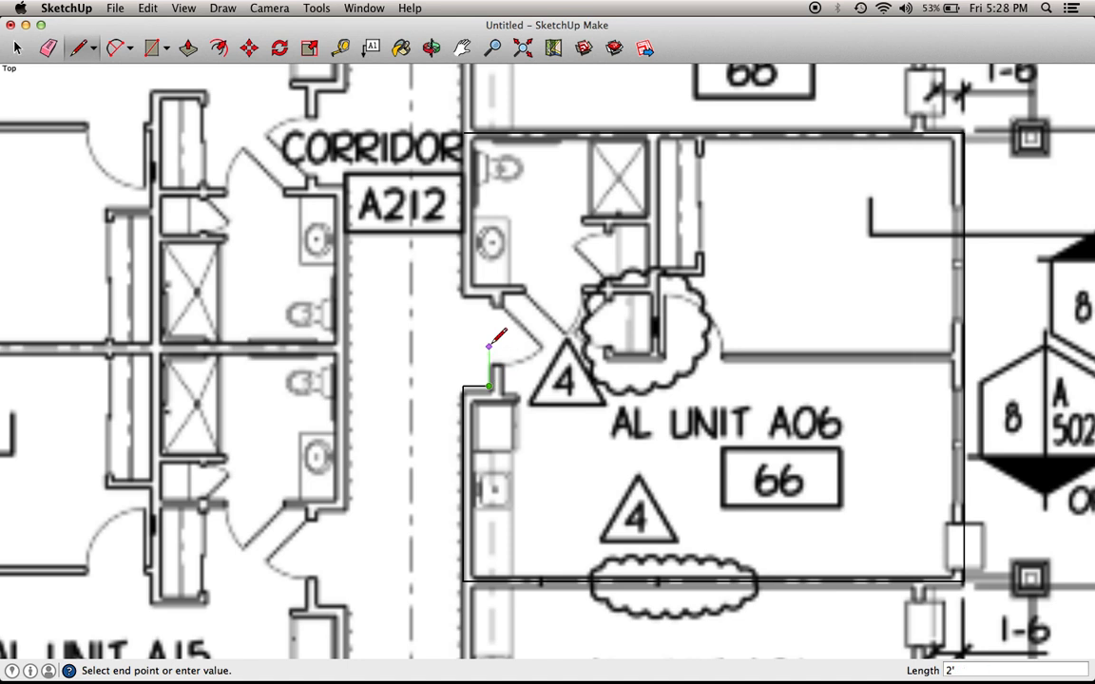
{"action": "left_click", "coordinate": [490, 298]}
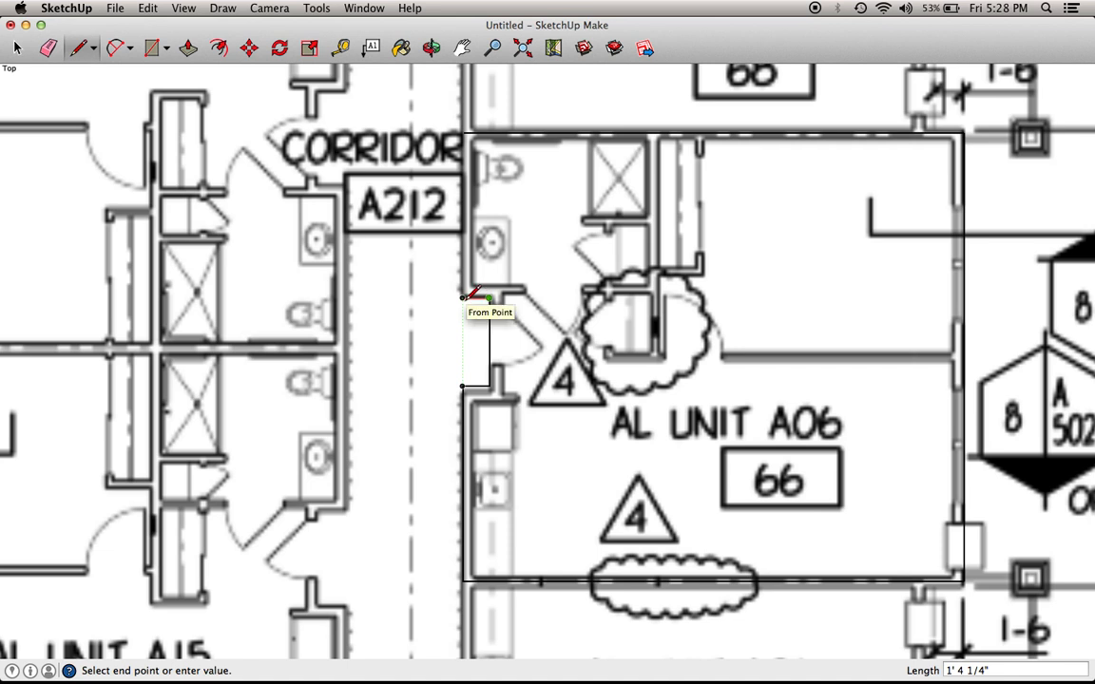
{"action": "left_click", "coordinate": [462, 296]}
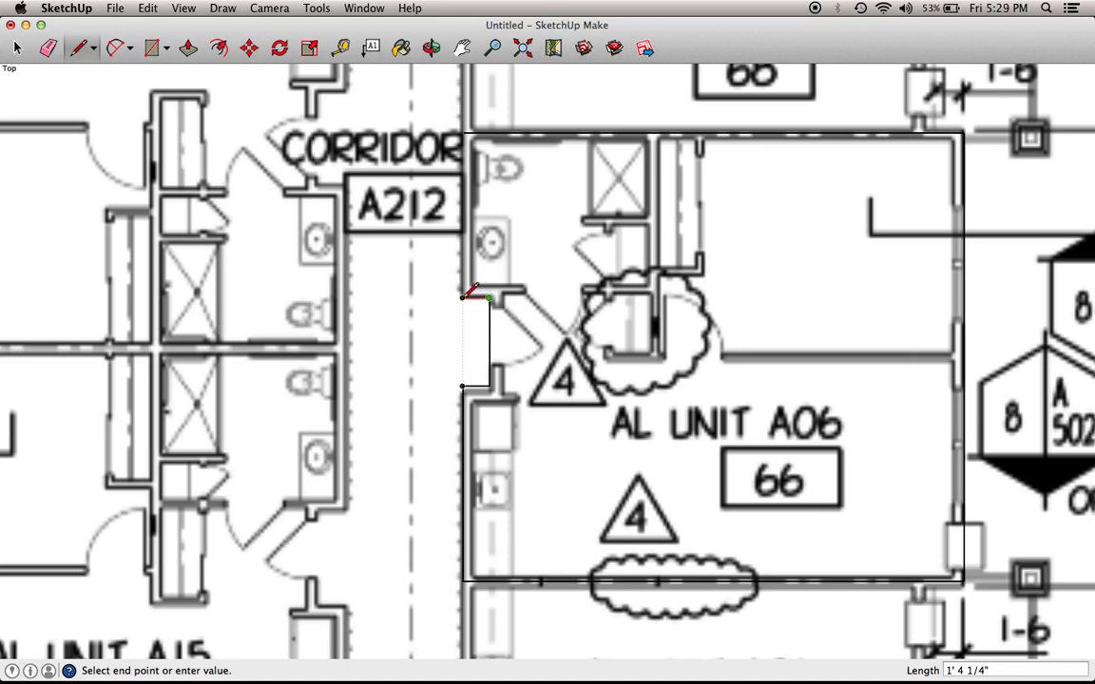
{"action": "left_click", "coordinate": [464, 133]}
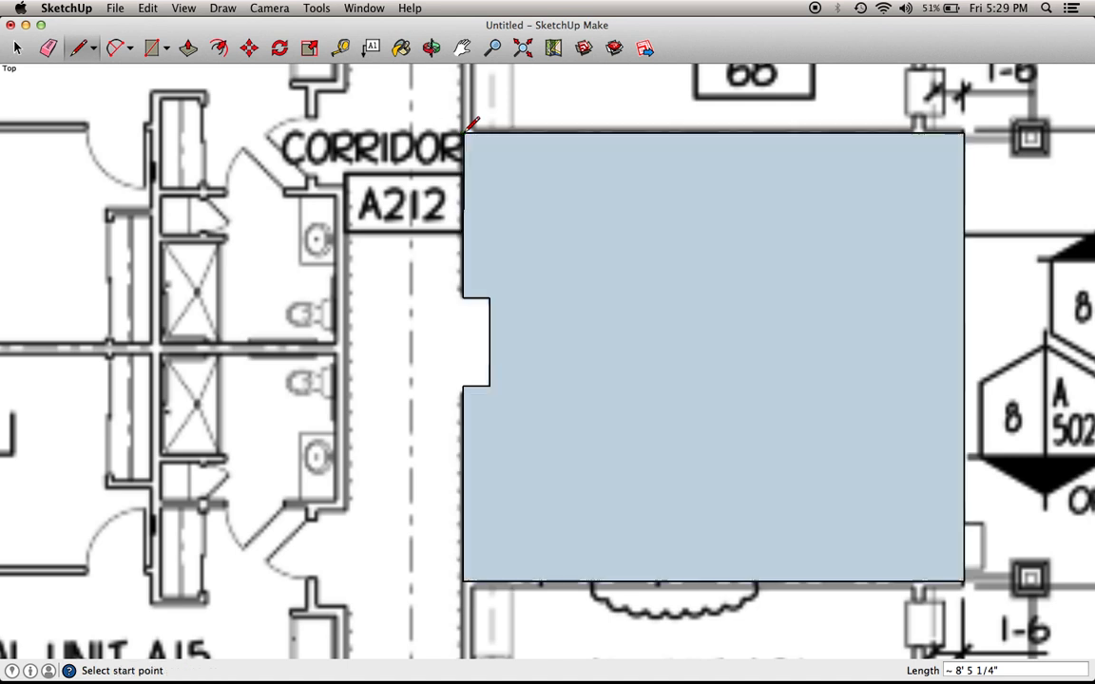
- Check the area of the traced unit face in Entity Info and close that window
{"action": "key", "text": "space"}
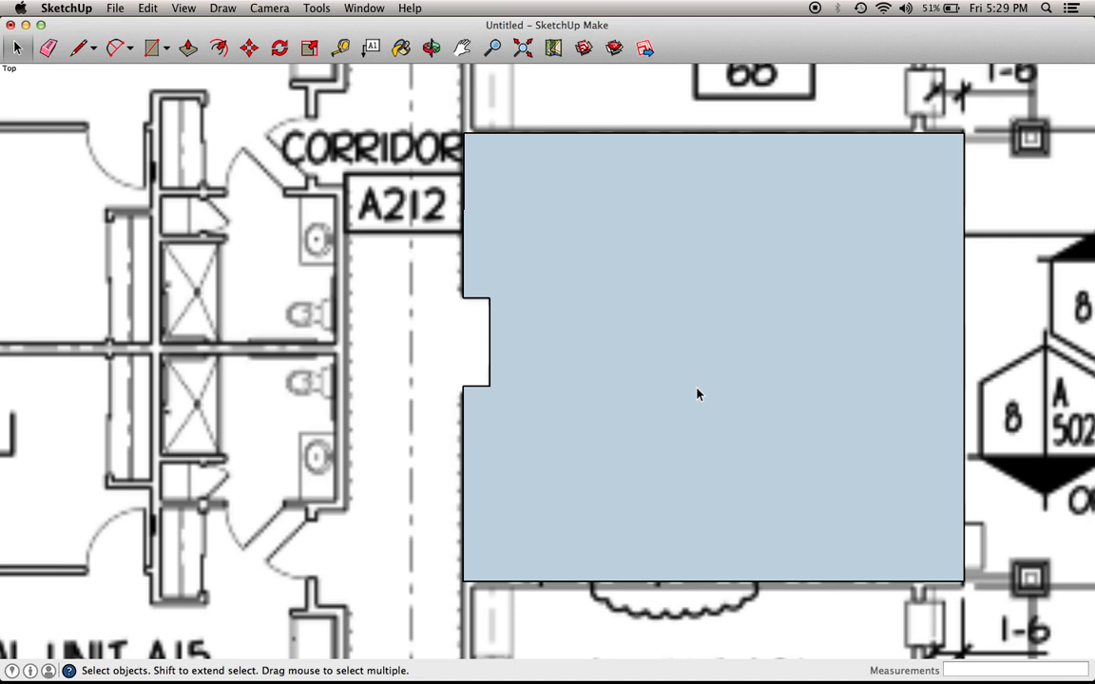
{"action": "key", "text": "super+i"}
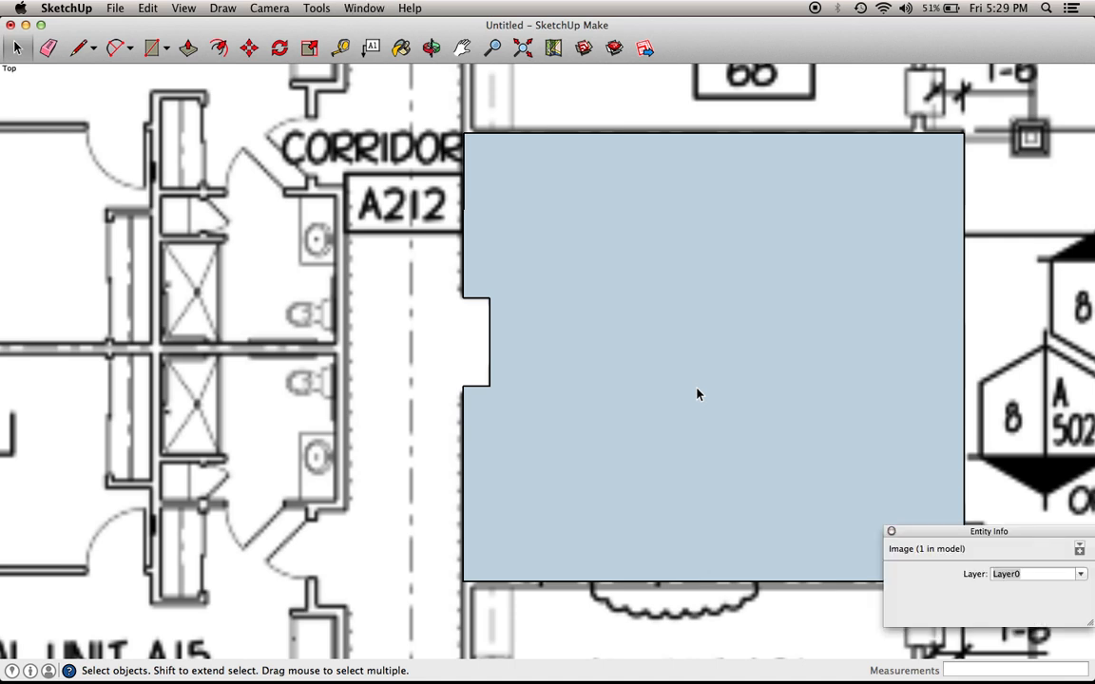
{"action": "left_click_drag", "start_coordinate": [1015, 534], "coordinate": [749, 271]}
{"action": "left_click", "coordinate": [719, 232]}
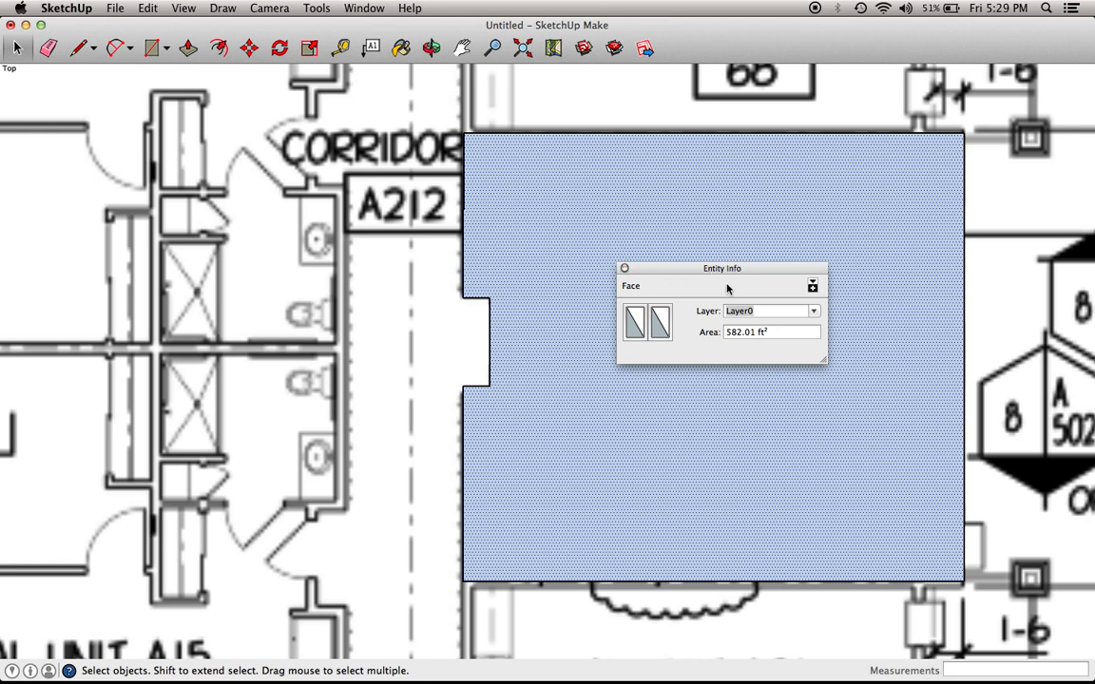
{"action": "left_click", "coordinate": [624, 269]}
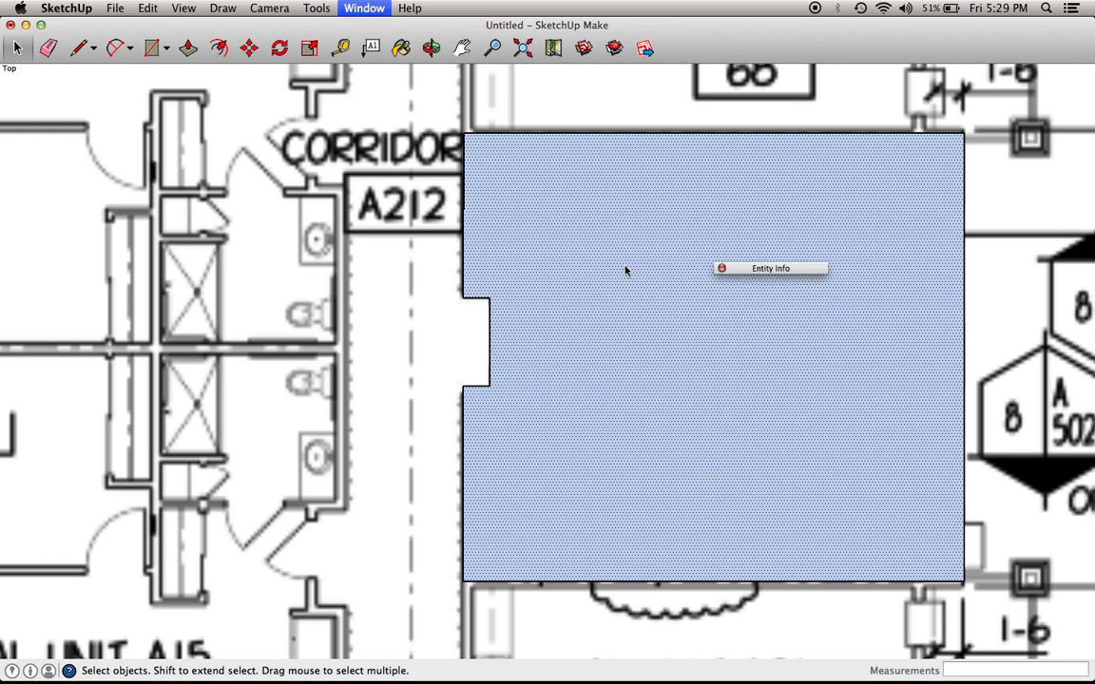
{"action": "left_click", "coordinate": [721, 269]}
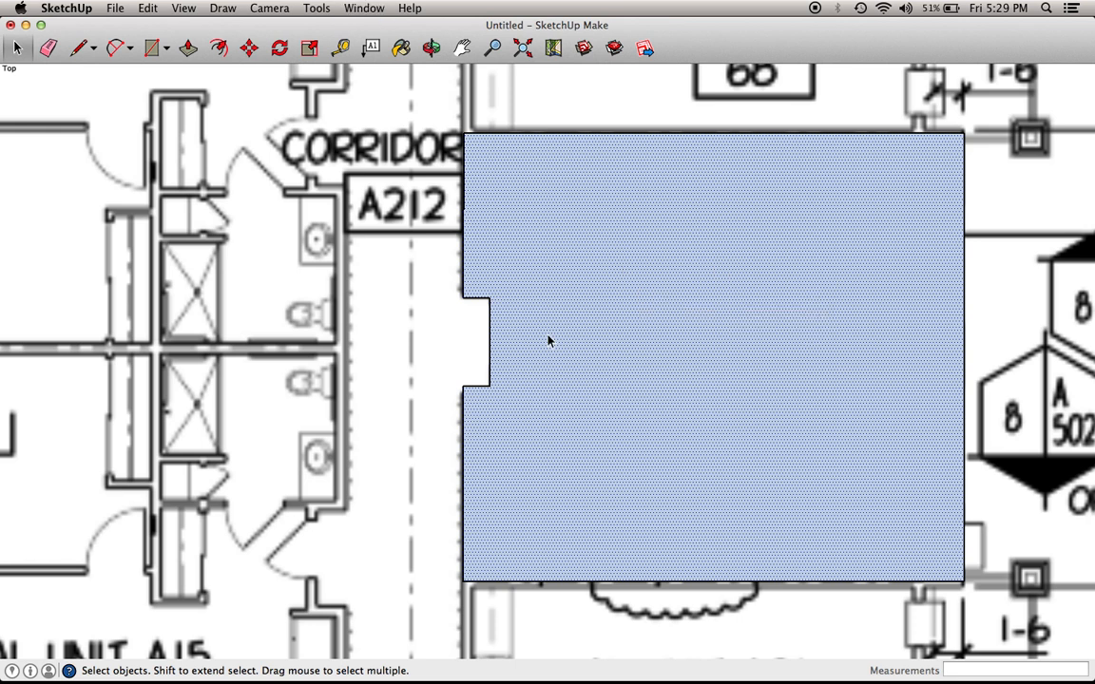
- Switch to the open Schultz Milw QA 3D model, highlight several traced unit faces, and close the model without saving
{"action": "left_click", "coordinate": [364, 9]}
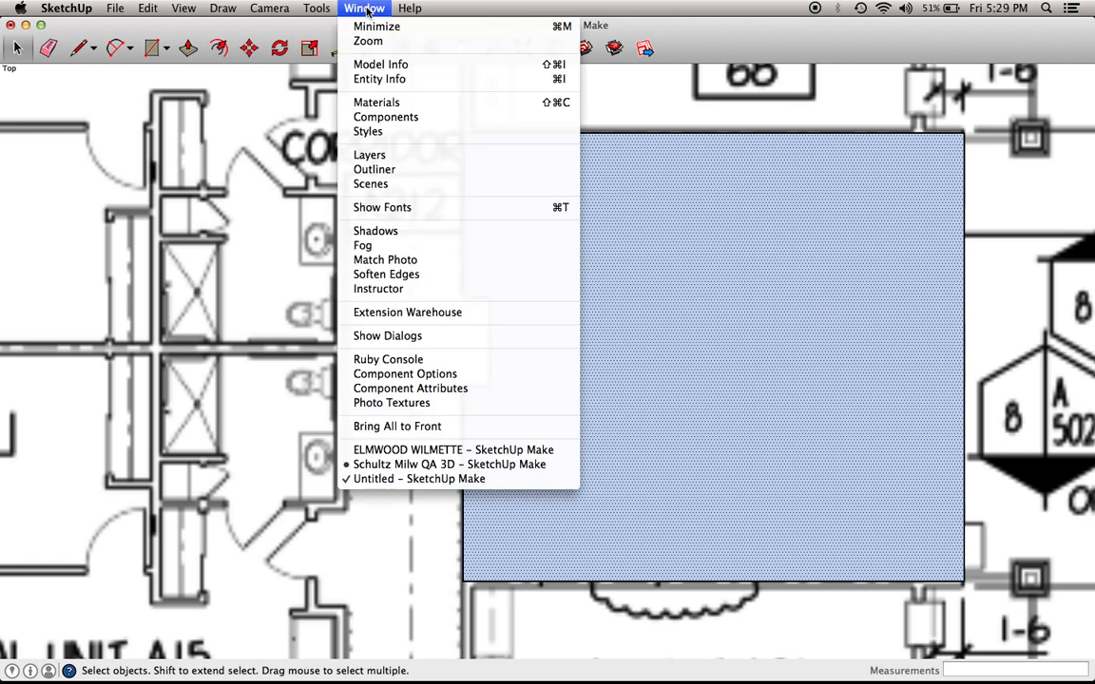
{"action": "left_click", "coordinate": [375, 463]}
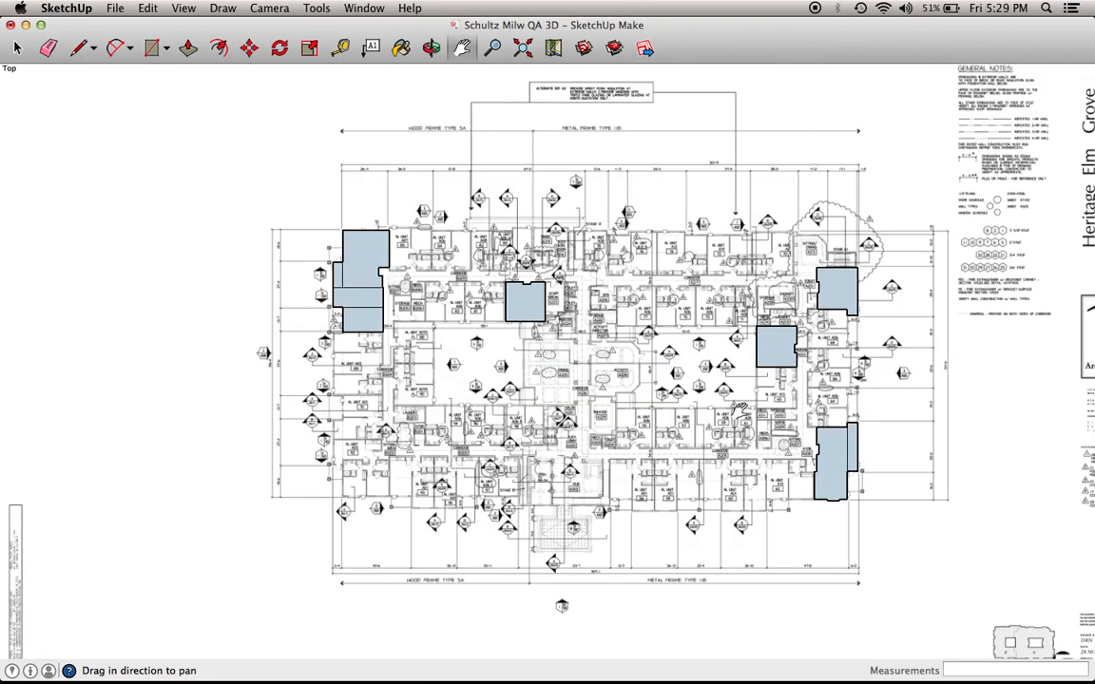
{"action": "key", "text": "space"}
{"action": "left_click", "coordinate": [527, 306]}
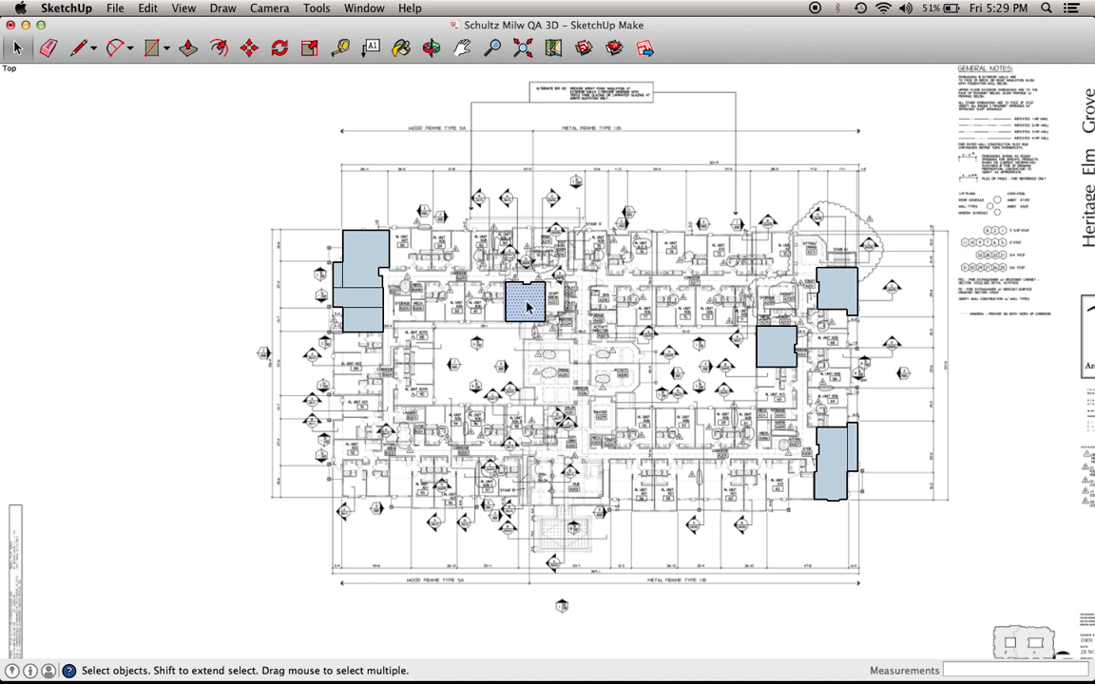
{"action": "left_click", "coordinate": [846, 289]}
{"action": "left_click", "coordinate": [853, 437]}
{"action": "left_click", "coordinate": [860, 433]}
{"action": "left_click", "coordinate": [11, 24]}
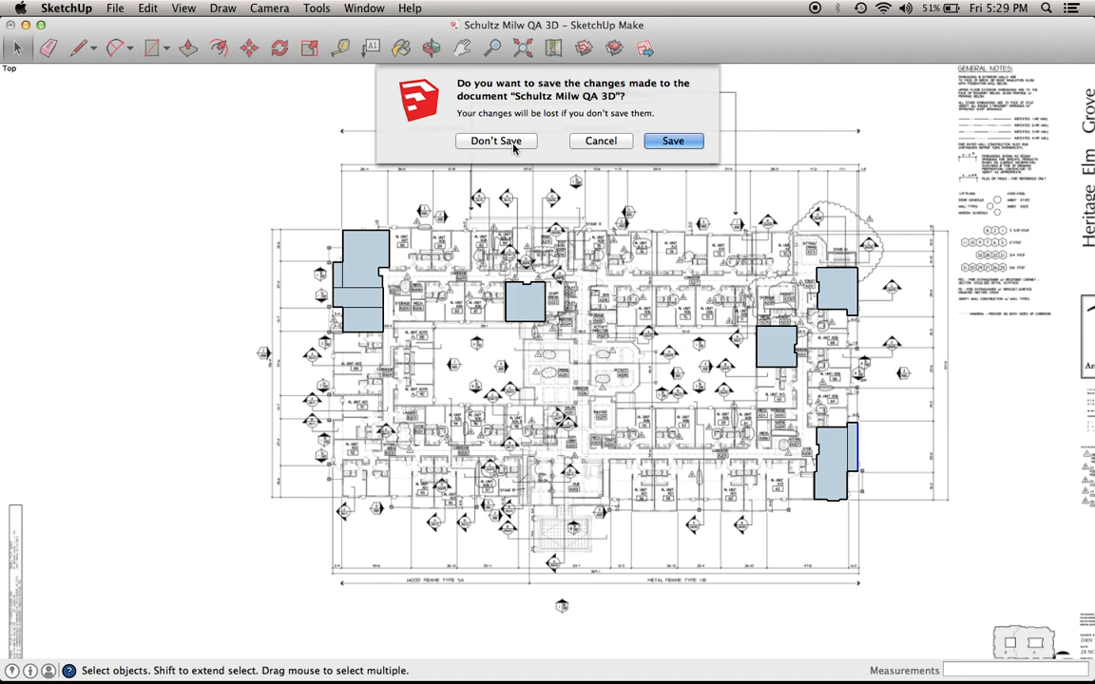
{"action": "left_click", "coordinate": [513, 147]}
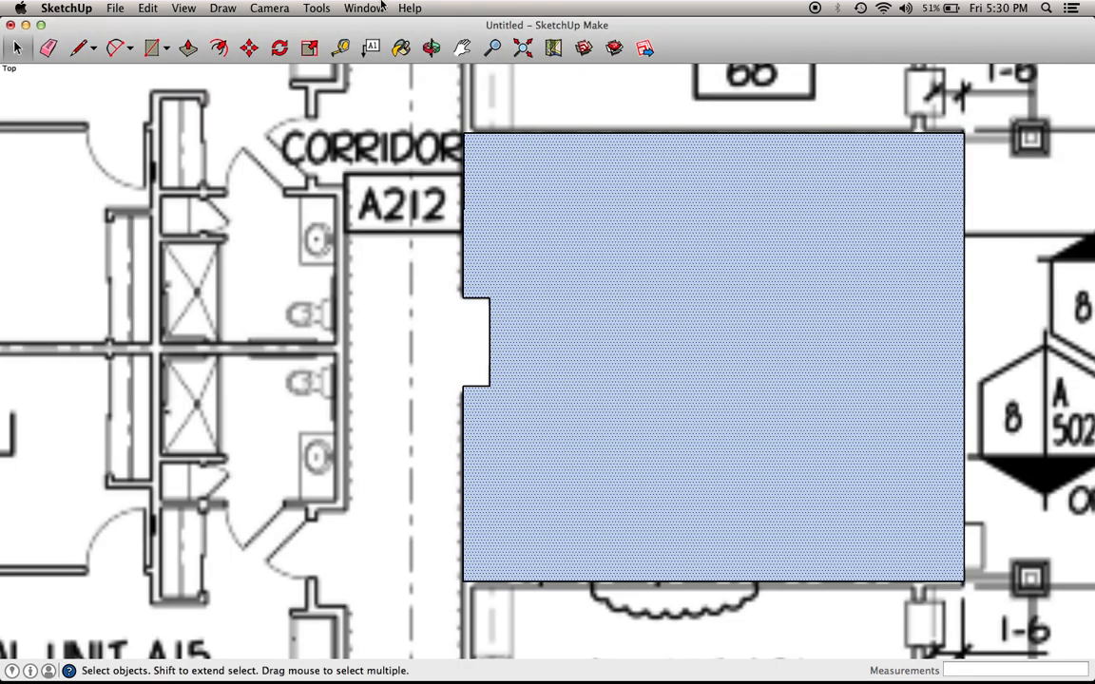
- Delete the floor plan image together with the traced unit face from the untitled model
{"action": "scroll", "coordinate": [416, 353], "scroll_direction": "down", "scroll_amount": 15}
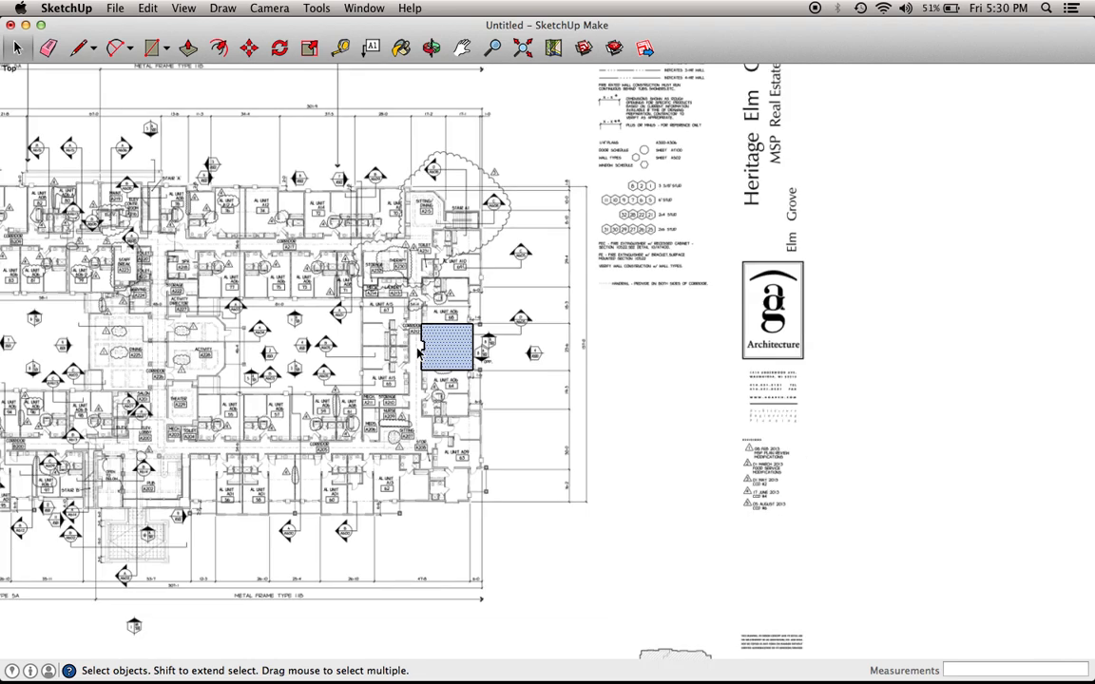
{"action": "left_click_drag", "start_coordinate": [111, 166], "coordinate": [561, 497]}
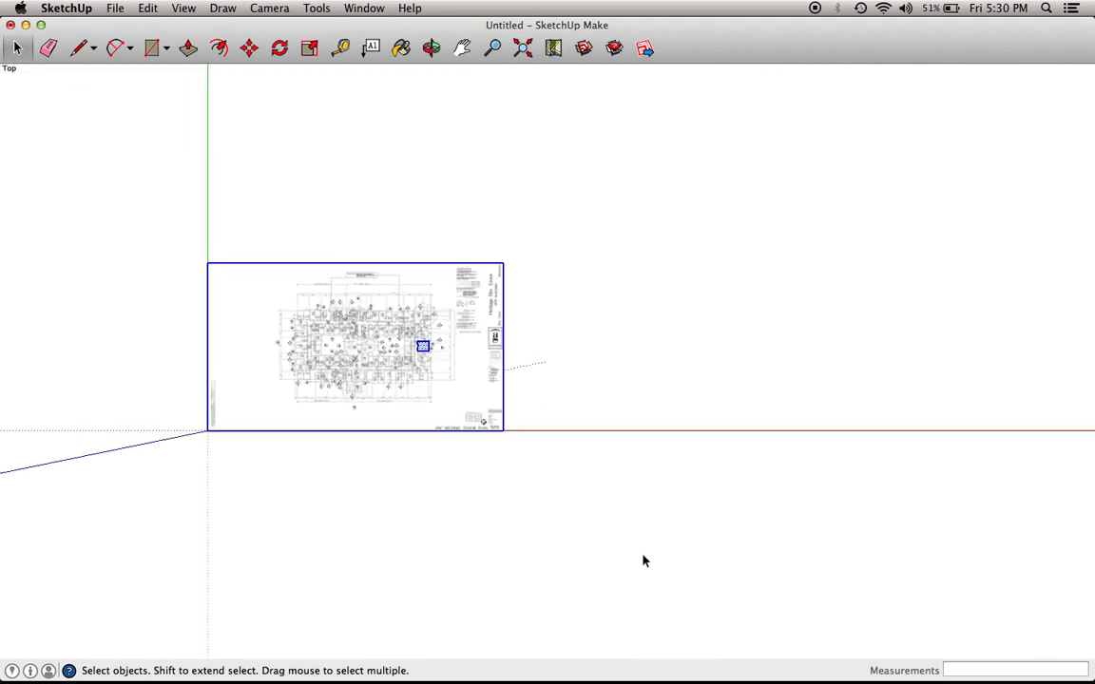
{"action": "key", "text": "Delete"}
- Switch to the ELMWOOD WILMETTE model and examine the building's roof, red floor bands, facades and underside from all sides
{"action": "left_click", "coordinate": [344, 7]}
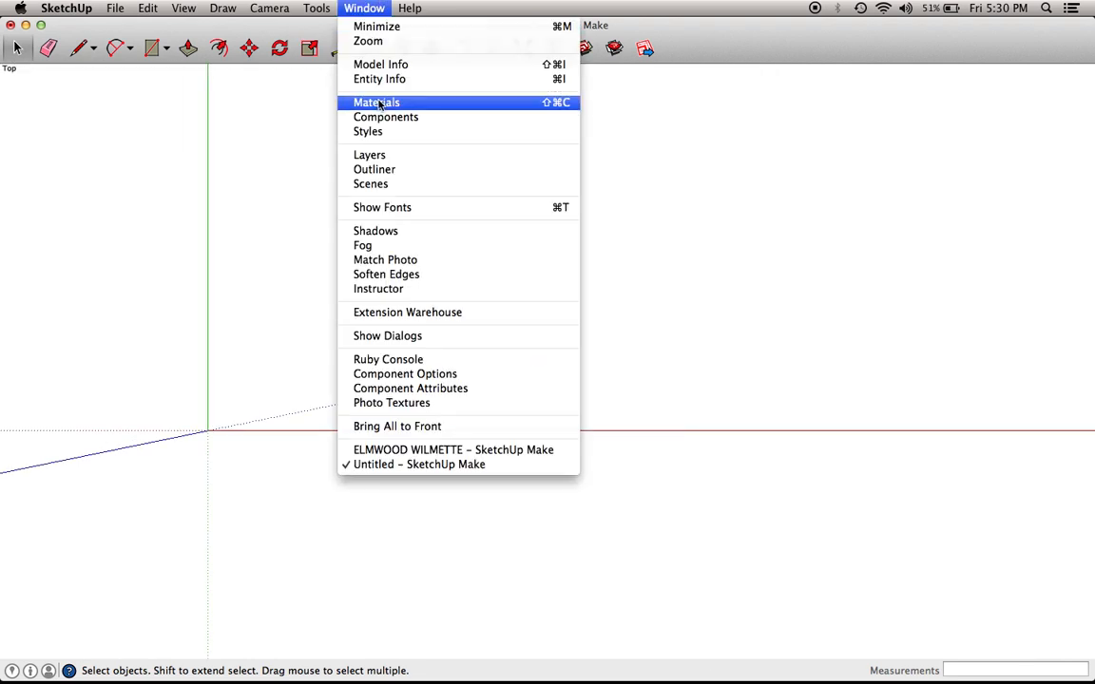
{"action": "left_click", "coordinate": [399, 453]}
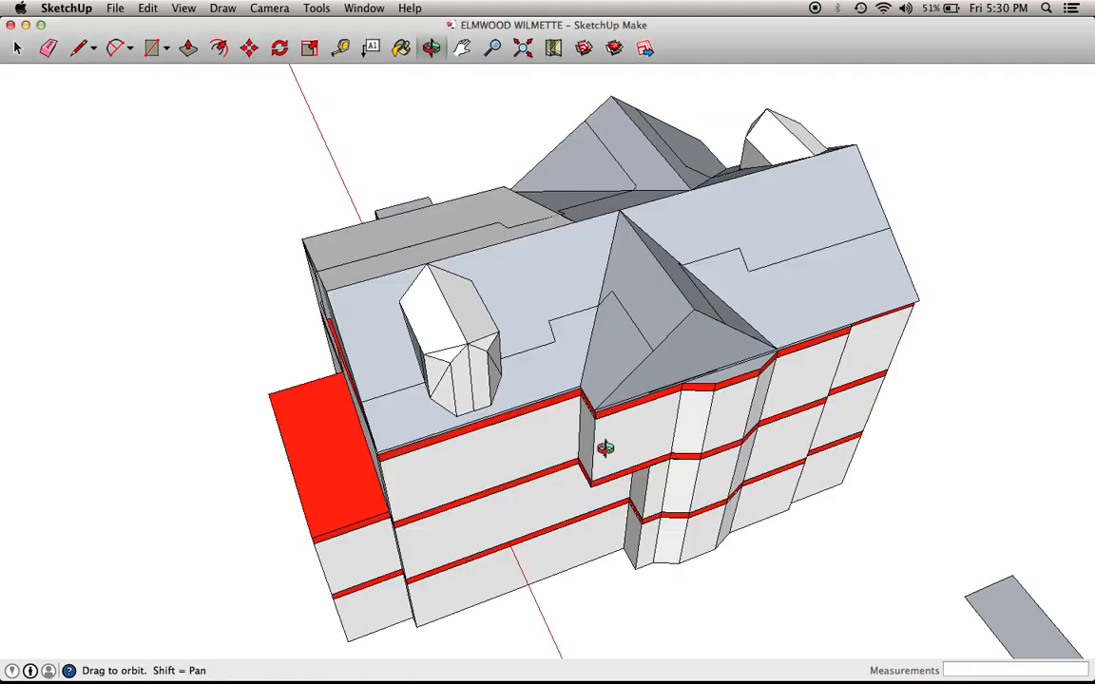
{"action": "left_click_drag", "start_coordinate": [446, 501], "coordinate": [525, 417]}
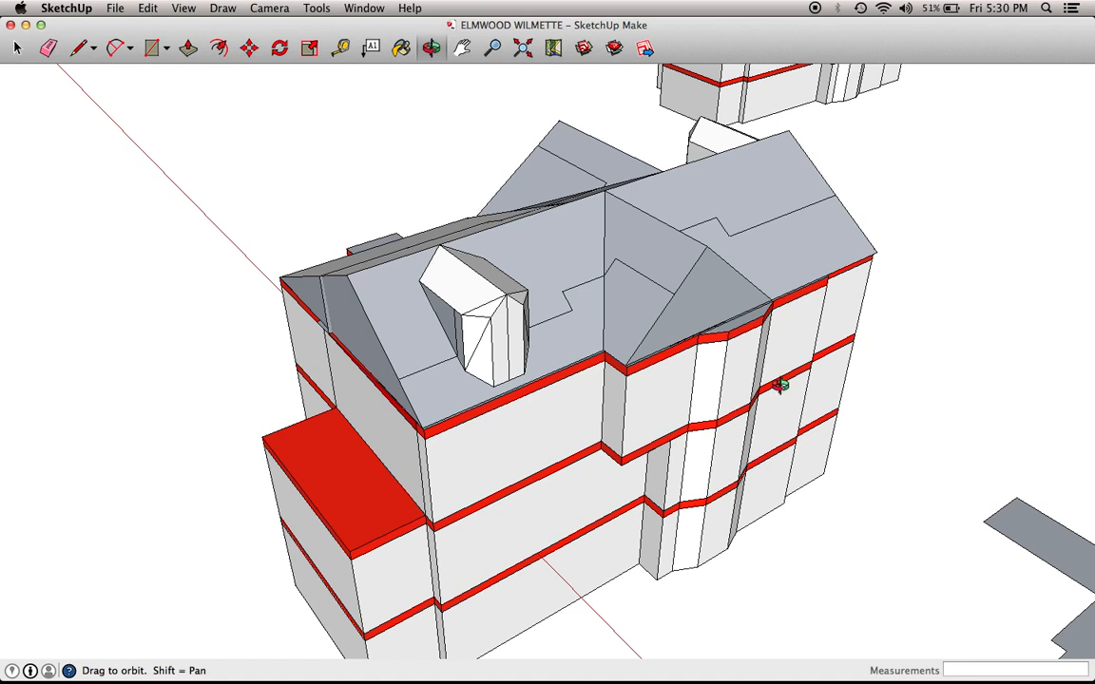
{"action": "left_click_drag", "start_coordinate": [515, 552], "coordinate": [818, 472]}
{"action": "left_click_drag", "start_coordinate": [361, 451], "coordinate": [732, 515]}
{"action": "left_click_drag", "start_coordinate": [510, 447], "coordinate": [670, 480]}
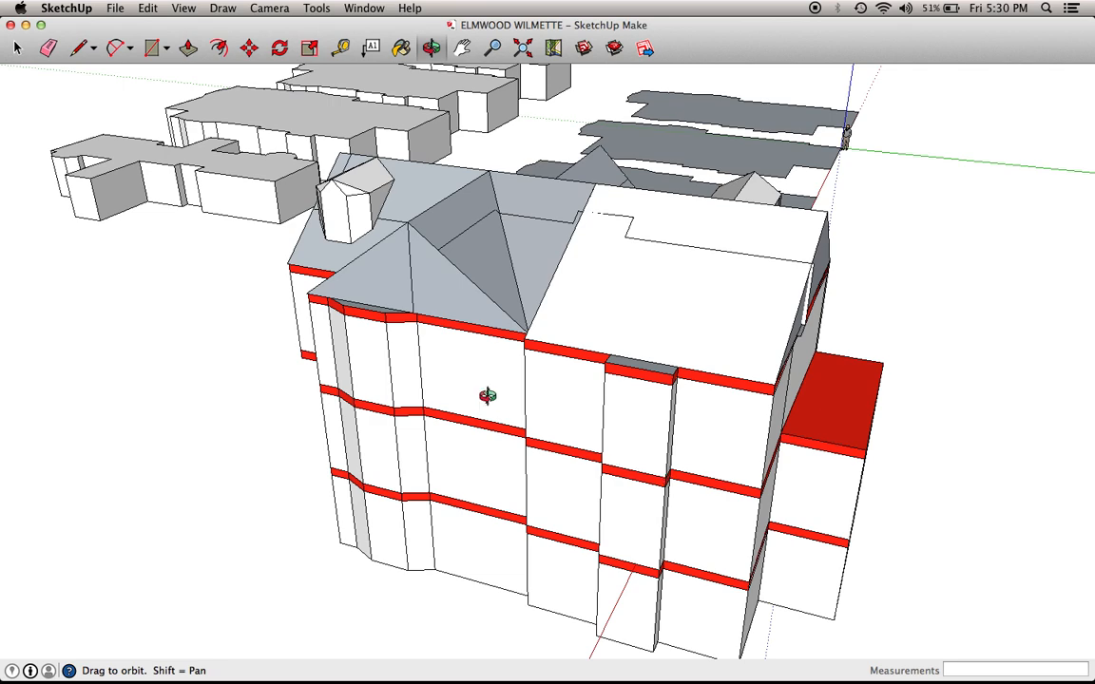
{"action": "left_click_drag", "start_coordinate": [486, 396], "coordinate": [551, 500]}
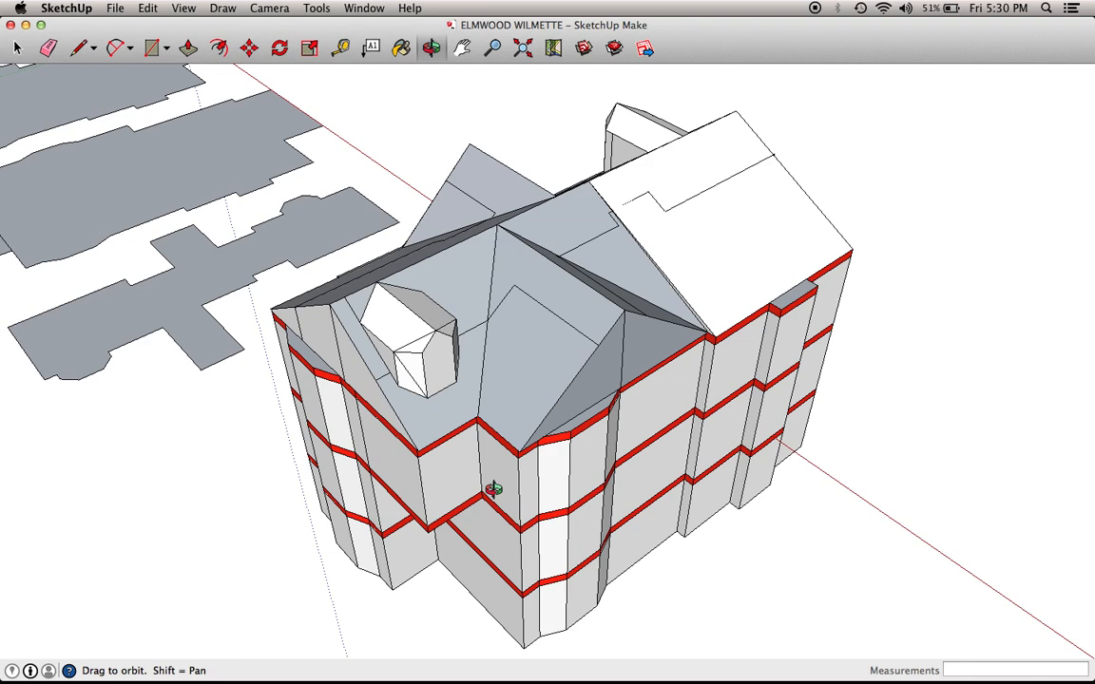
{"action": "left_click_drag", "start_coordinate": [420, 472], "coordinate": [475, 237]}
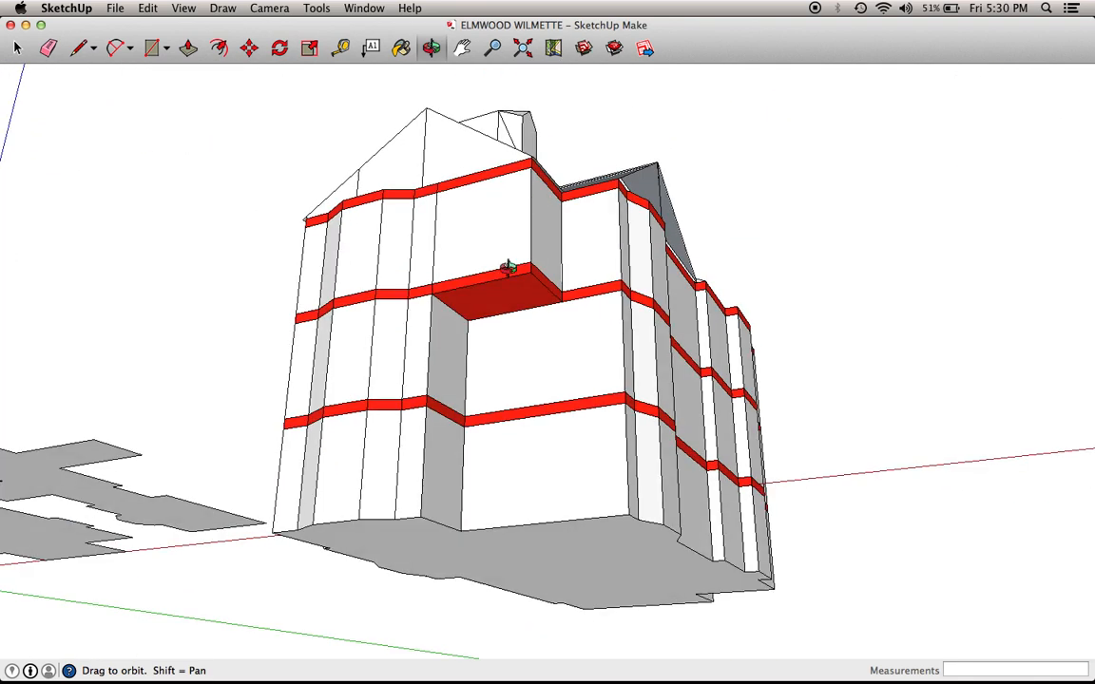
{"action": "left_click_drag", "start_coordinate": [744, 421], "coordinate": [196, 352]}
{"action": "left_click_drag", "start_coordinate": [653, 349], "coordinate": [178, 367]}
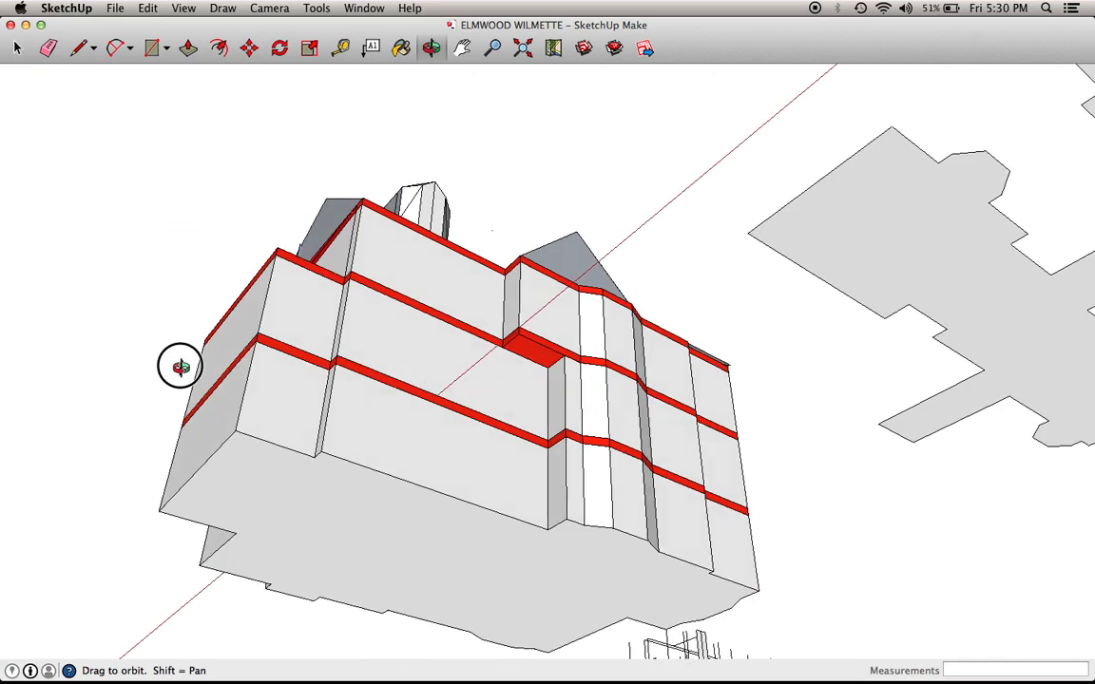
{"action": "left_click_drag", "start_coordinate": [190, 298], "coordinate": [538, 626]}
{"action": "left_click_drag", "start_coordinate": [581, 483], "coordinate": [376, 328]}
{"action": "left_click_drag", "start_coordinate": [488, 289], "coordinate": [152, 472]}
{"action": "left_click_drag", "start_coordinate": [618, 327], "coordinate": [342, 396]}
{"action": "left_click_drag", "start_coordinate": [755, 311], "coordinate": [503, 375]}
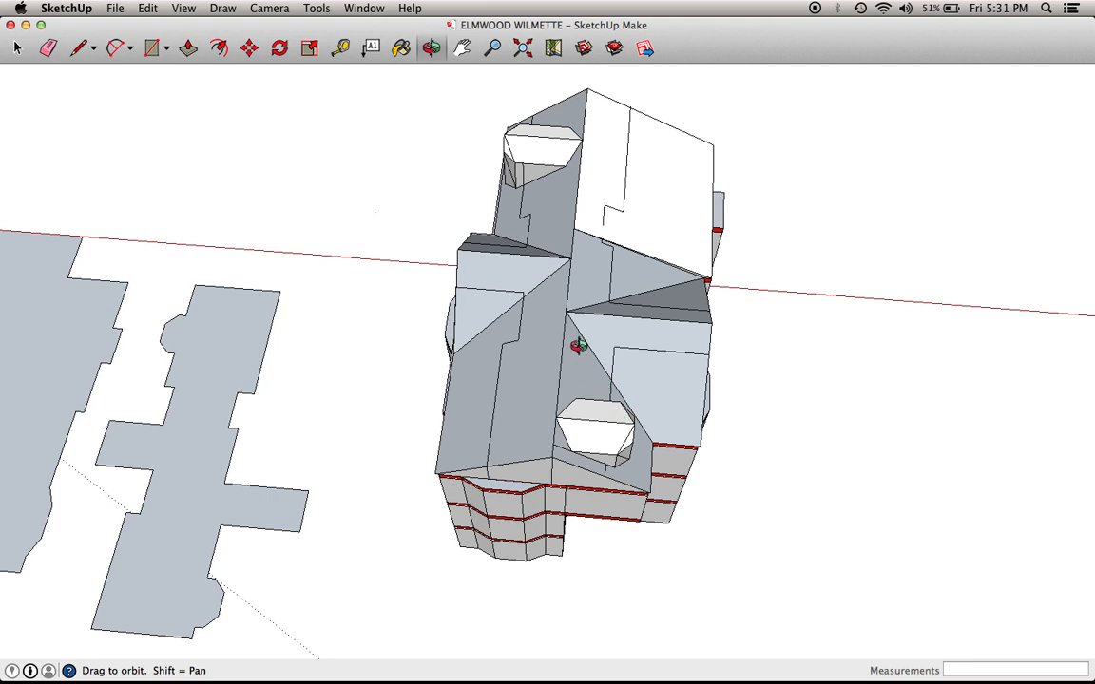
- View the model from the top and highlight the narrow cross-shaped footprint nearest the building
{"action": "key", "text": "super+2"}
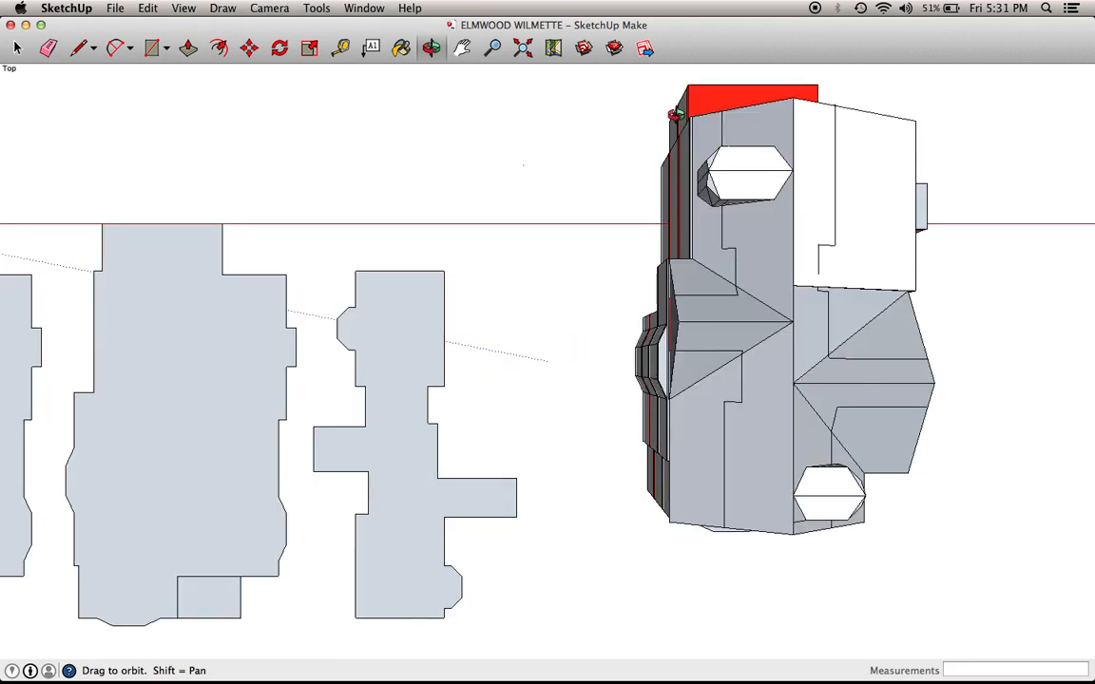
{"action": "left_click", "coordinate": [463, 48]}
{"action": "left_click_drag", "start_coordinate": [852, 306], "coordinate": [722, 302]}
{"action": "key", "text": "space"}
{"action": "left_click", "coordinate": [305, 469]}
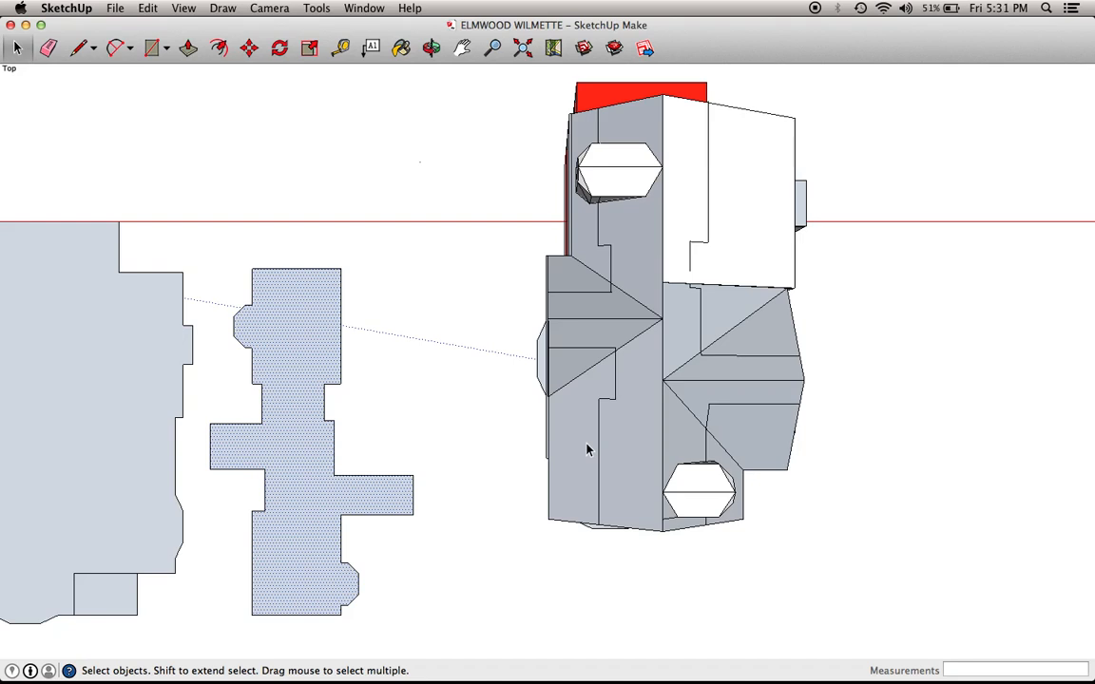
- Inspect the three larger floor footprints by highlighting them one after another
{"action": "left_click", "coordinate": [461, 47]}
{"action": "mouse_move", "coordinate": [611, 440]}
{"action": "left_mouse_down"}
{"action": "mouse_move", "coordinate": [670, 254]}
{"action": "mouse_move", "coordinate": [560, 183]}
{"action": "mouse_move", "coordinate": [560, 430]}
{"action": "mouse_move", "coordinate": [701, 610]}
{"action": "mouse_move", "coordinate": [804, 592]}
{"action": "left_mouse_up"}
{"action": "left_click_drag", "start_coordinate": [385, 294], "coordinate": [659, 460]}
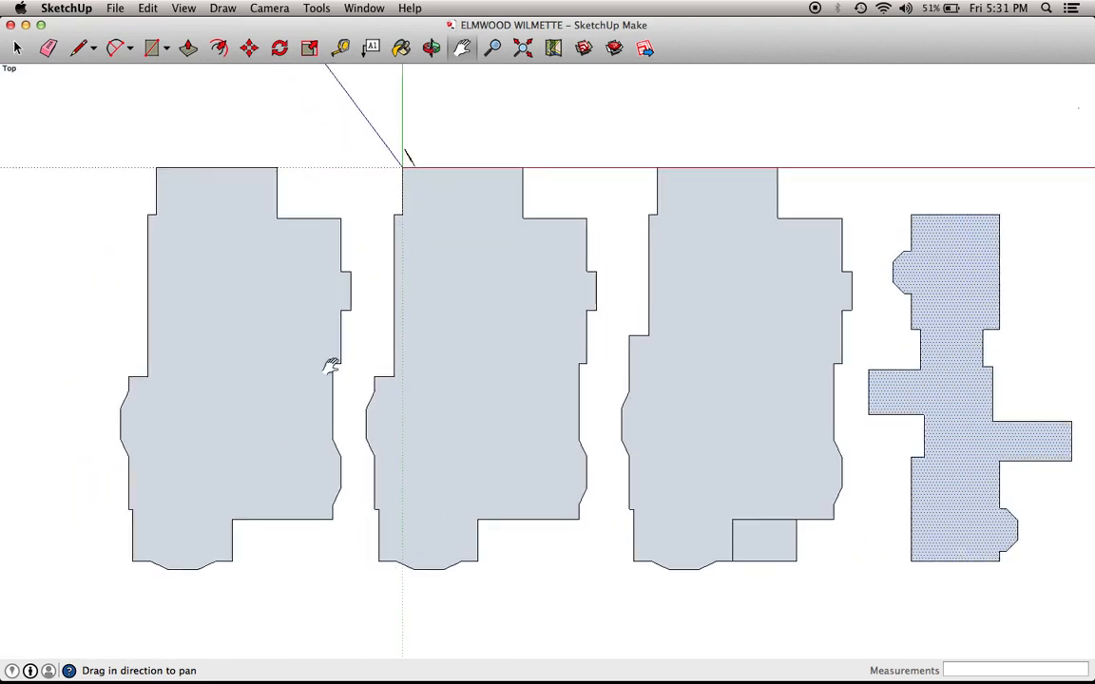
{"action": "left_click_drag", "start_coordinate": [10, 355], "coordinate": [279, 362]}
{"action": "key", "text": "space"}
{"action": "left_click", "coordinate": [527, 376]}
{"action": "left_click", "coordinate": [821, 386]}
{"action": "left_click", "coordinate": [1036, 386]}
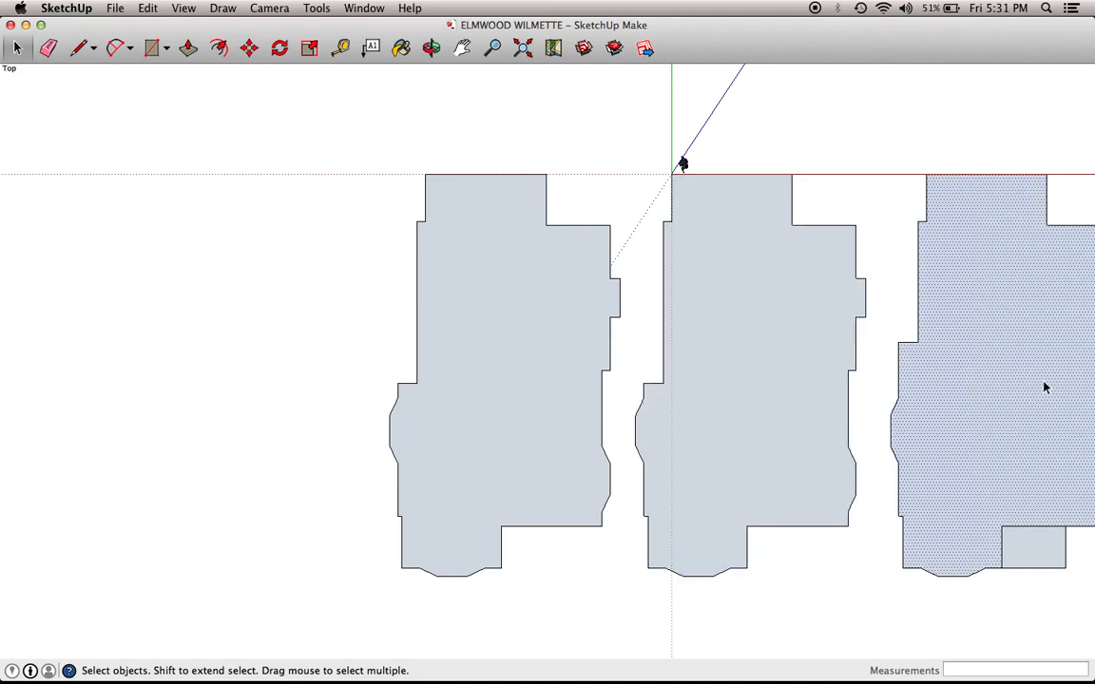
- Highlight the cross-shaped footprint again, followed by the small rectangle attached to the third floor footprint
{"action": "scroll", "coordinate": [562, 344], "scroll_direction": "down", "scroll_amount": 4}
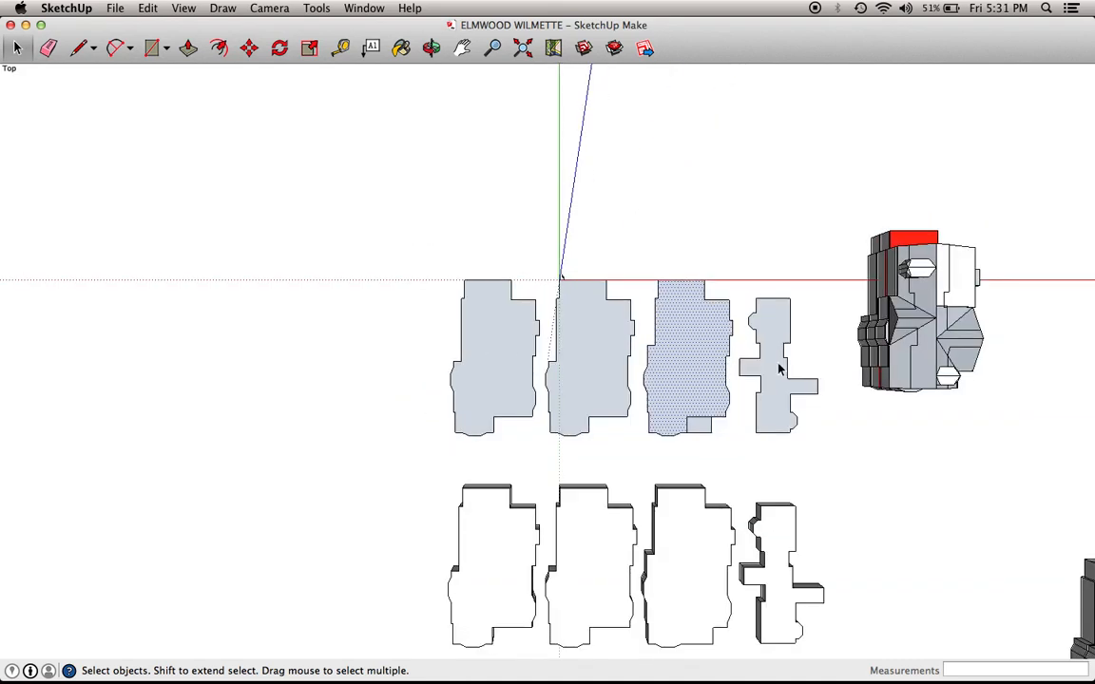
{"action": "scroll", "coordinate": [787, 367], "scroll_direction": "up", "scroll_amount": 3}
{"action": "left_click", "coordinate": [760, 376]}
{"action": "left_click", "coordinate": [601, 495]}
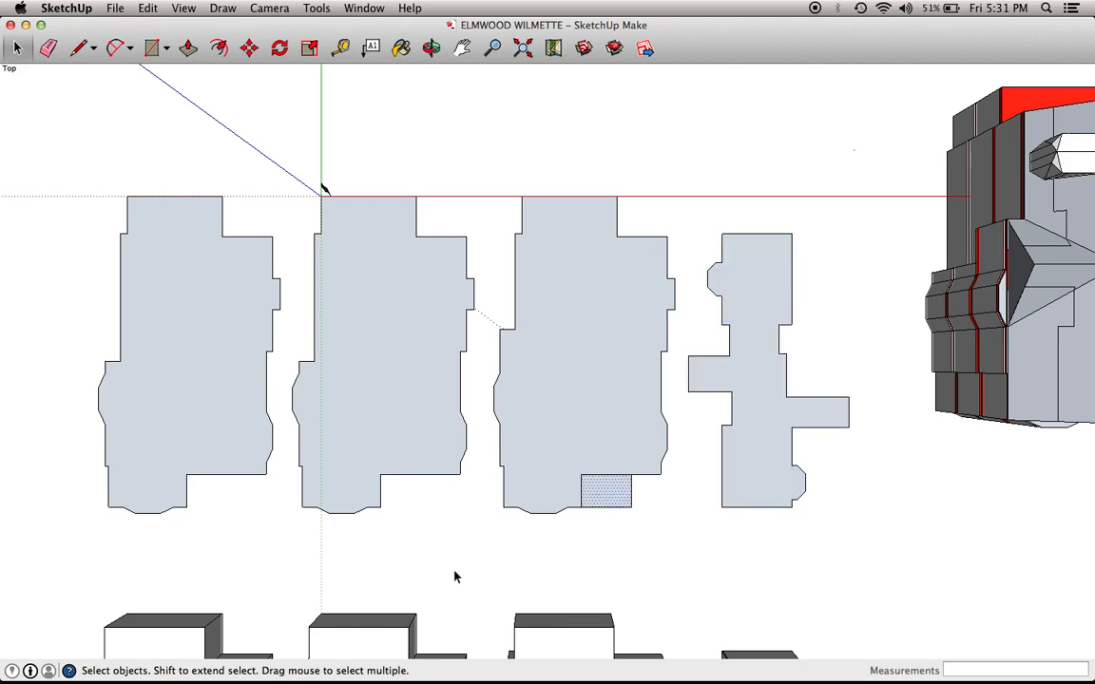
- In an isometric view of the extruded floor blocks, draw a 9' vertical line up from an arm corner of the cross-shaped block
{"action": "left_click", "coordinate": [462, 48]}
{"action": "left_click_drag", "start_coordinate": [452, 499], "coordinate": [476, 95]}
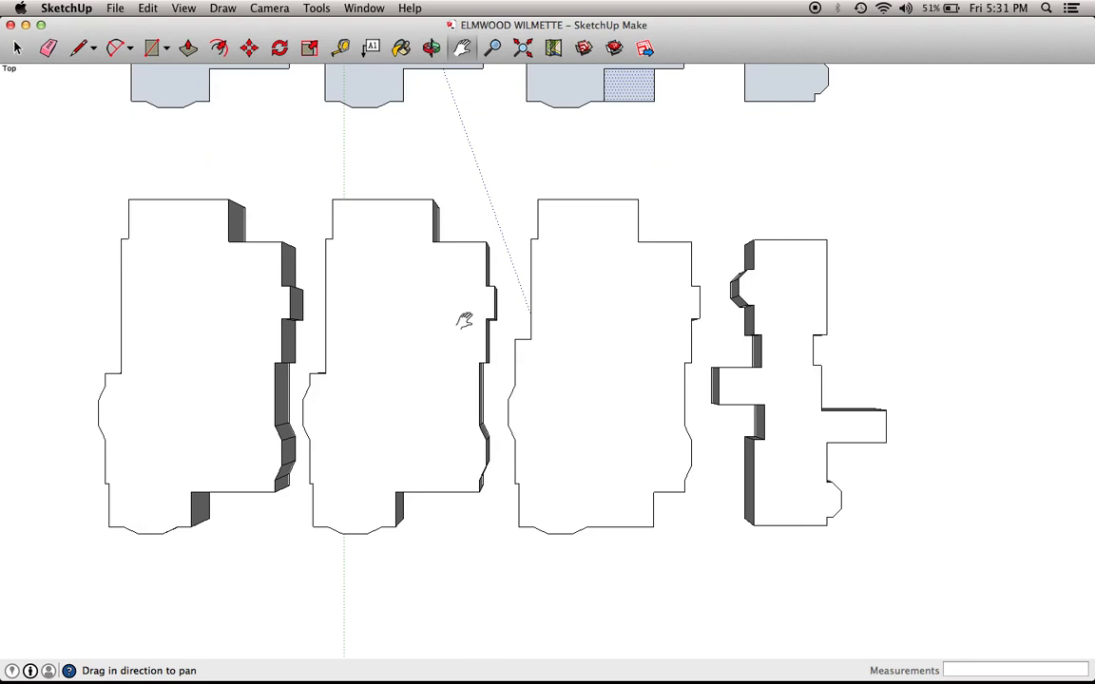
{"action": "key", "text": "super+7"}
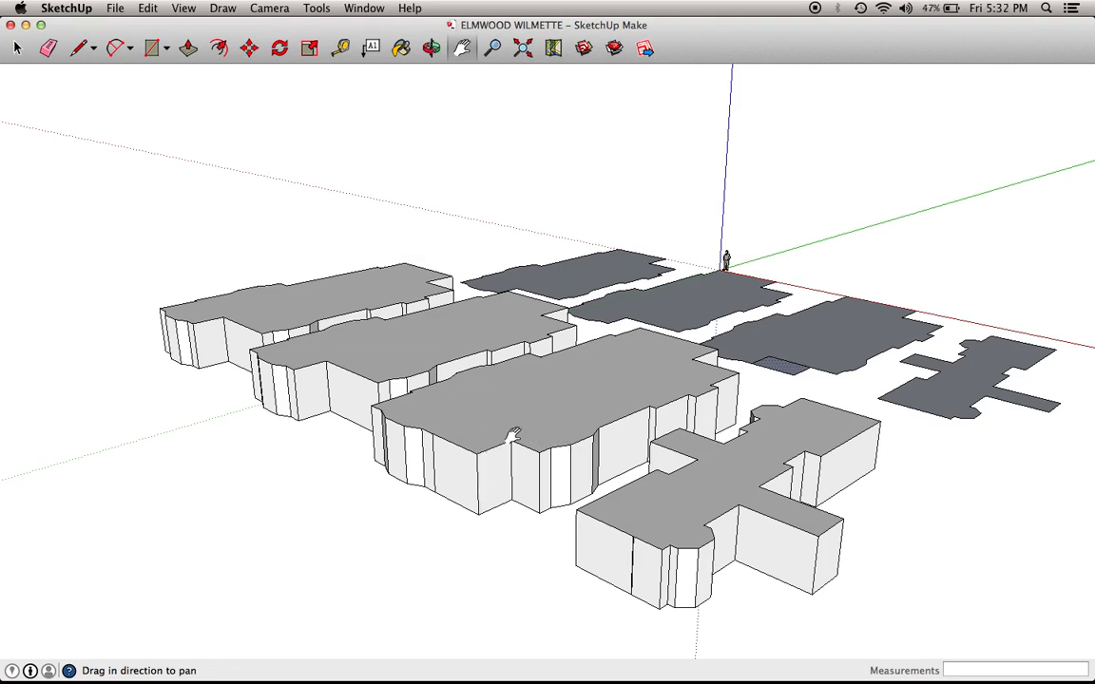
{"action": "key", "text": "space"}
{"action": "key", "text": "l"}
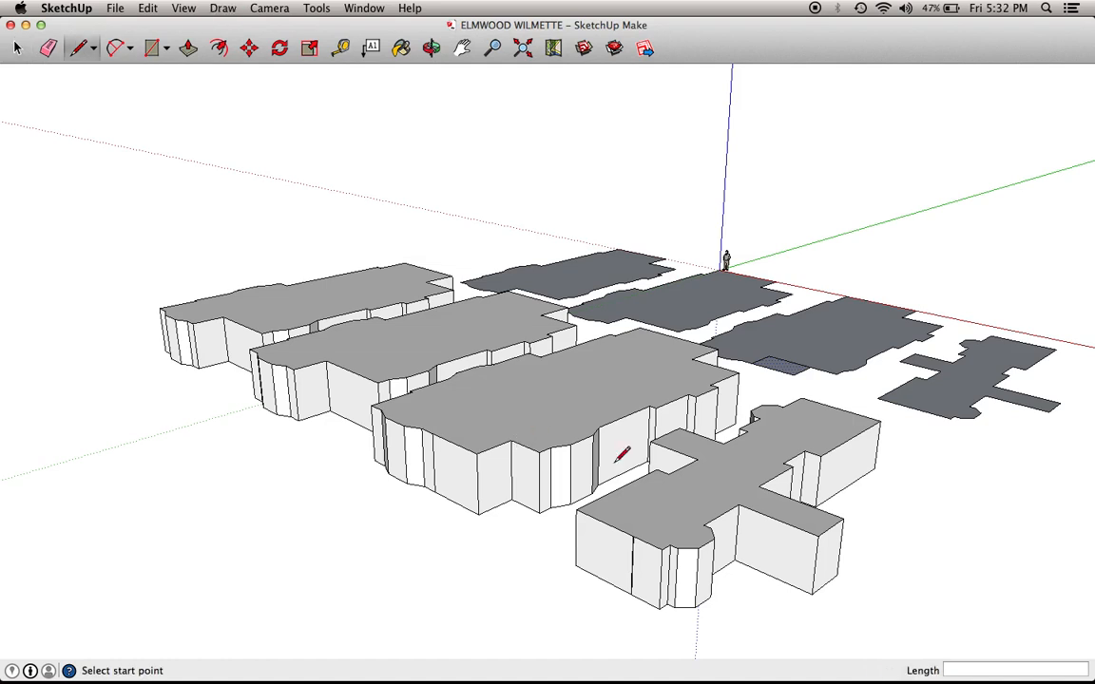
{"action": "left_click", "coordinate": [818, 535]}
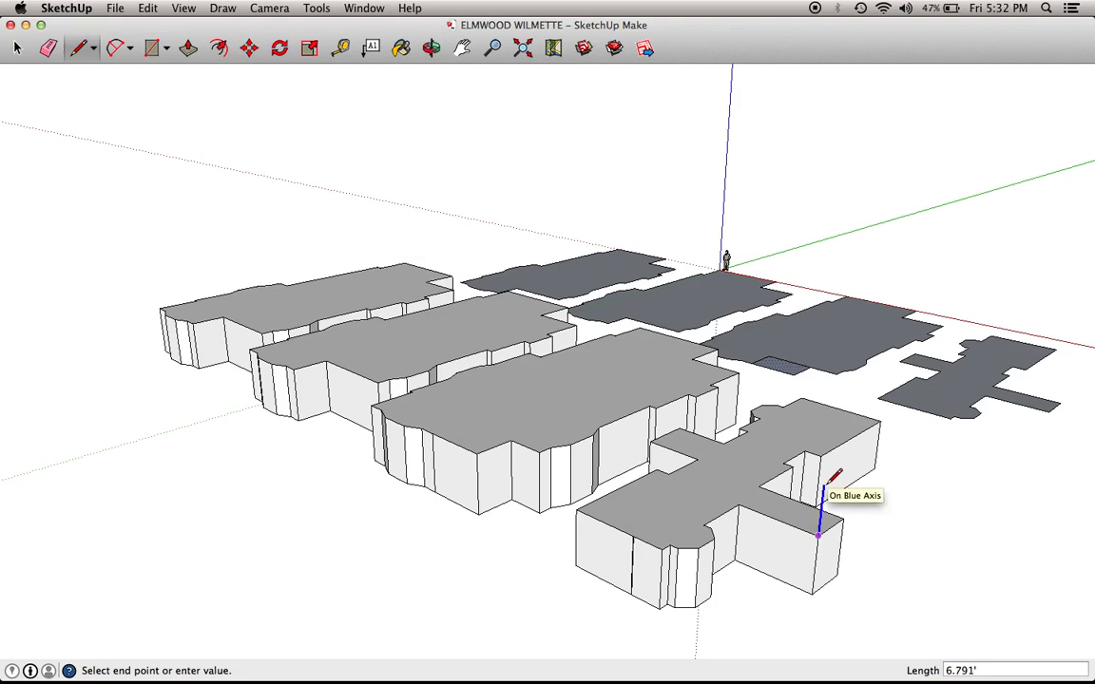
{"action": "type", "text": "("}
{"action": "key", "text": "BackSpace"}
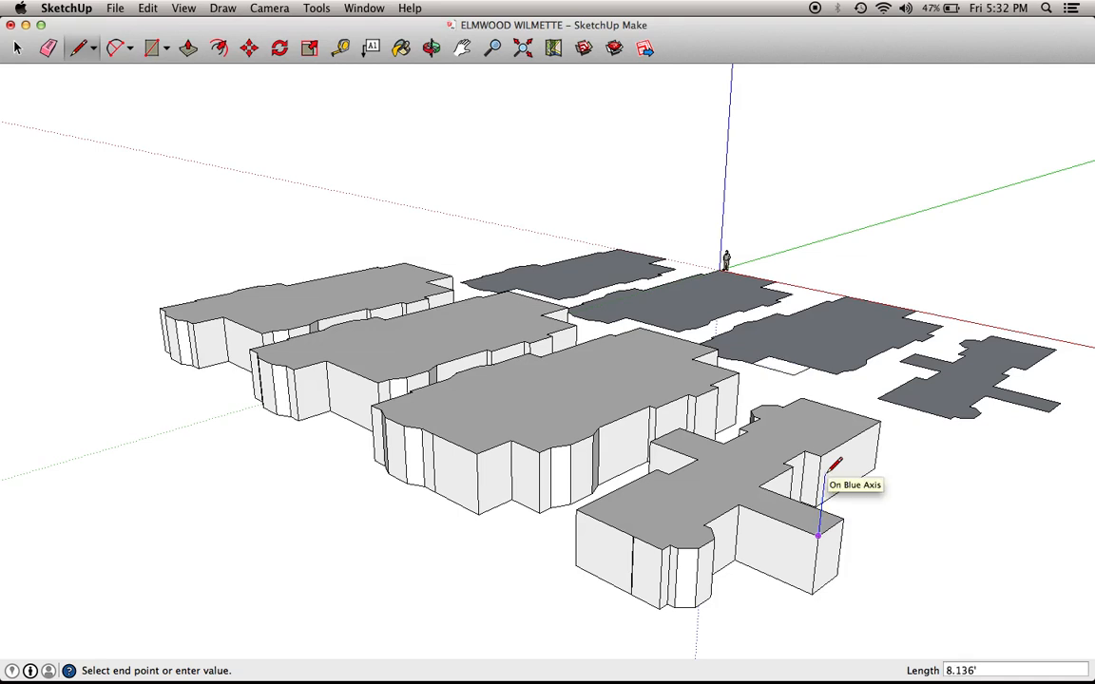
{"action": "type", "text": "9"}
{"action": "key", "text": "Return"}
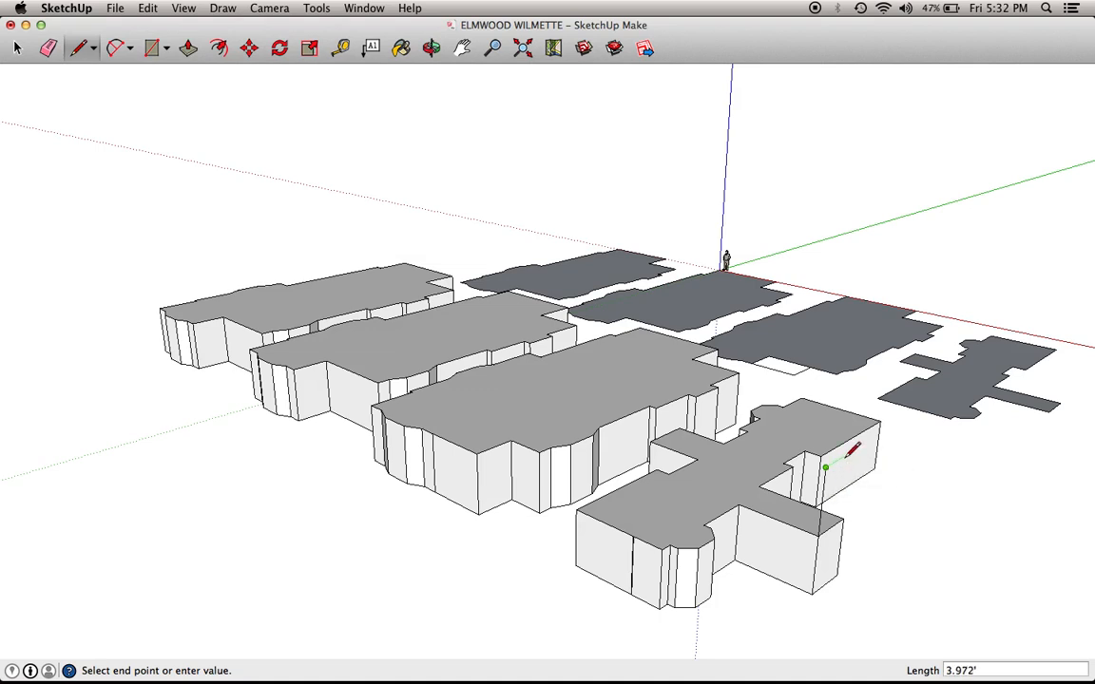
{"action": "key", "text": "Escape"}
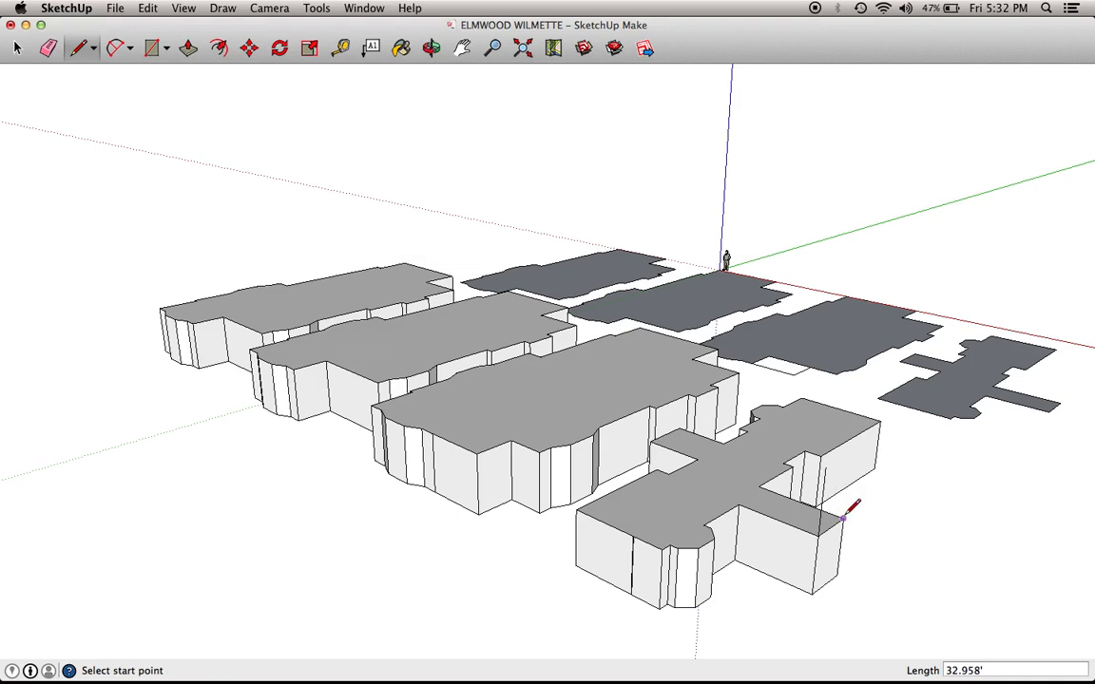
- Draw a second 9' vertical line from the arm's adjacent end corner and connect the tops of both lines
{"action": "left_click", "coordinate": [844, 518]}
{"action": "type", "text": "9"}
{"action": "key", "text": "Return"}
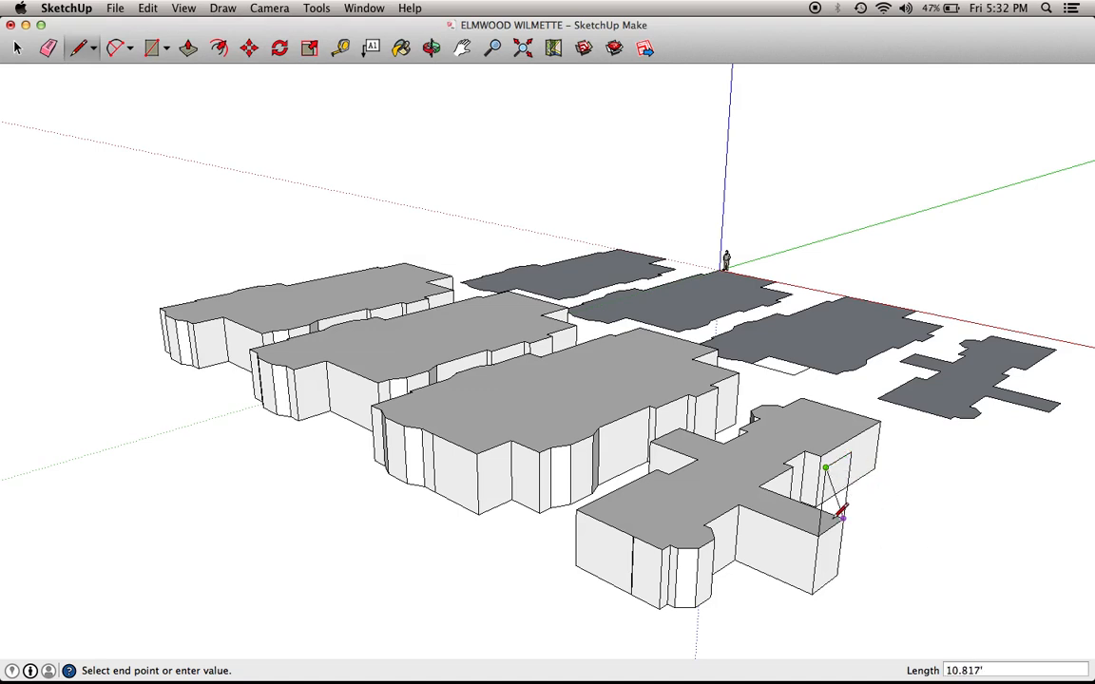
{"action": "left_click", "coordinate": [815, 505]}
{"action": "key", "text": "space"}
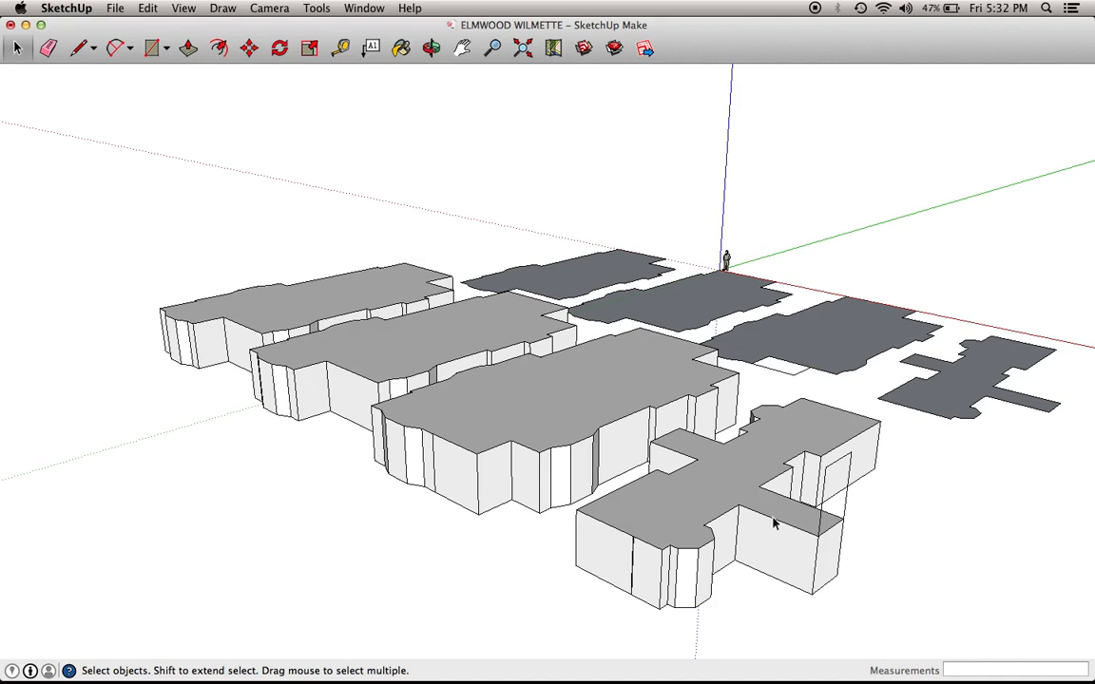
- Examine the roofless building's attic floor with its vertical lines and red floor areas, and the detached roof beside it
{"action": "scroll", "coordinate": [587, 448], "scroll_direction": "down", "scroll_amount": 6}
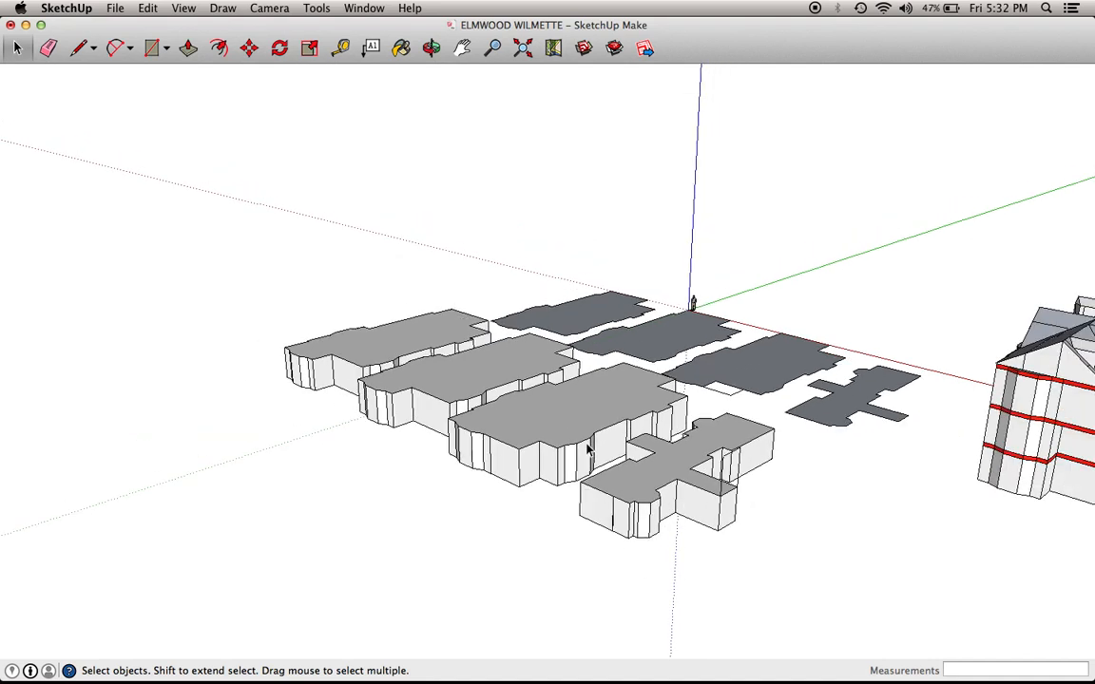
{"action": "scroll", "coordinate": [774, 540], "scroll_direction": "up", "scroll_amount": 8}
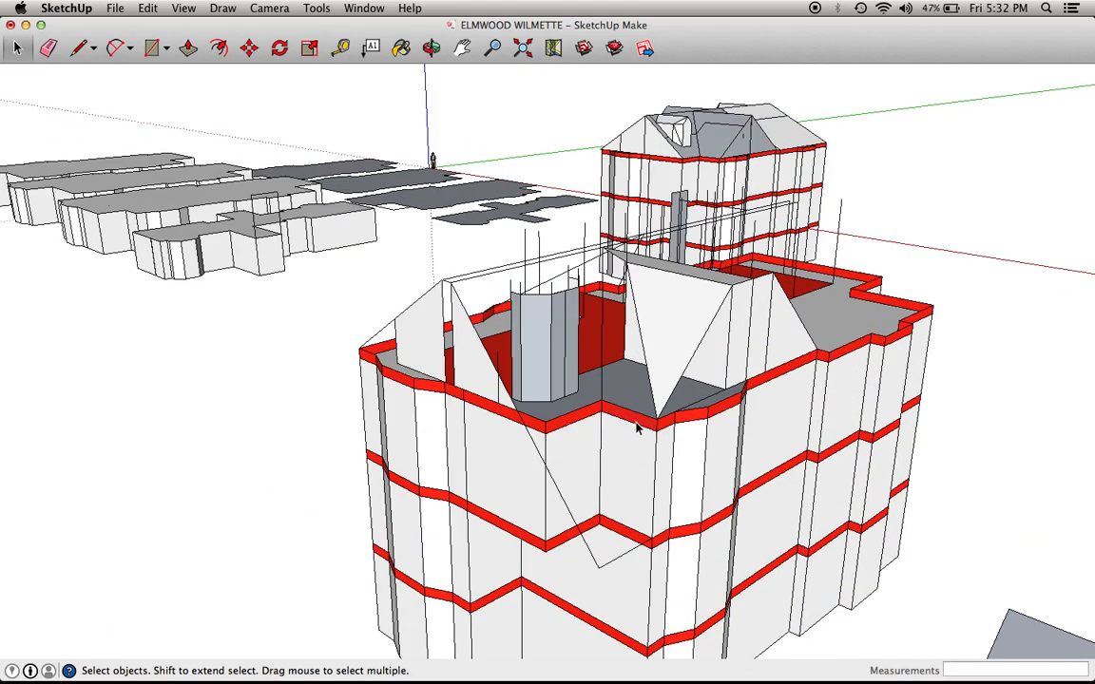
{"action": "left_click", "coordinate": [261, 395]}
{"action": "left_click", "coordinate": [431, 48]}
{"action": "left_click_drag", "start_coordinate": [765, 282], "coordinate": [142, 493]}
{"action": "left_click_drag", "start_coordinate": [567, 518], "coordinate": [504, 490]}
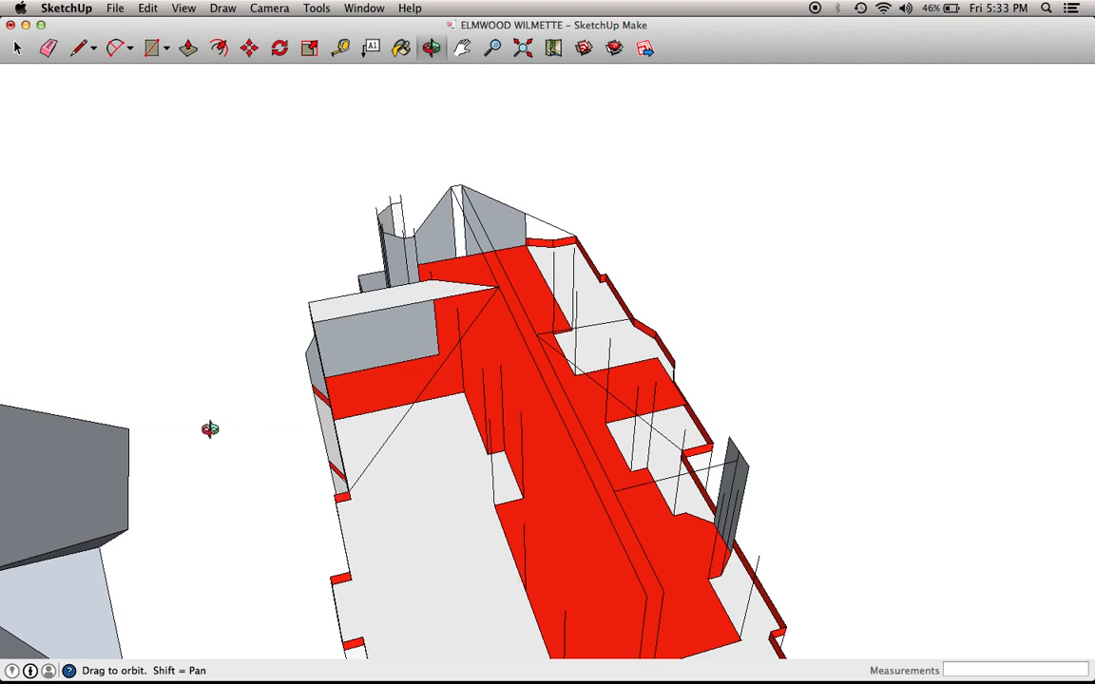
{"action": "scroll", "coordinate": [557, 457], "scroll_direction": "down", "scroll_amount": 5}
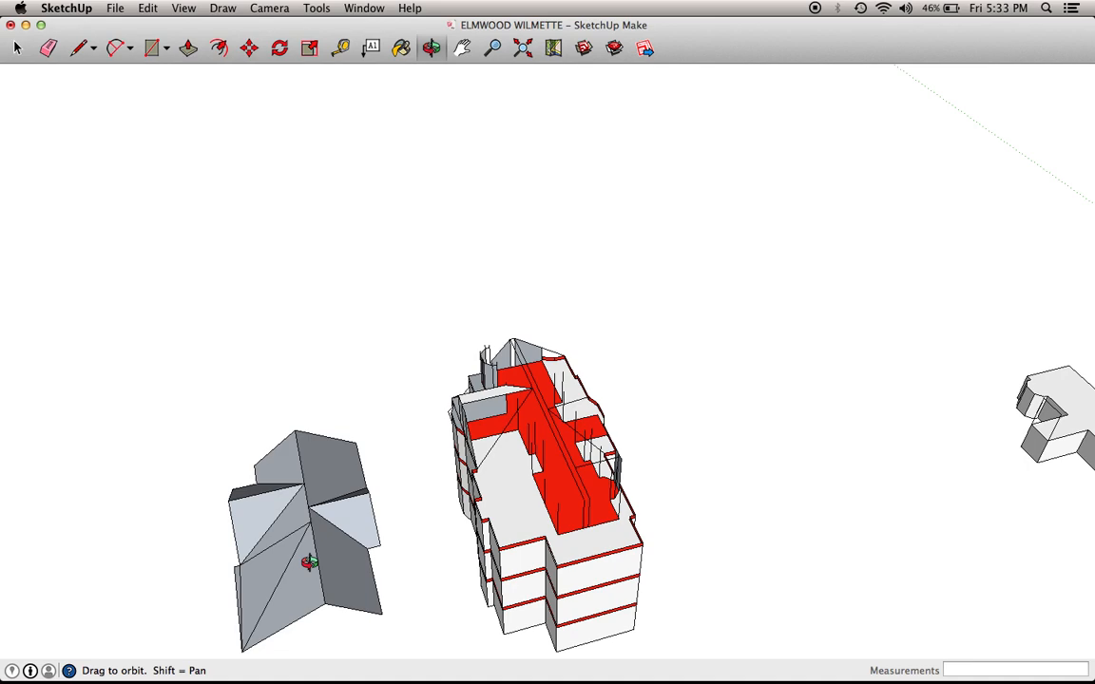
{"action": "scroll", "coordinate": [310, 562], "scroll_direction": "up", "scroll_amount": 5}
{"action": "scroll", "coordinate": [309, 562], "scroll_direction": "down", "scroll_amount": 5}
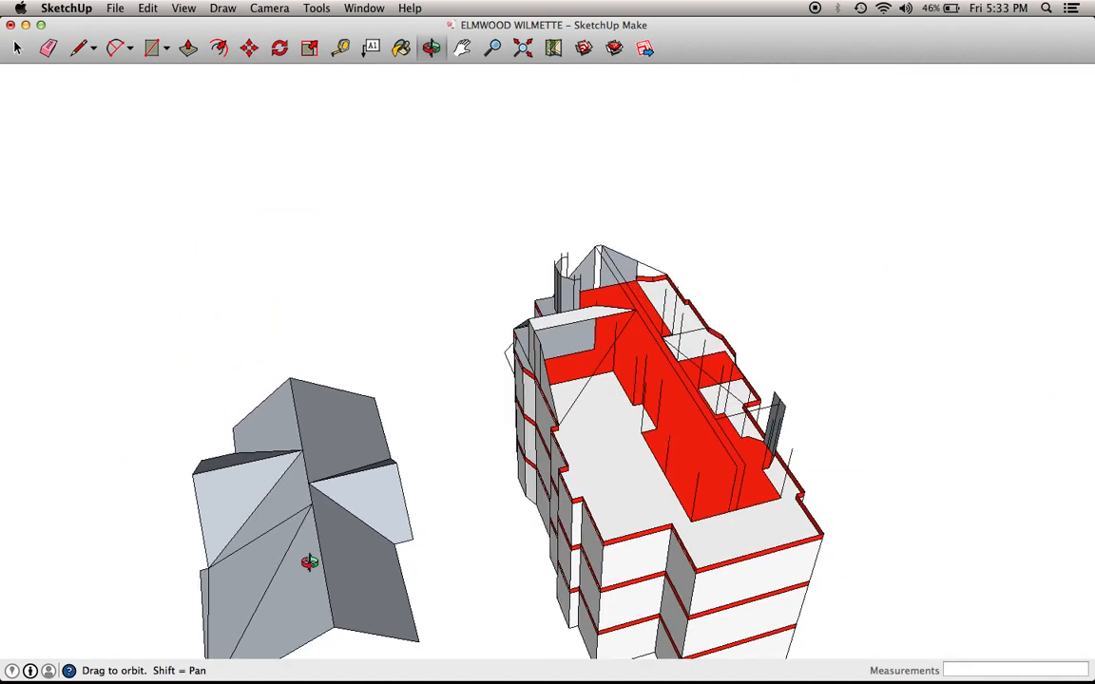
{"action": "scroll", "coordinate": [683, 546], "scroll_direction": "up", "scroll_amount": 3}
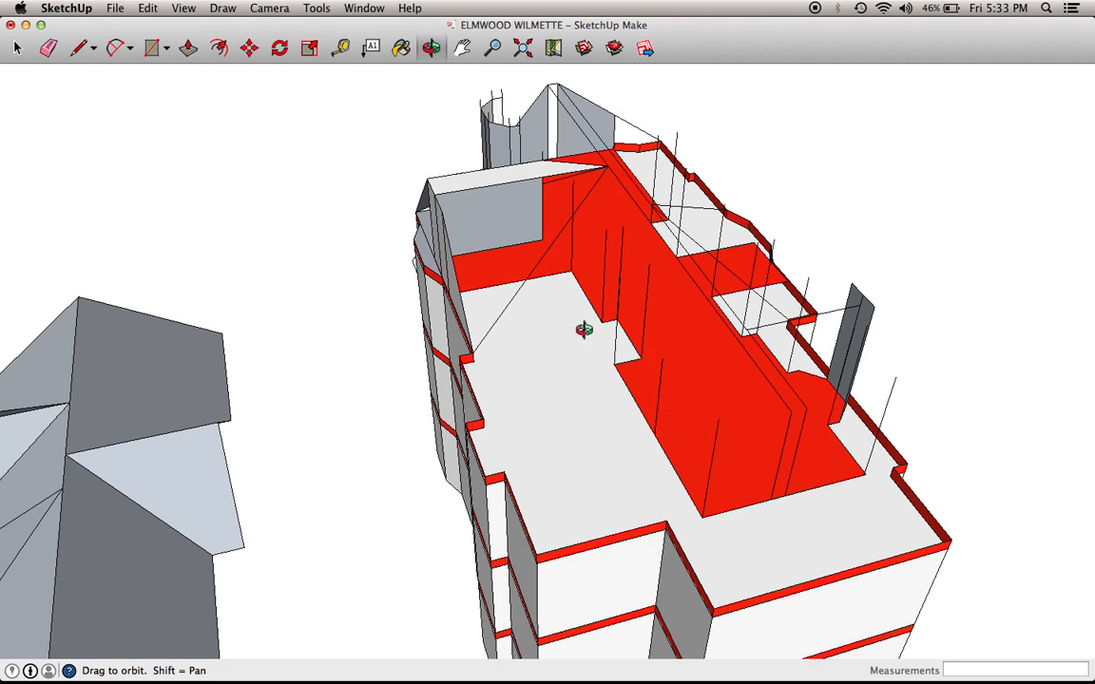
- Check the length of one vertical line on the roofless building's attic floor in its entity information
{"action": "key", "text": "space"}
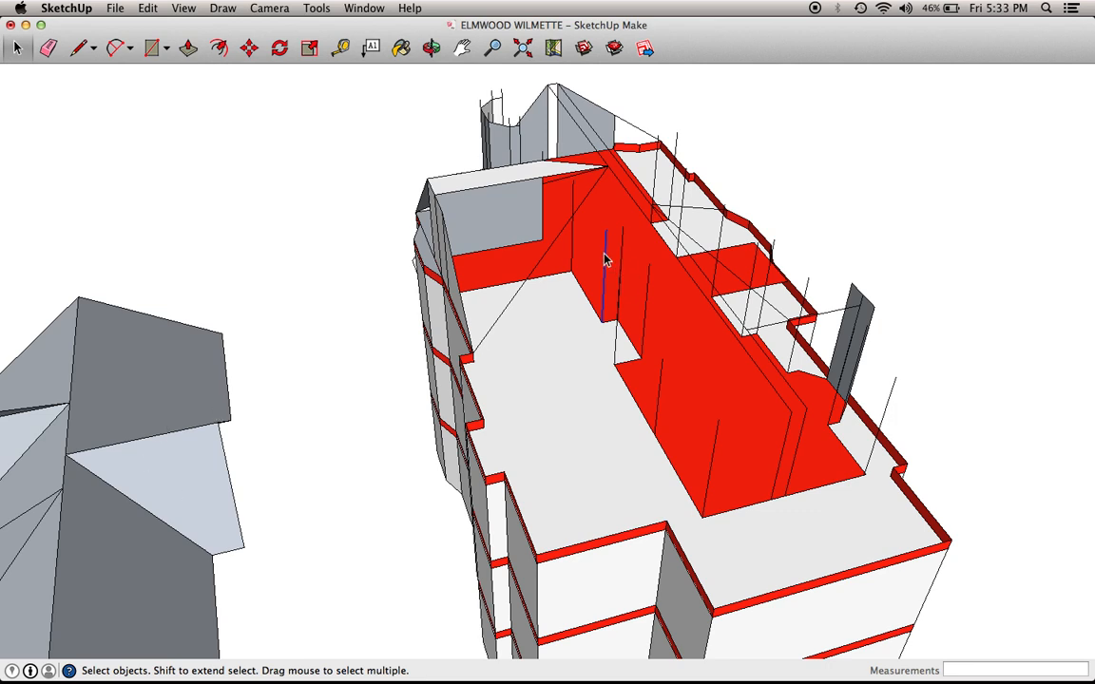
{"action": "key", "text": "super+i"}
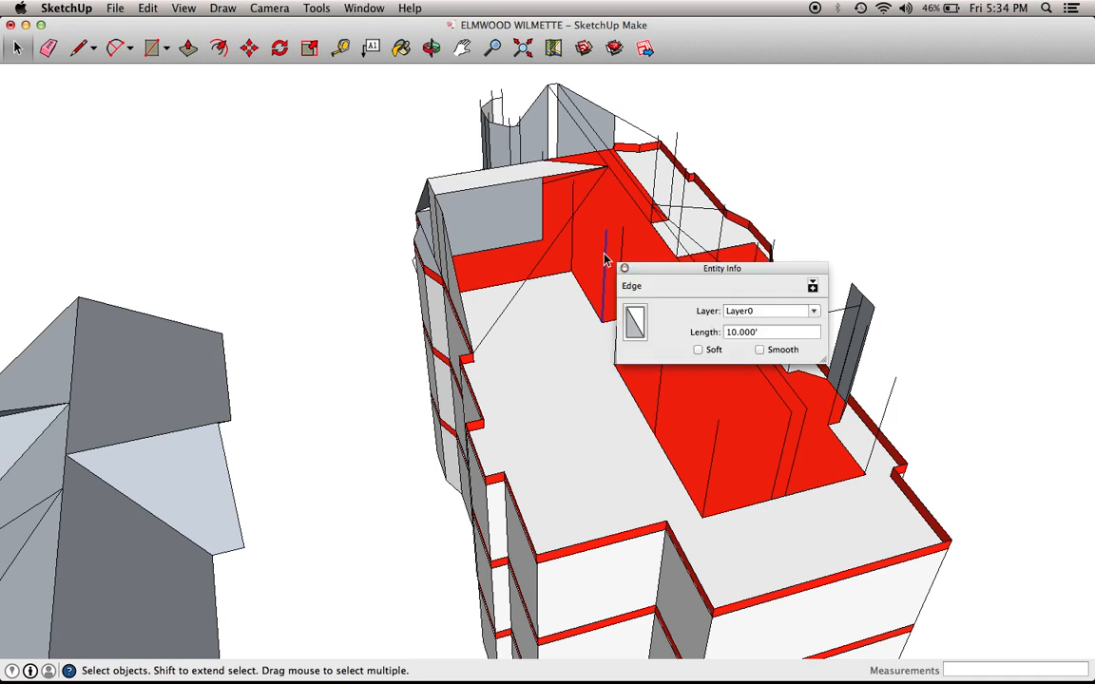
{"action": "left_click_drag", "start_coordinate": [681, 273], "coordinate": [420, 230]}
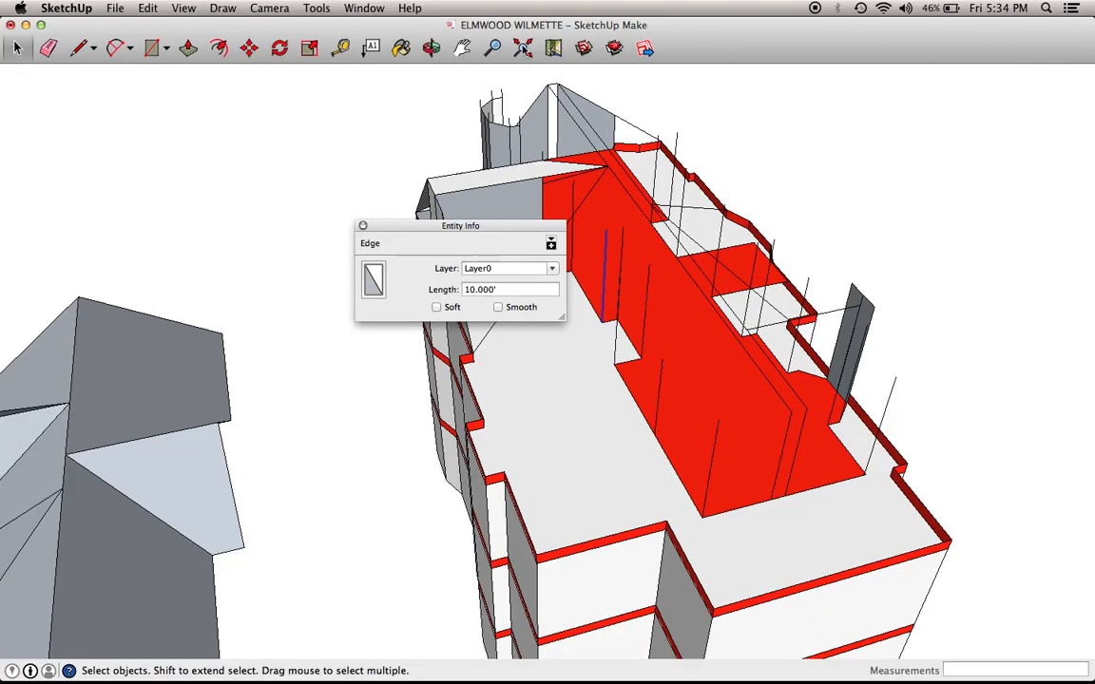
- Close the entity information and delete the large white roof face above the red-roofed extension of the complete building
{"action": "left_click", "coordinate": [462, 46]}
{"action": "left_click_drag", "start_coordinate": [713, 425], "coordinate": [540, 12]}
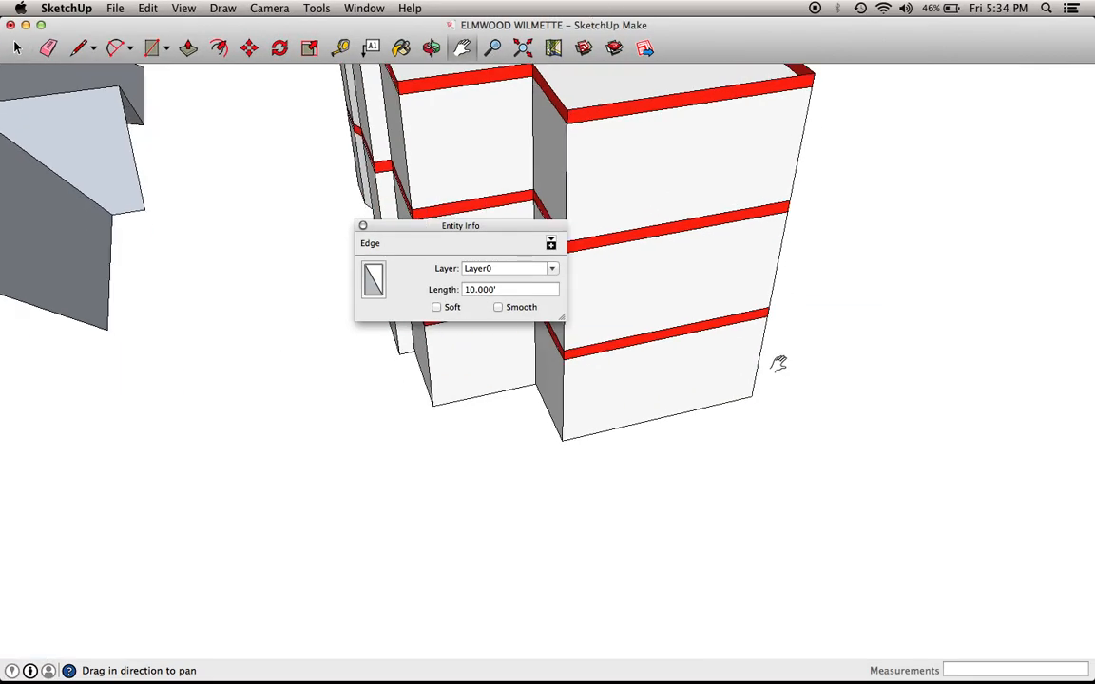
{"action": "scroll", "coordinate": [557, 216], "scroll_direction": "down", "scroll_amount": 5}
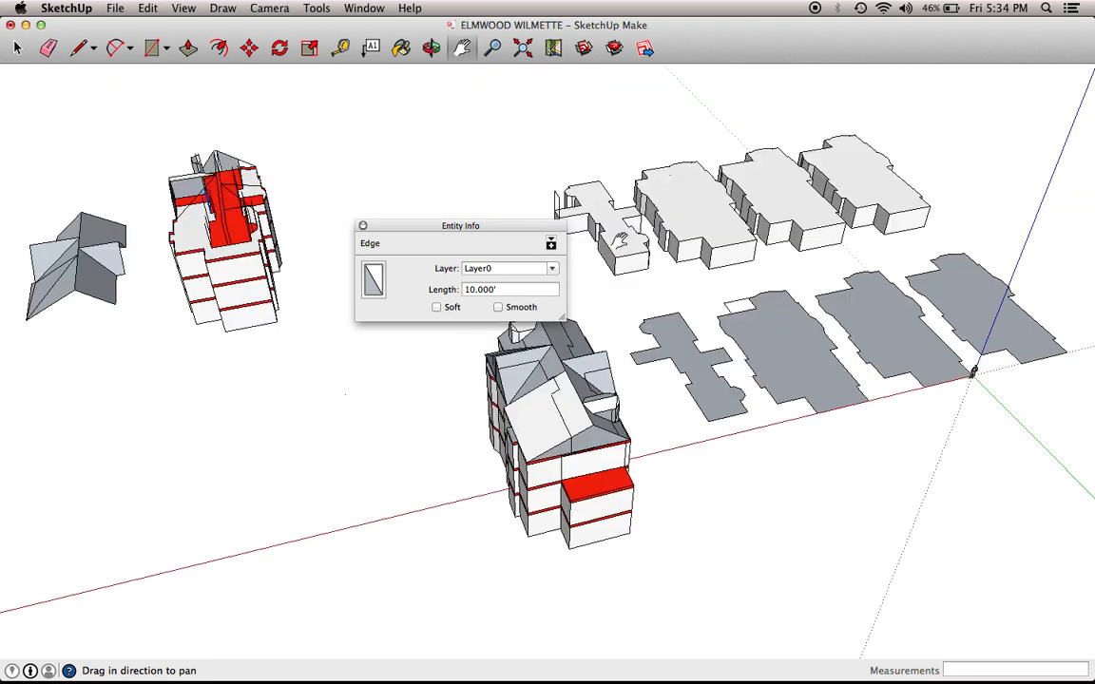
{"action": "scroll", "coordinate": [581, 439], "scroll_direction": "up", "scroll_amount": 5}
{"action": "scroll", "coordinate": [582, 439], "scroll_direction": "up", "scroll_amount": 2}
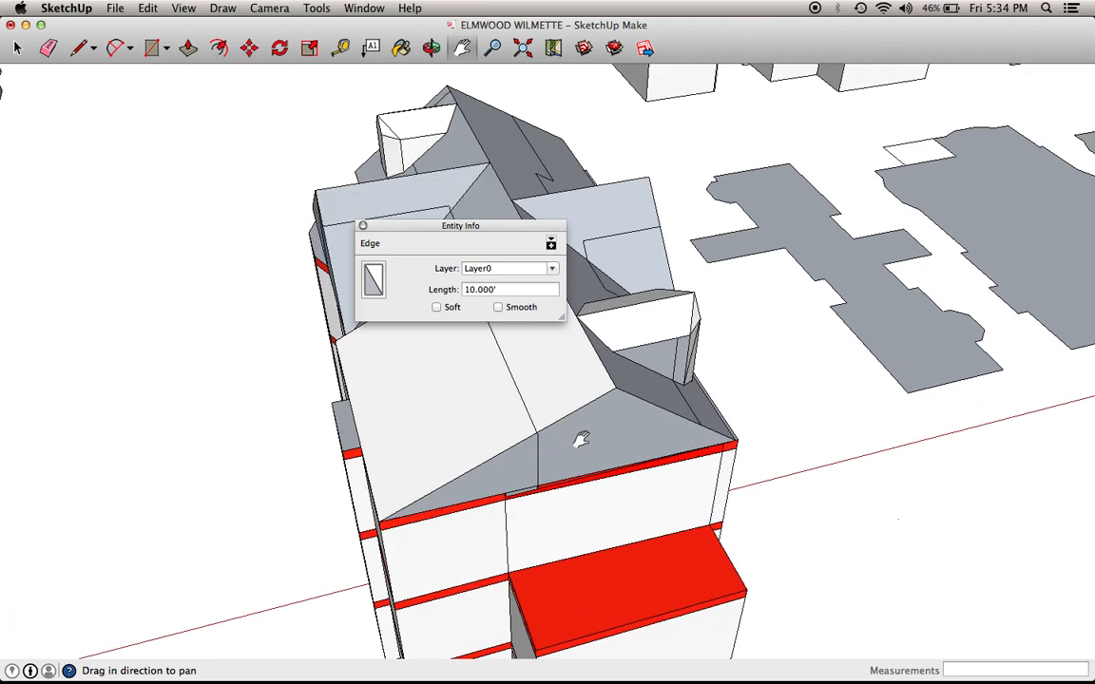
{"action": "double_click", "coordinate": [400, 225]}
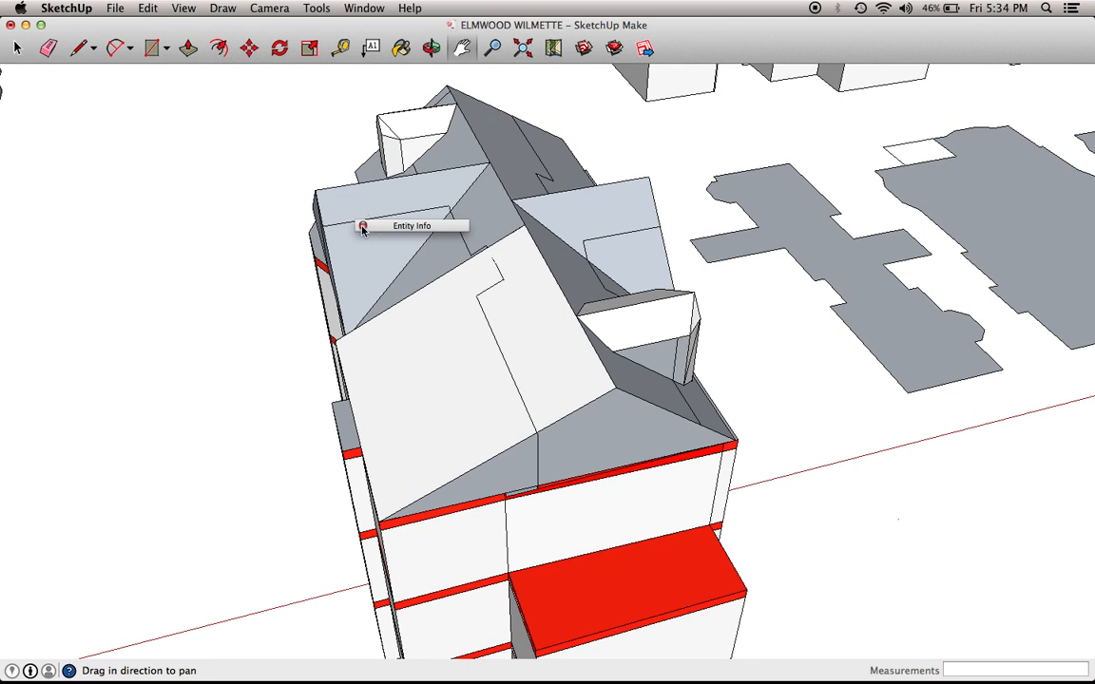
{"action": "left_click", "coordinate": [362, 226]}
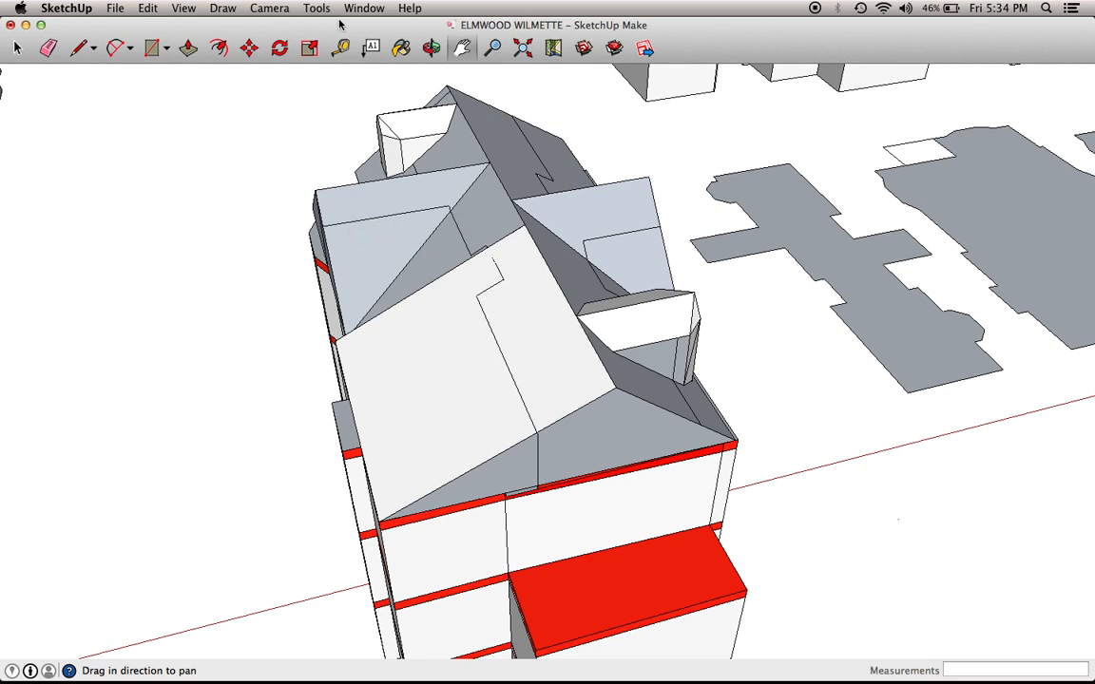
{"action": "key", "text": "space"}
{"action": "left_click", "coordinate": [551, 371]}
{"action": "key", "text": "Delete"}
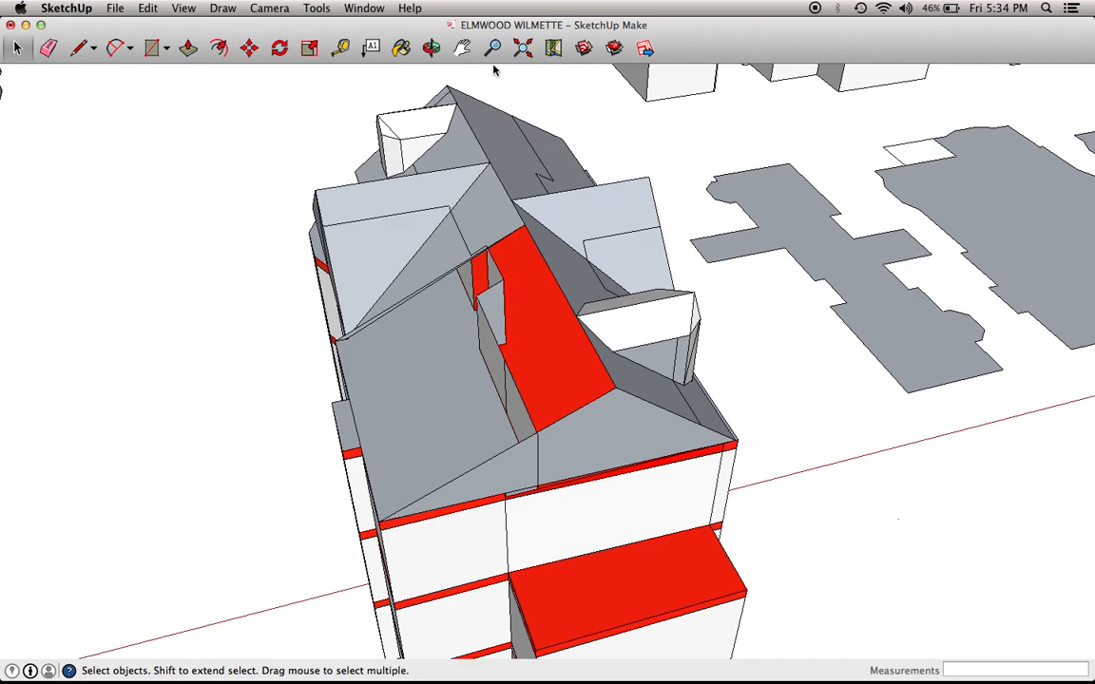
- Select the attic wall faces beneath the removed roof face and check their combined area in the entity information
{"action": "left_click", "coordinate": [431, 47]}
{"action": "left_click_drag", "start_coordinate": [430, 349], "coordinate": [967, 464]}
{"action": "left_click_drag", "start_coordinate": [581, 397], "coordinate": [705, 397]}
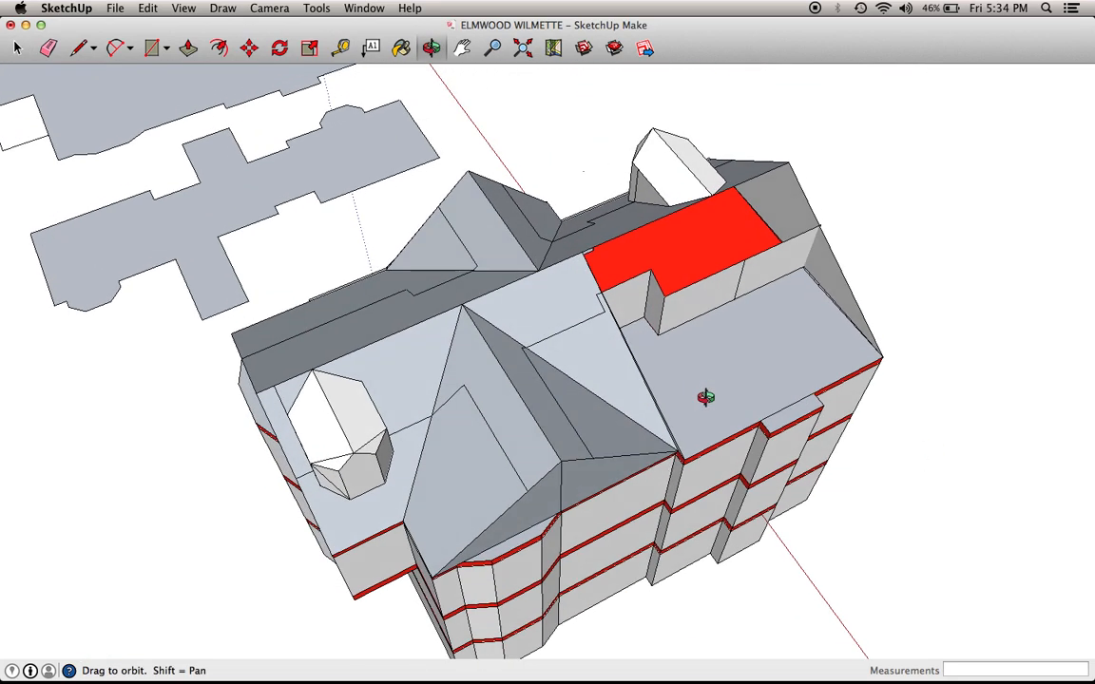
{"action": "key", "text": "space"}
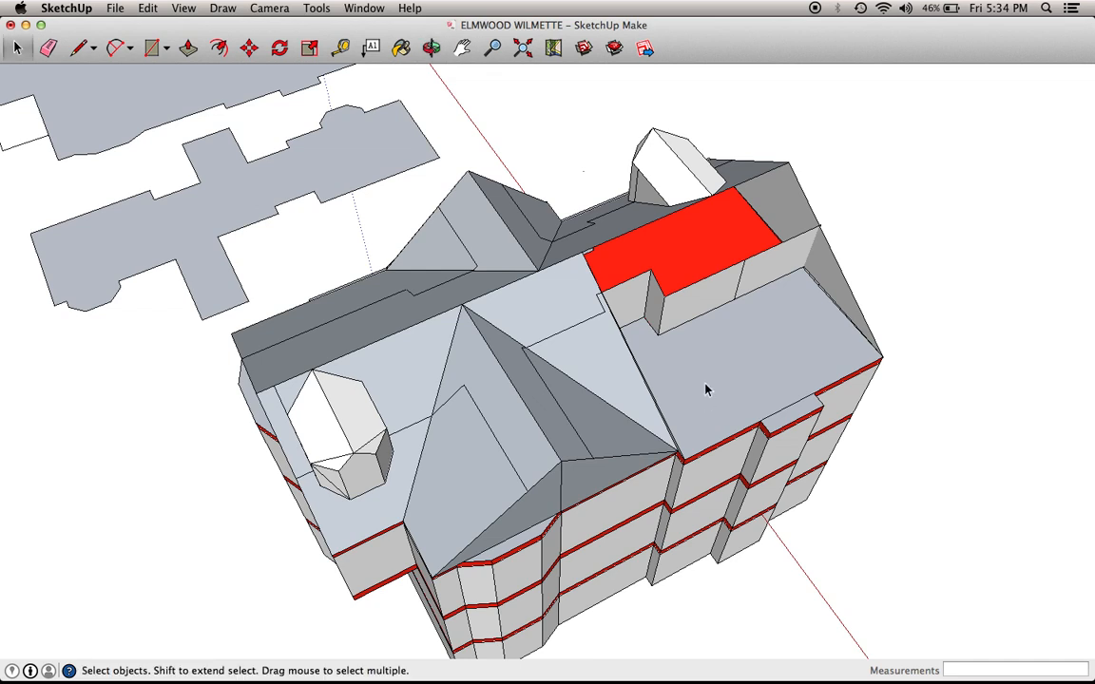
{"action": "left_click", "coordinate": [707, 296]}
{"action": "left_click", "coordinate": [762, 282], "text": "shift"}
{"action": "left_click", "coordinate": [625, 304], "text": "shift"}
{"action": "key", "text": "super+i"}
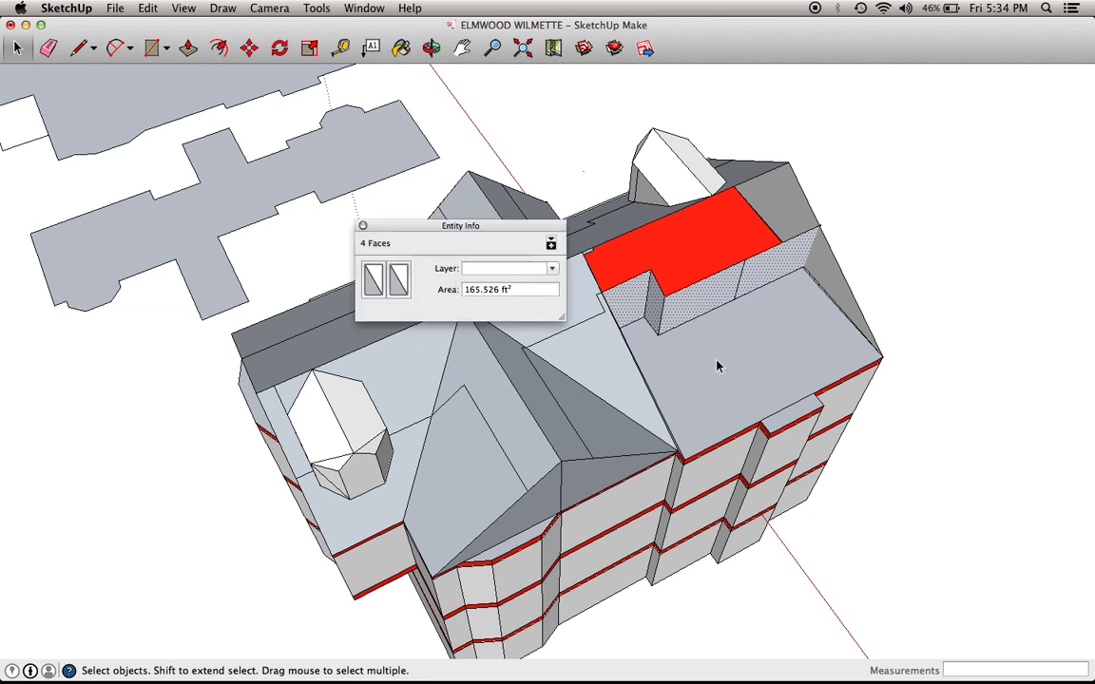
- Close the entity information, undo the roof face deletion and select the restored face
{"action": "left_click", "coordinate": [362, 226]}
{"action": "key", "text": "Delete"}
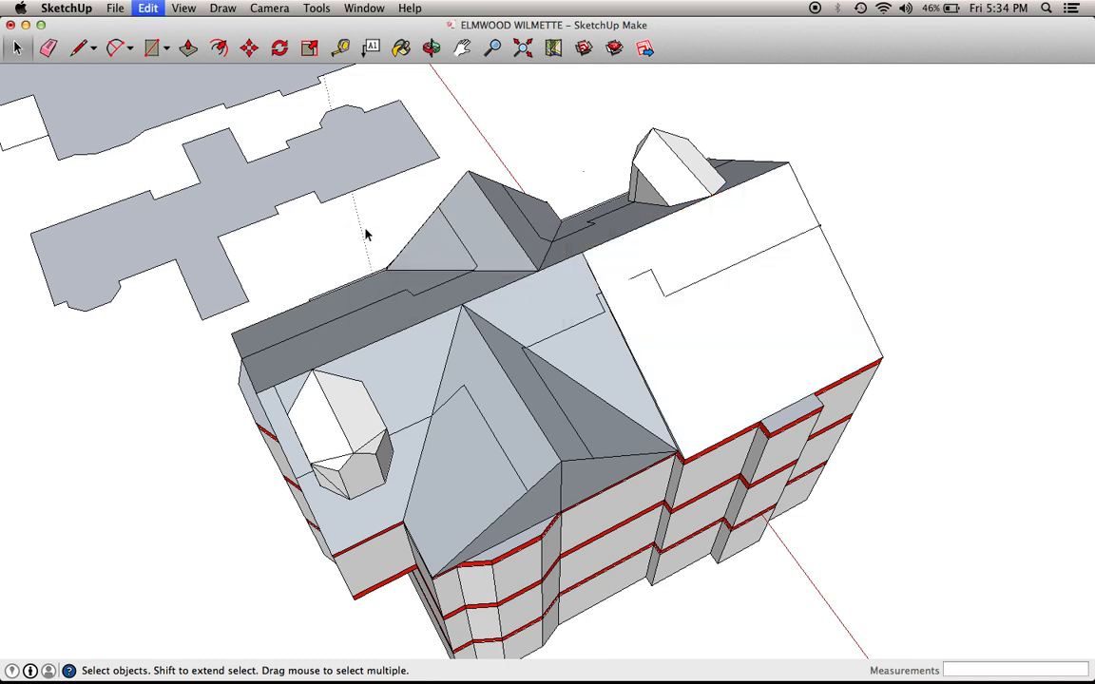
{"action": "left_click", "coordinate": [671, 266]}
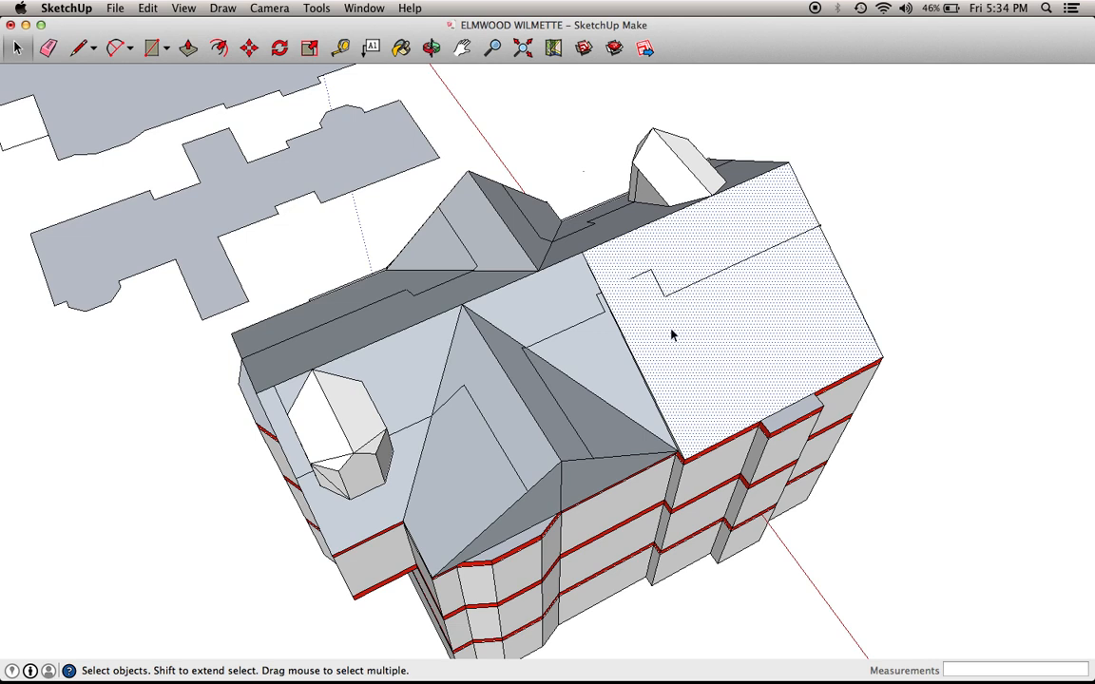
- Try to close the gap in the stepped line on the white roof face by drawing lines from the roof edge to its corner
{"action": "key", "text": "l"}
{"action": "left_click", "coordinate": [601, 293]}
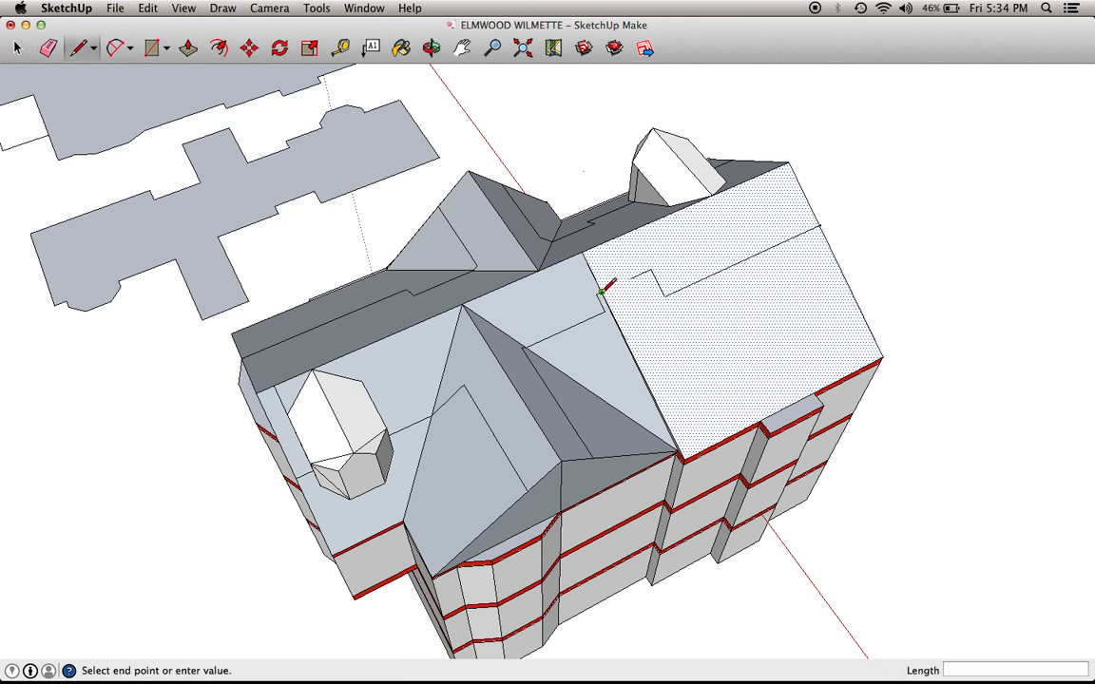
{"action": "left_click", "coordinate": [648, 275]}
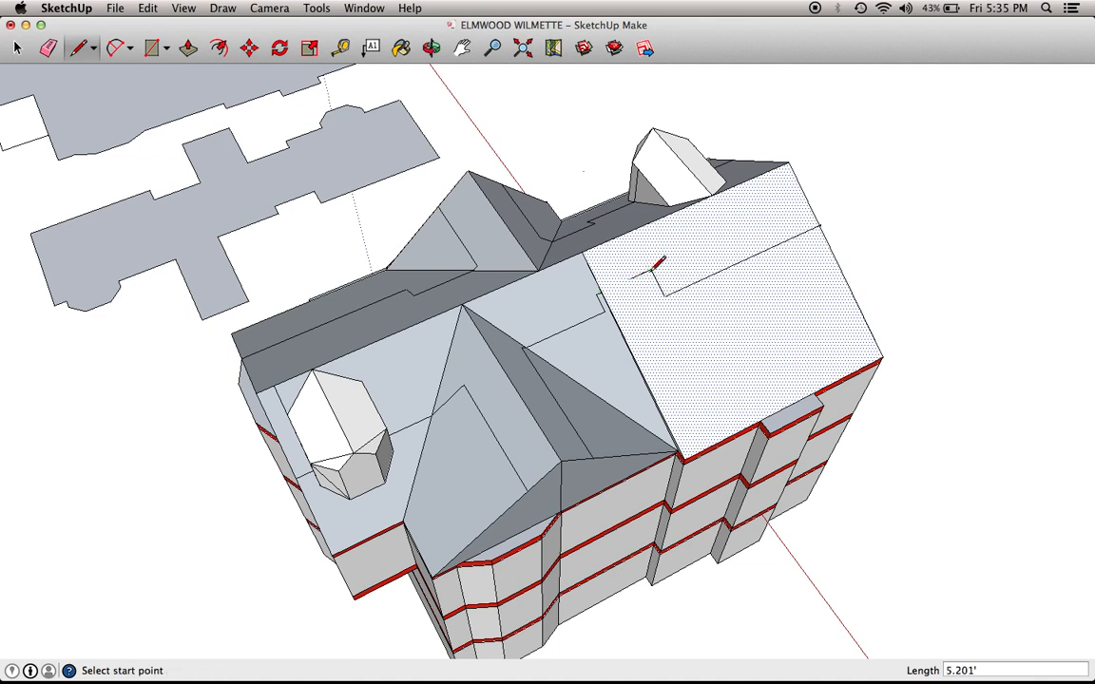
{"action": "left_click", "coordinate": [650, 271]}
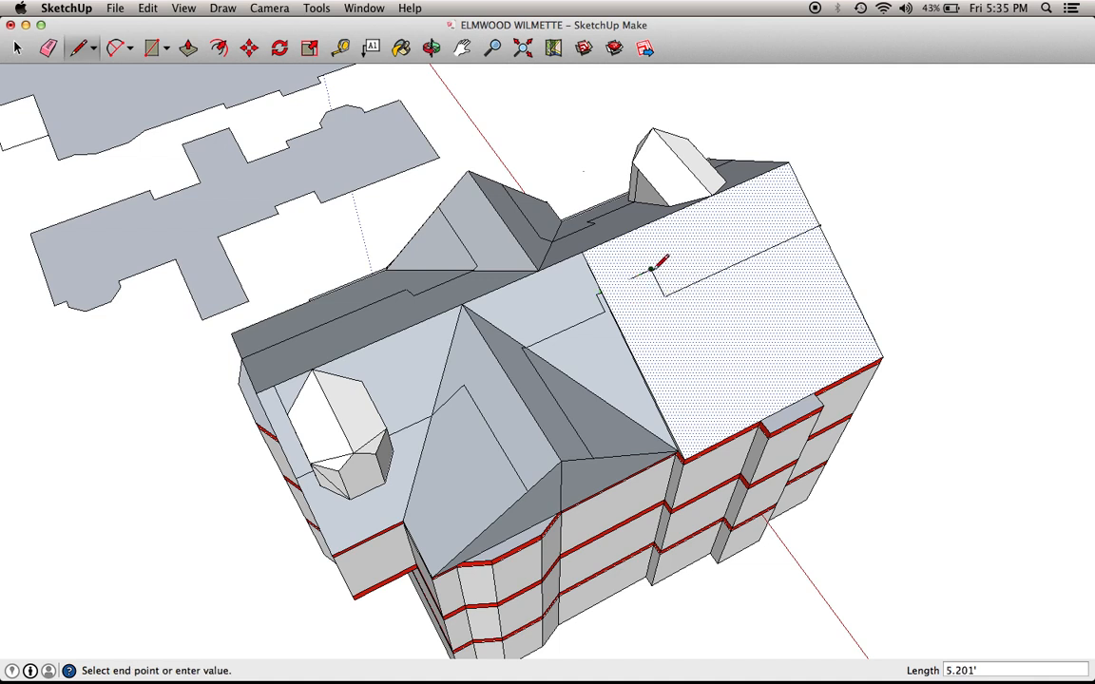
{"action": "left_click", "coordinate": [629, 279]}
{"action": "key", "text": "space"}
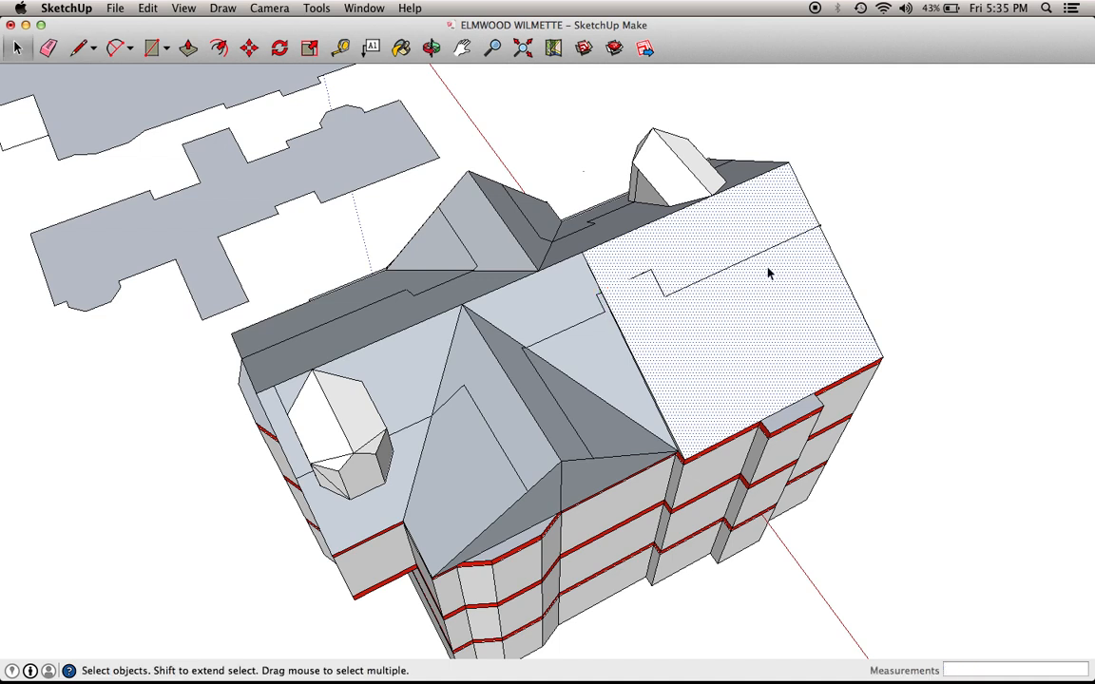
- Highlight the roof face on the opposite side of the ridge and examine the stepped line running across it
{"action": "left_click", "coordinate": [609, 236]}
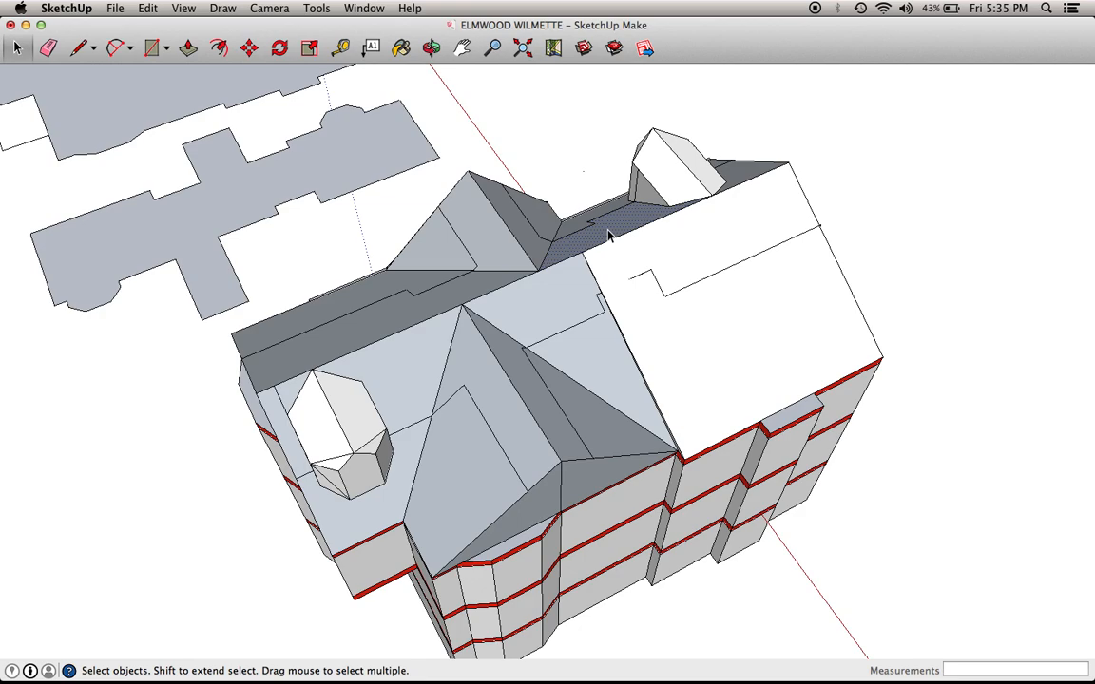
{"action": "left_click", "coordinate": [430, 48]}
{"action": "left_click_drag", "start_coordinate": [457, 190], "coordinate": [661, 301]}
{"action": "left_click_drag", "start_coordinate": [435, 322], "coordinate": [694, 299]}
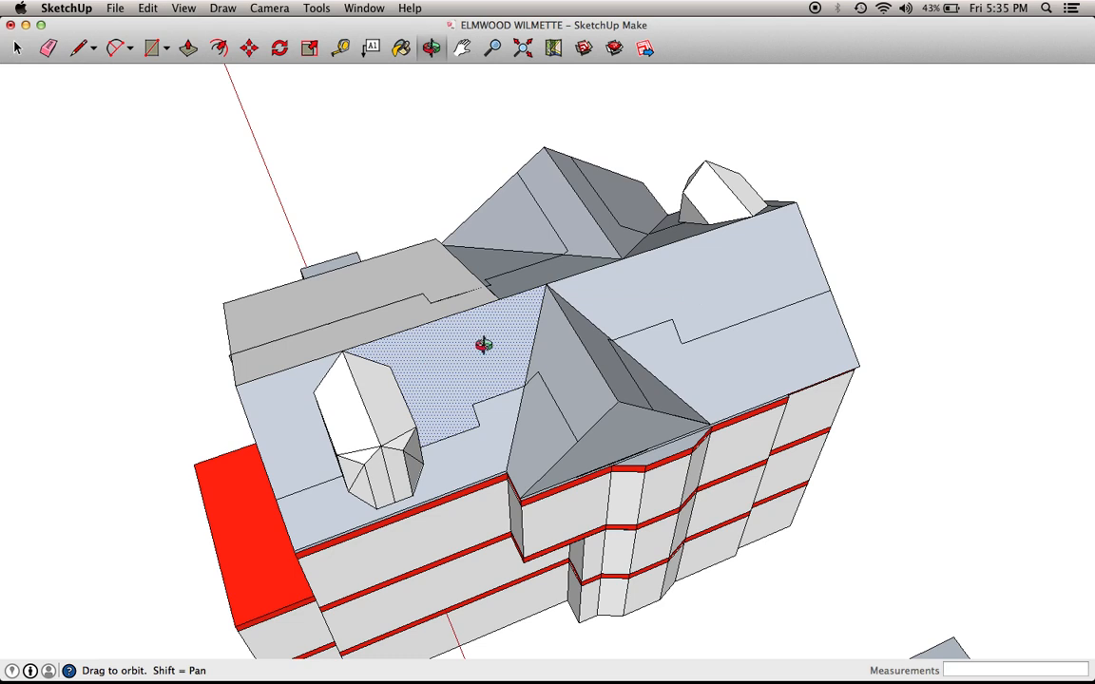
- Select the two roof faces above the stepped line and the dormer's two sloped roof faces, check their combined area, and close the entity information
{"action": "key", "text": "space"}
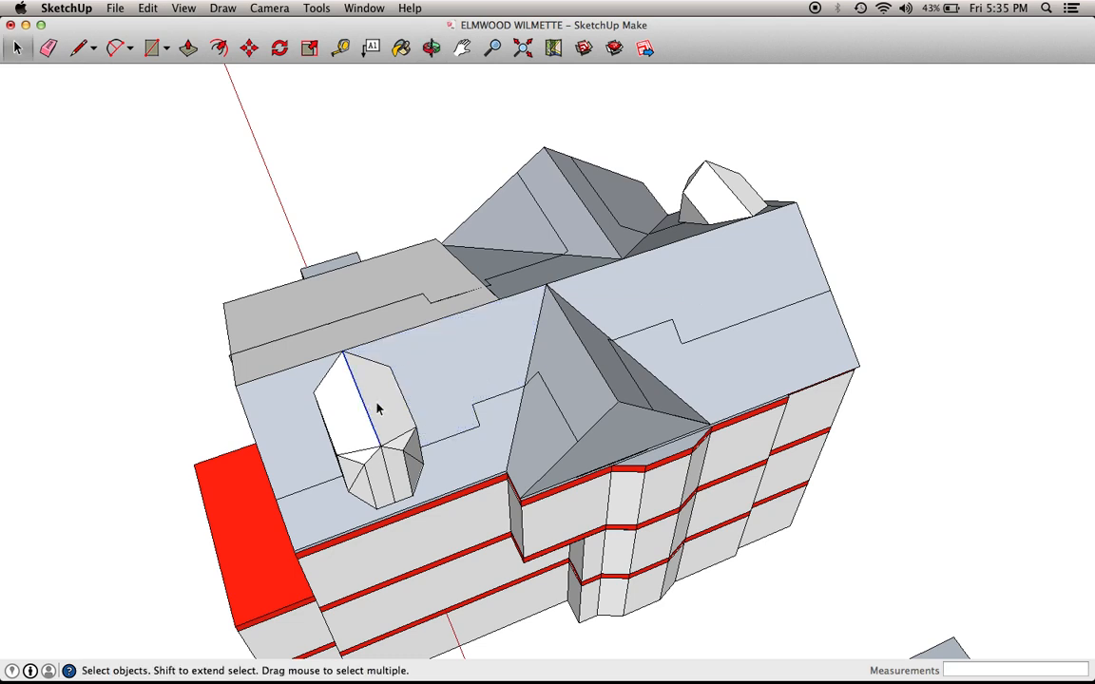
{"action": "left_click", "coordinate": [316, 411]}
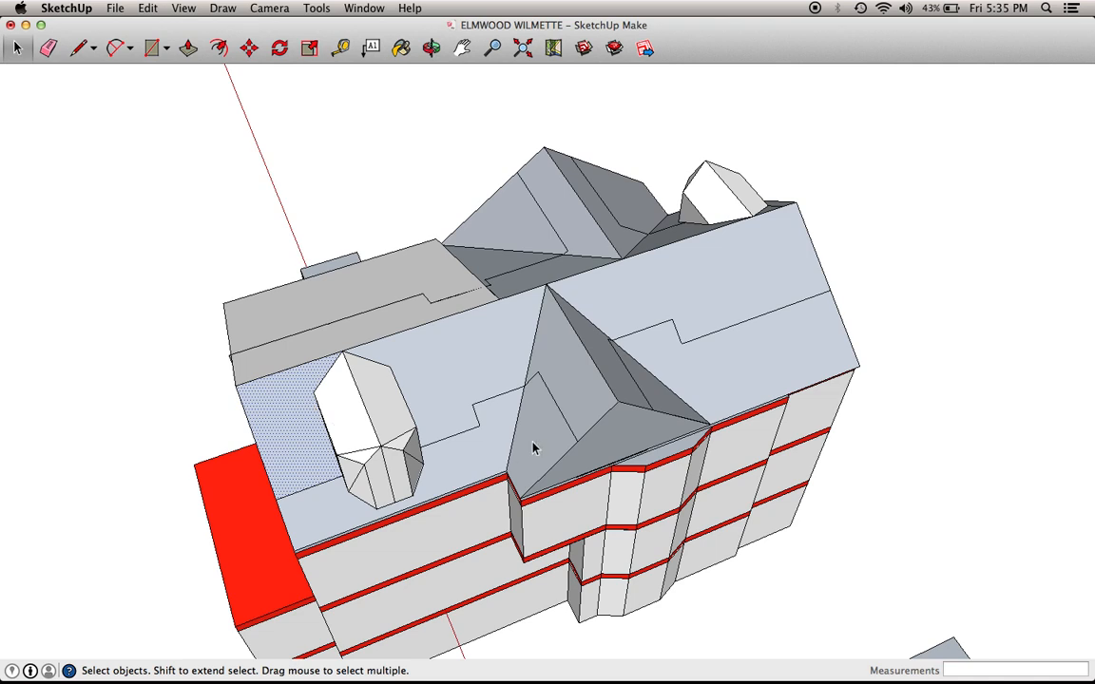
{"action": "left_click", "coordinate": [423, 384], "text": "shift"}
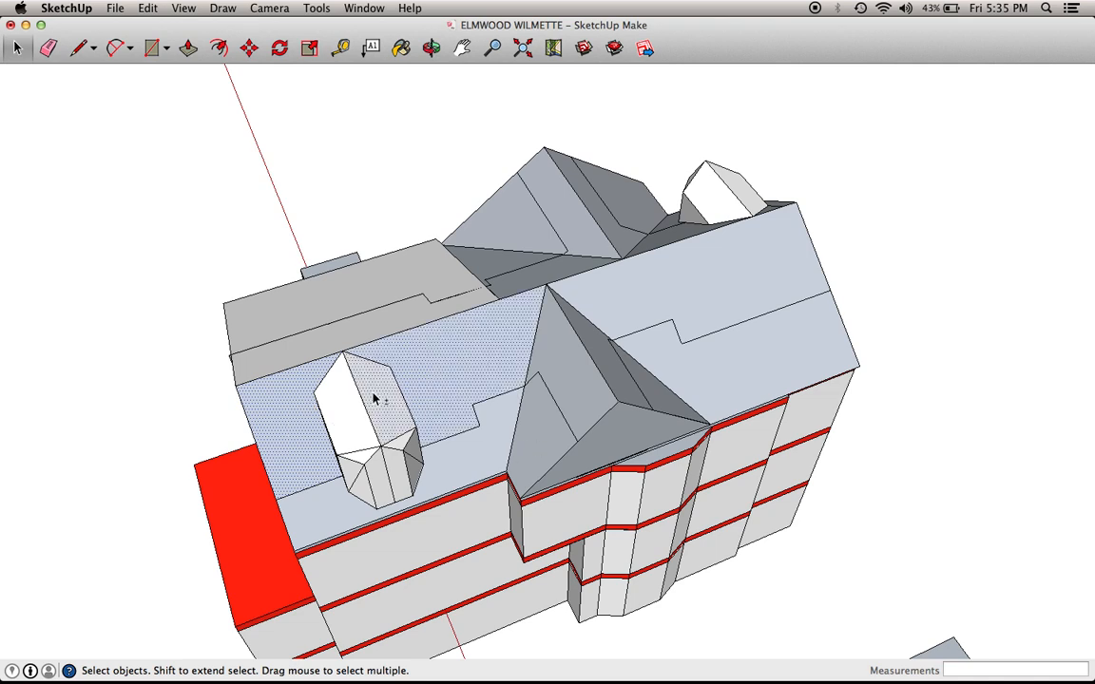
{"action": "left_click", "coordinate": [355, 408], "text": "shift"}
{"action": "left_click", "coordinate": [359, 451], "text": "shift"}
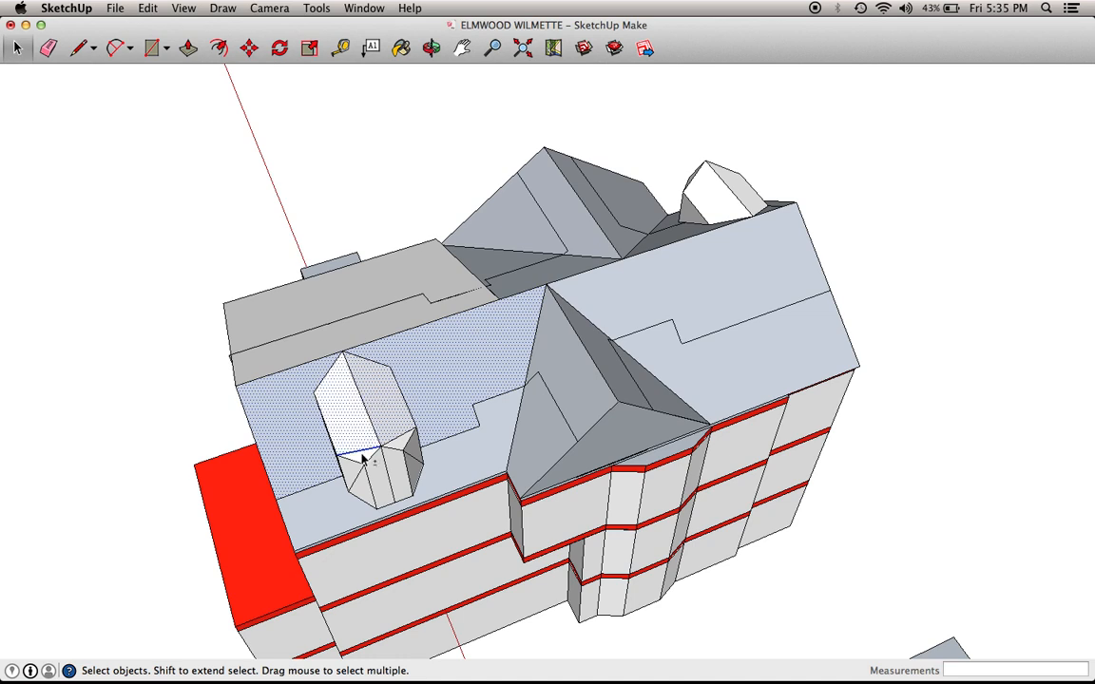
{"action": "left_click", "coordinate": [367, 452], "text": "shift"}
{"action": "key", "text": "super+i"}
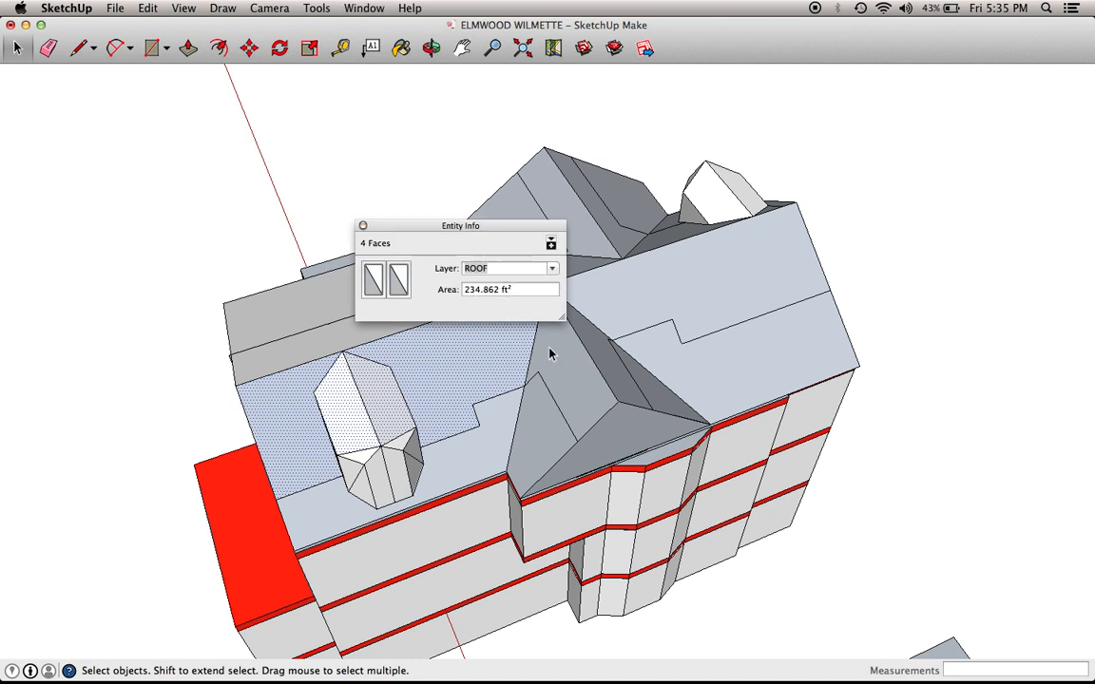
{"action": "left_click", "coordinate": [364, 225]}
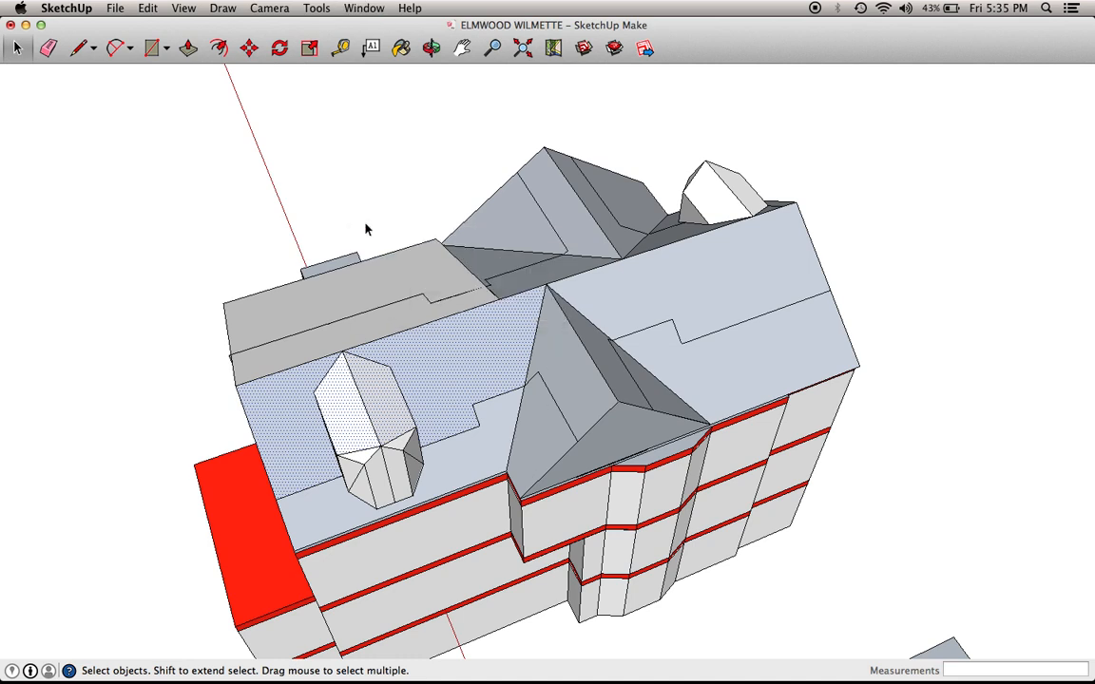
{"action": "scroll", "coordinate": [499, 311], "scroll_direction": "down", "scroll_amount": 2}
{"action": "scroll", "coordinate": [498, 312], "scroll_direction": "down", "scroll_amount": 2}
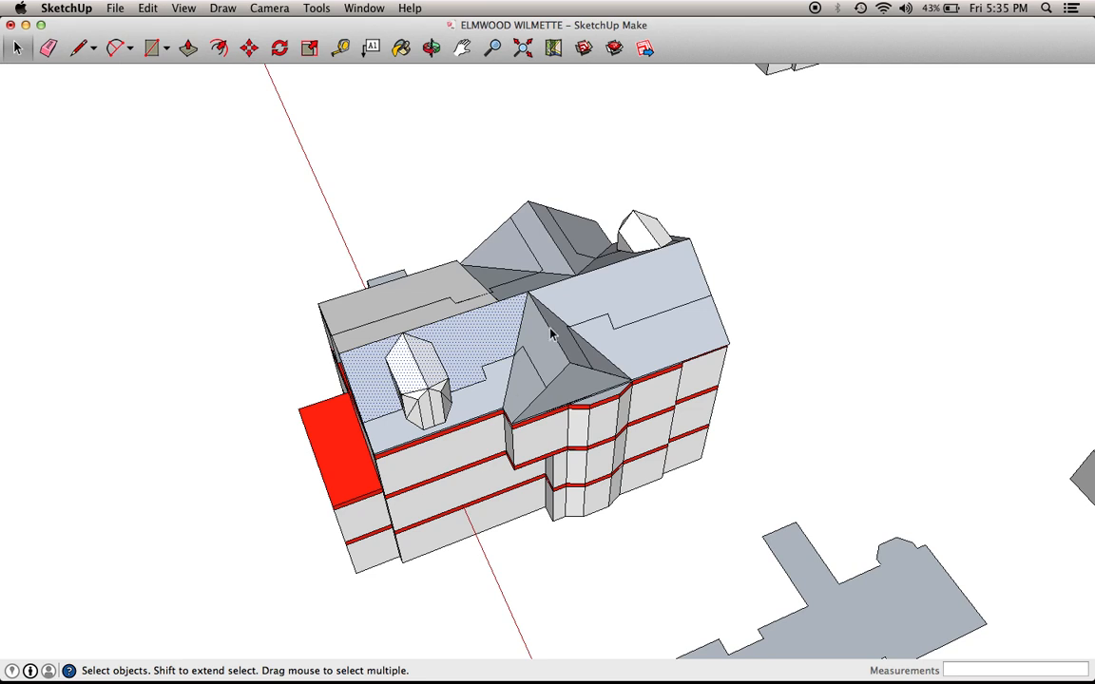
{"action": "scroll", "coordinate": [609, 500], "scroll_direction": "up", "scroll_amount": 4}
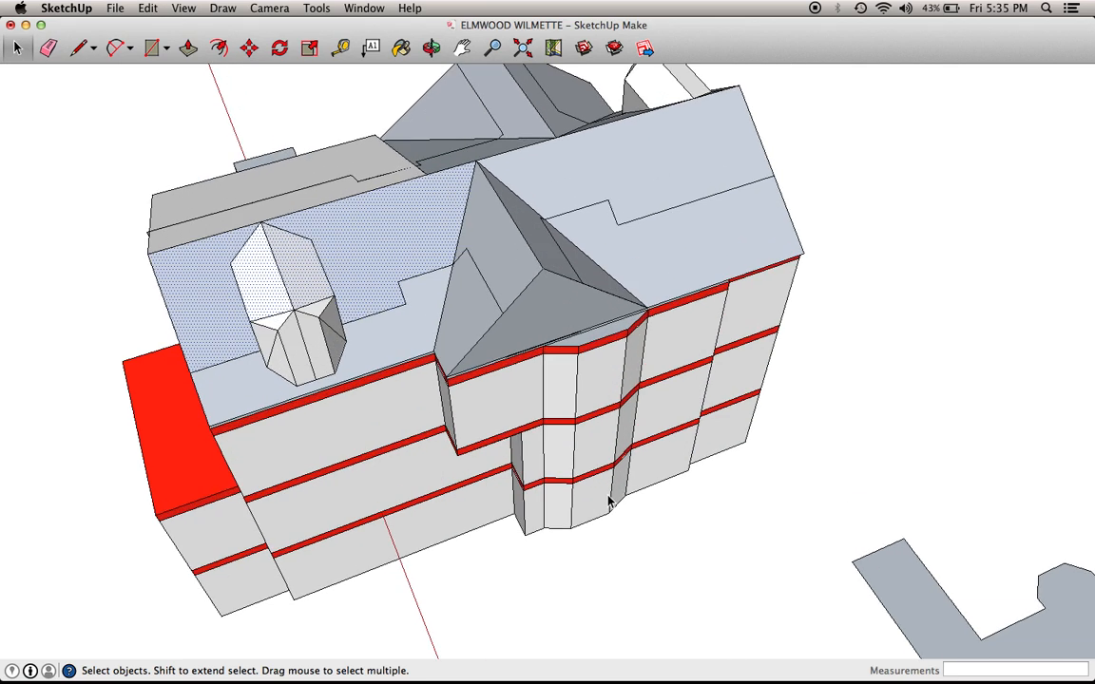
{"action": "scroll", "coordinate": [608, 500], "scroll_direction": "down", "scroll_amount": 3}
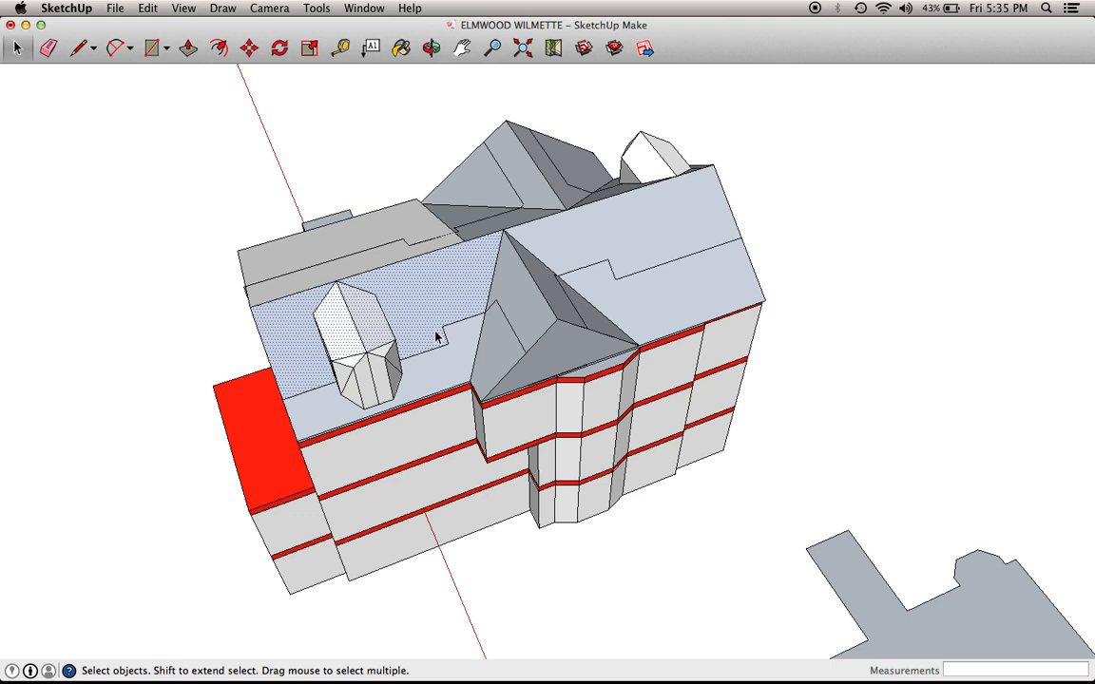